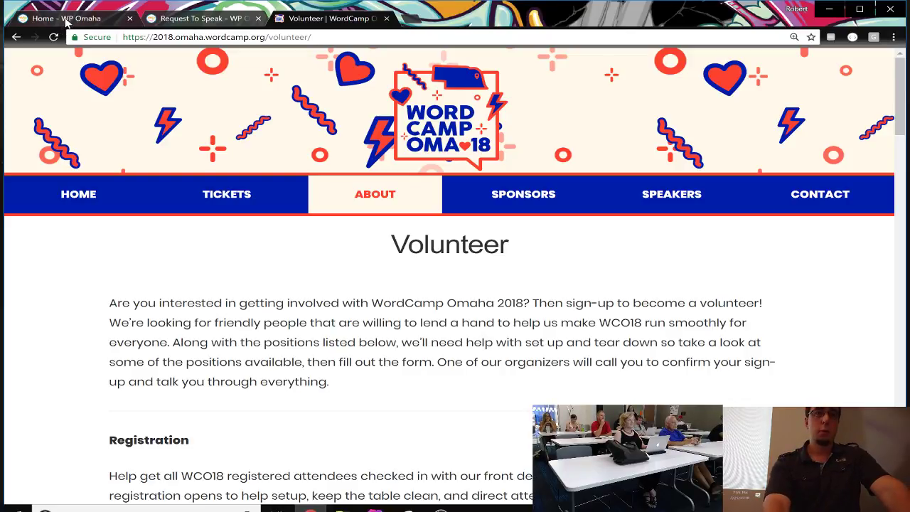
Step: Load the WP Omaha login page at wpomaha.org/entrance in a new tab, reusing the home page address
click(66, 19)
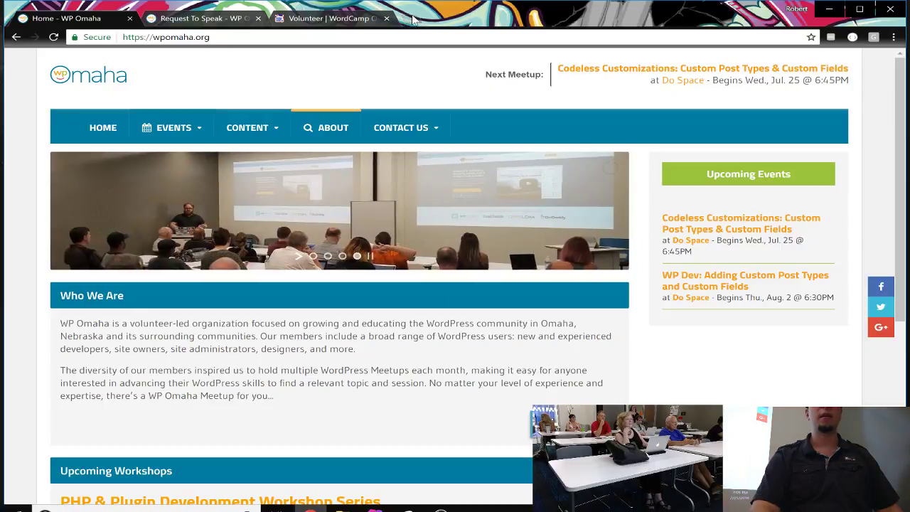
click(408, 15)
key(ctrl+shift+Page_Up)
key(ctrl+shift+Page_Up)
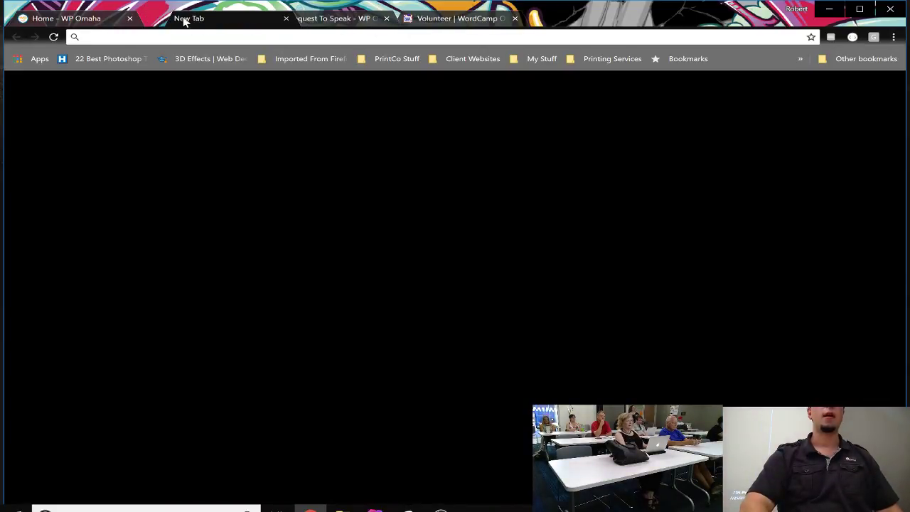
key(ctrl+1)
key(ctrl+l)
key(ctrl+c)
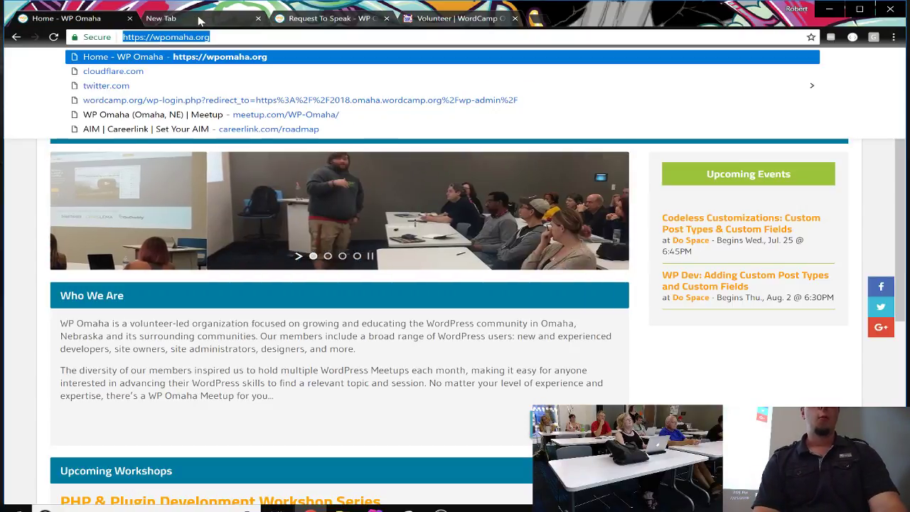
key(ctrl+2)
key(ctrl+v)
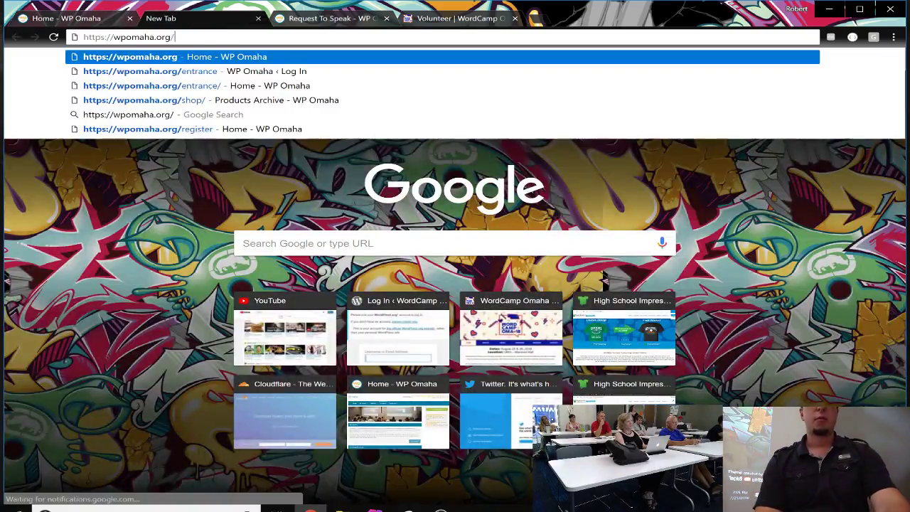
text(entrance)
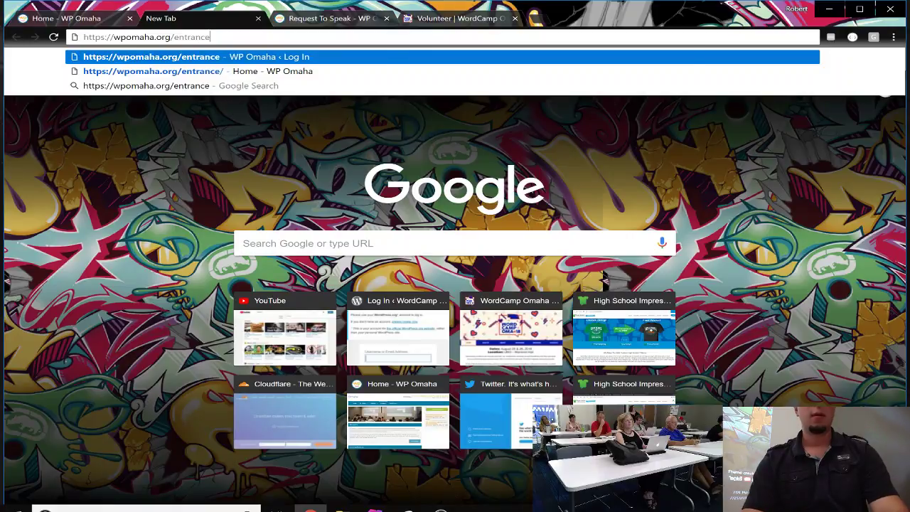
key(Return)
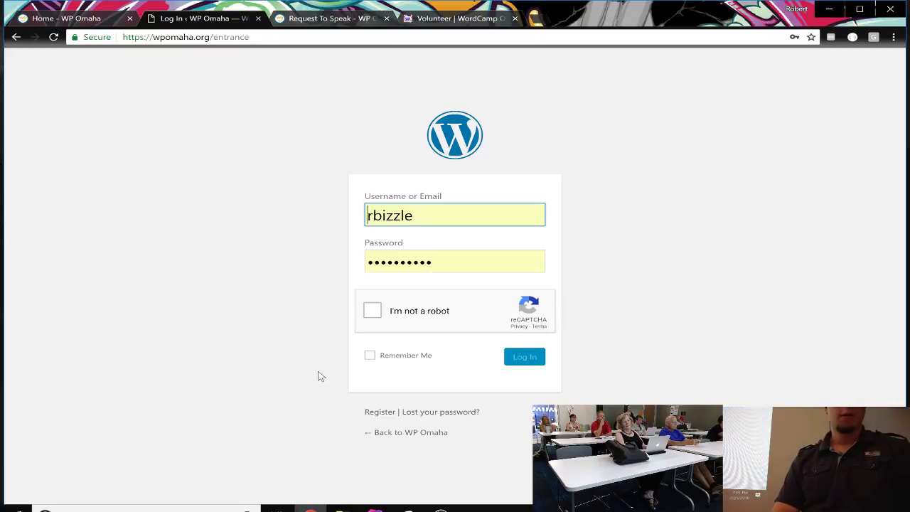
Step: Tick the reCAPTCHA 'I'm not a robot' box and log in to WP Omaha
click(371, 318)
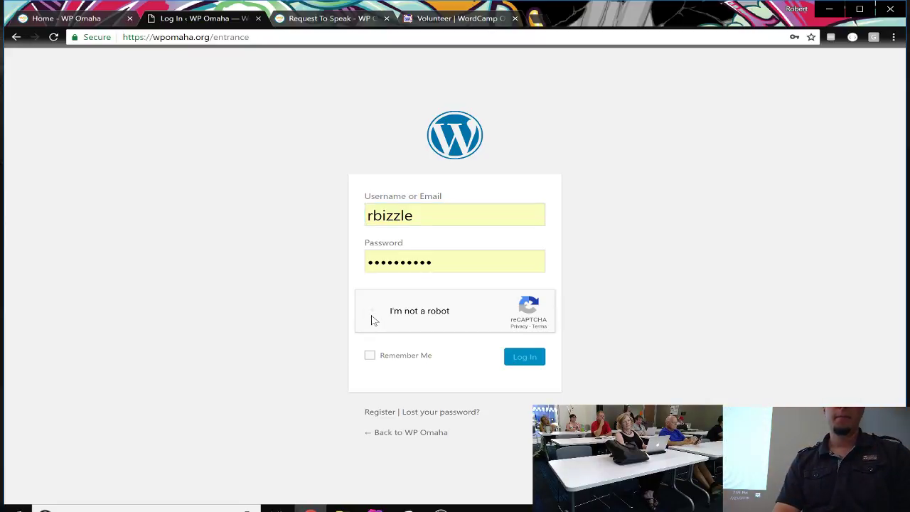
click(524, 359)
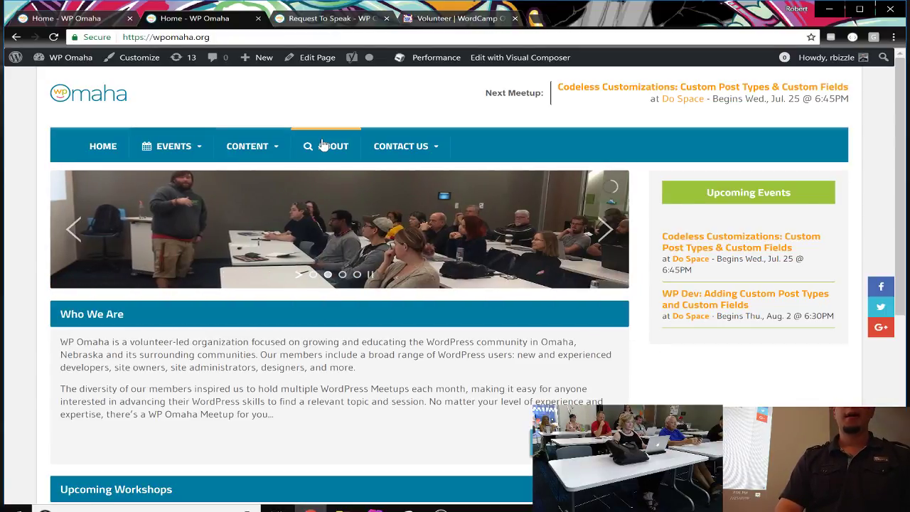
Step: Go to the WP Omaha Dashboard from the admin bar menu, then start a blank tab
mouse_move(72, 58)
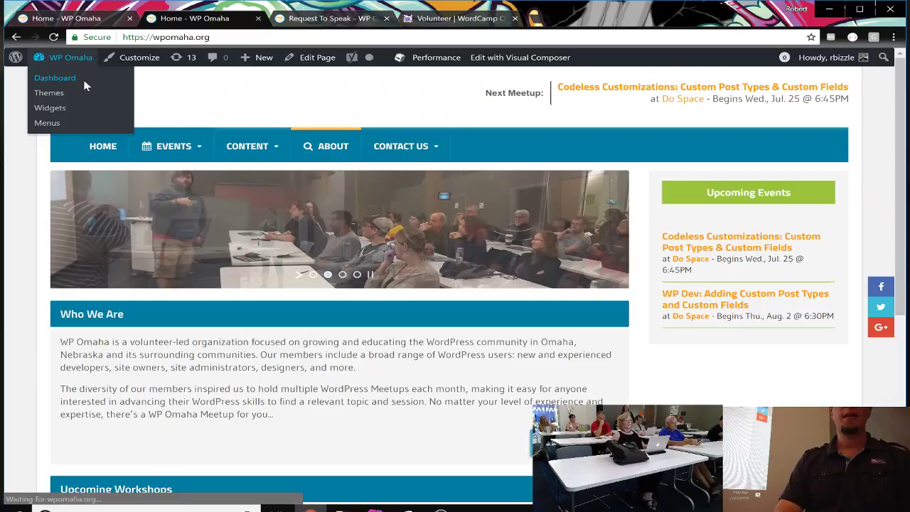
click(84, 86)
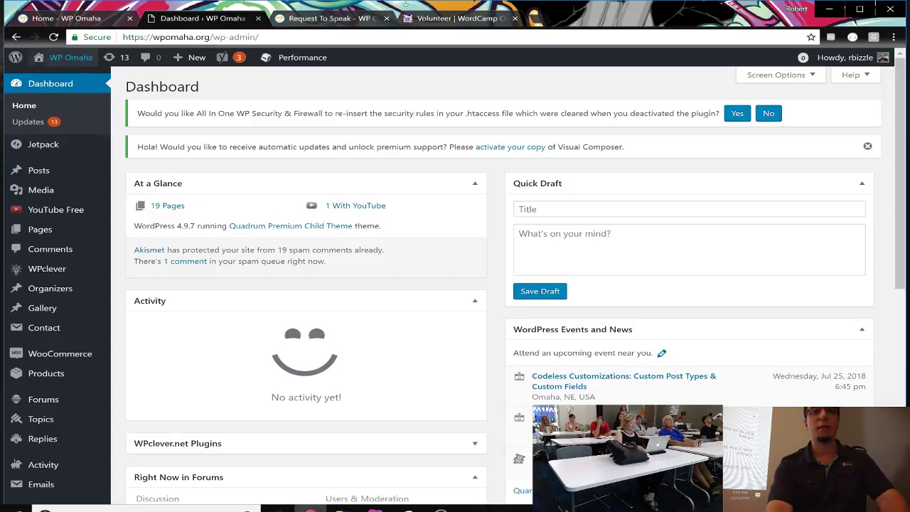
click(538, 19)
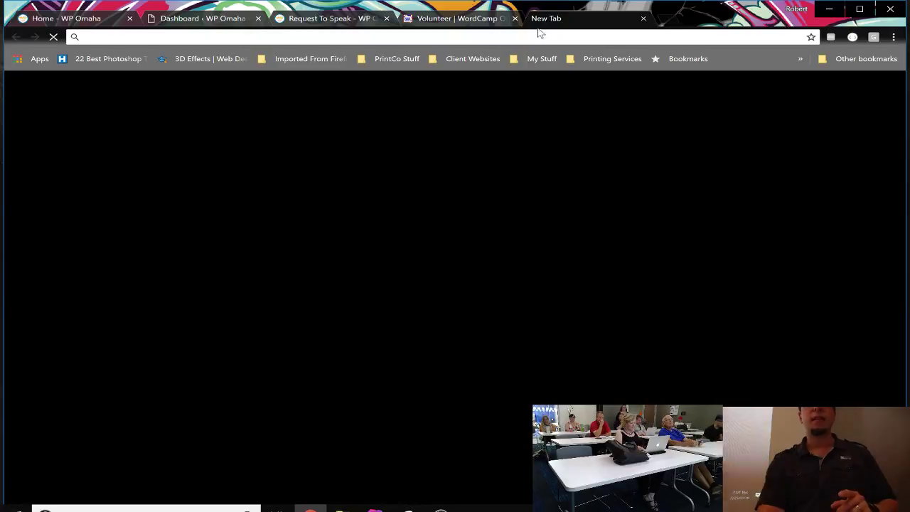
Step: Go to meetup.com in the new tab
text(meetup)
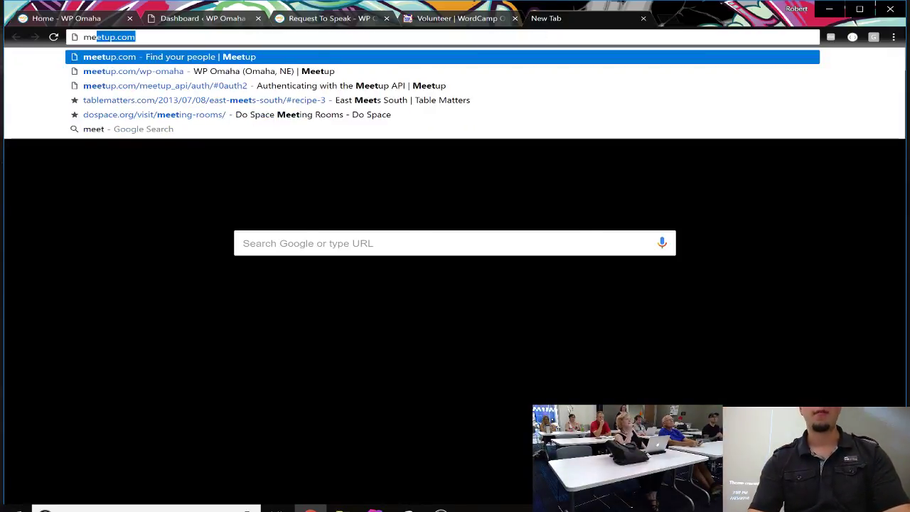
key(Delete)
text(.)
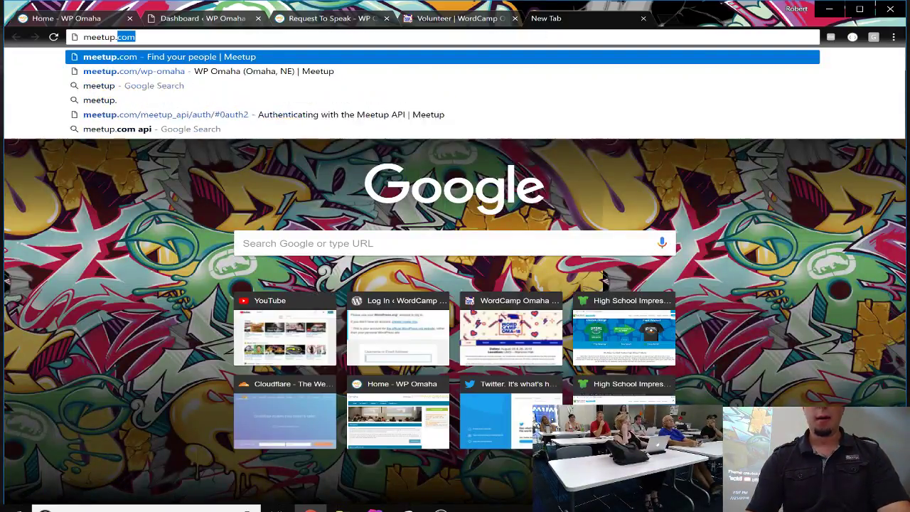
key(Return)
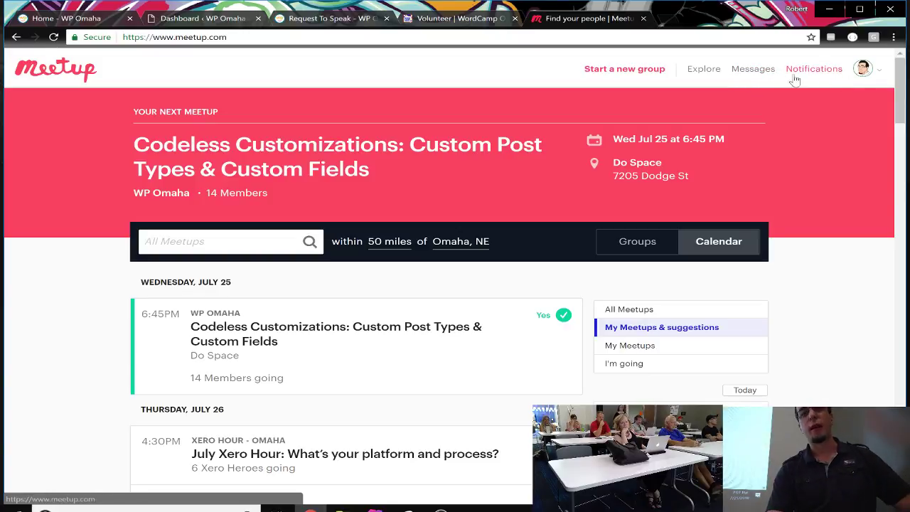
Step: View the Codeless Customizations event and its organizer options, then open the WP Omaha group page
click(174, 197)
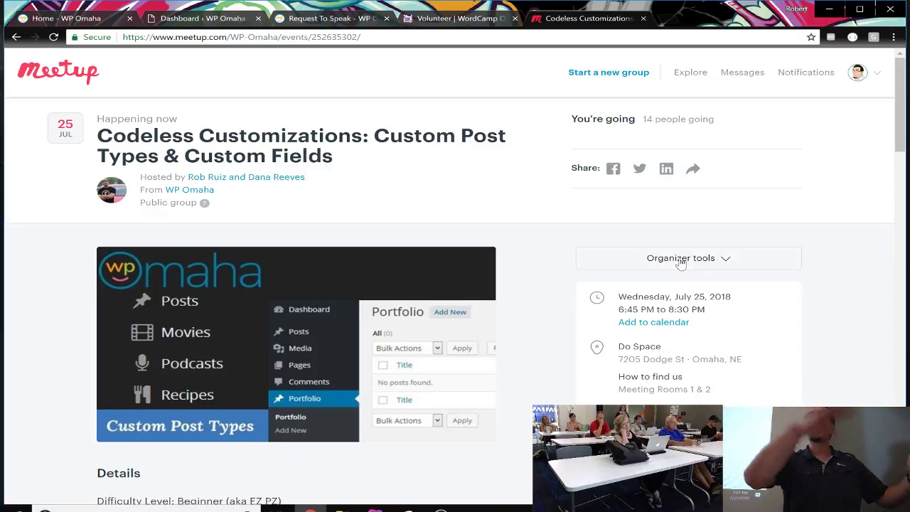
click(683, 260)
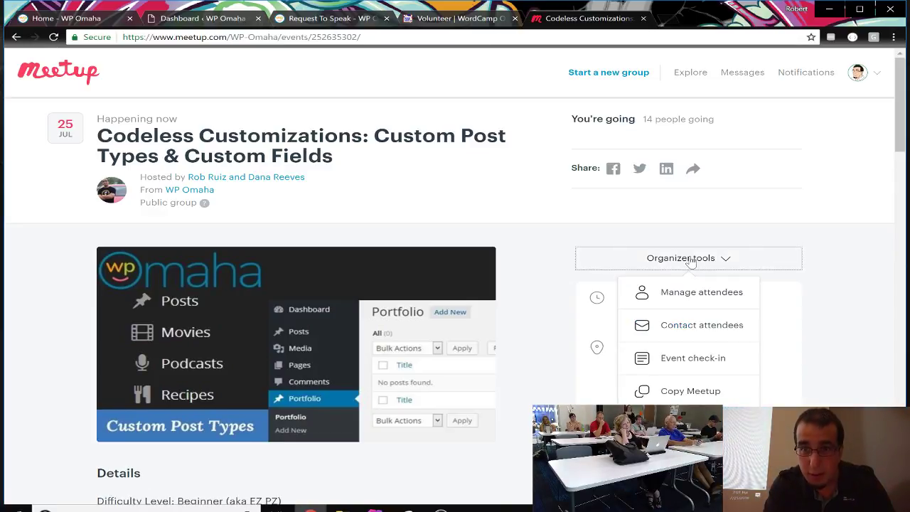
click(658, 217)
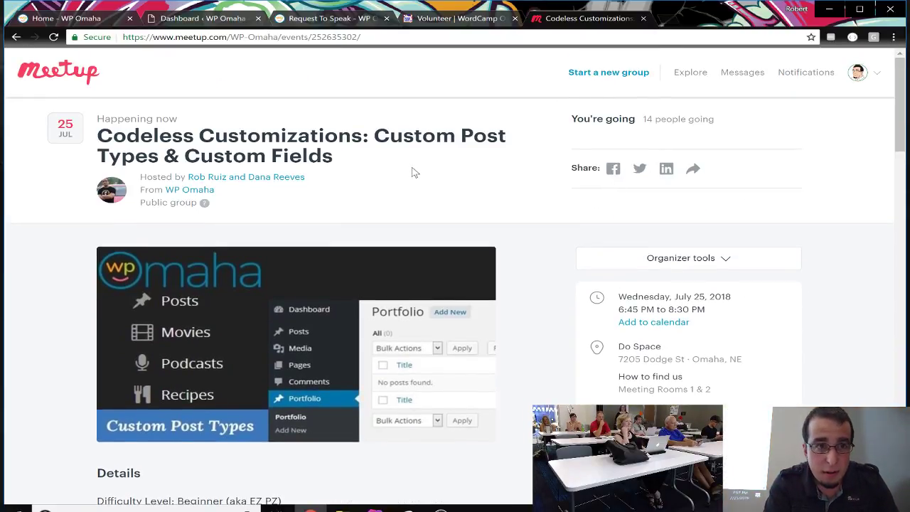
click(189, 189)
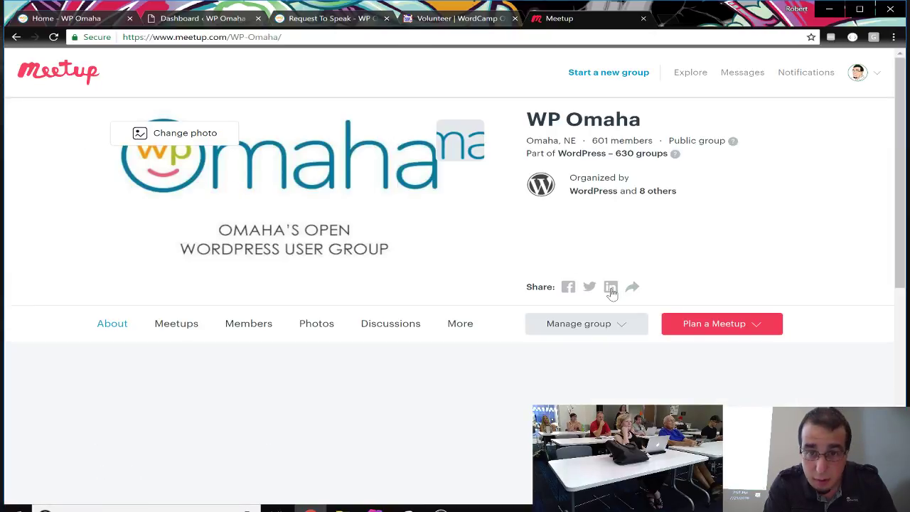
Step: Open the group's Stats page and set the member joins range to All
click(468, 324)
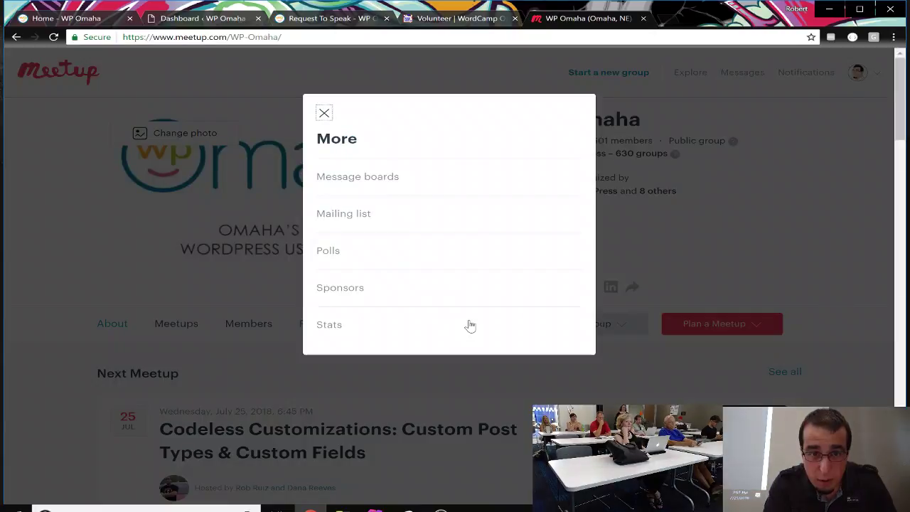
click(321, 325)
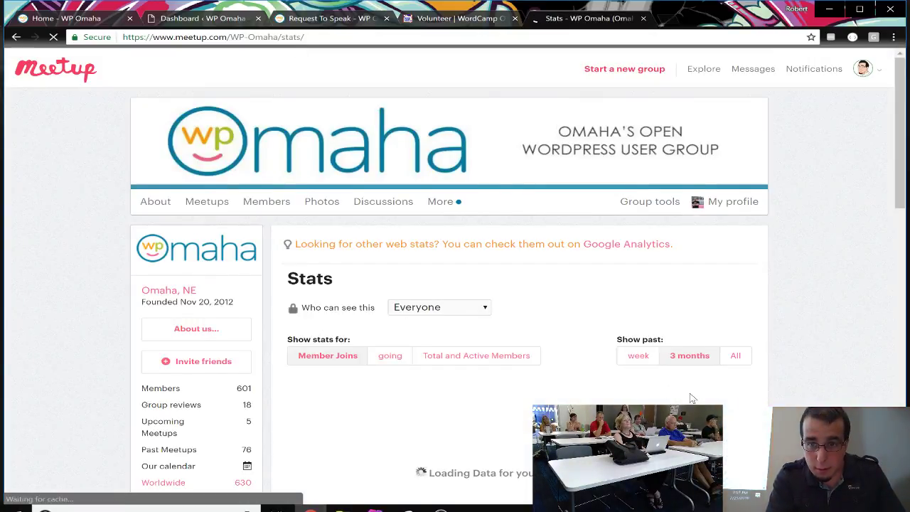
scroll(690, 396, down, 2)
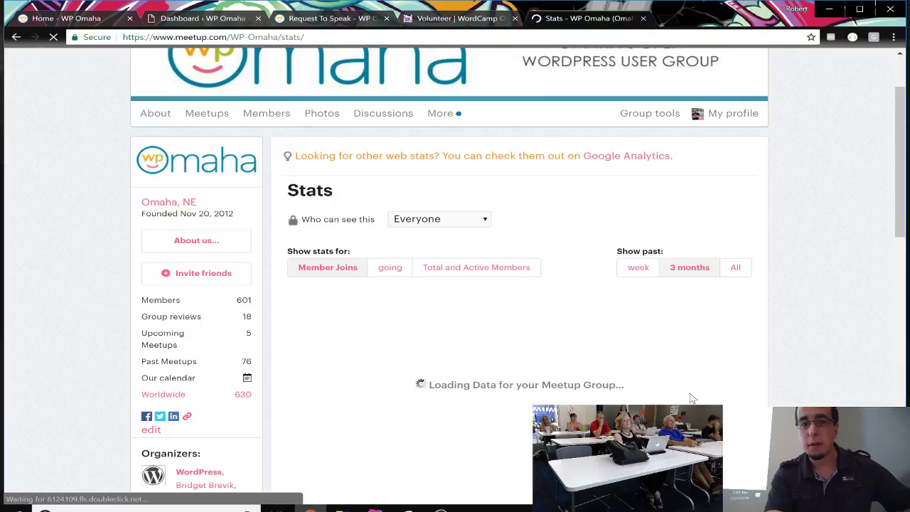
scroll(690, 396, down, 3)
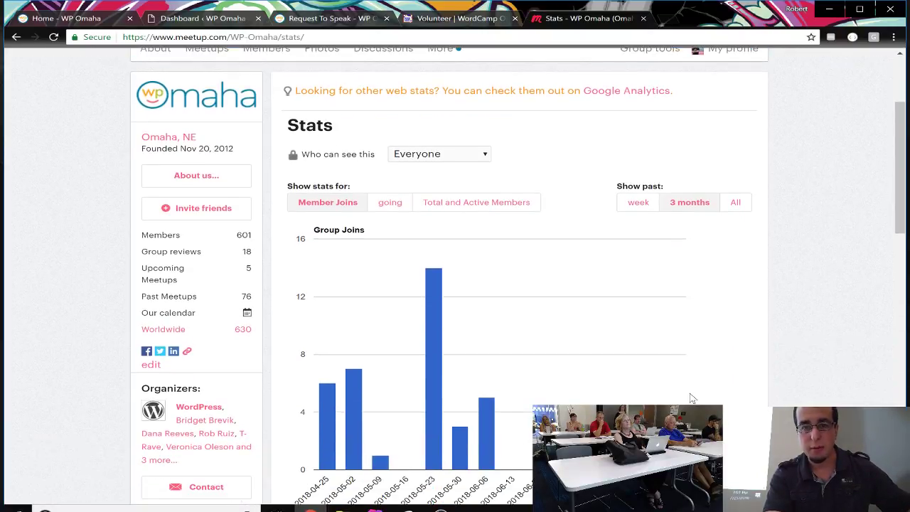
click(731, 153)
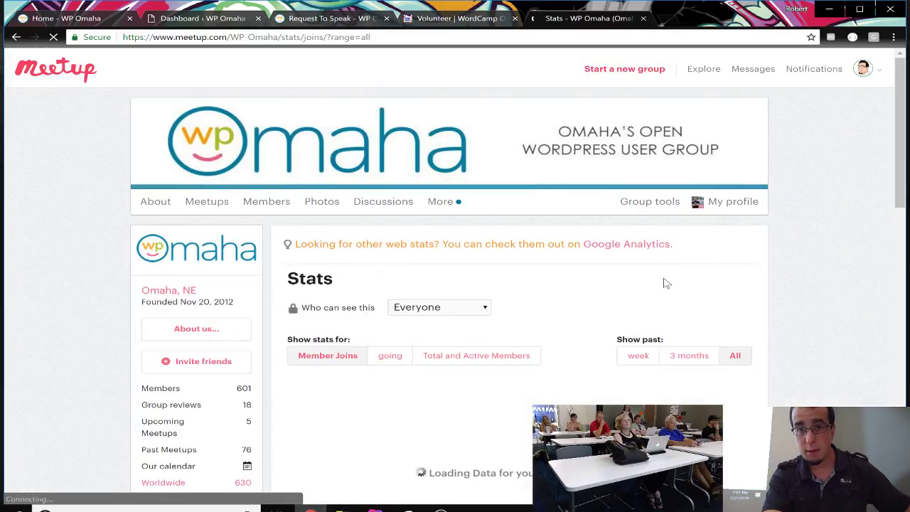
scroll(662, 283, down, 4)
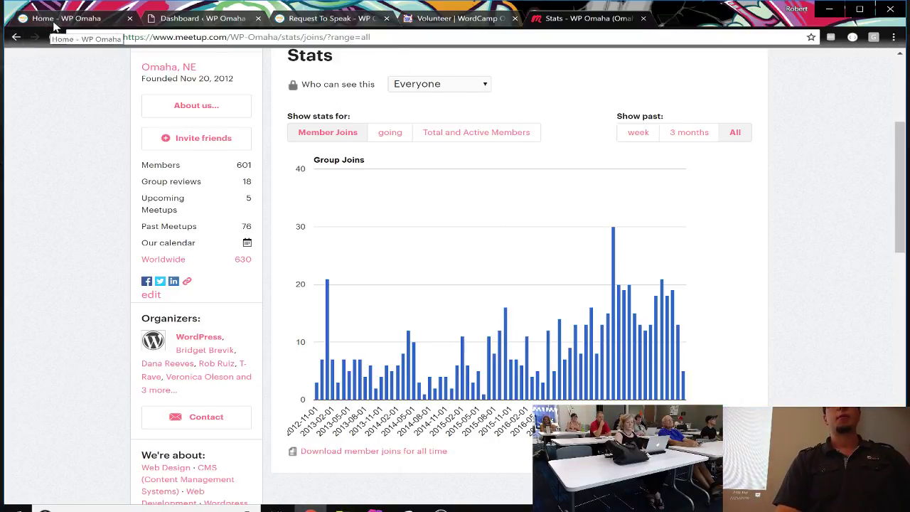
Step: Back in WordPress, open the Posts screen listing the two drafts
click(203, 19)
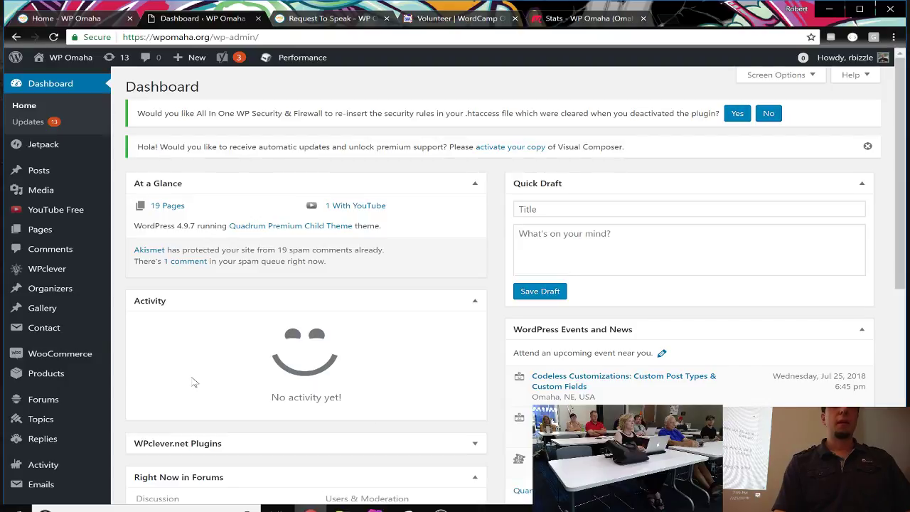
mouse_move(49, 299)
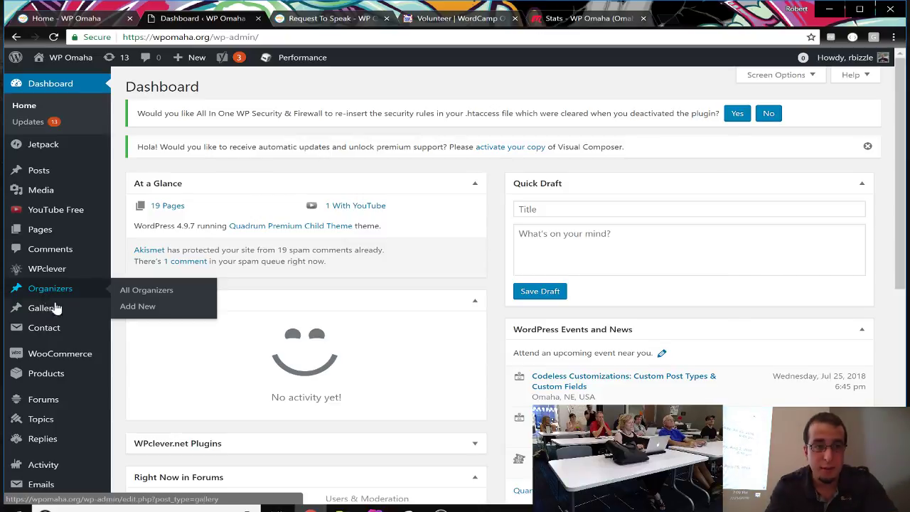
mouse_move(61, 340)
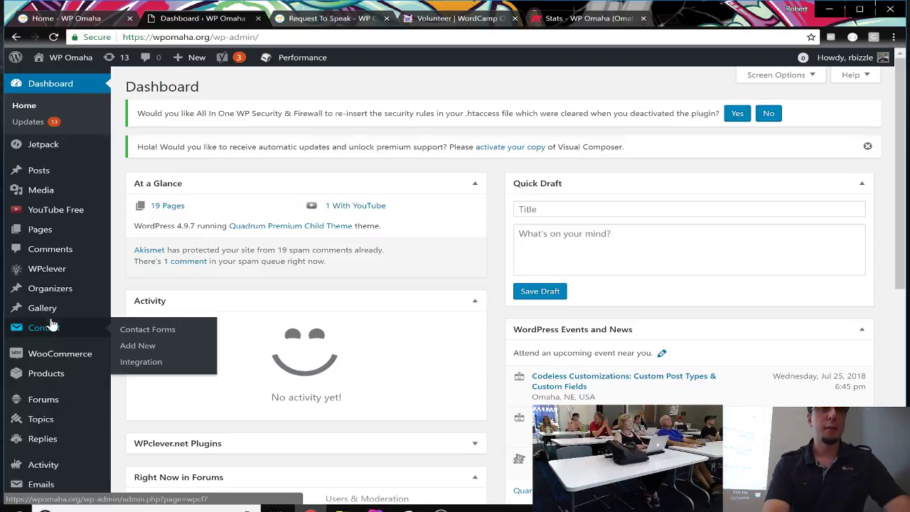
mouse_move(85, 267)
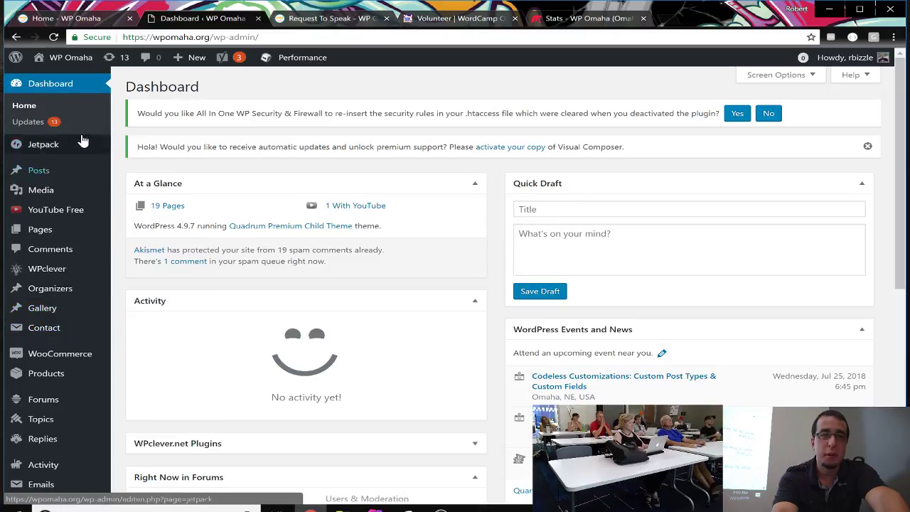
click(79, 172)
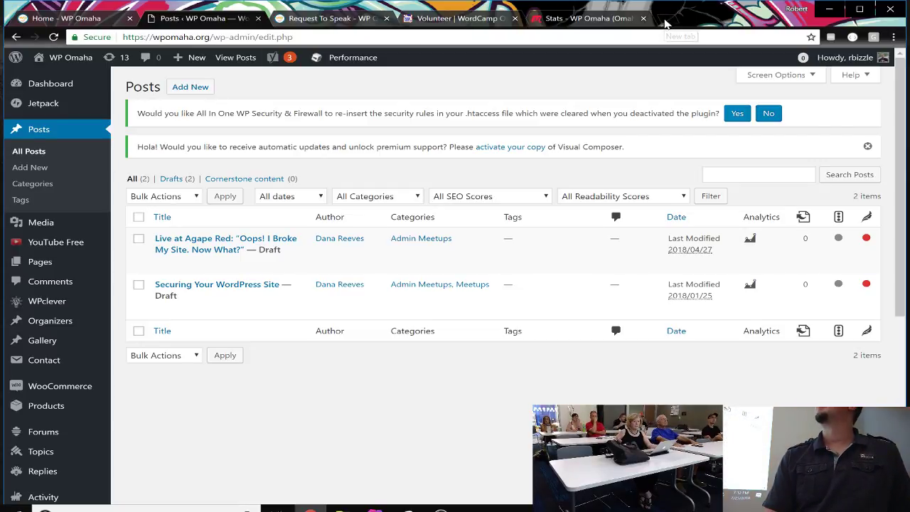
Step: Open a new blank Chrome tab beside the WordPress admin tabs
click(665, 21)
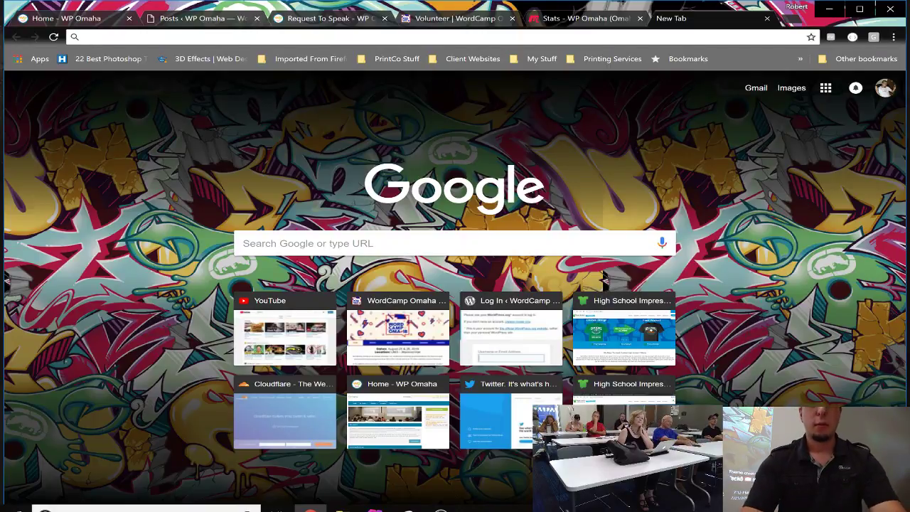
Step: Load tullyskennels.com, correcting the mistyped 'tullykennels.com' address
text(tullykennels.com)
key(Return)
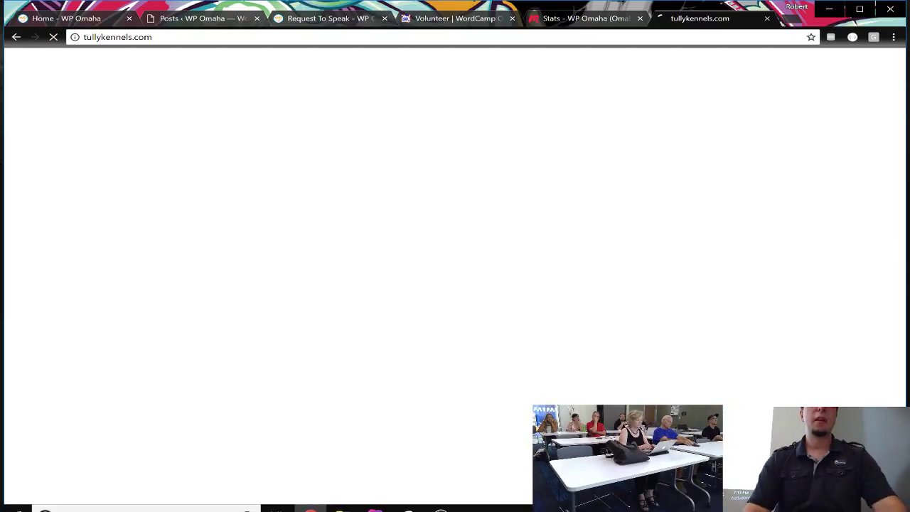
click(101, 36)
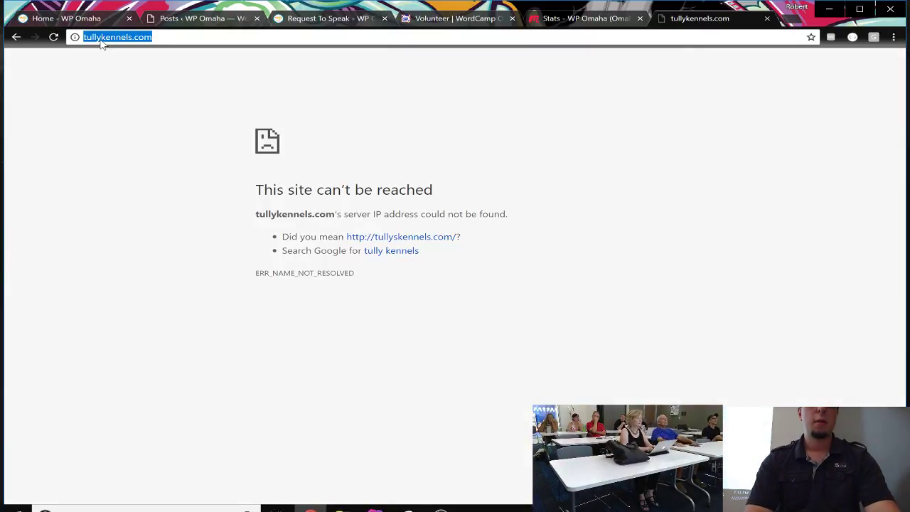
double_click(101, 37)
click(100, 36)
text(s)
key(Return)
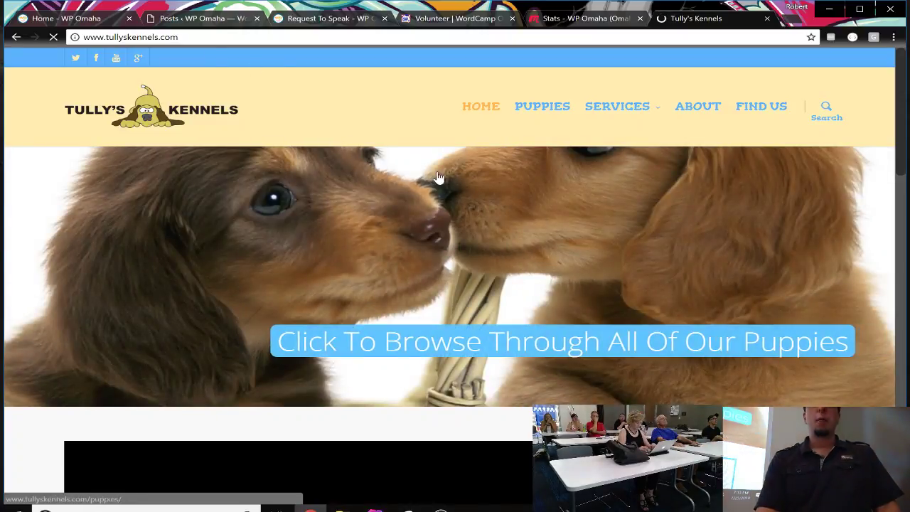
Step: Open the PUPPIES page and browse the listed Silky, Scottish and Yorkshire Terriers
scroll(443, 186, down, 8)
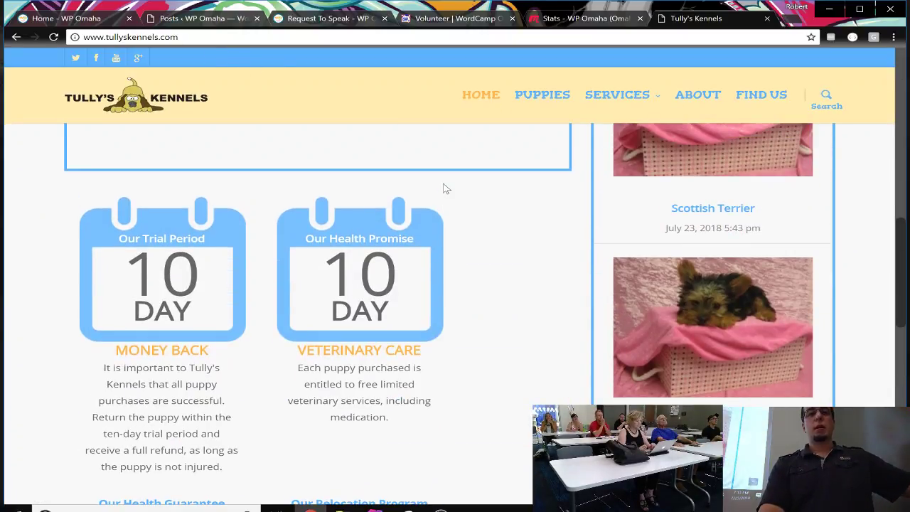
scroll(443, 188, up, 8)
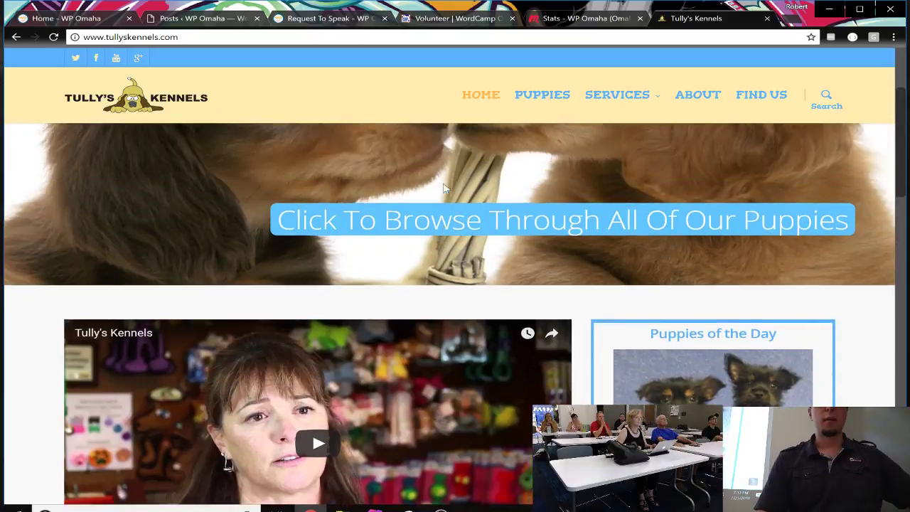
scroll(443, 186, up, 2)
click(548, 105)
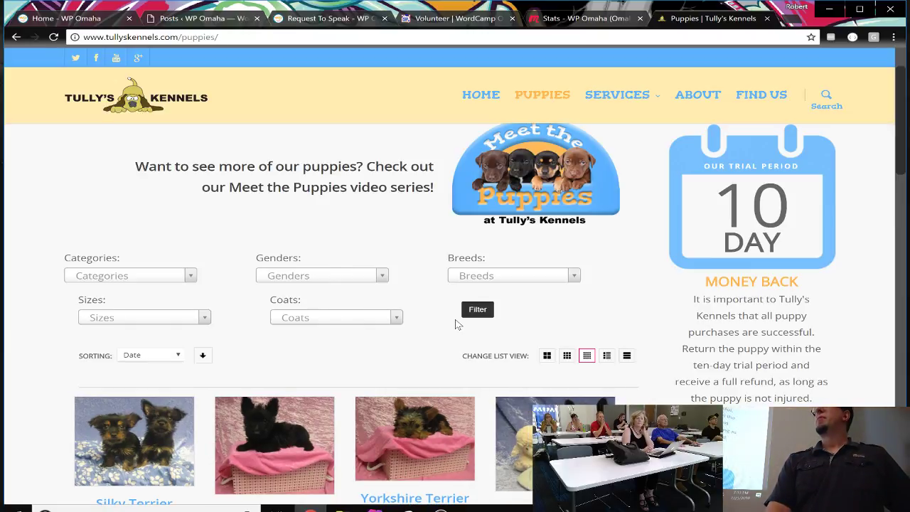
scroll(360, 365, down, 5)
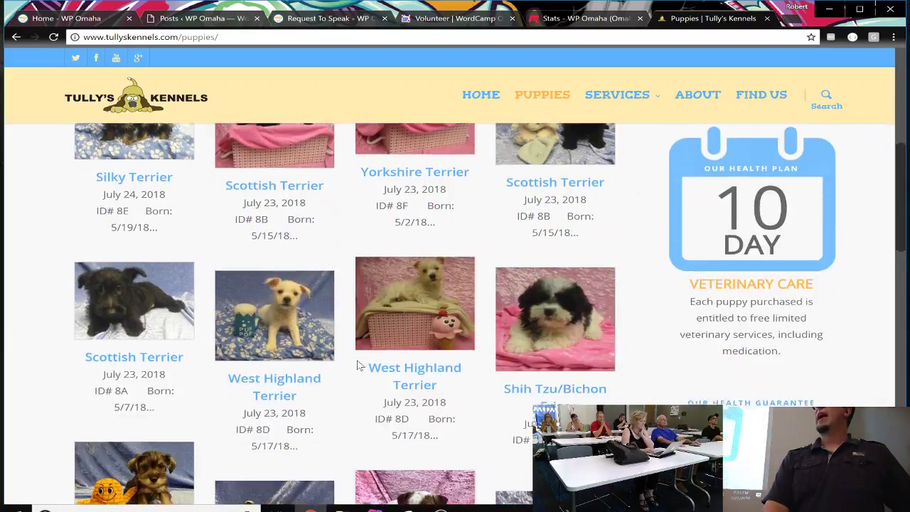
scroll(359, 365, down, 2)
scroll(359, 365, up, 3)
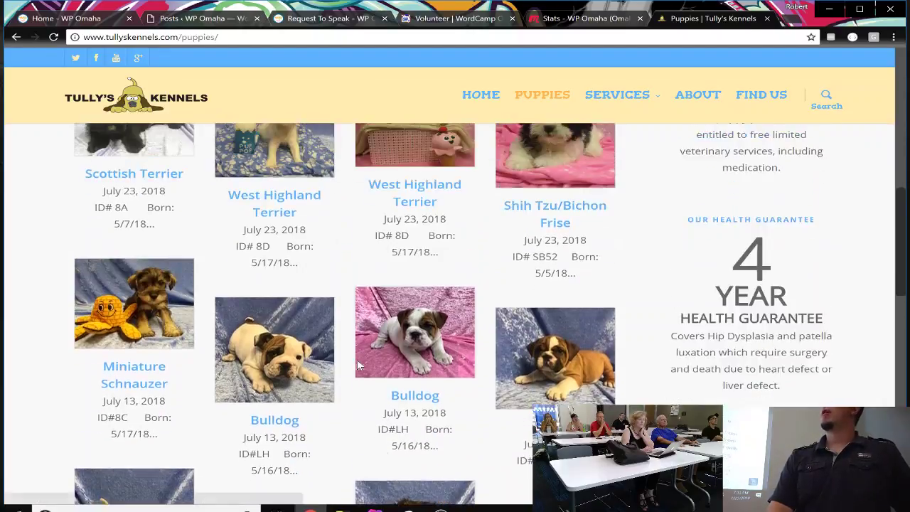
scroll(359, 366, up, 5)
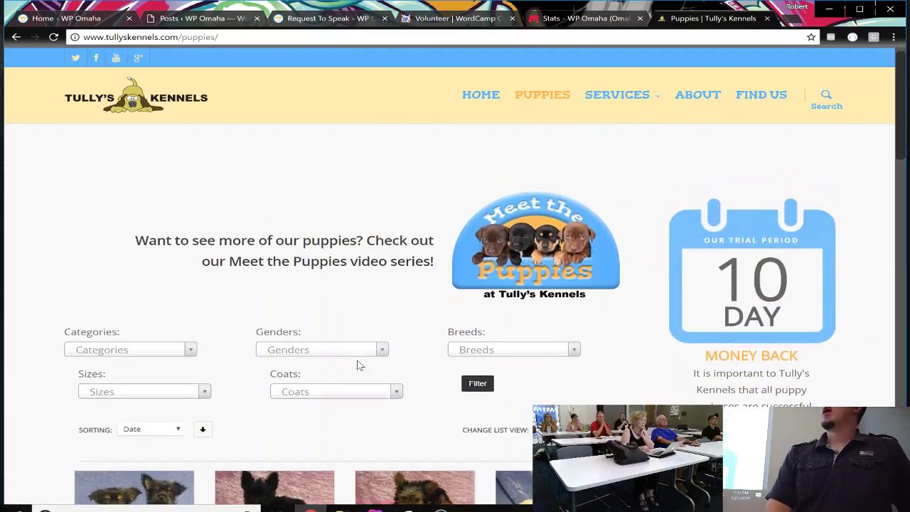
scroll(360, 366, down, 8)
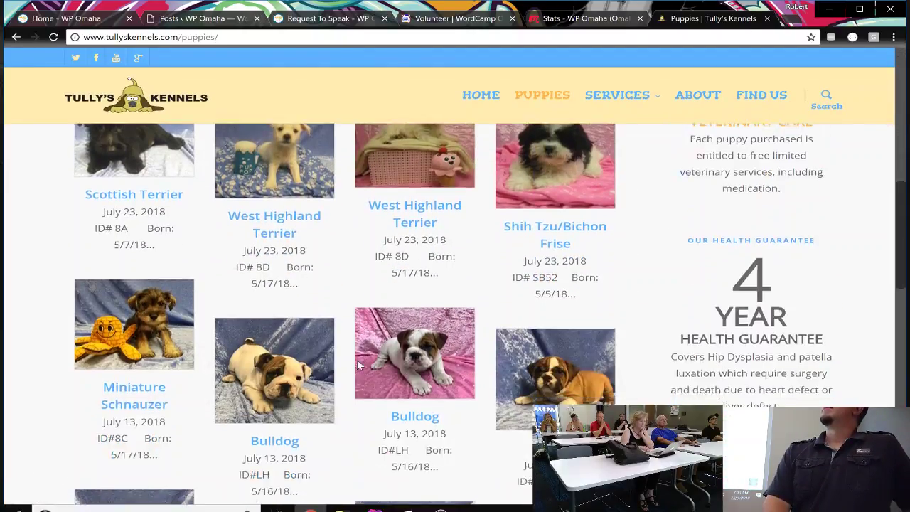
scroll(359, 365, down, 2)
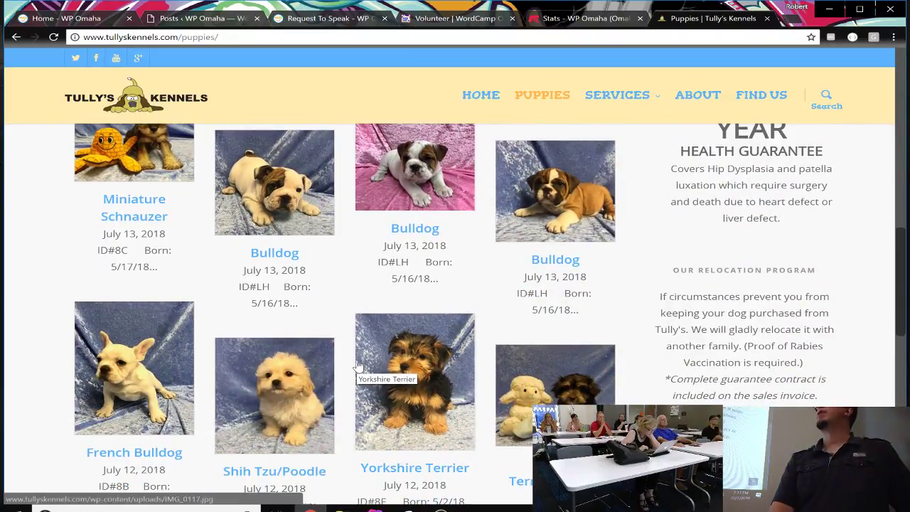
scroll(359, 366, up, 9)
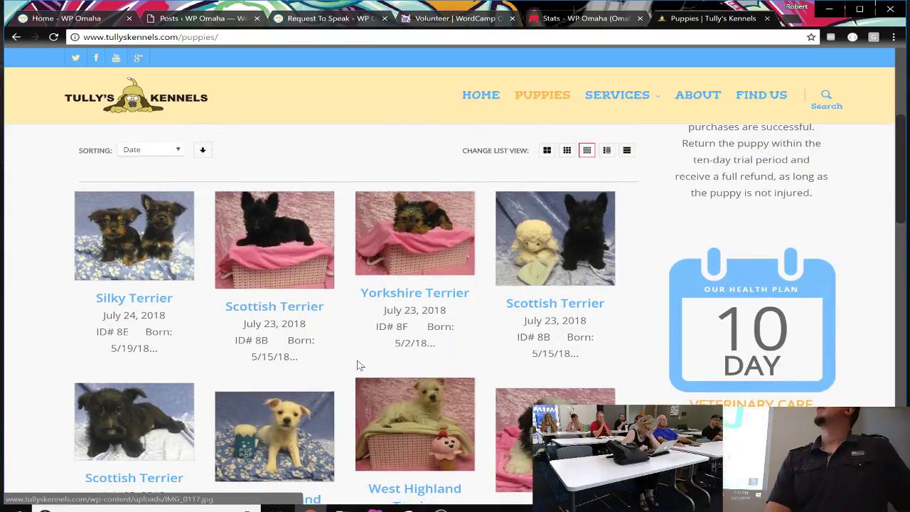
scroll(359, 365, up, 3)
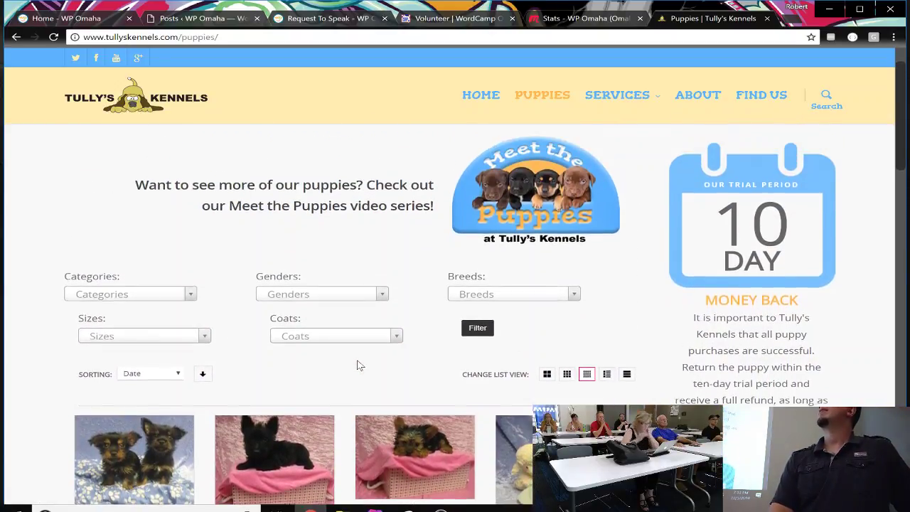
scroll(359, 366, up, 1)
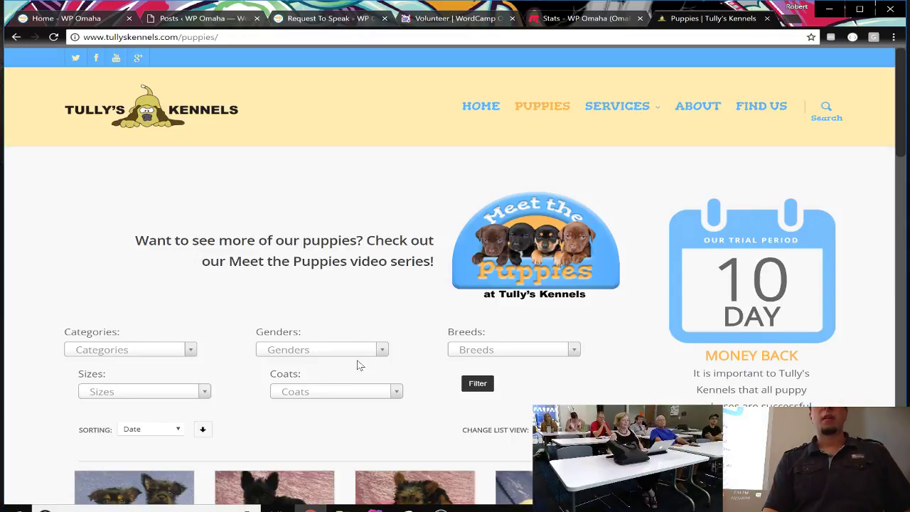
scroll(359, 365, down, 6)
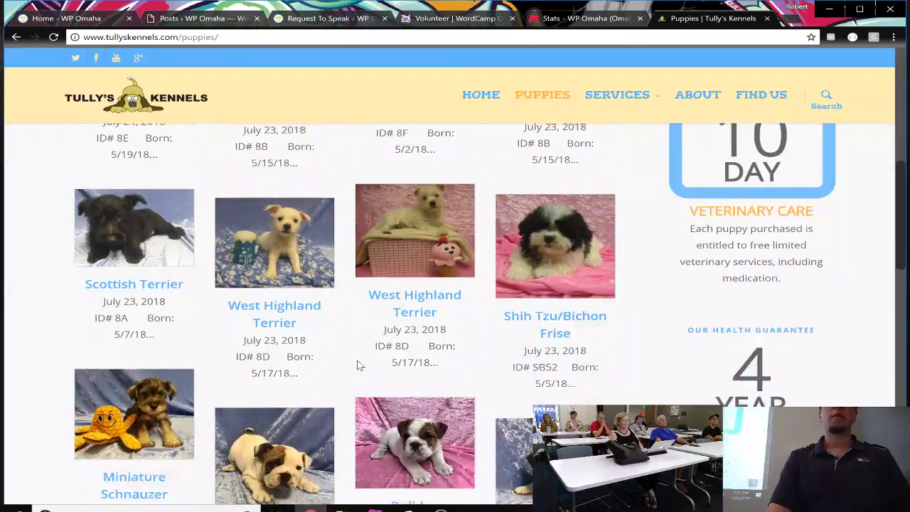
scroll(359, 365, up, 1)
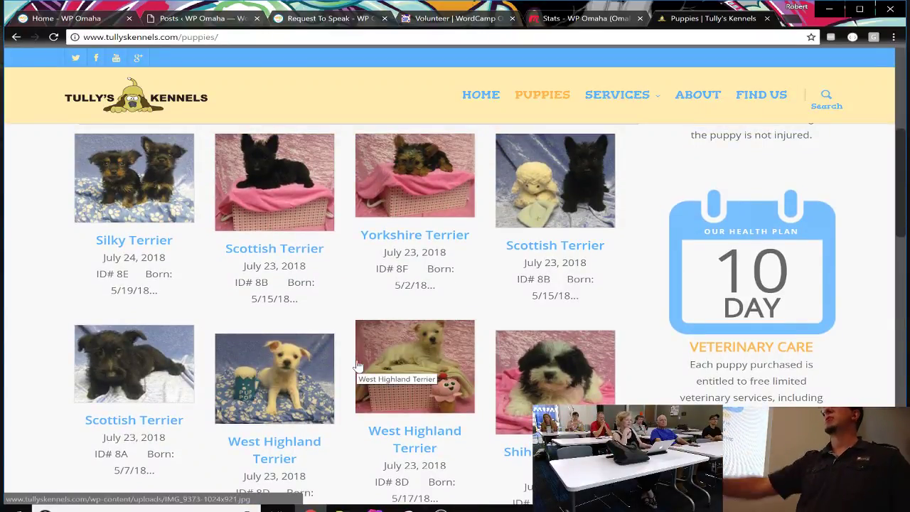
scroll(360, 366, up, 4)
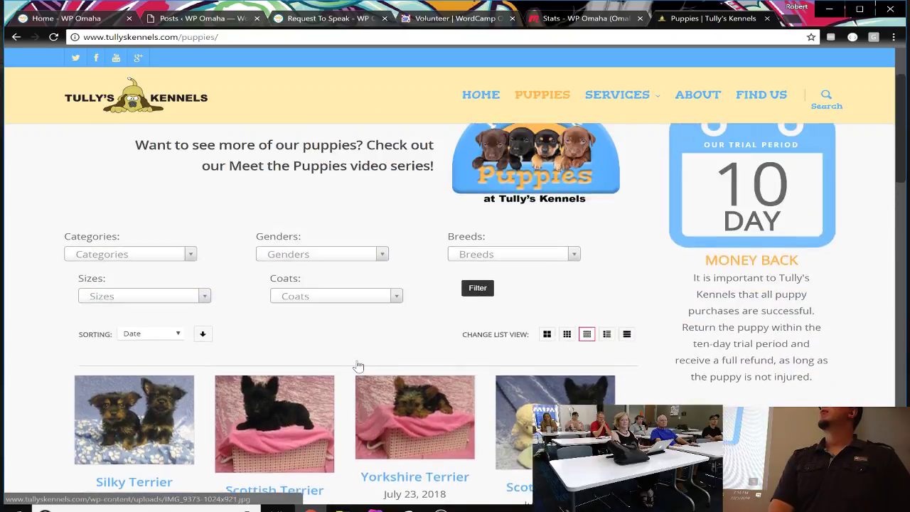
scroll(360, 366, up, 1)
scroll(359, 366, down, 3)
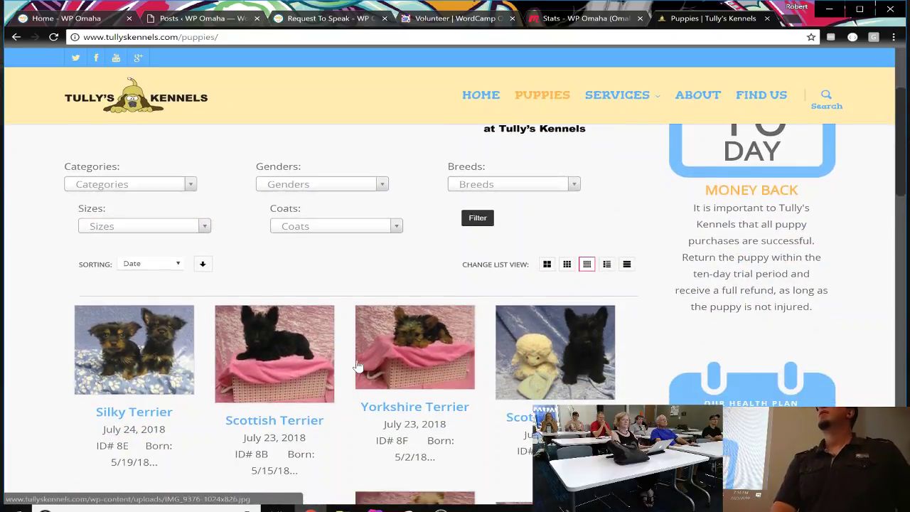
scroll(359, 366, up, 1)
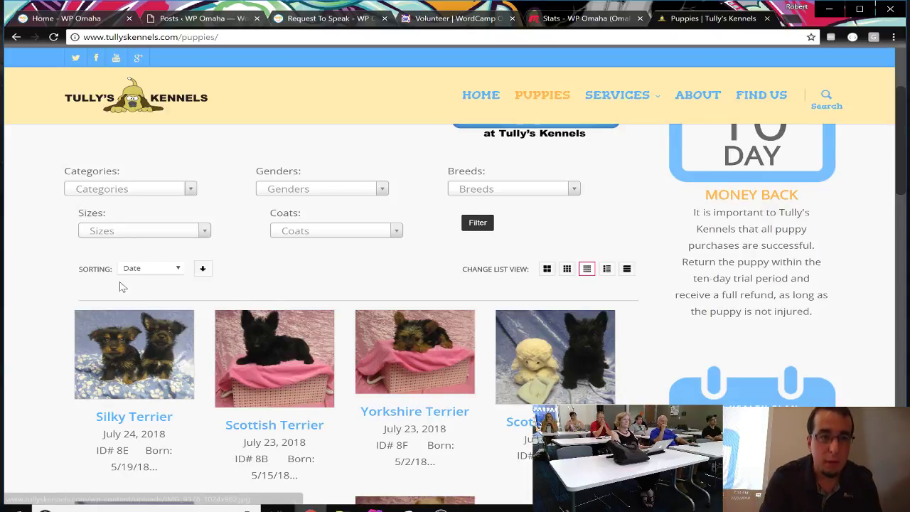
click(151, 189)
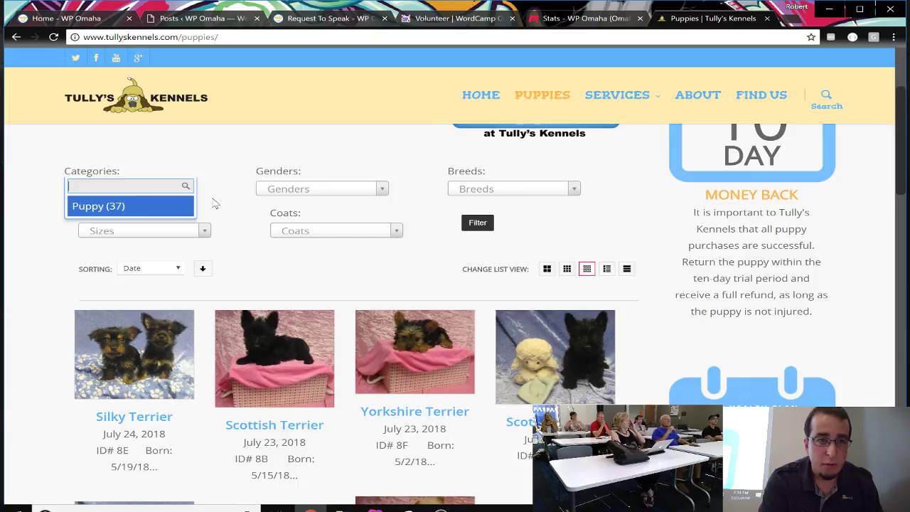
click(302, 187)
click(304, 190)
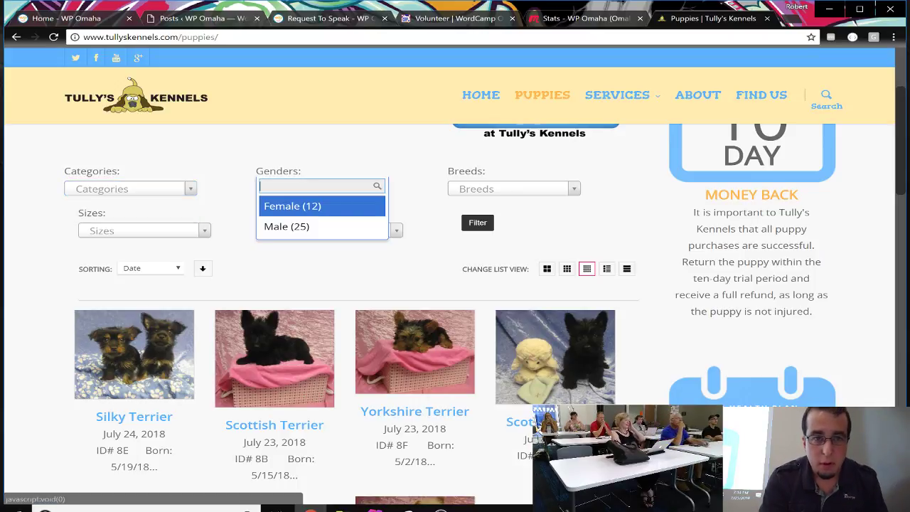
click(318, 228)
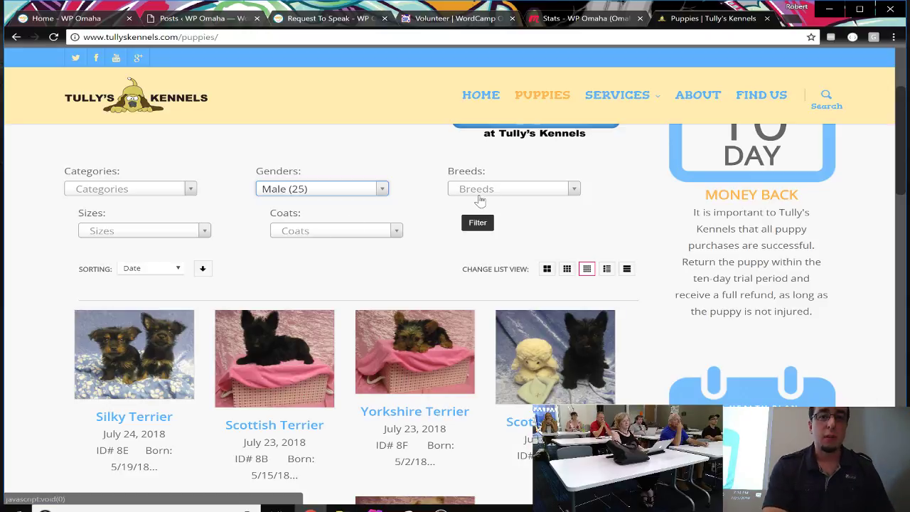
scroll(412, 443, down, 2)
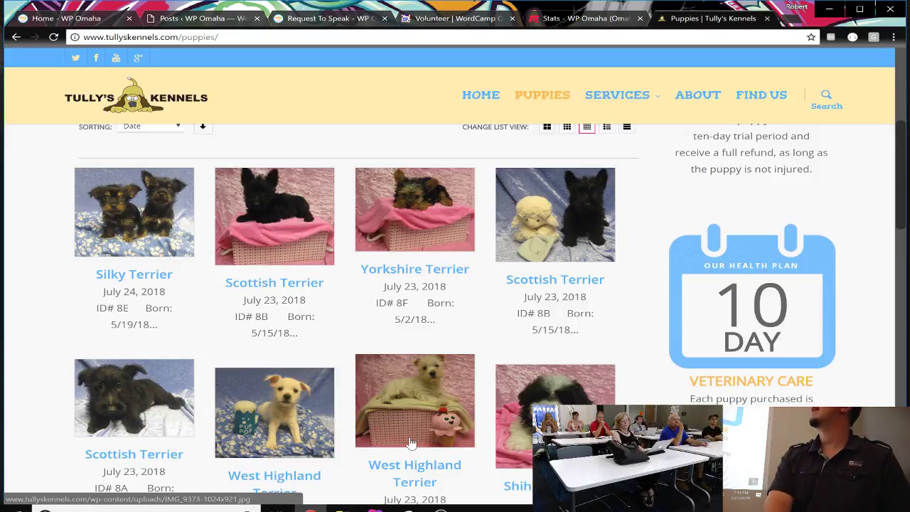
scroll(412, 442, down, 1)
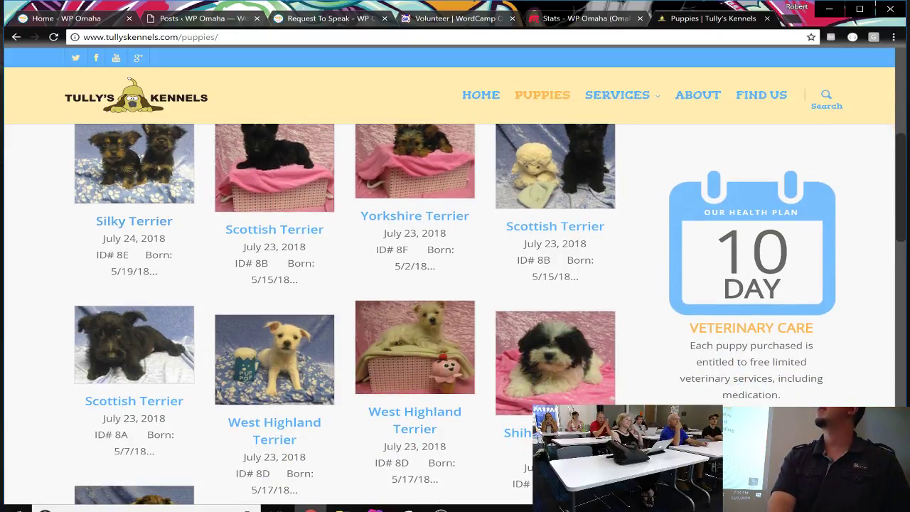
drag(103, 244, 172, 273)
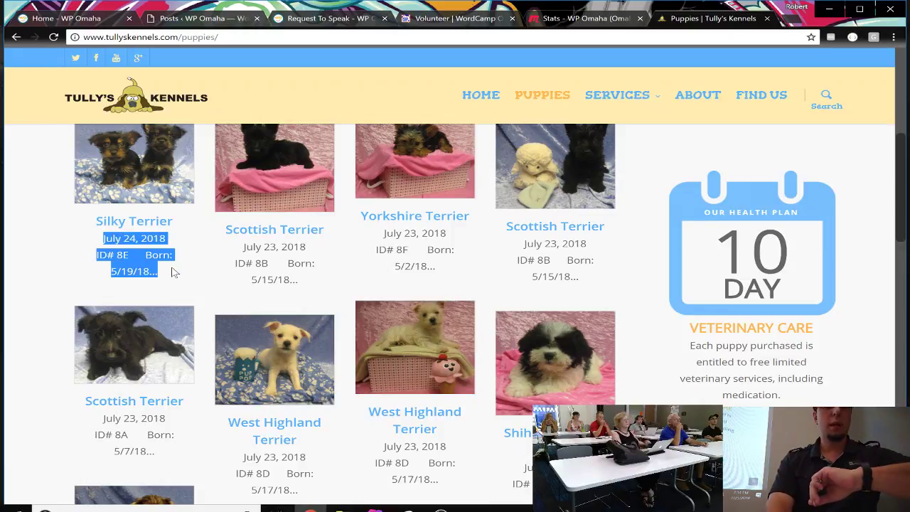
click(172, 273)
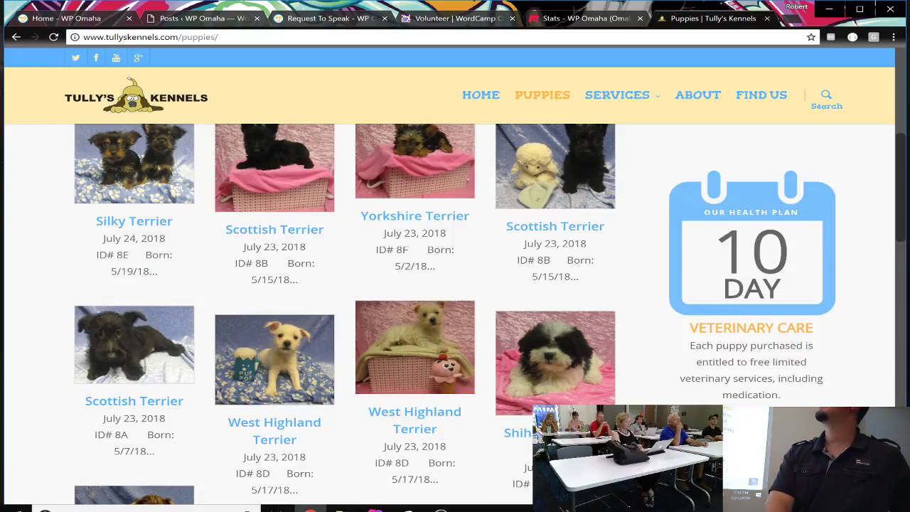
drag(154, 271, 229, 274)
scroll(229, 273, up, 3)
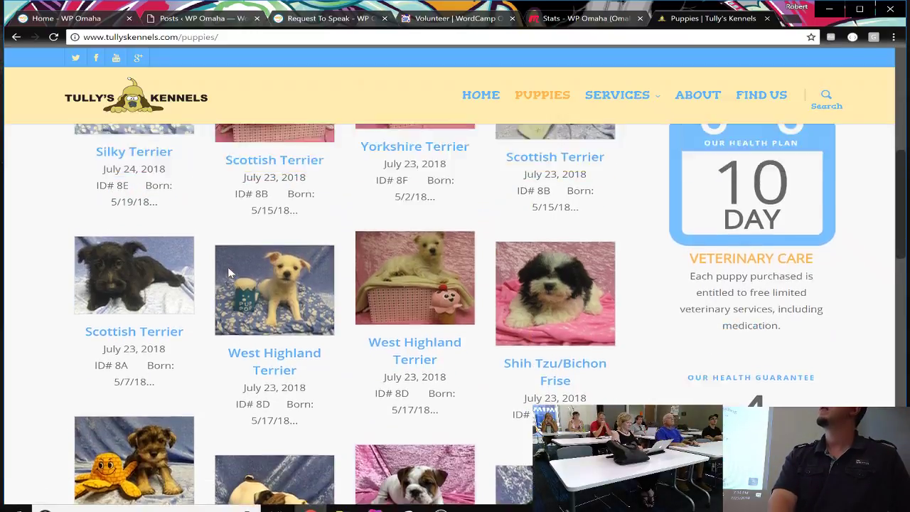
scroll(229, 273, down, 1)
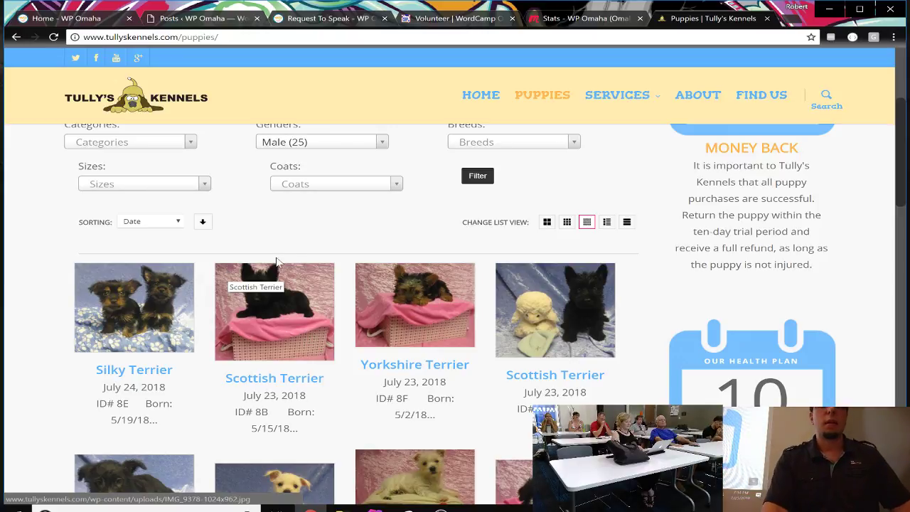
Step: Check the Breeds and Sizes options, then filter by Non-shedding (14) coat with Male
click(473, 144)
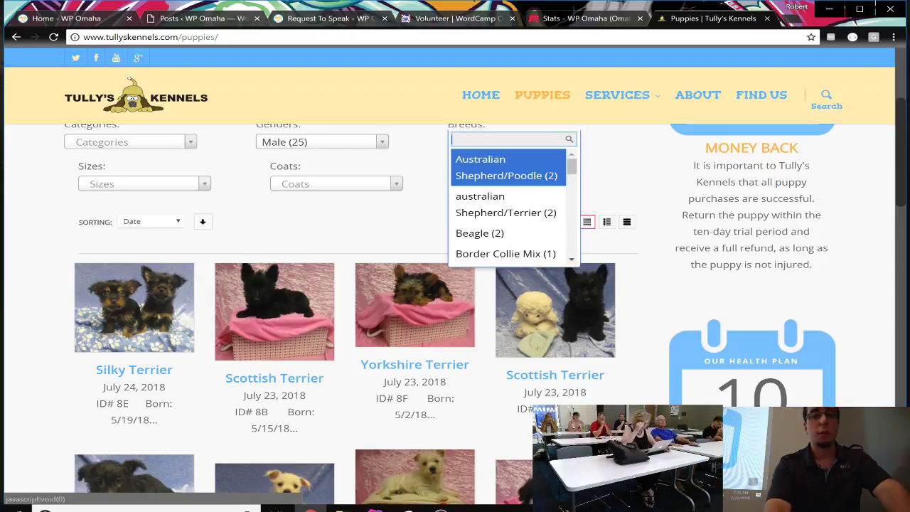
scroll(478, 228, down, 5)
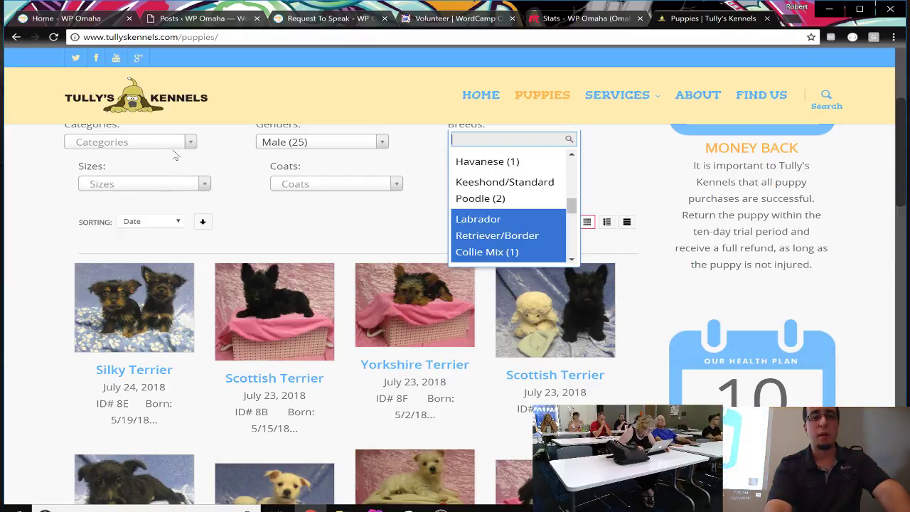
click(192, 189)
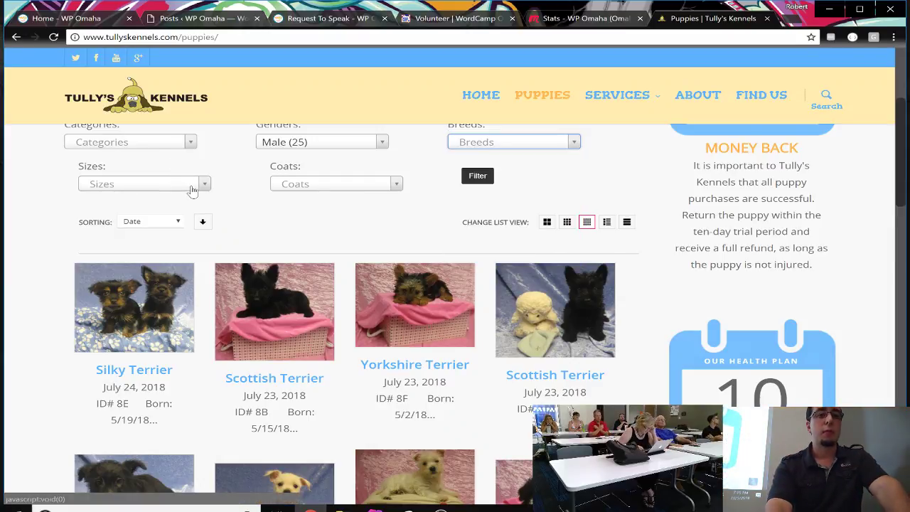
click(198, 183)
click(307, 185)
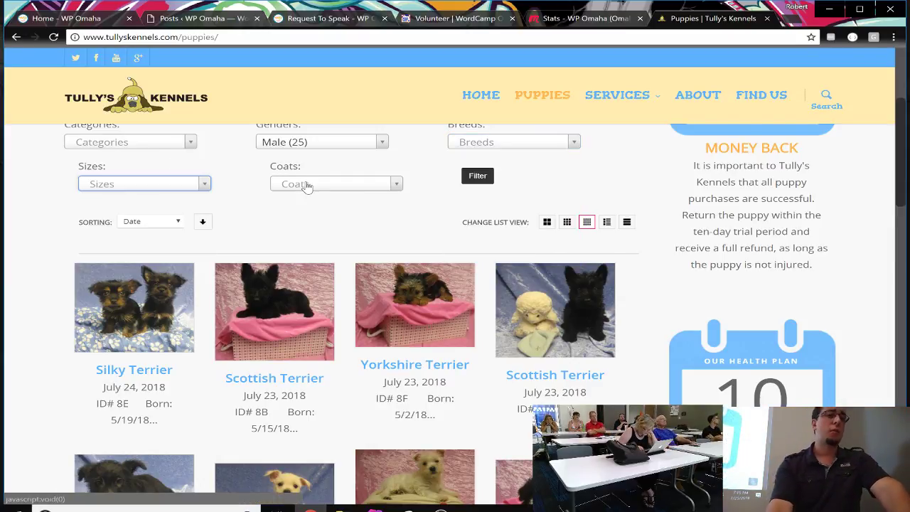
click(307, 185)
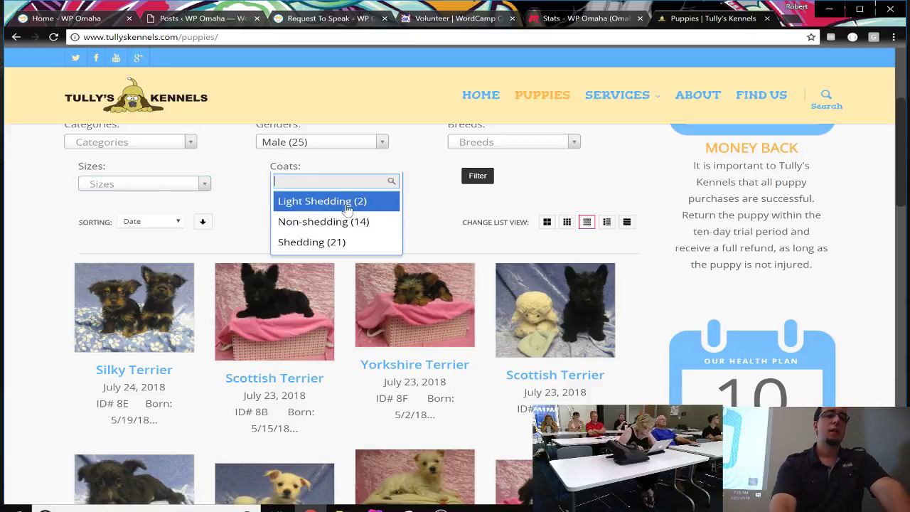
click(342, 226)
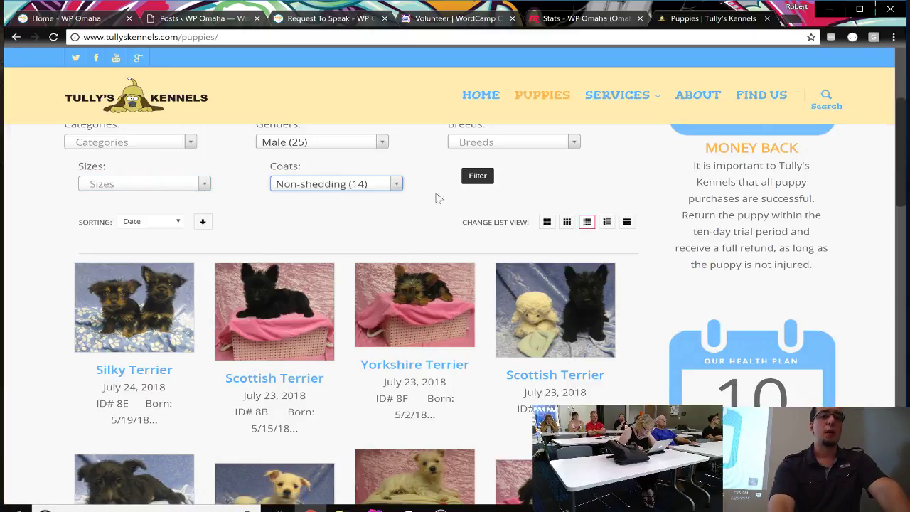
click(474, 181)
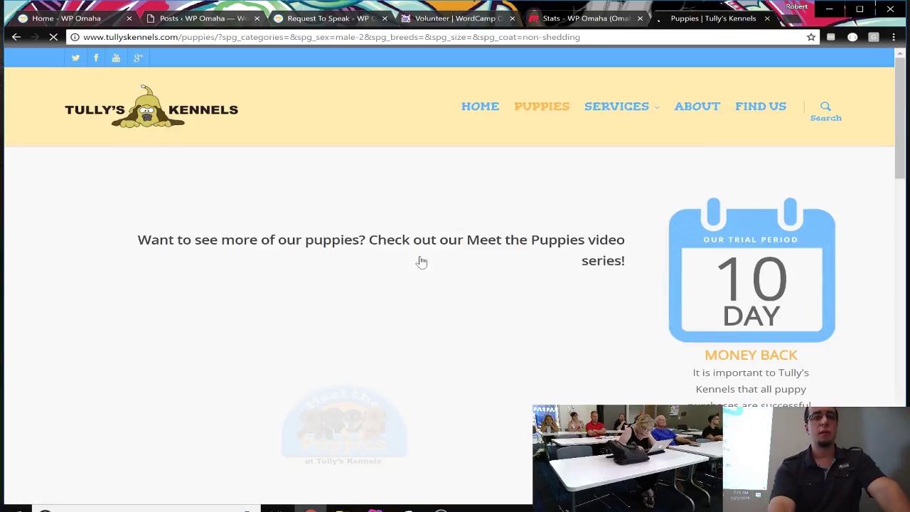
Step: Scroll through the male non-shedding puppy results, then return to the 'Posts ‹ WP Omaha' tab
scroll(440, 325, down, 3)
scroll(441, 327, down, 7)
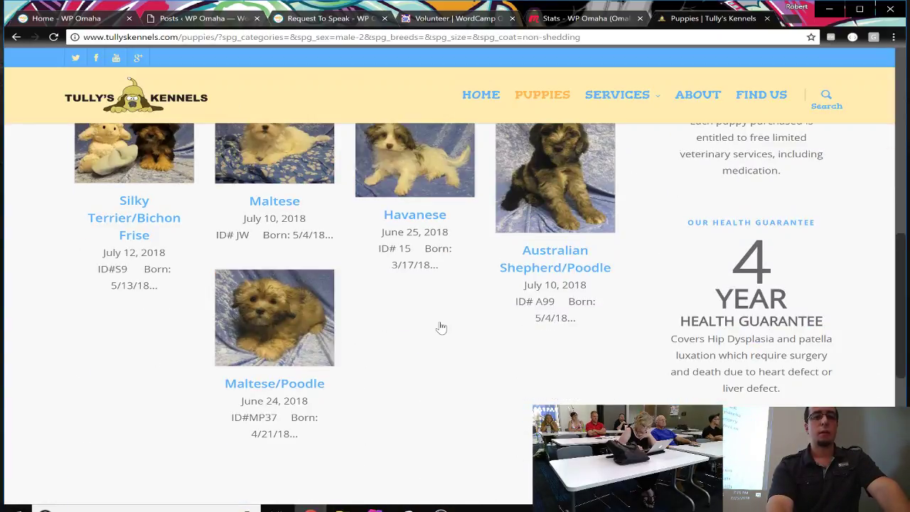
scroll(441, 326, up, 2)
scroll(441, 327, up, 1)
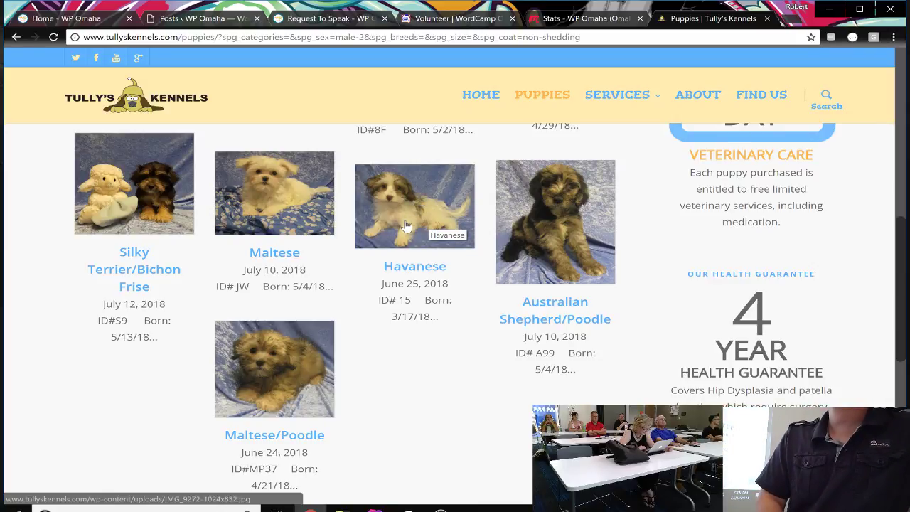
scroll(409, 226, up, 4)
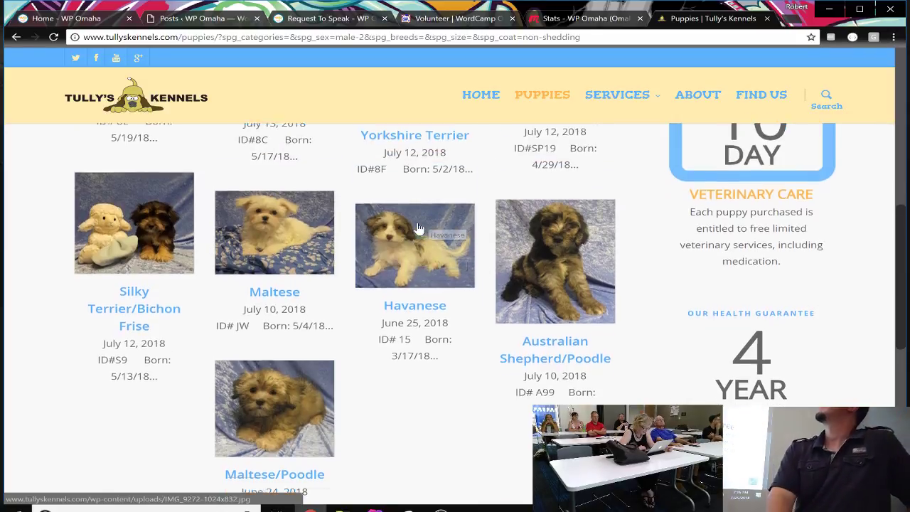
scroll(418, 227, up, 3)
scroll(418, 228, down, 2)
scroll(418, 228, up, 1)
scroll(419, 228, up, 2)
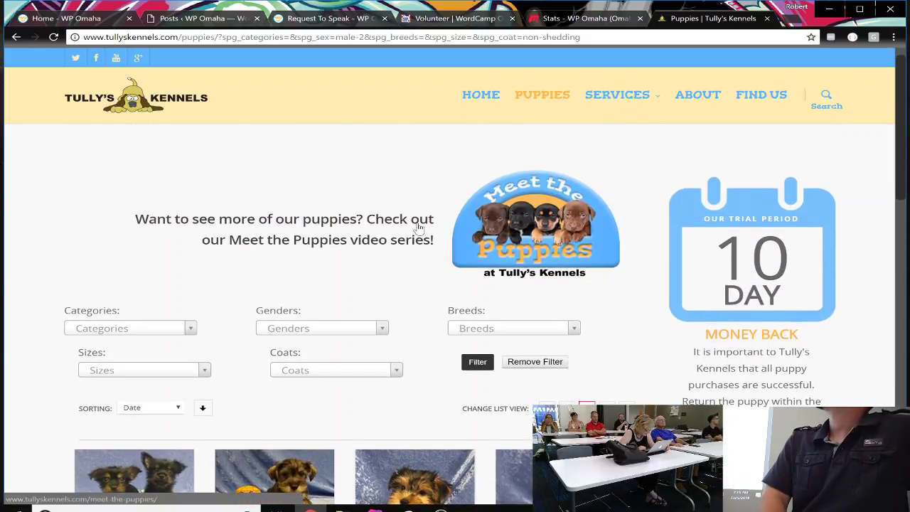
scroll(419, 228, down, 2)
scroll(419, 228, down, 3)
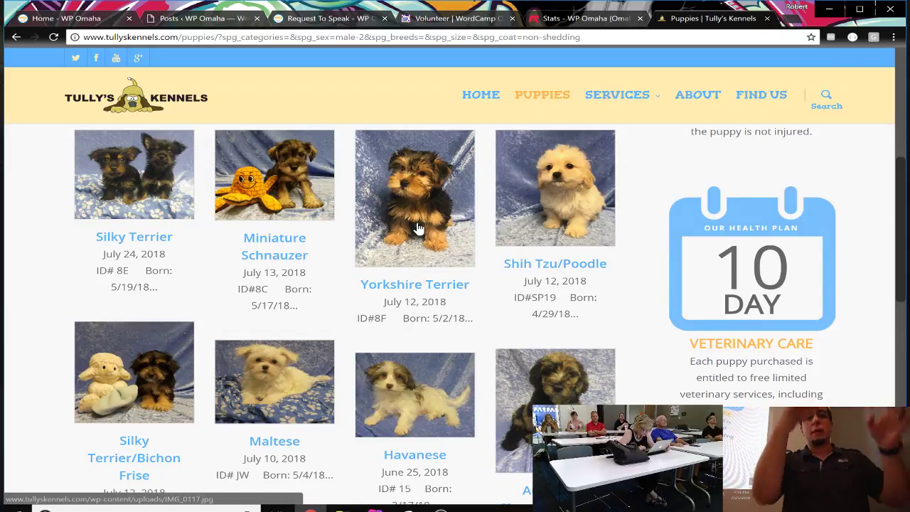
click(234, 18)
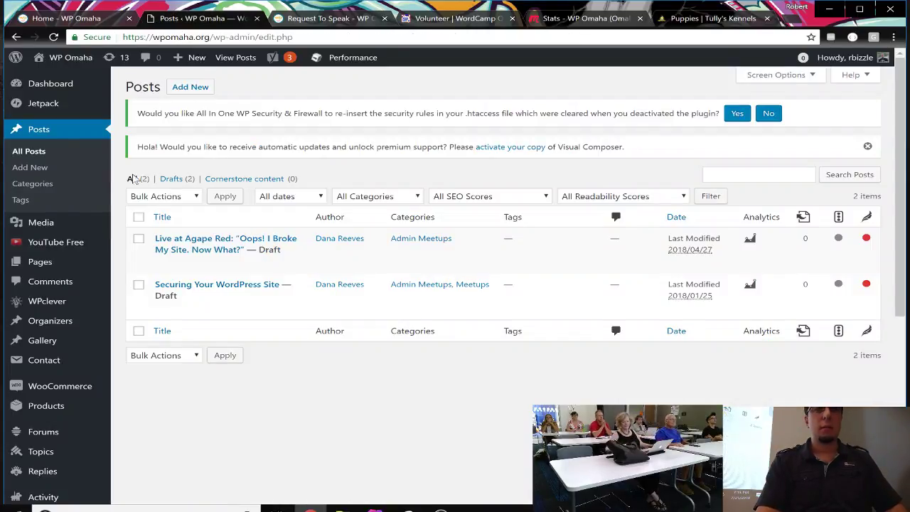
scroll(101, 302, down, 2)
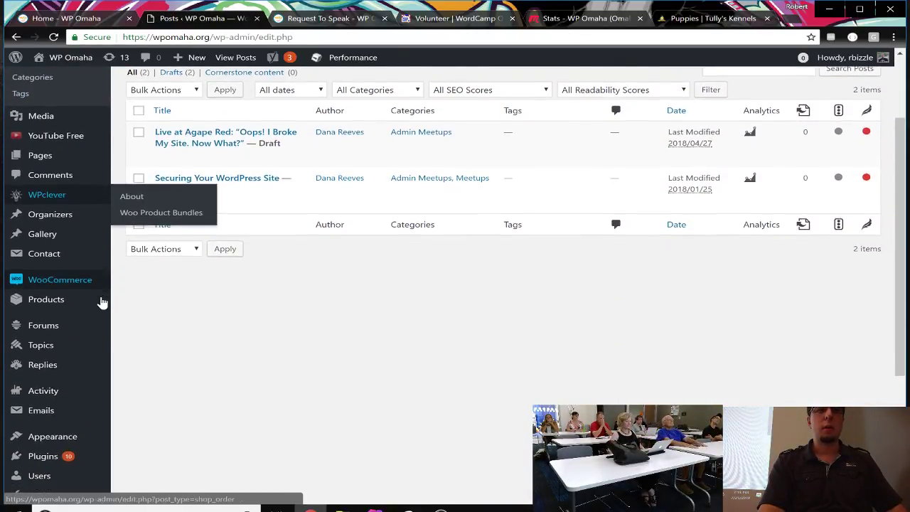
mouse_move(55, 191)
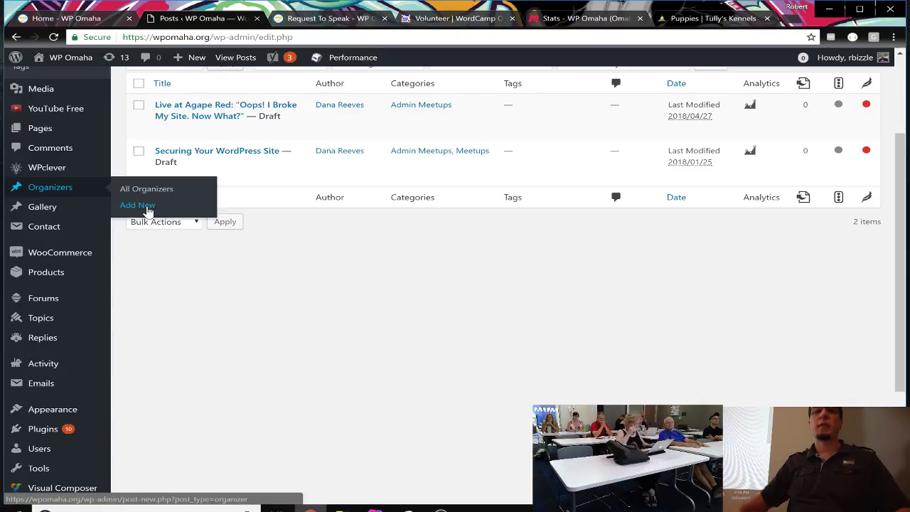
scroll(220, 269, up, 3)
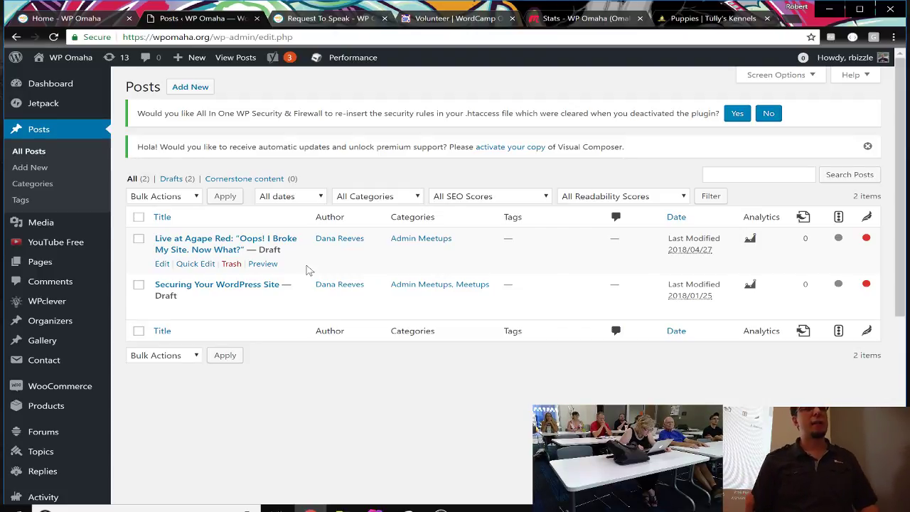
Step: Look over the media library, then open the Pages list of 19 published pages
click(43, 223)
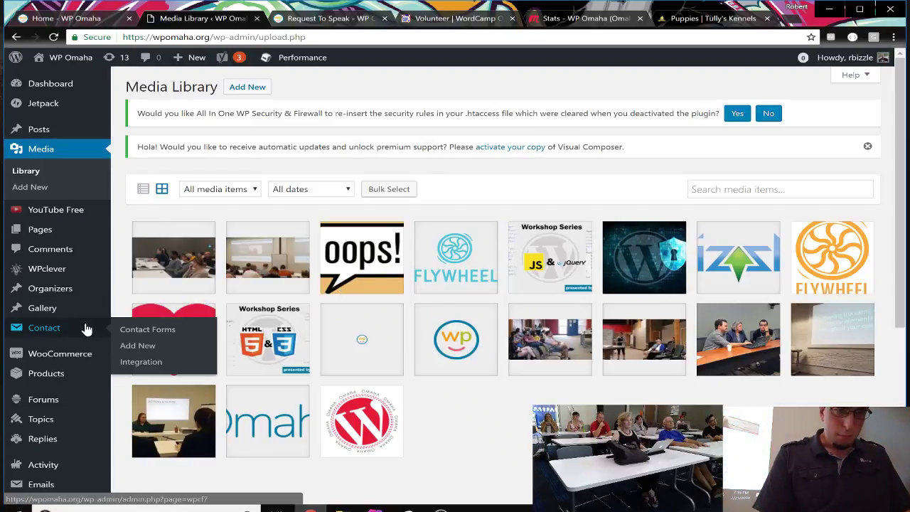
scroll(87, 327, down, 2)
scroll(85, 327, down, 3)
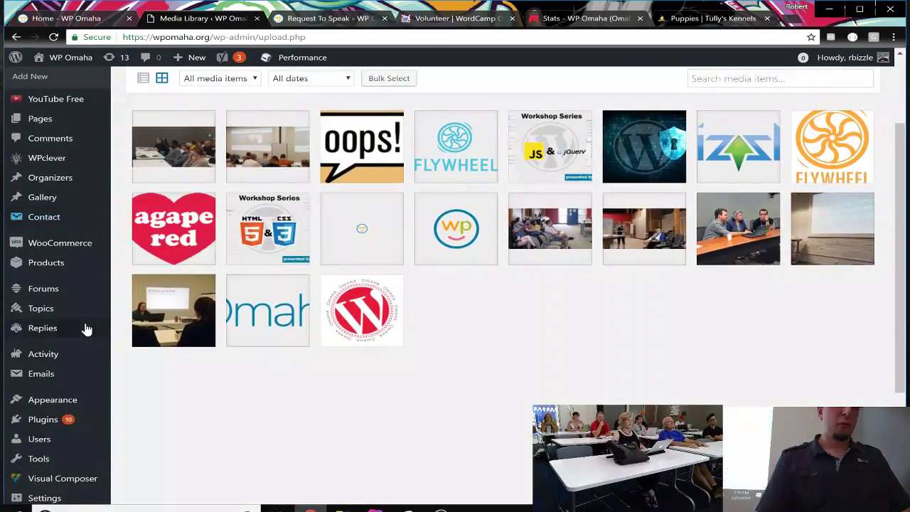
scroll(85, 328, up, 2)
scroll(85, 328, up, 2)
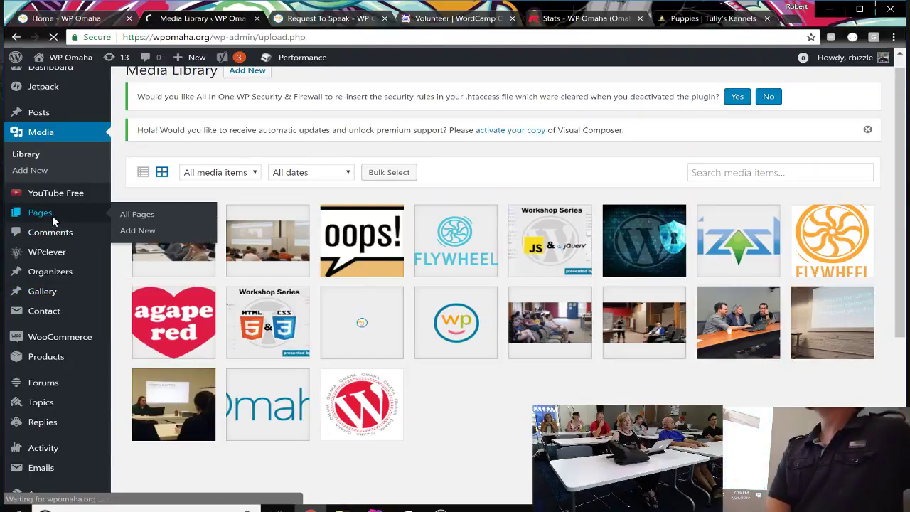
click(59, 239)
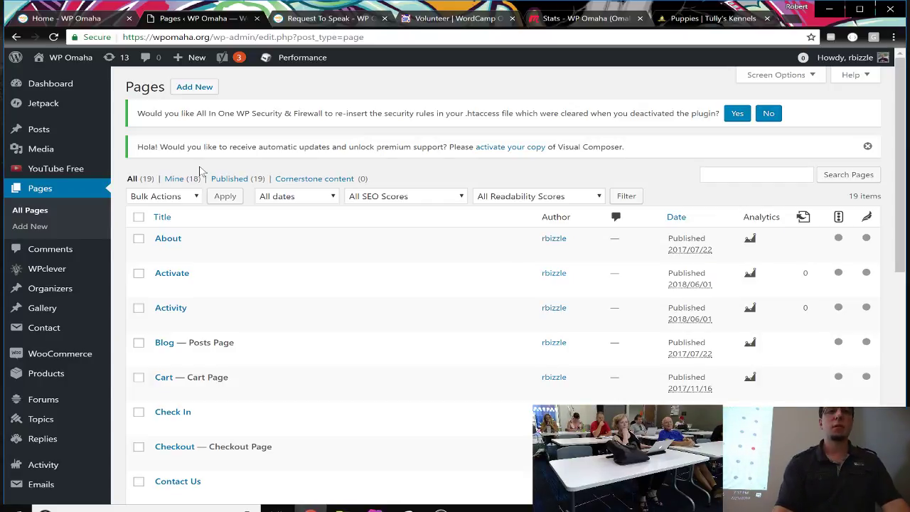
Step: Open All Organizers, which has no organizer entries yet
click(50, 291)
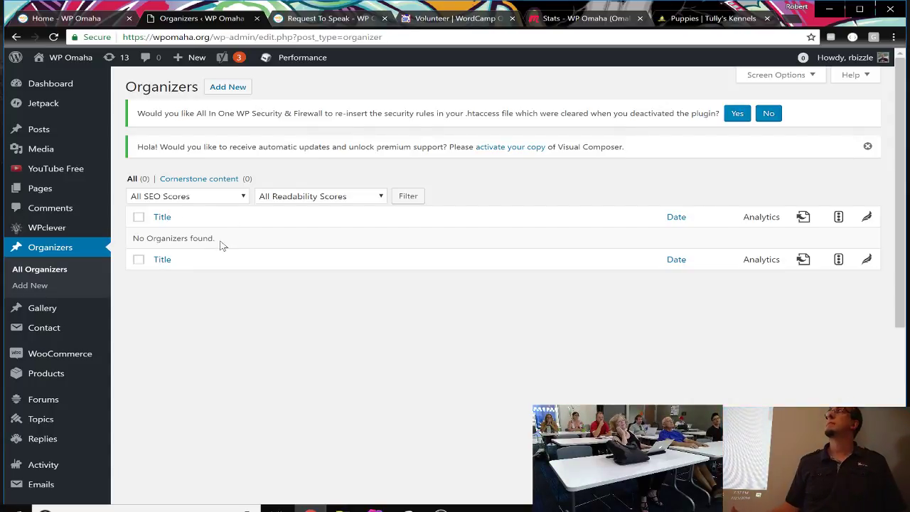
Step: Start a new Organizer entry and enter the organizer's name as its title
click(234, 88)
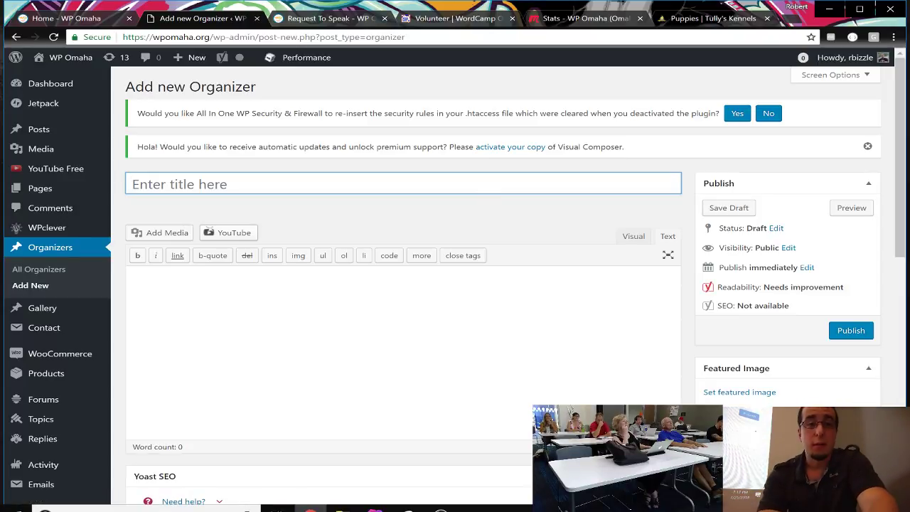
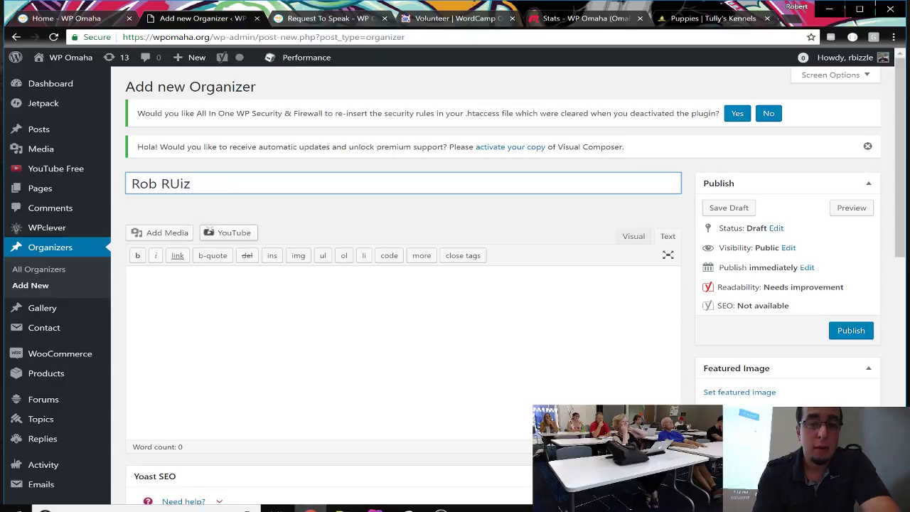
text(uiz)
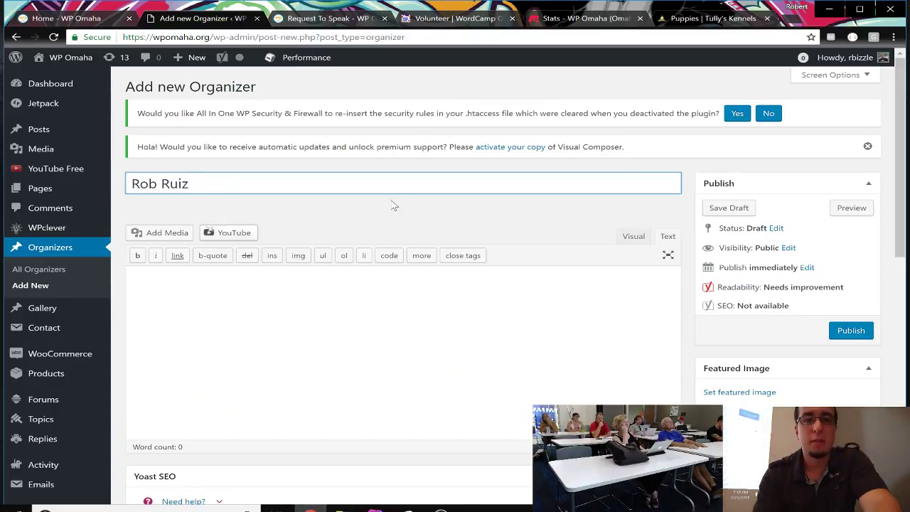
Step: Write the bio 'Currently: Lead Organizer of WP Omaha and avid gardener.' and fix its typo
key(Tab)
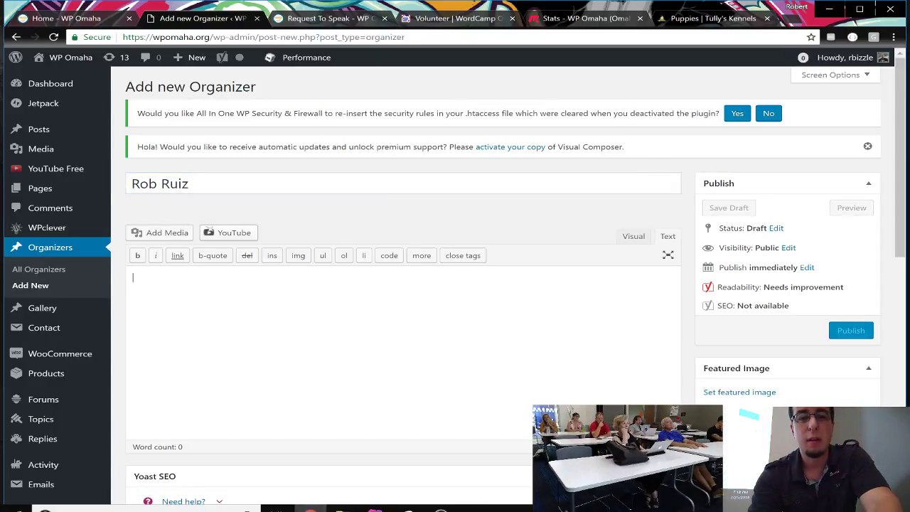
text(Currentl)
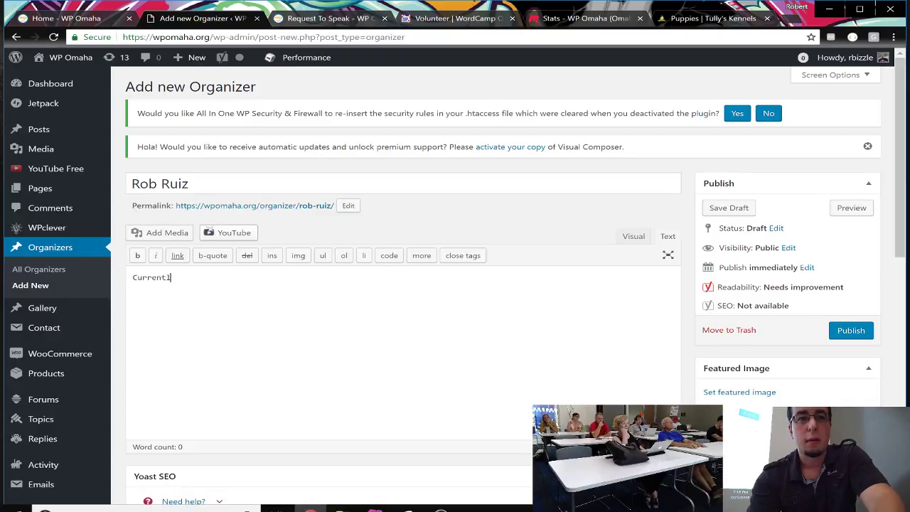
text(y: Lead O)
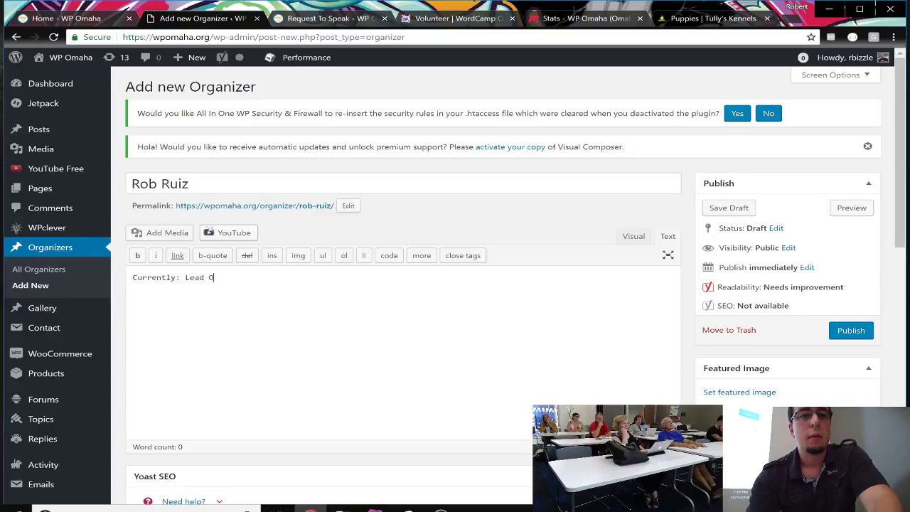
text(rganz)
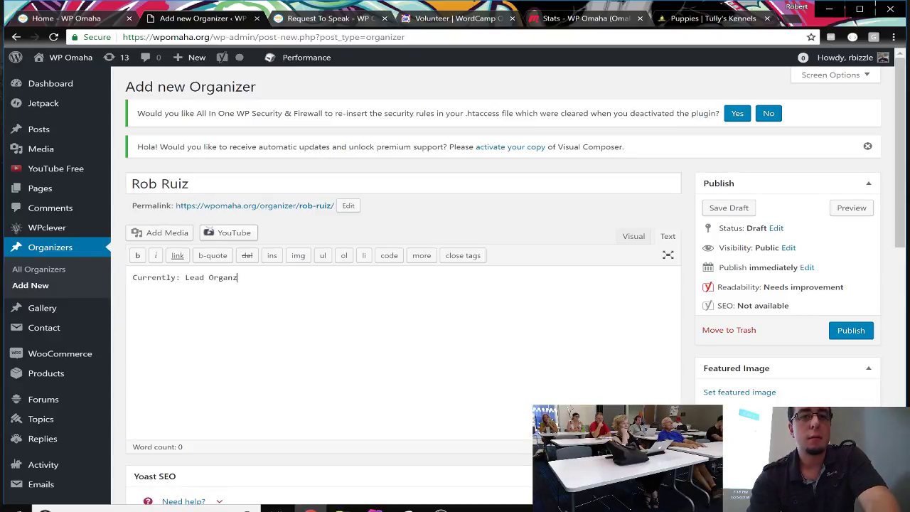
text(ier of WP O)
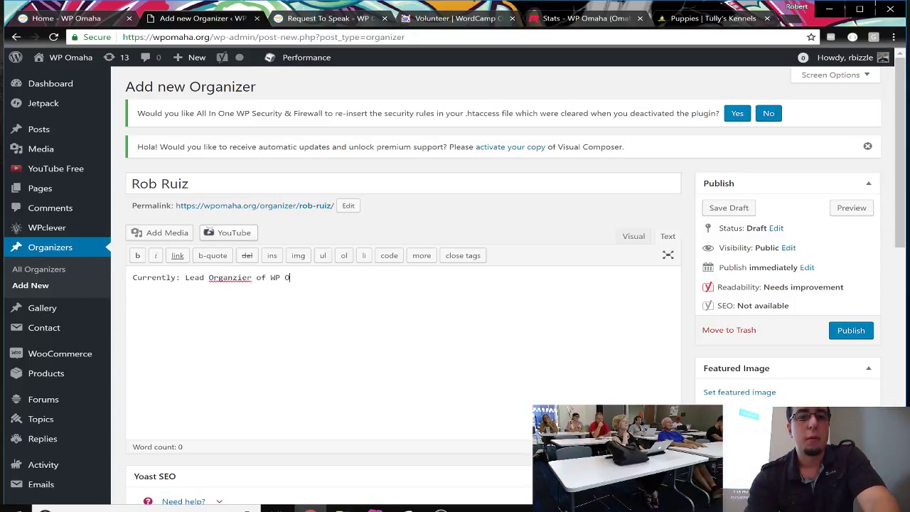
text(maha and)
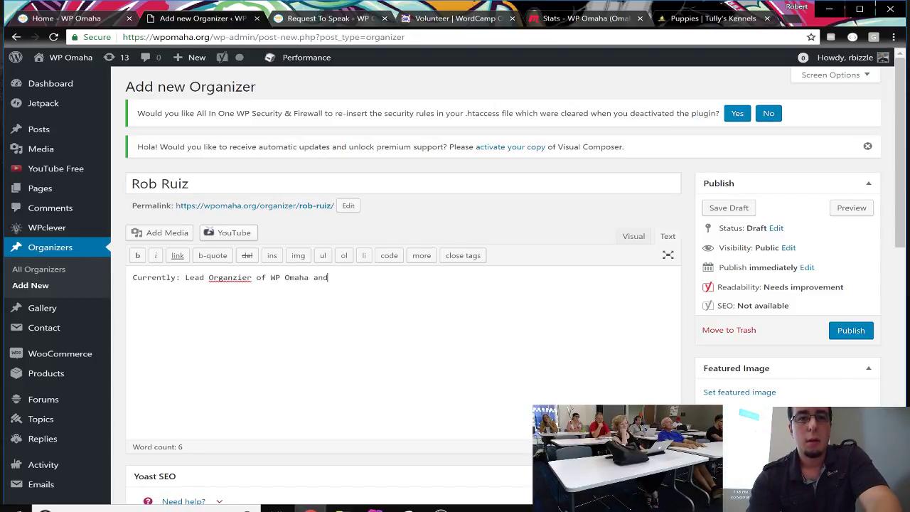
text( avid gardener.)
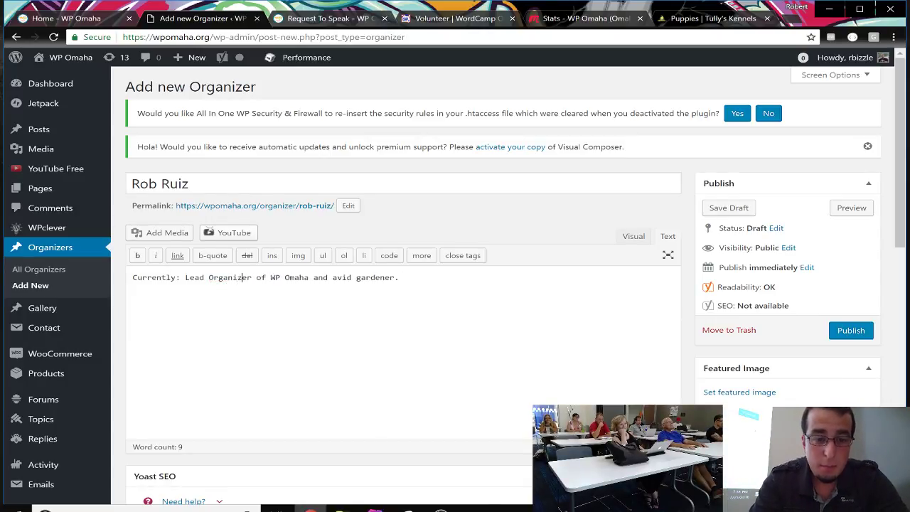
text(s)
key(BackSpace)
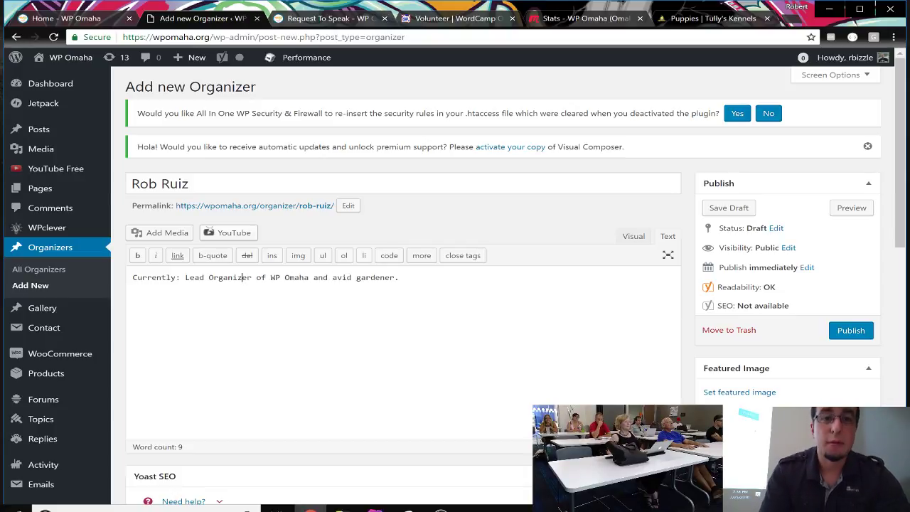
click(400, 278)
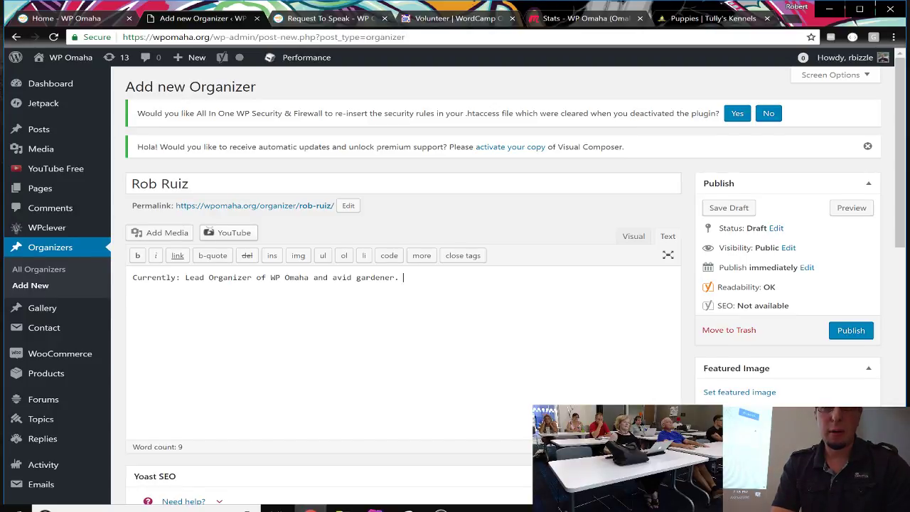
scroll(850, 277, down, 3)
scroll(850, 277, up, 2)
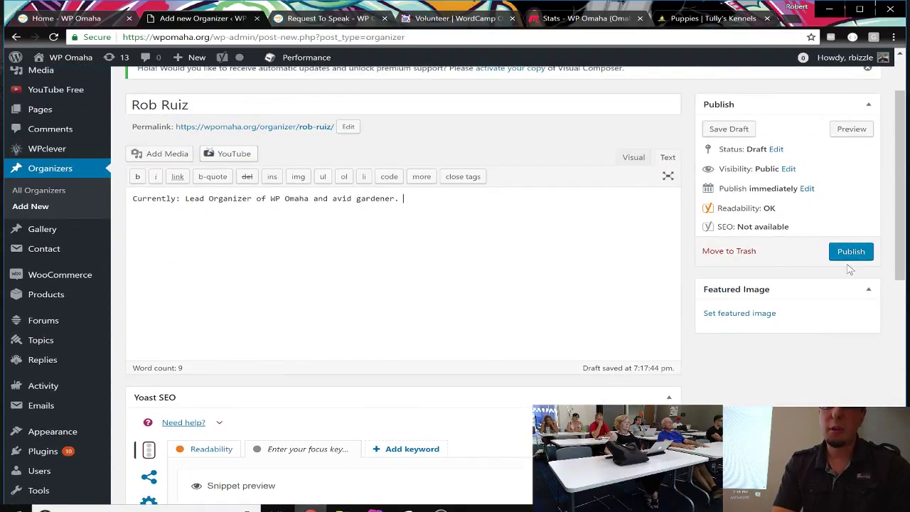
Step: Publish the new organizer entry and review the Edit Organizer page
click(847, 253)
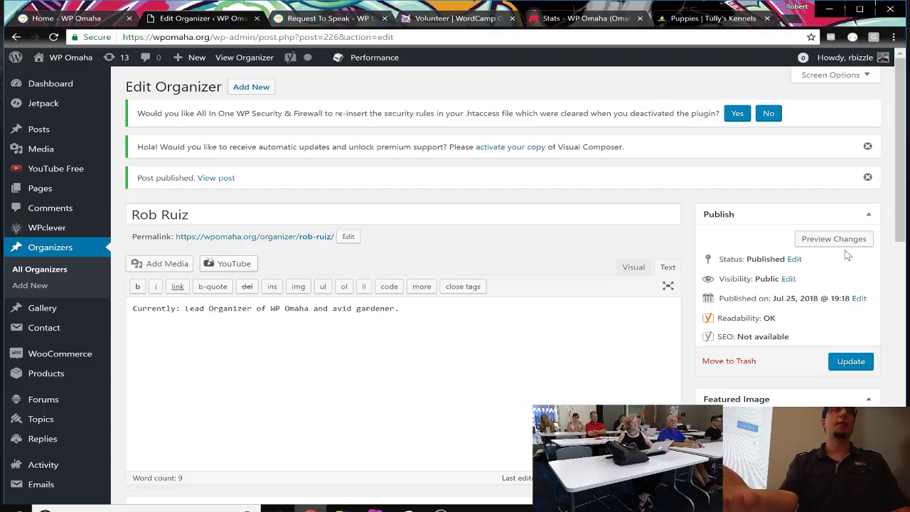
scroll(601, 347, down, 3)
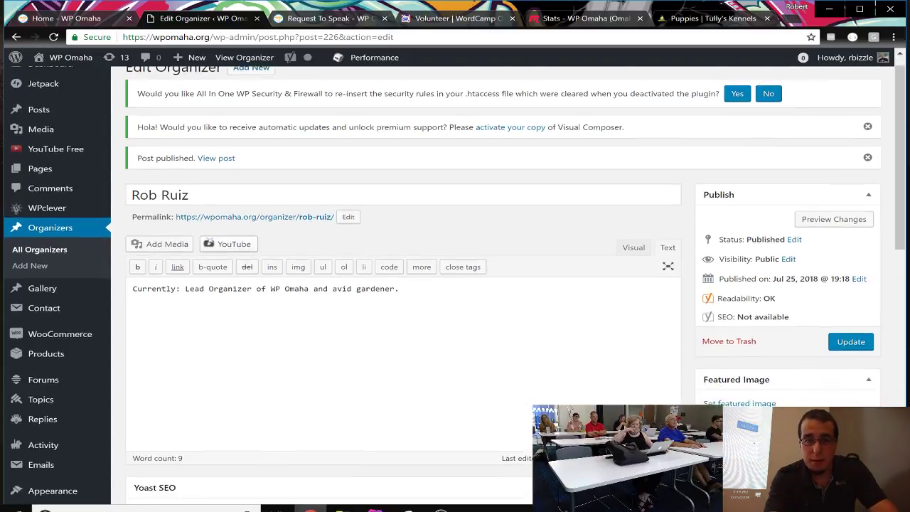
scroll(602, 346, down, 5)
scroll(602, 346, up, 6)
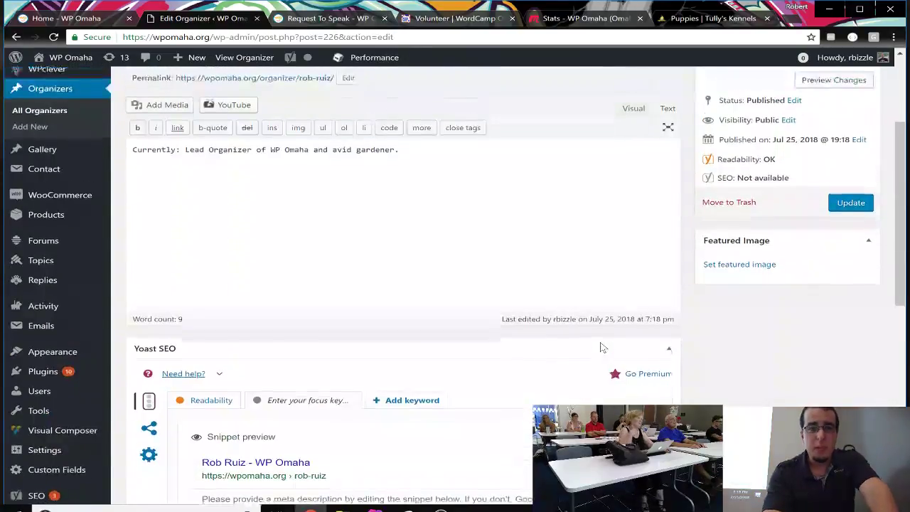
Step: Collapse the Yoast SEO analysis panel below the bio
click(669, 367)
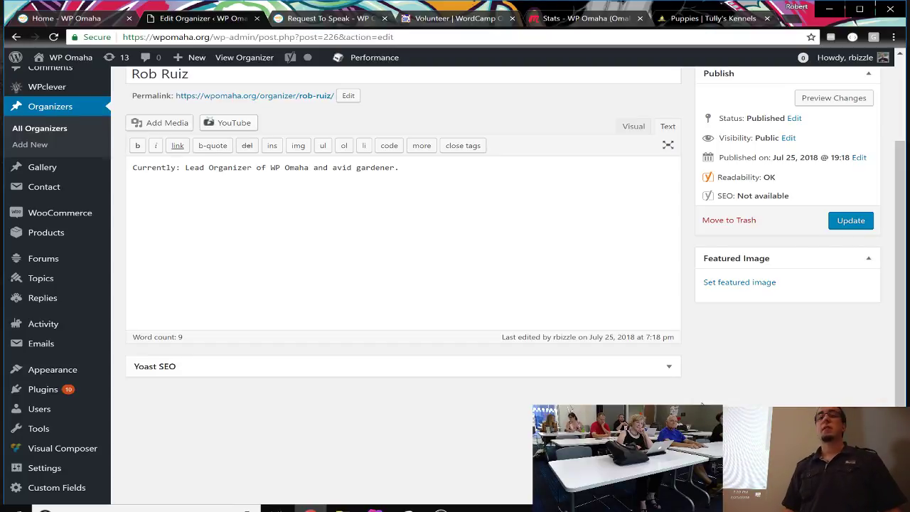
scroll(538, 354, down, 1)
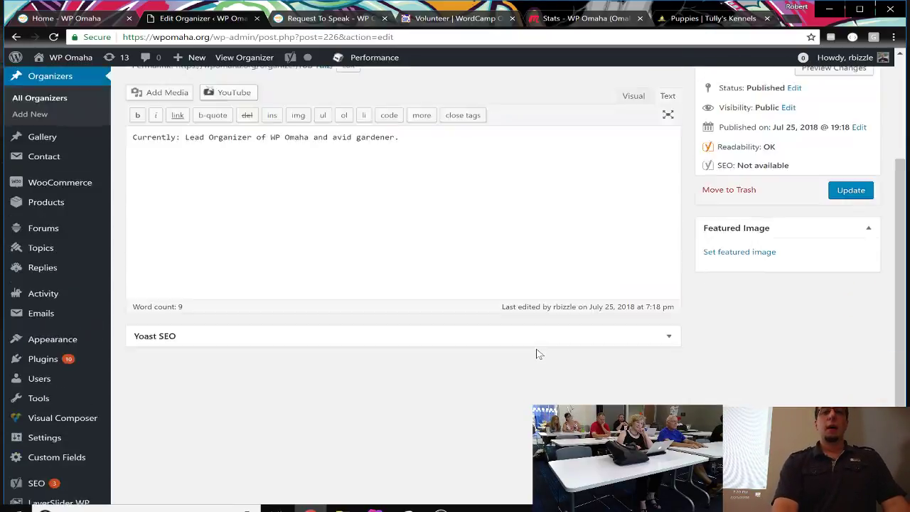
scroll(538, 355, up, 3)
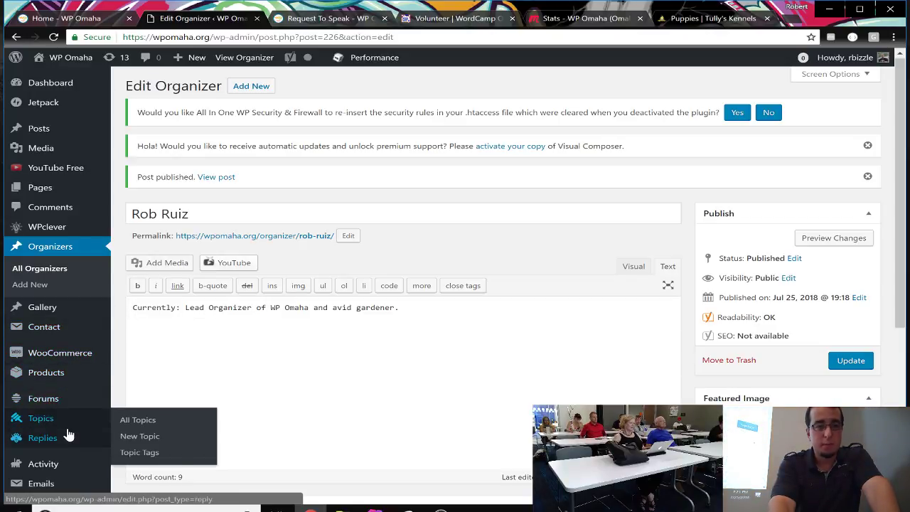
scroll(78, 316, down, 3)
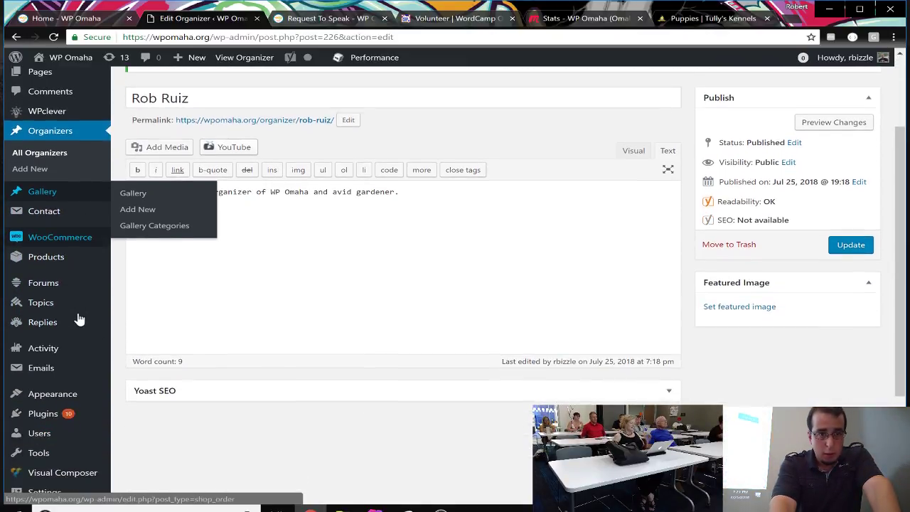
Step: Open the Plugins screen and scroll through the 23 installed plugins
click(61, 413)
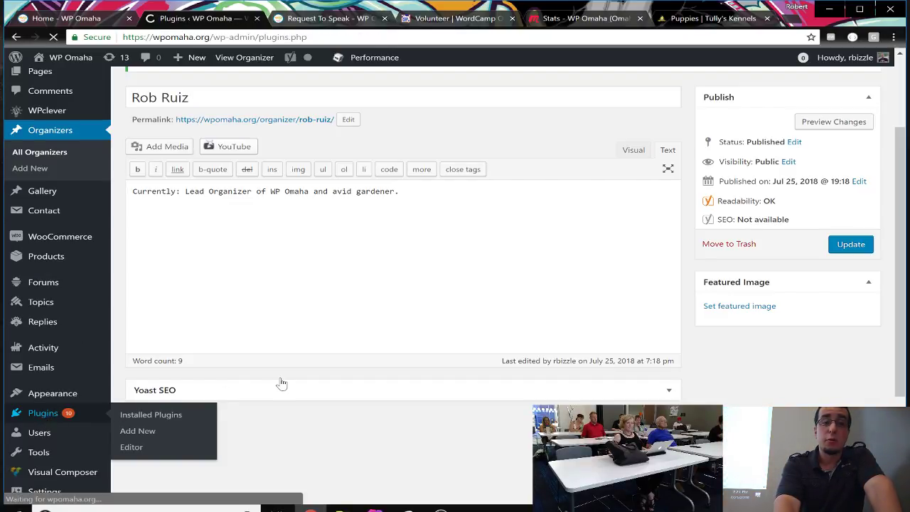
scroll(348, 414, down, 3)
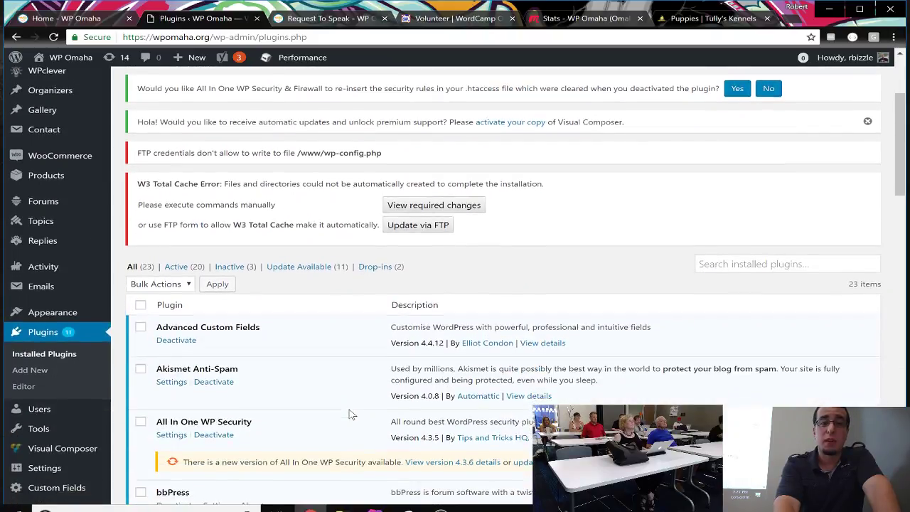
scroll(348, 415, down, 3)
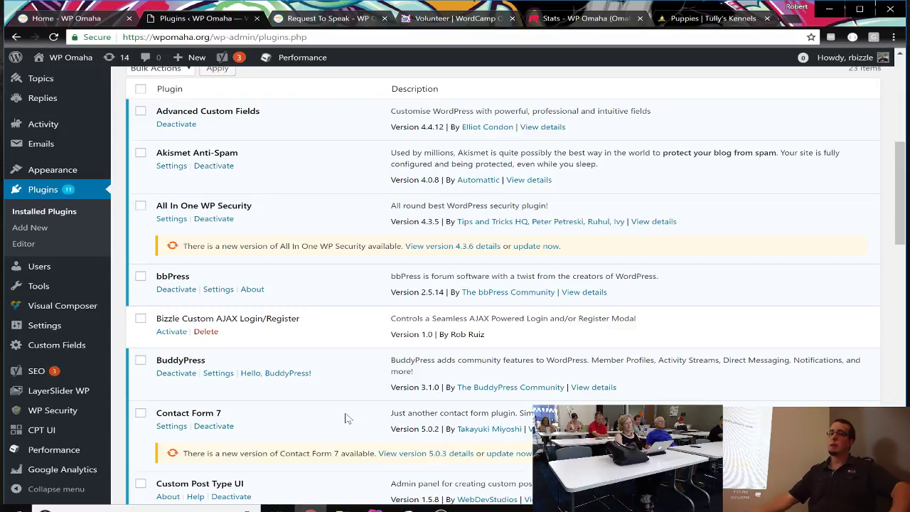
scroll(384, 240, down, 1)
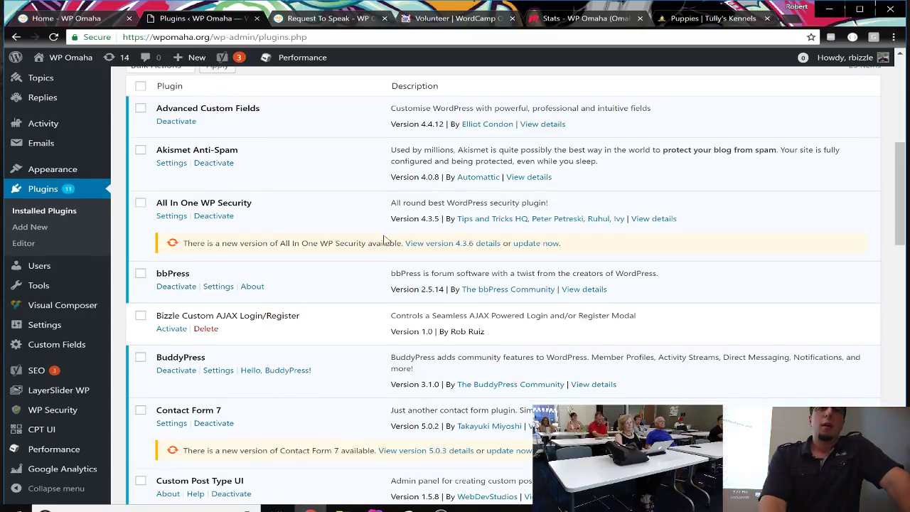
scroll(385, 240, up, 2)
scroll(384, 239, down, 3)
scroll(384, 240, down, 2)
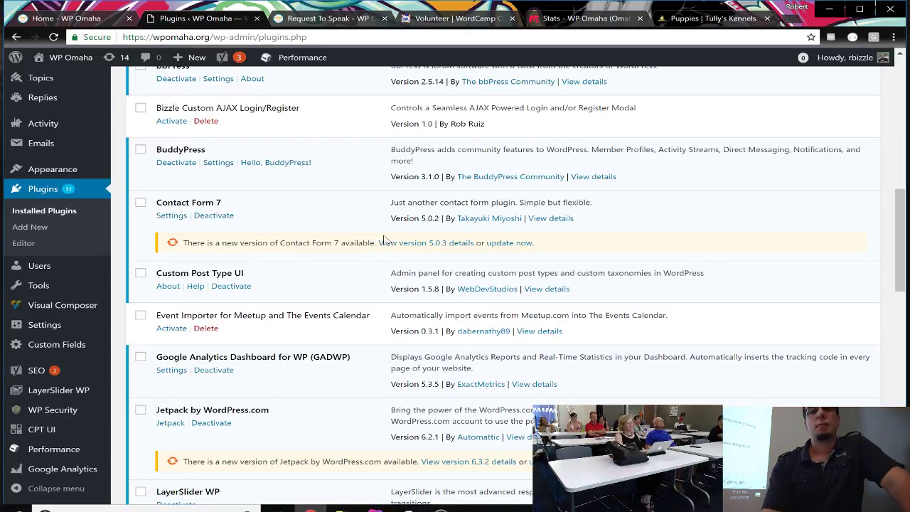
scroll(292, 347, down, 4)
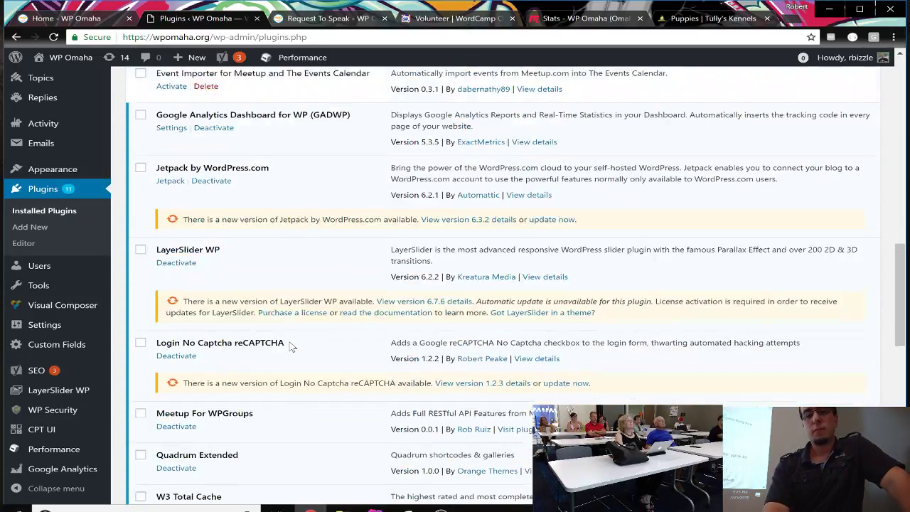
scroll(291, 347, down, 2)
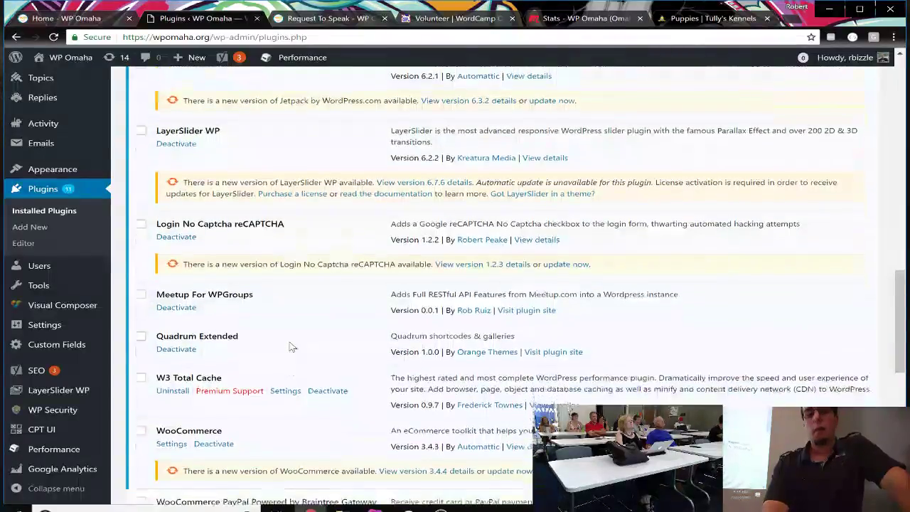
scroll(292, 347, down, 1)
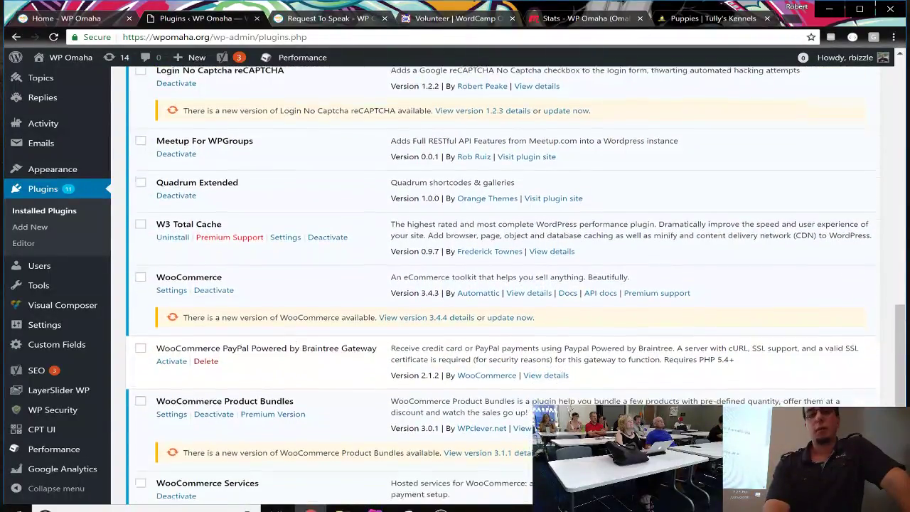
scroll(292, 347, up, 7)
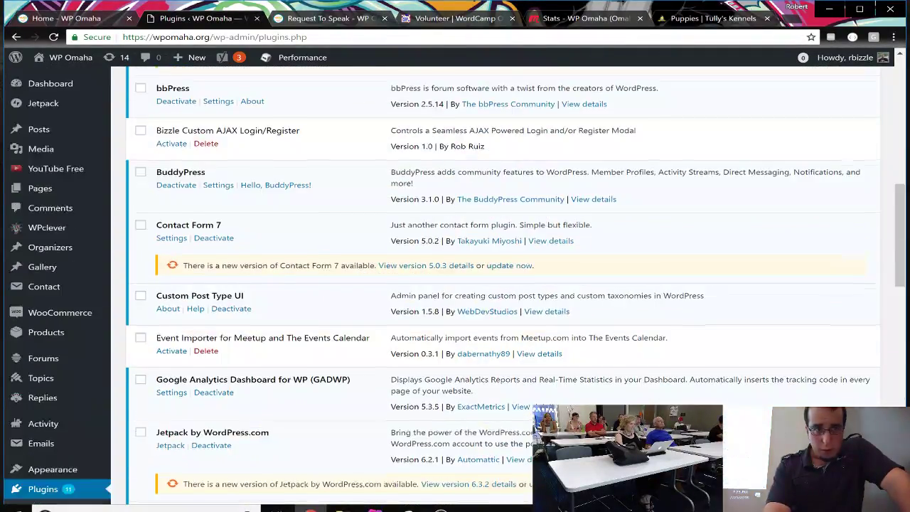
scroll(292, 348, up, 2)
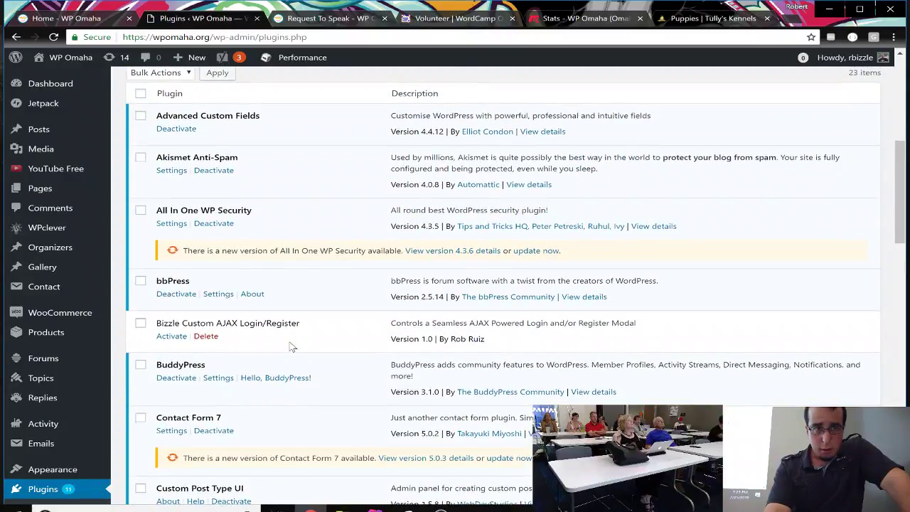
scroll(291, 347, down, 1)
scroll(292, 347, down, 2)
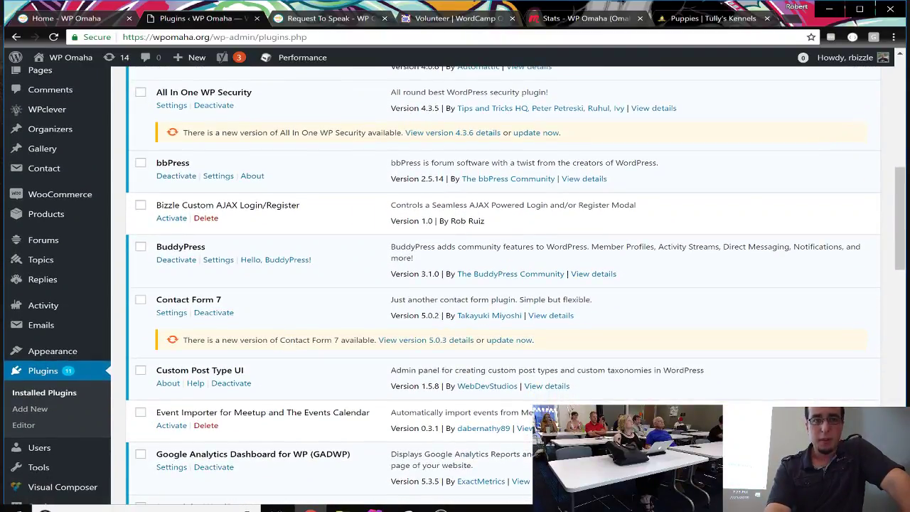
Step: Highlight the Custom Post Type UI plugin name in the list
drag(242, 371, 152, 370)
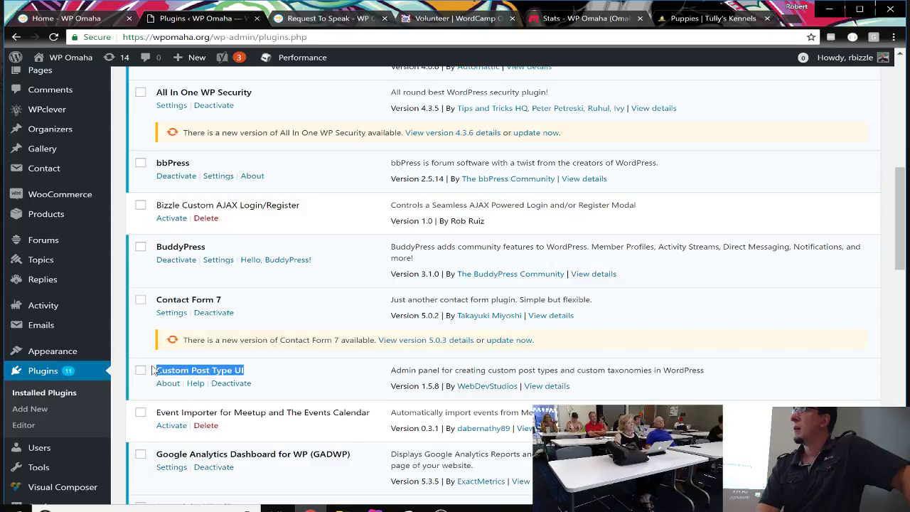
scroll(277, 384, down, 2)
scroll(277, 384, up, 10)
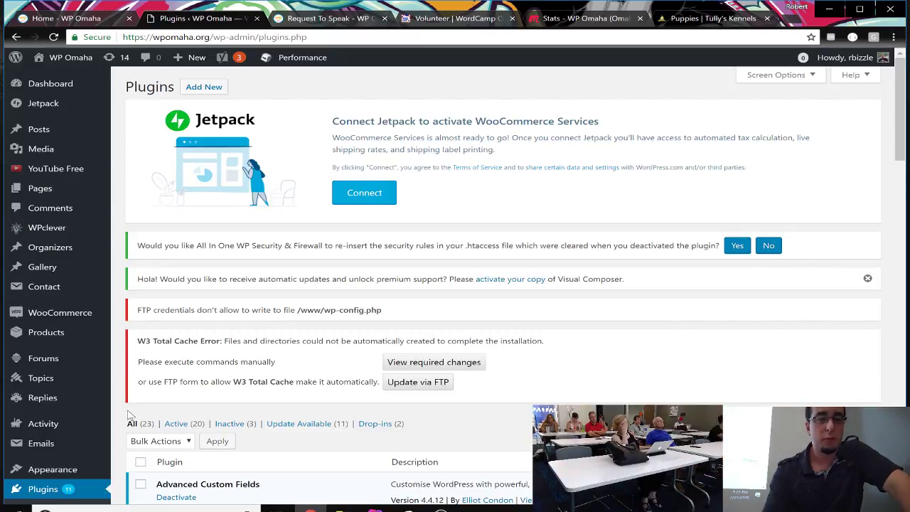
Step: Go to Add Plugins and put the cursor in the Search plugins box
click(207, 92)
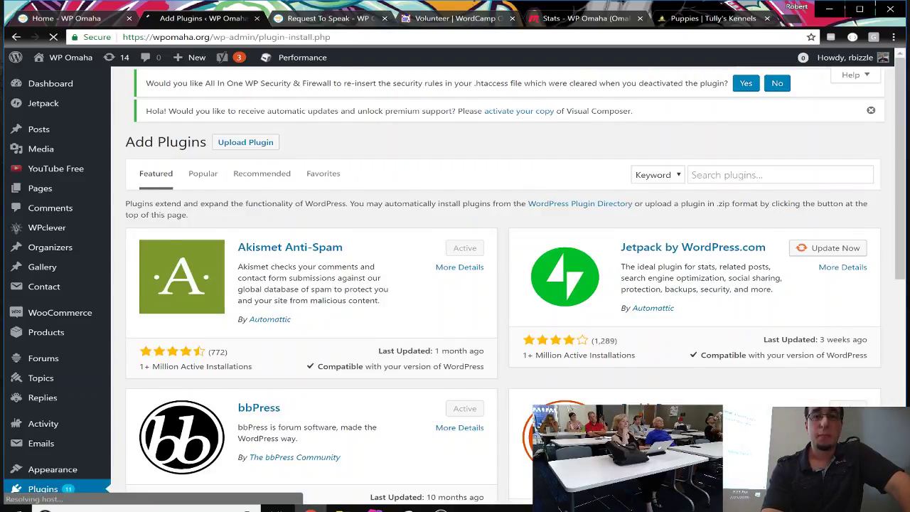
click(740, 189)
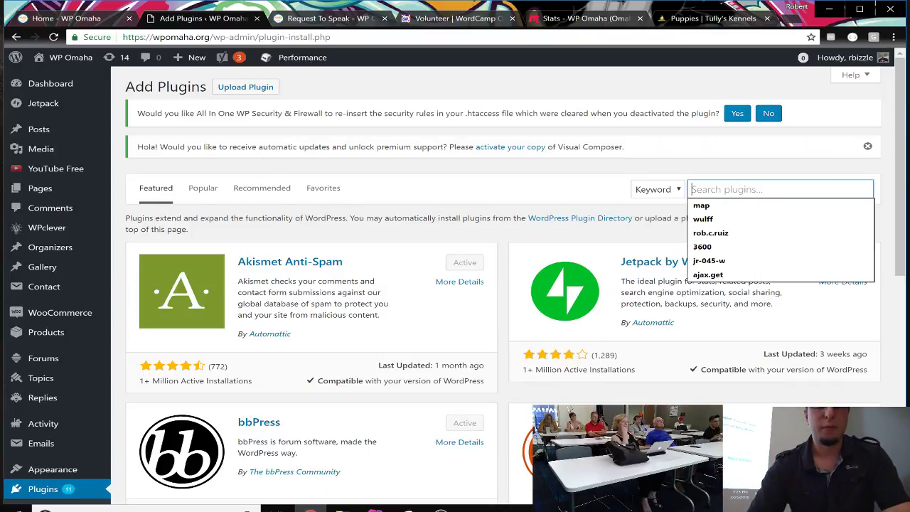
Step: Search plugins for 'custom post type' and browse the results, with Custom Post Type UI Active
text(custom post ty)
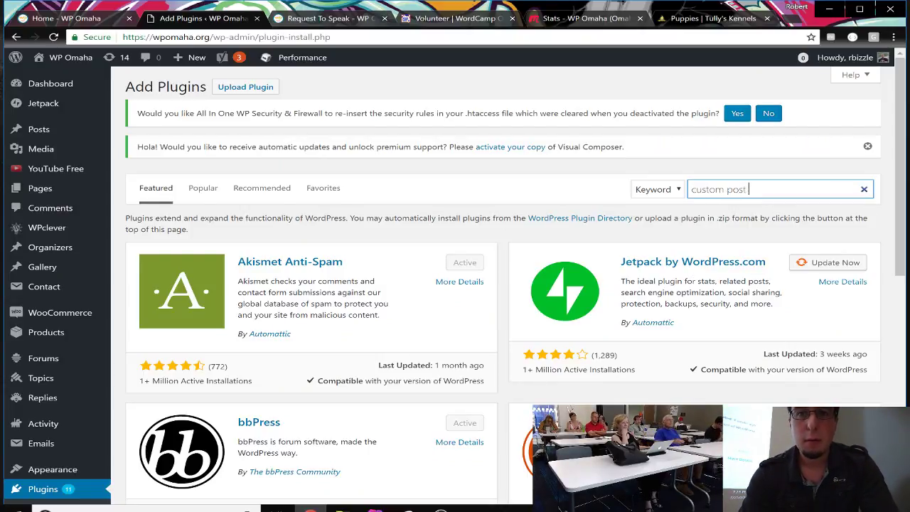
text(pe)
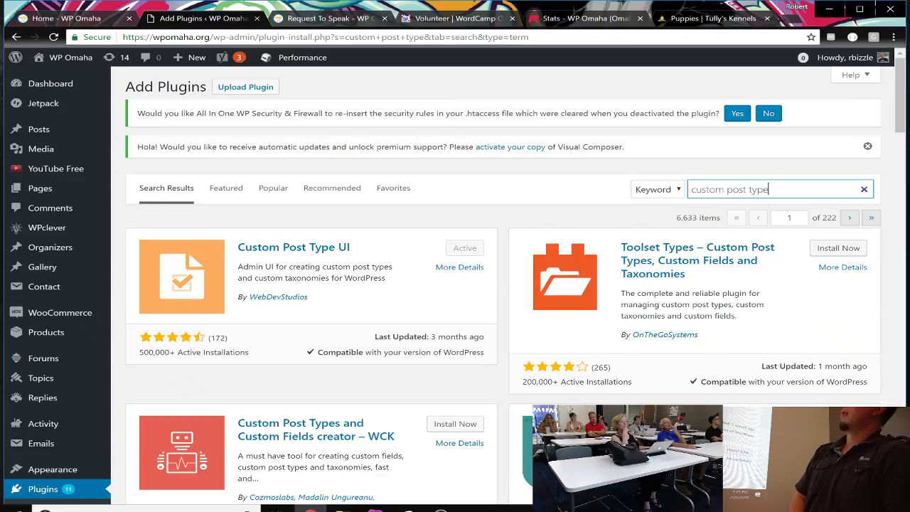
scroll(498, 284, down, 4)
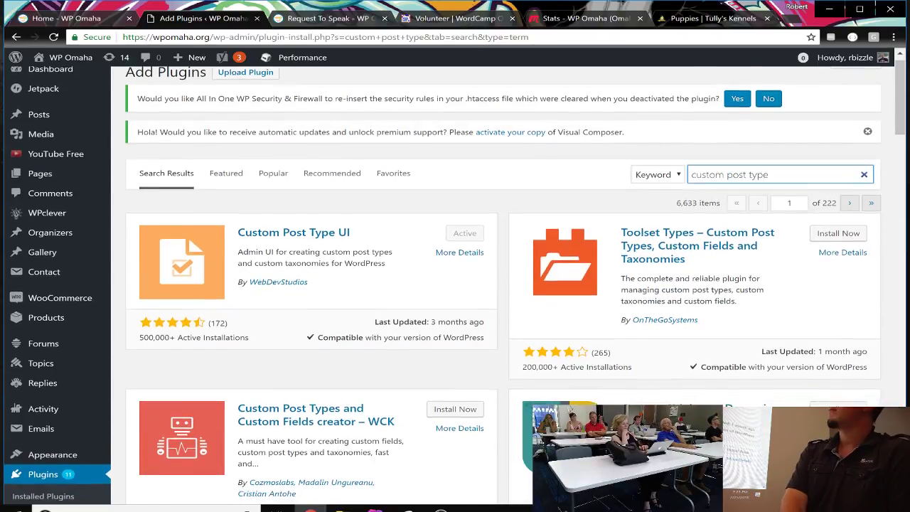
scroll(498, 284, down, 3)
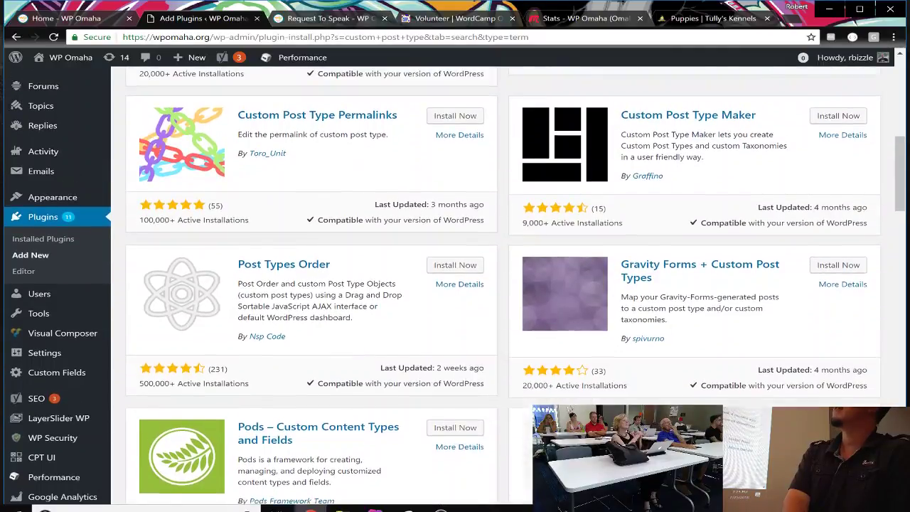
scroll(498, 285, up, 4)
scroll(498, 285, up, 2)
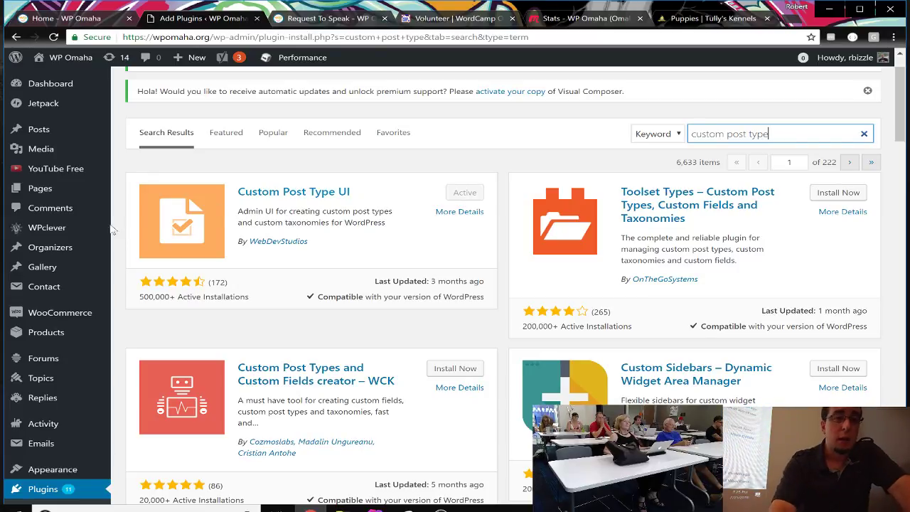
scroll(74, 365, down, 2)
scroll(75, 364, down, 4)
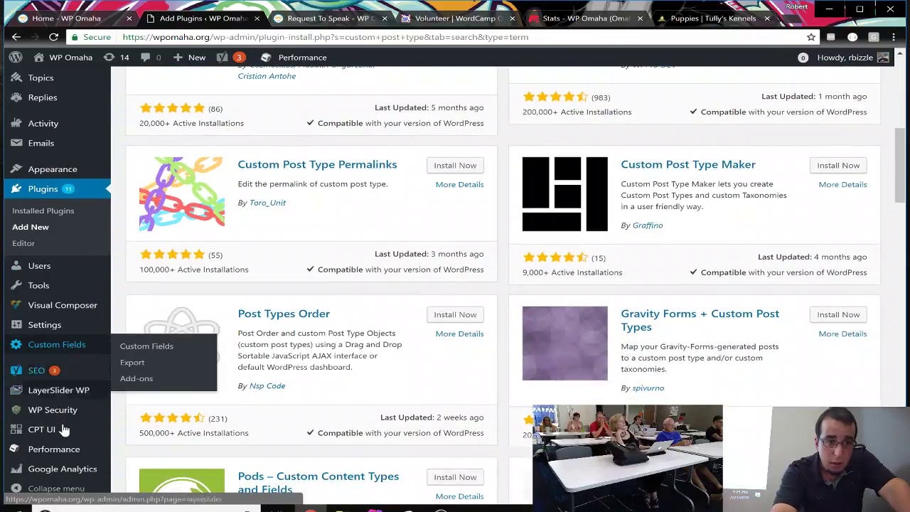
Step: Open CPT UI's Add/Edit Post Types and switch to Edit Post Types for Organizers
mouse_move(49, 434)
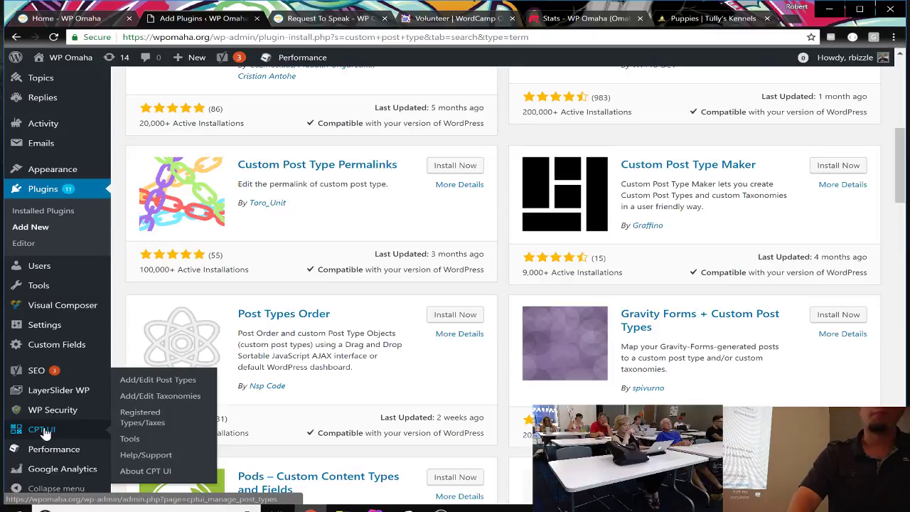
click(46, 431)
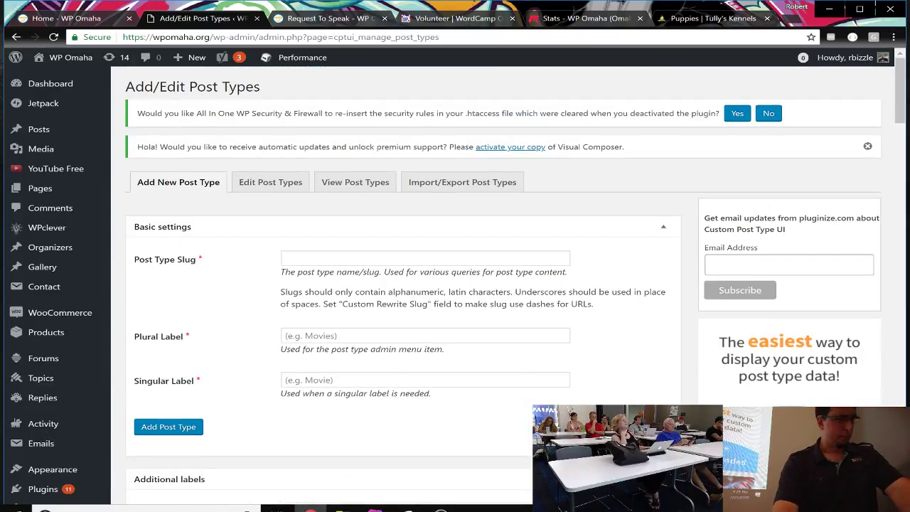
scroll(498, 320, down, 12)
scroll(498, 320, up, 11)
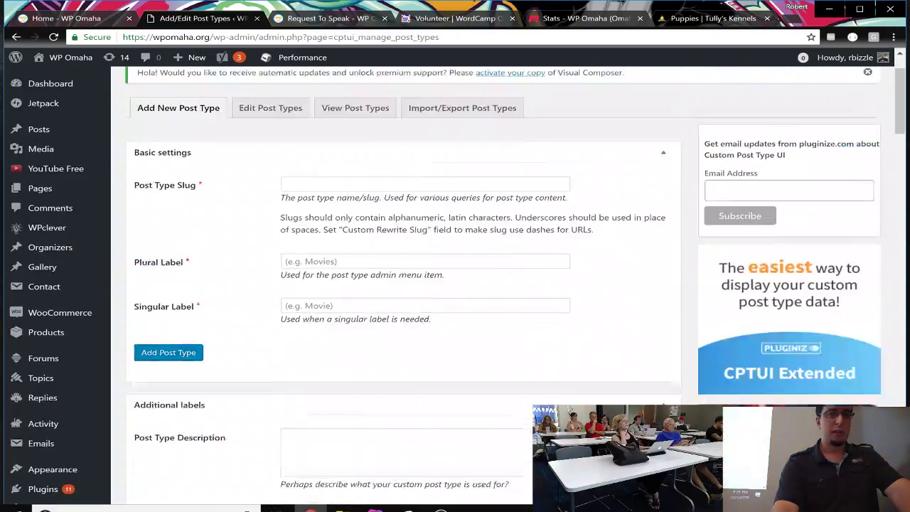
scroll(482, 353, up, 1)
click(276, 185)
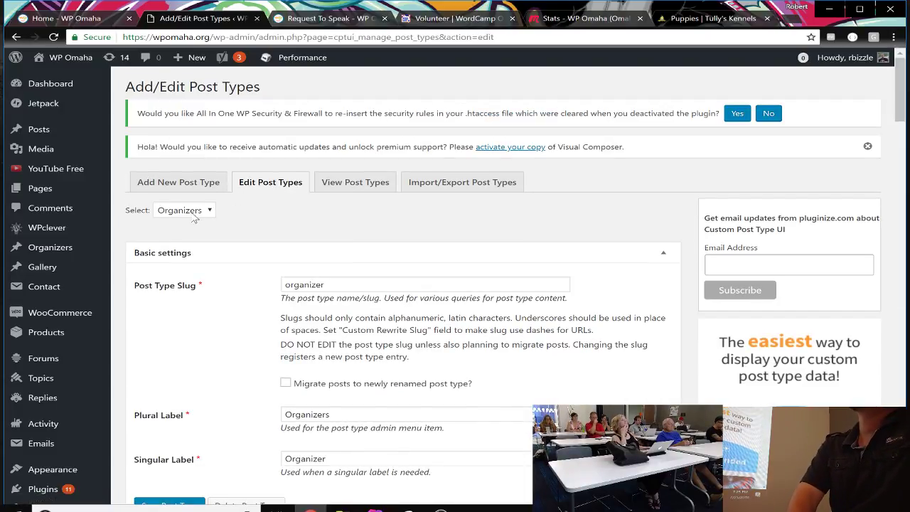
click(198, 214)
click(250, 212)
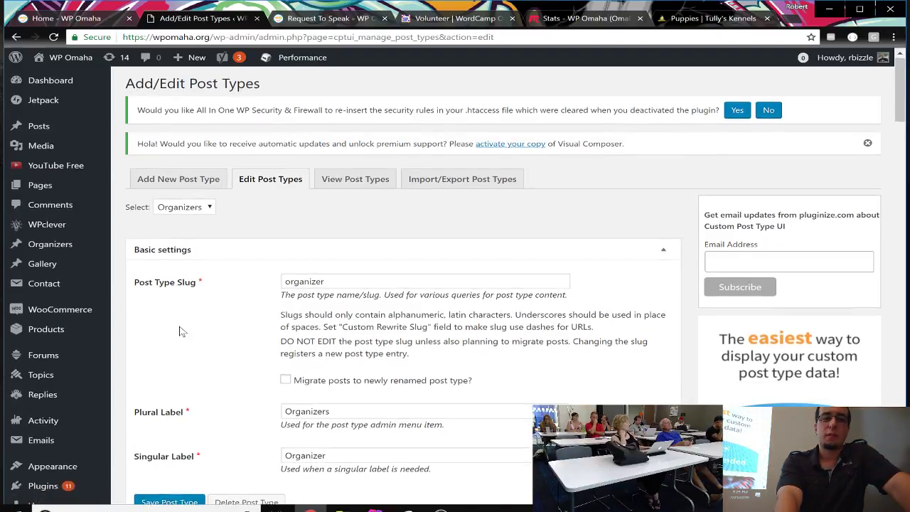
scroll(179, 331, down, 3)
scroll(179, 330, down, 1)
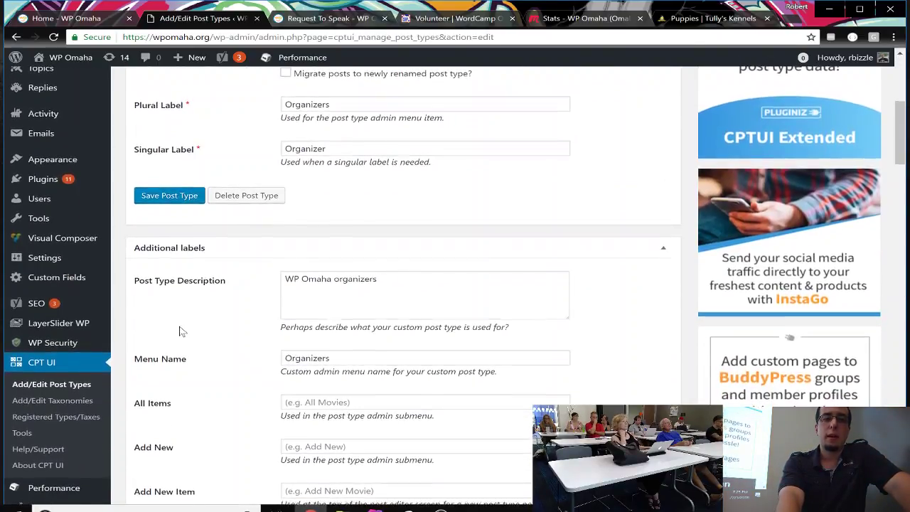
scroll(179, 330, up, 3)
scroll(179, 331, down, 1)
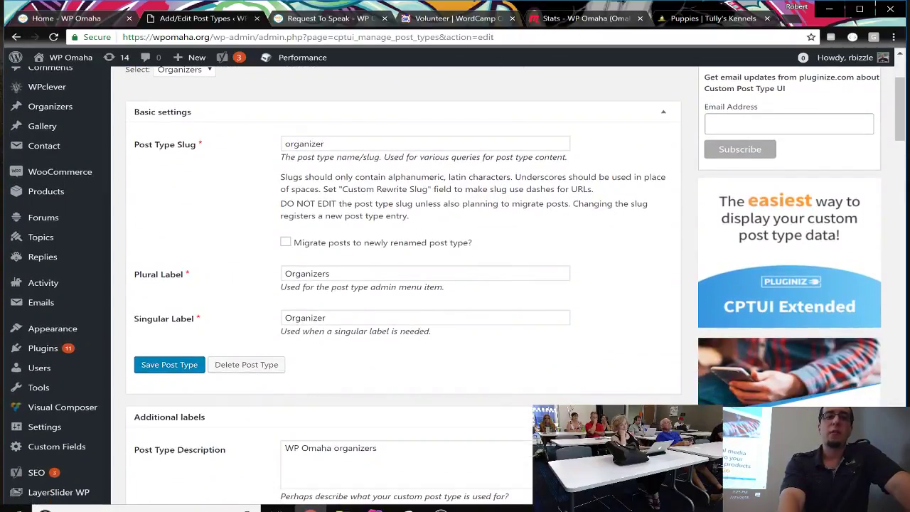
scroll(415, 334, down, 1)
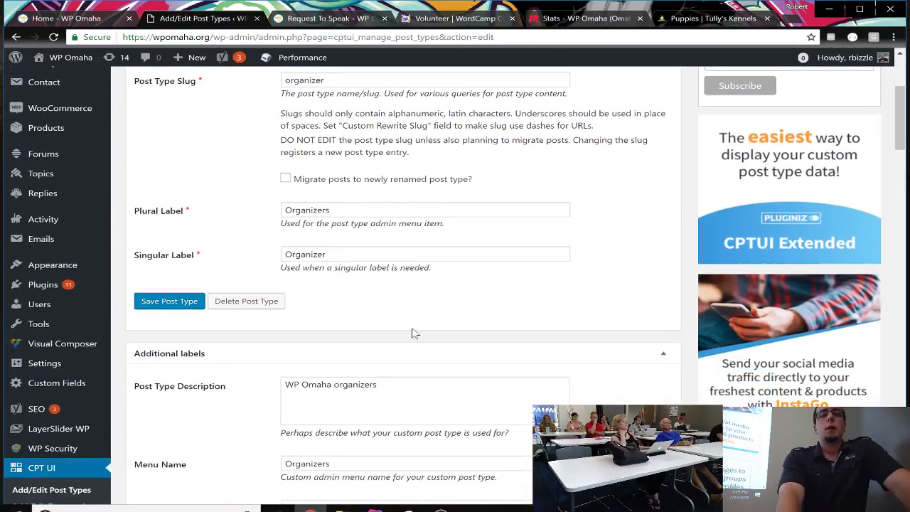
scroll(414, 334, down, 2)
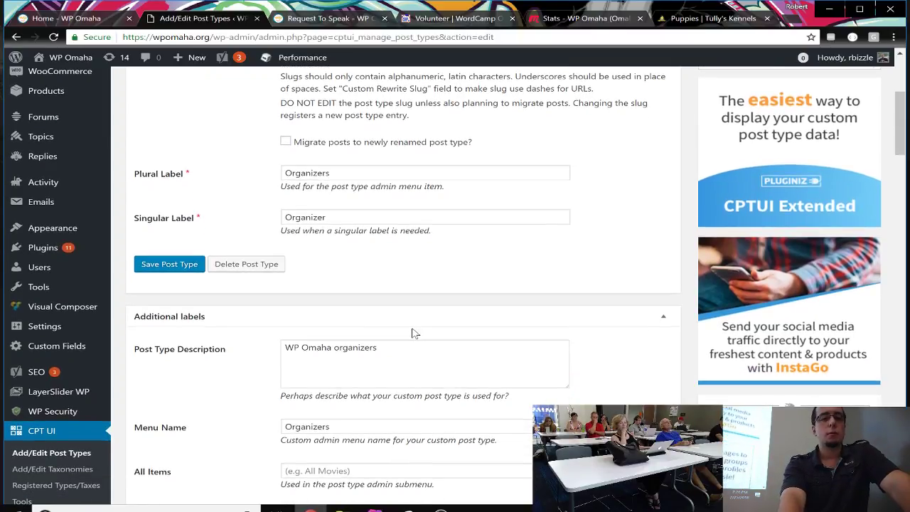
scroll(455, 285, down, 3)
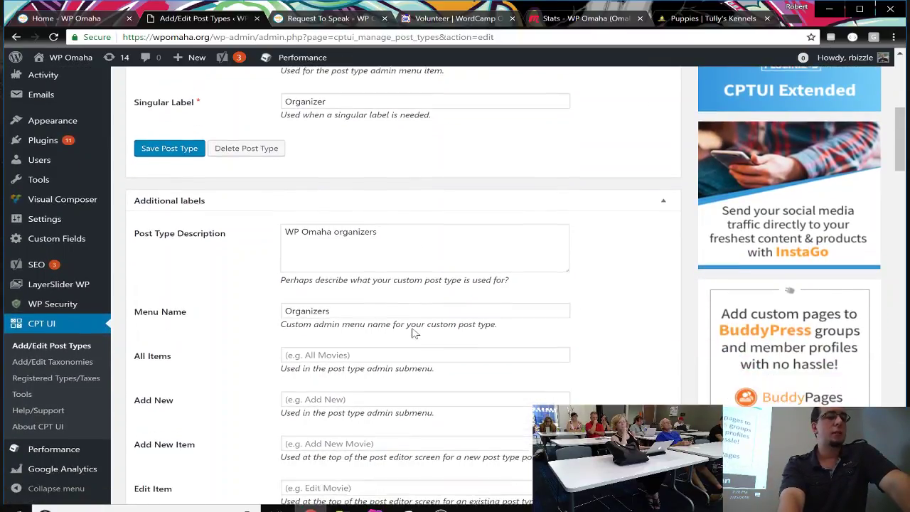
scroll(415, 284, down, 2)
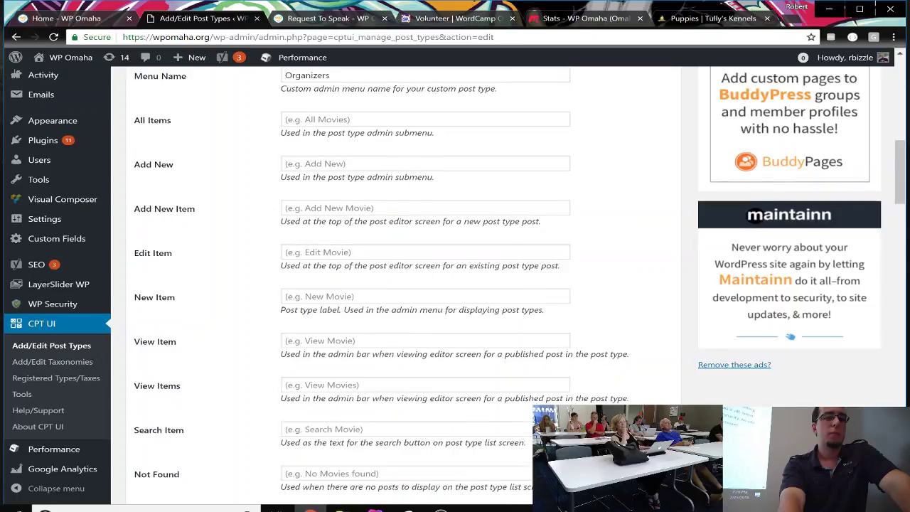
scroll(455, 285, down, 2)
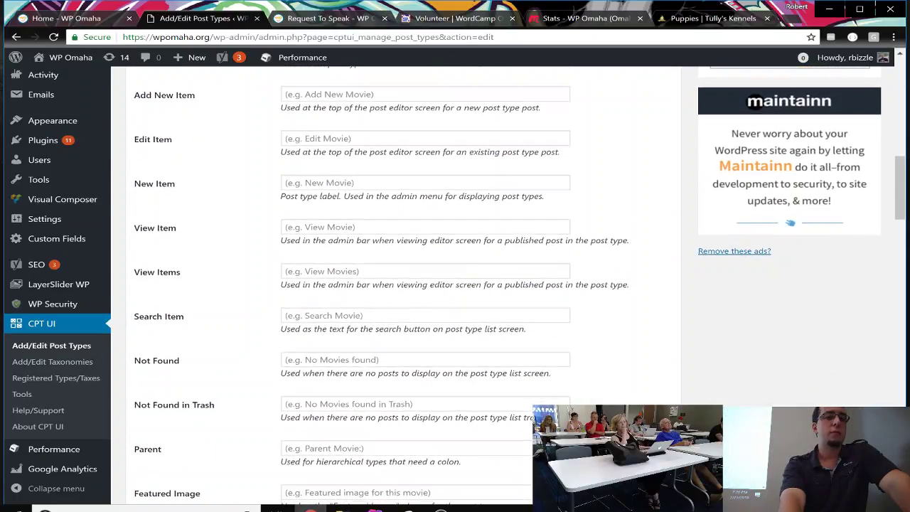
scroll(455, 284, down, 2)
scroll(413, 332, down, 6)
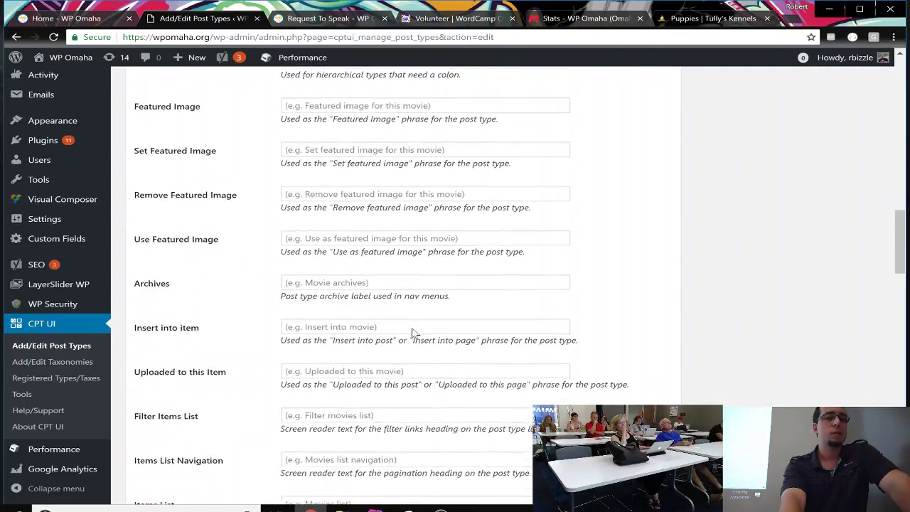
scroll(414, 333, down, 10)
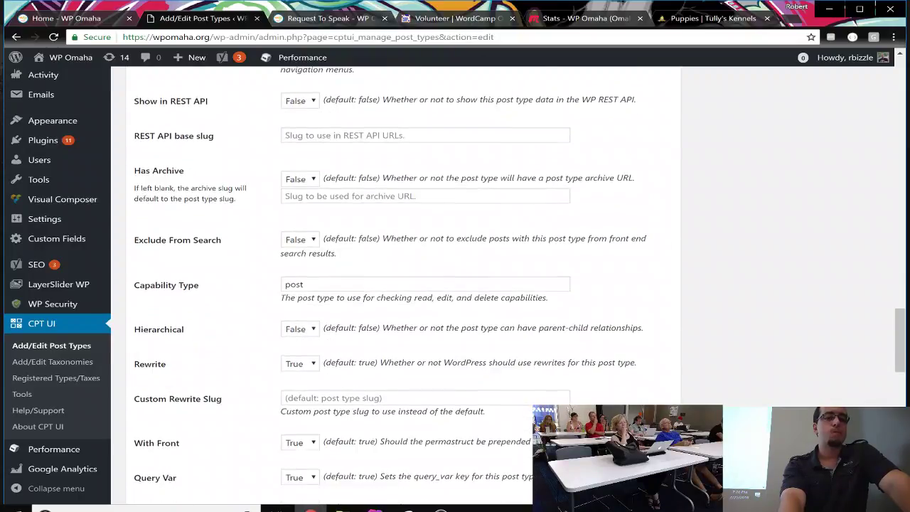
scroll(414, 332, down, 5)
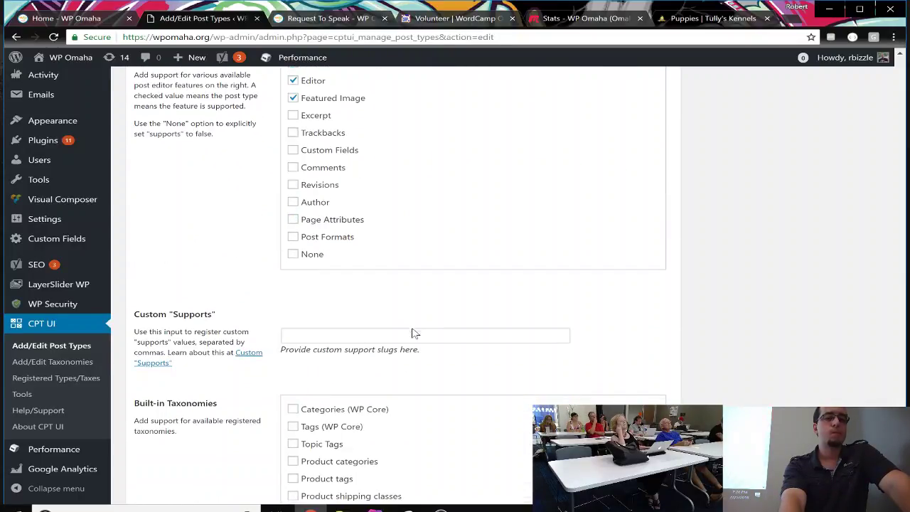
scroll(415, 333, up, 20)
scroll(415, 333, up, 10)
scroll(414, 332, down, 3)
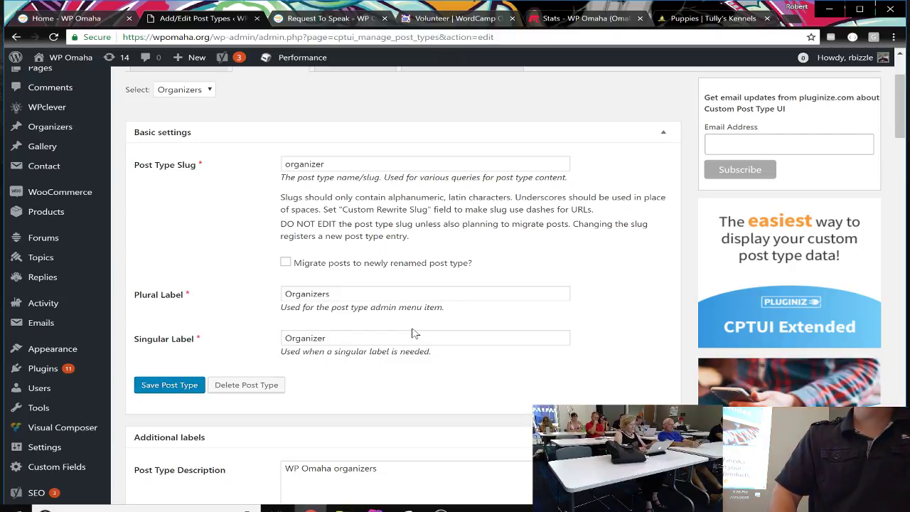
scroll(416, 333, down, 2)
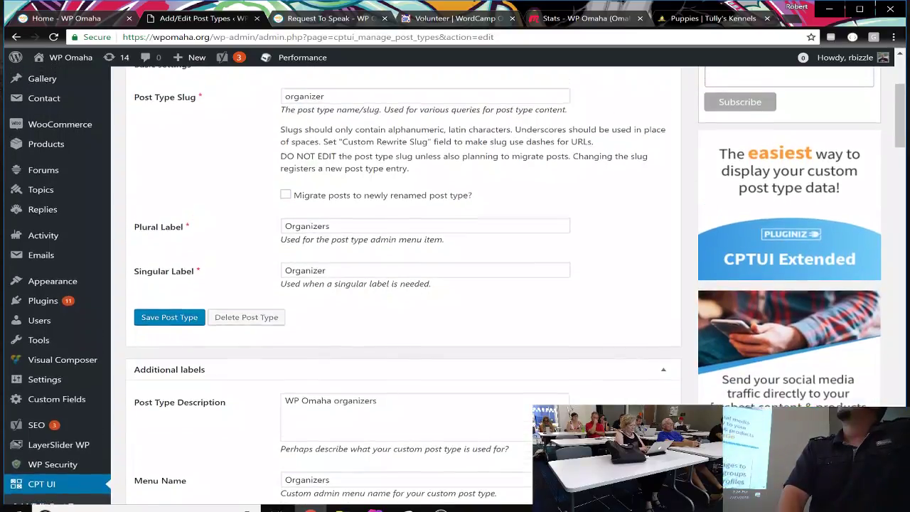
scroll(416, 334, up, 1)
scroll(402, 284, up, 1)
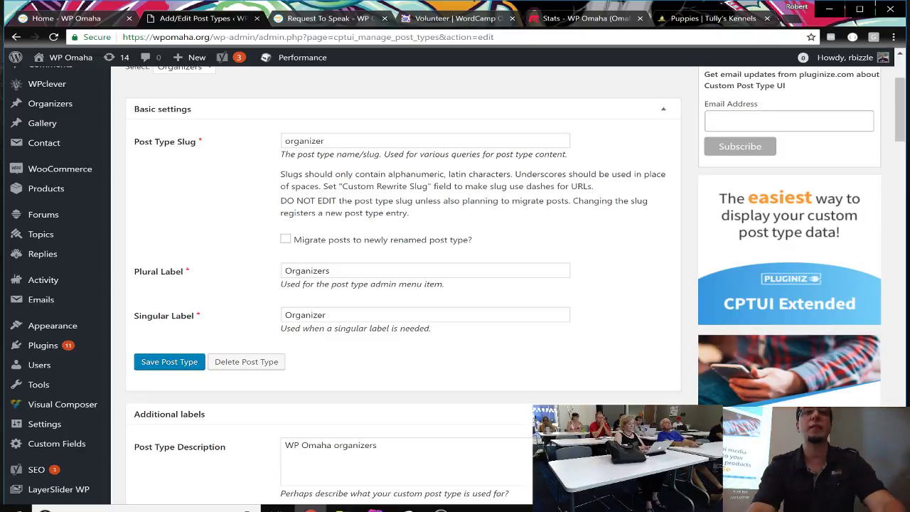
click(370, 271)
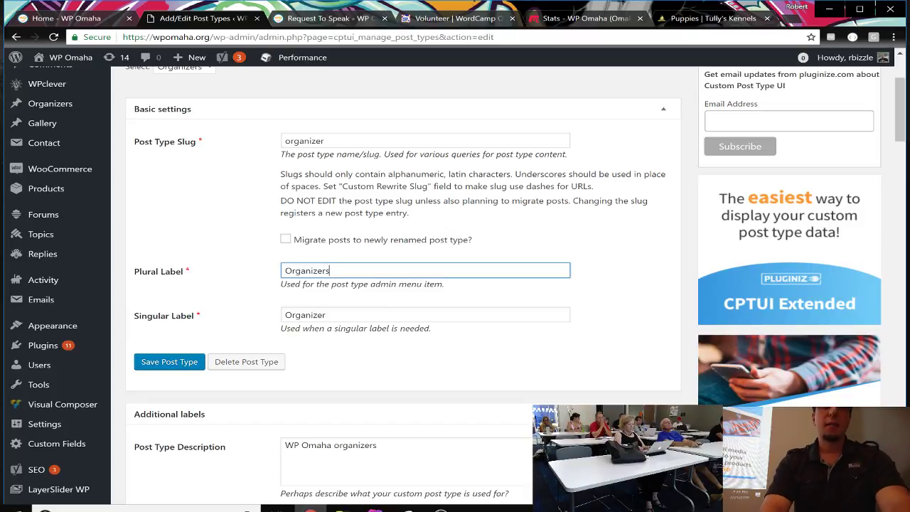
key(ctrl+a)
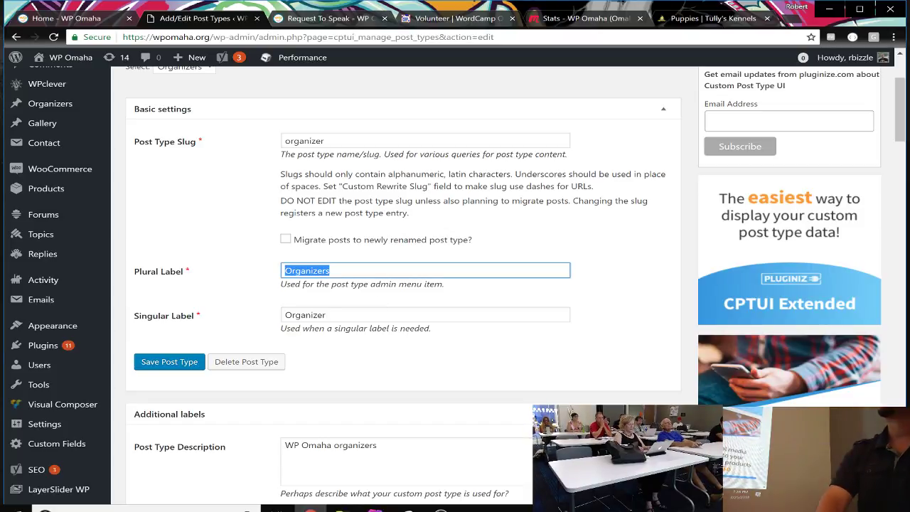
click(330, 271)
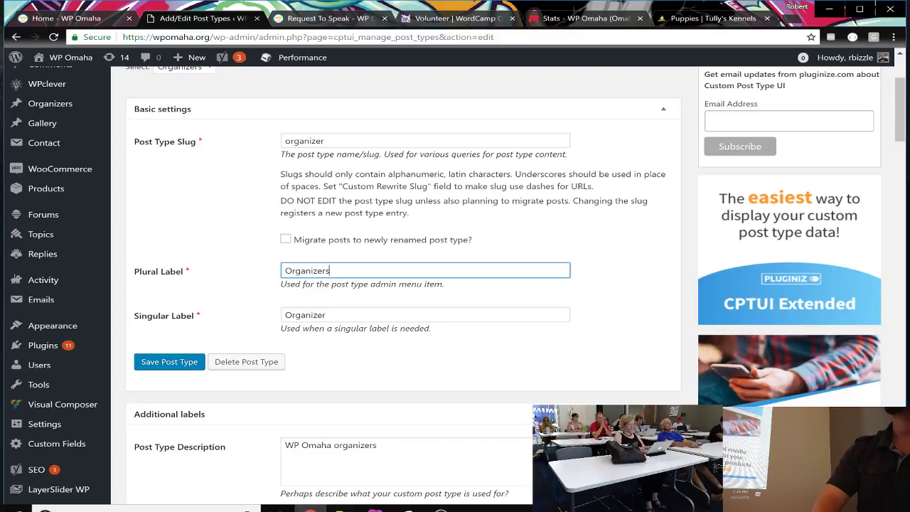
key(Tab)
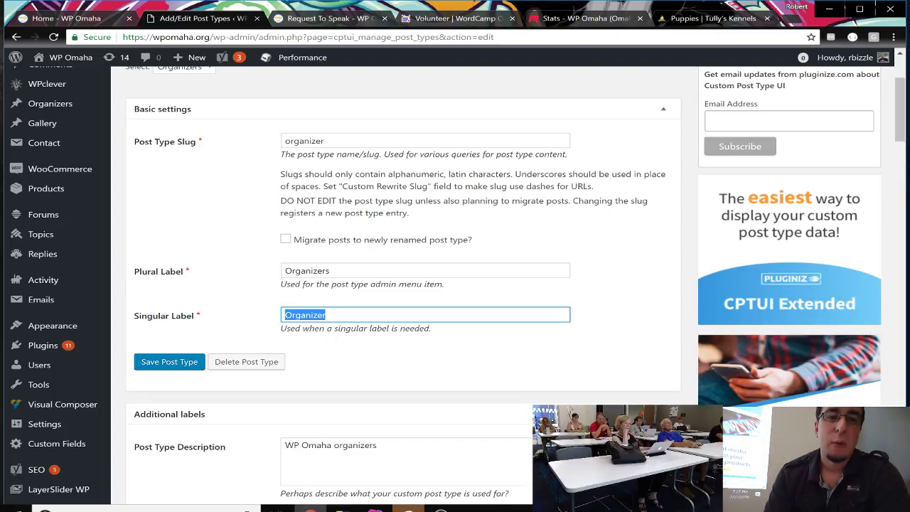
key(shift+Tab)
key(Tab)
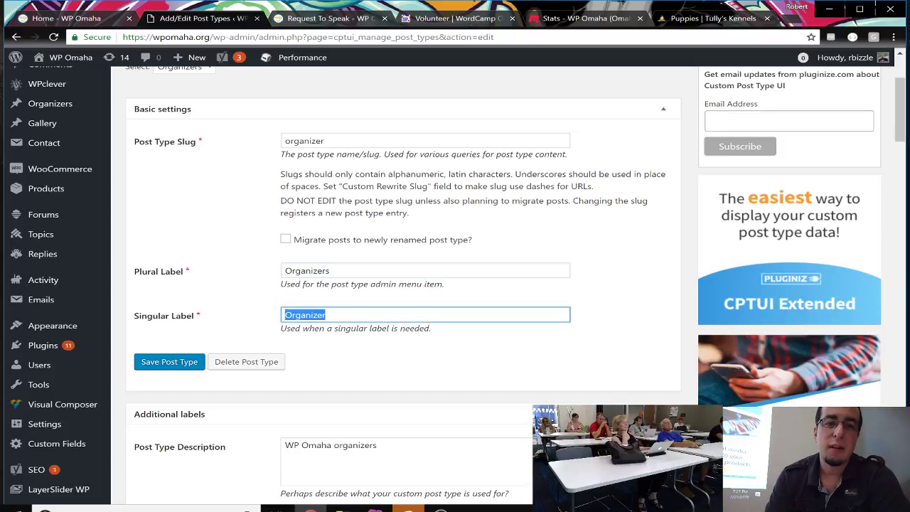
key(shift+Tab)
key(shift+Tab)
key(shift+Tab)
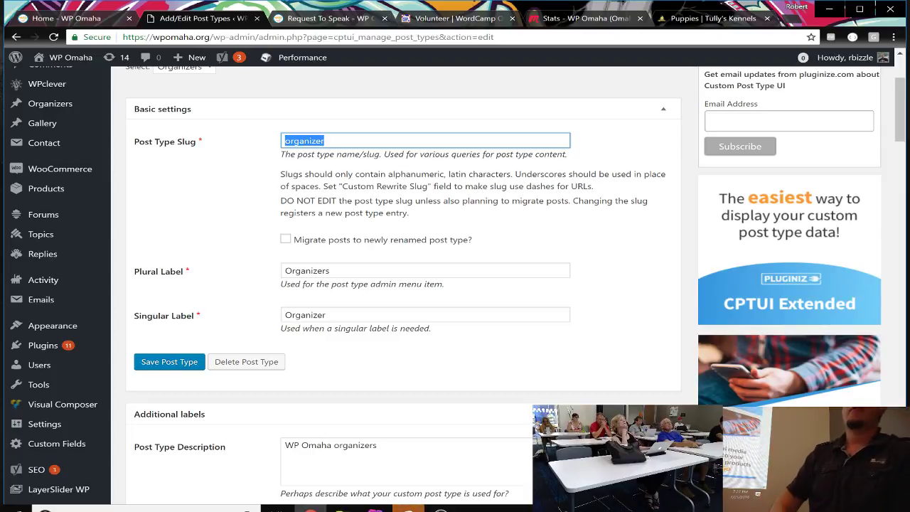
click(285, 141)
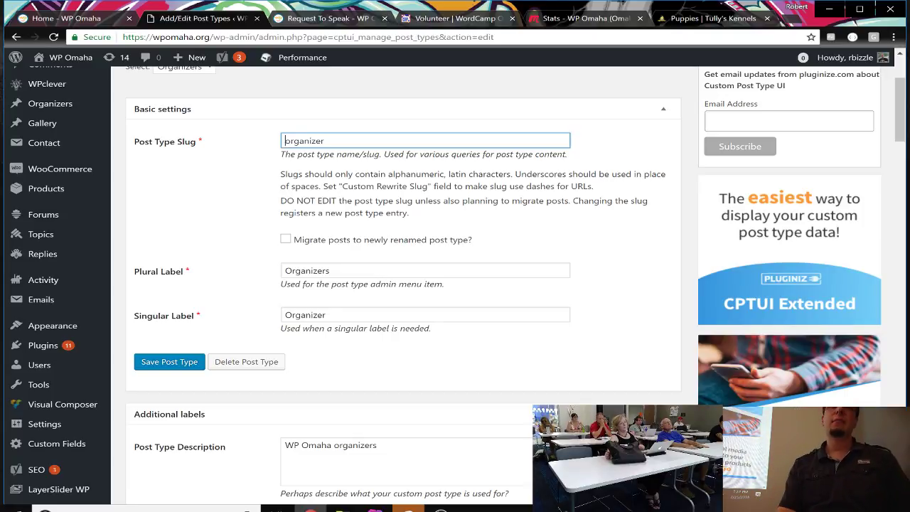
key(ctrl+a)
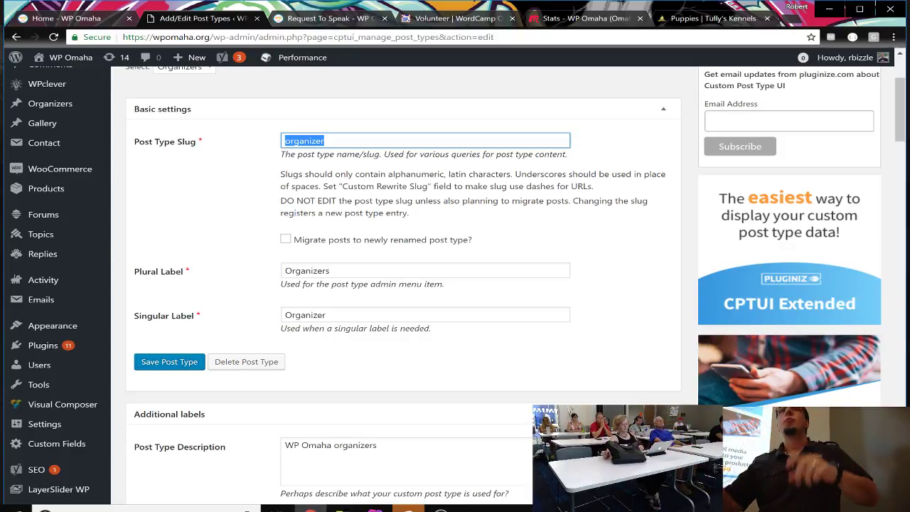
click(283, 145)
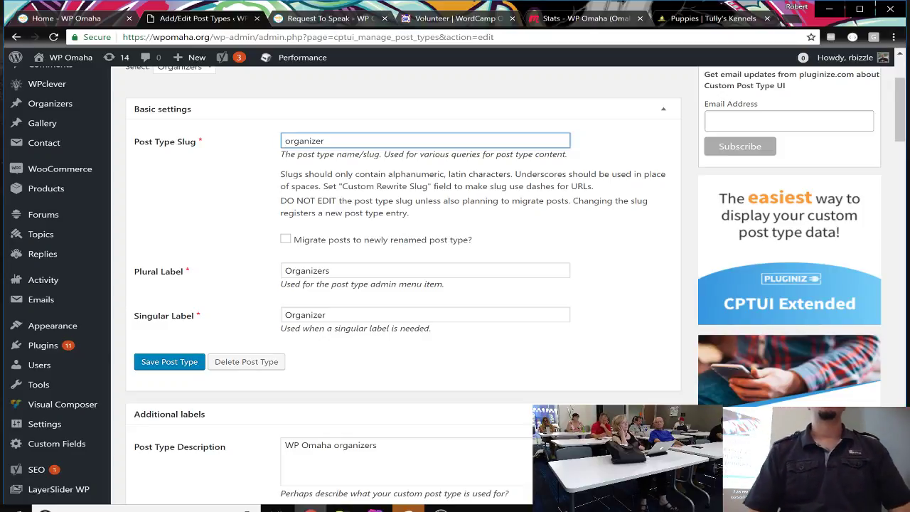
Step: Select the post type description and scroll down to the Additional labels section
scroll(455, 285, down, 4)
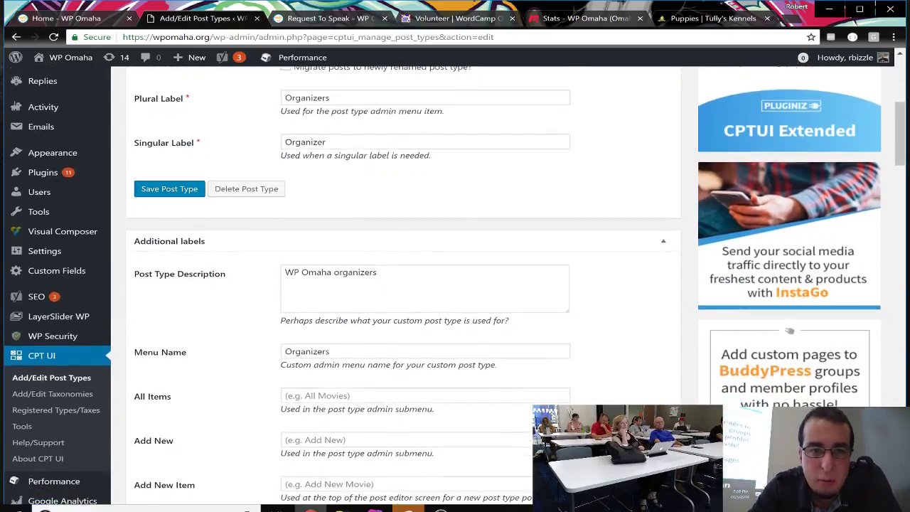
scroll(455, 284, down, 2)
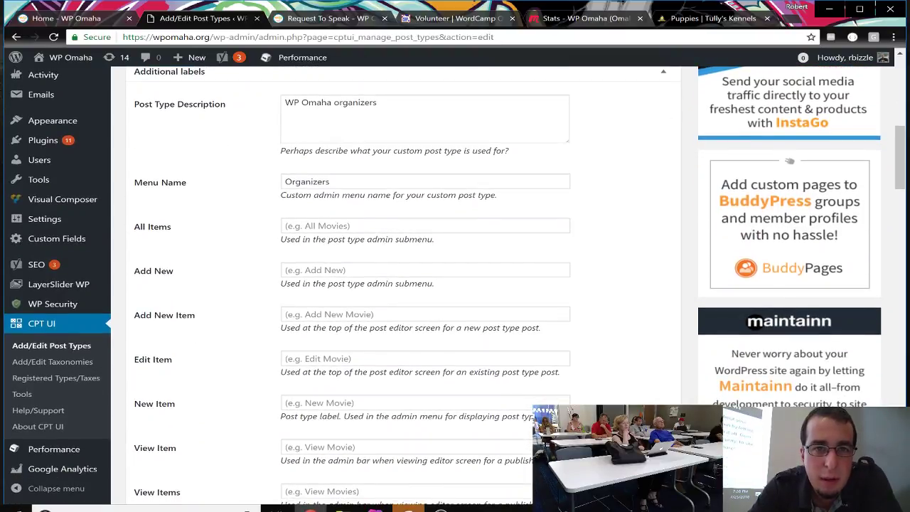
triple_click(331, 103)
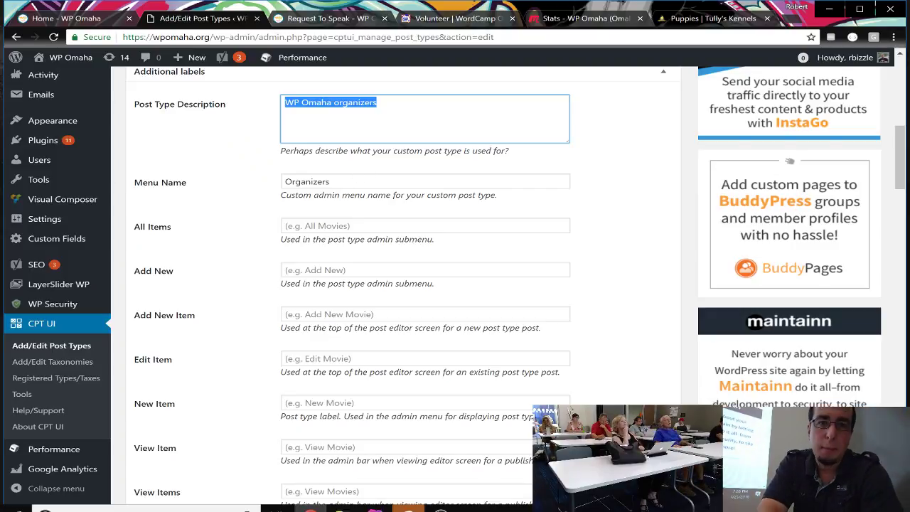
key(Tab)
key(ctrl+c)
scroll(65, 189, up, 4)
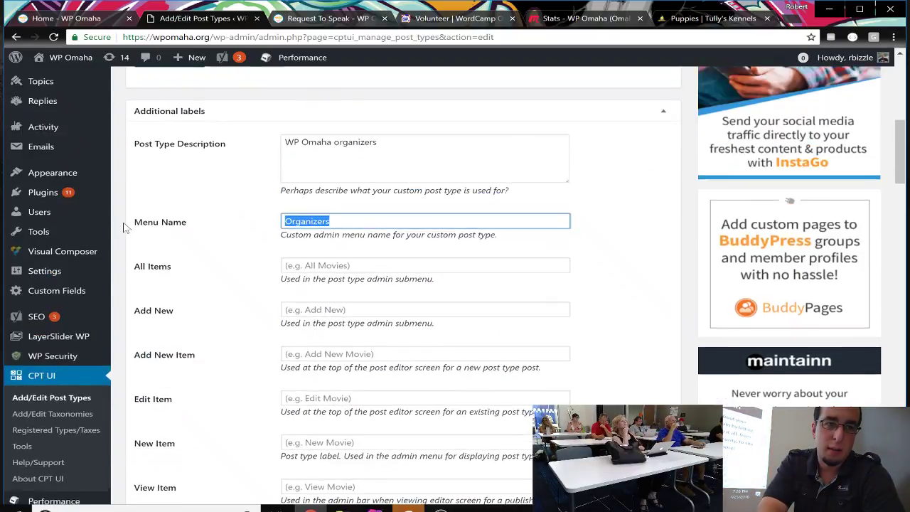
scroll(63, 205, up, 1)
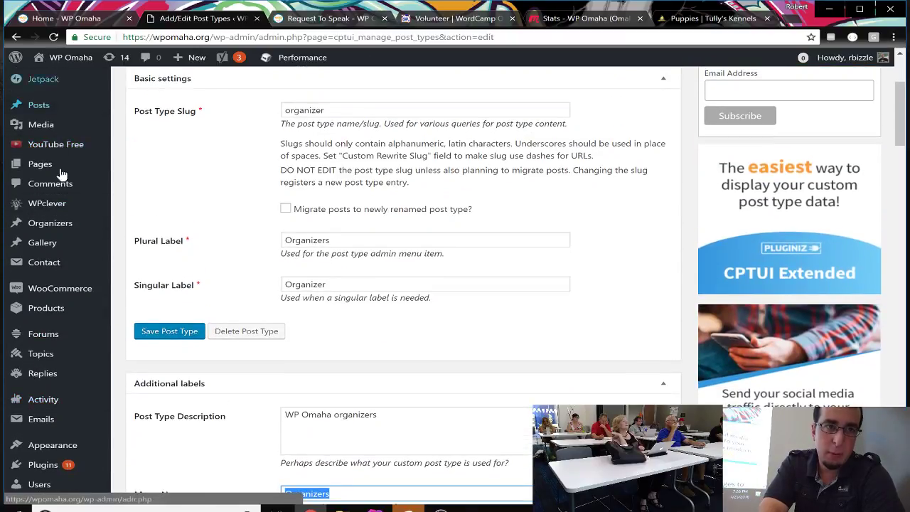
scroll(61, 240, down, 3)
scroll(455, 286, down, 2)
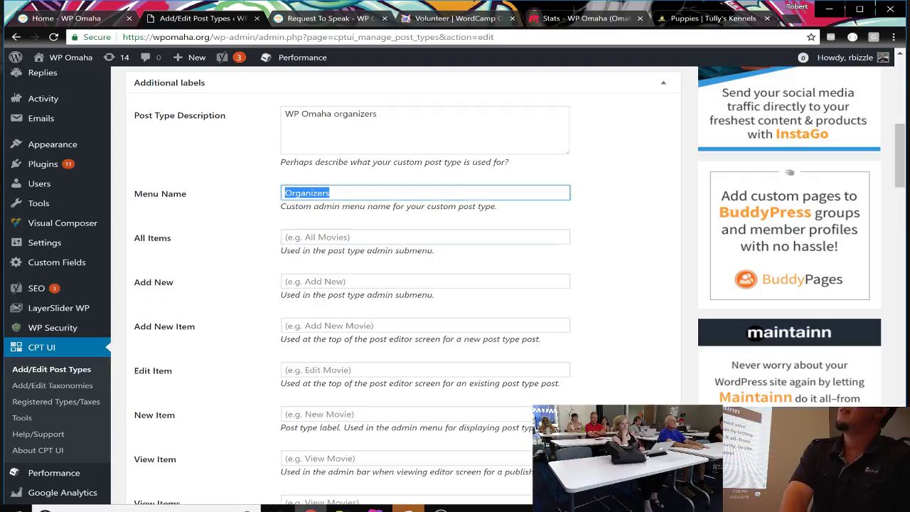
Step: Enter 'All Organizers' for All Items and 'Add New Organizer' for Add New
click(425, 237)
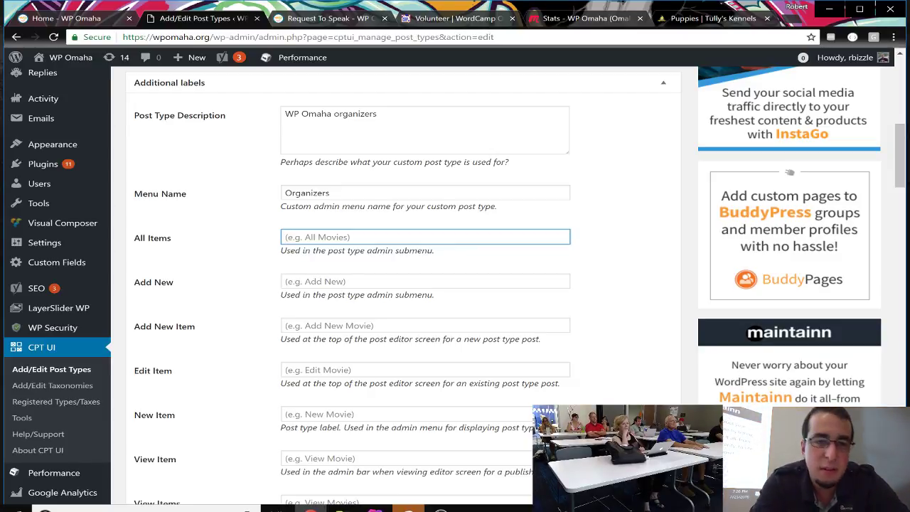
text(All )
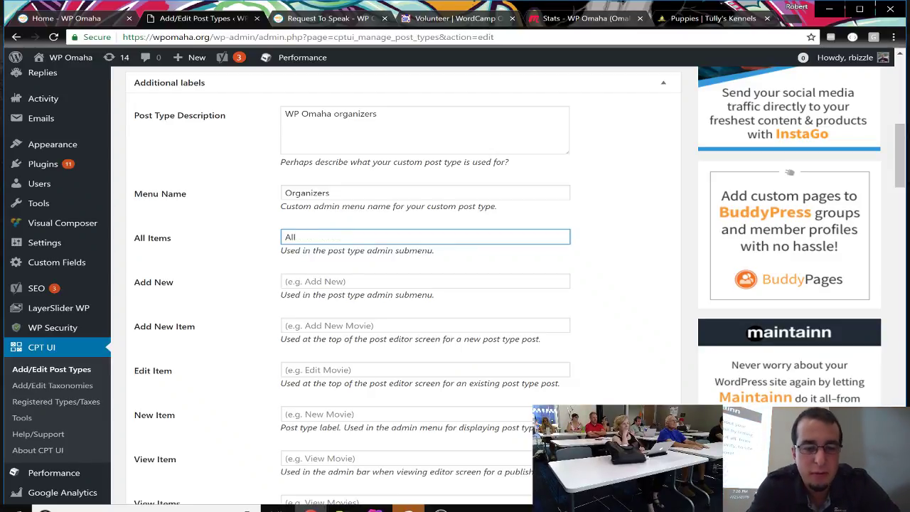
text(Organizers)
click(427, 281)
text(kk)
key(BackSpace)
key(BackSpace)
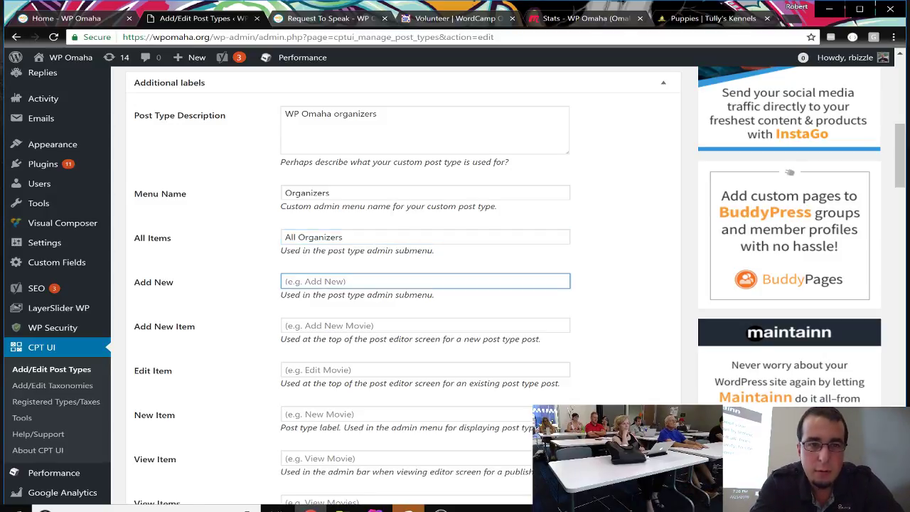
text(Add Ne)
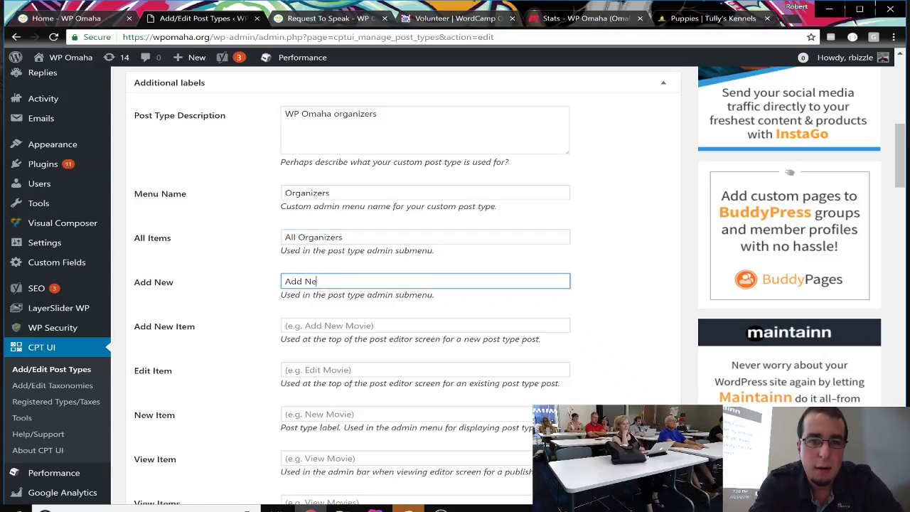
text(w Organizer)
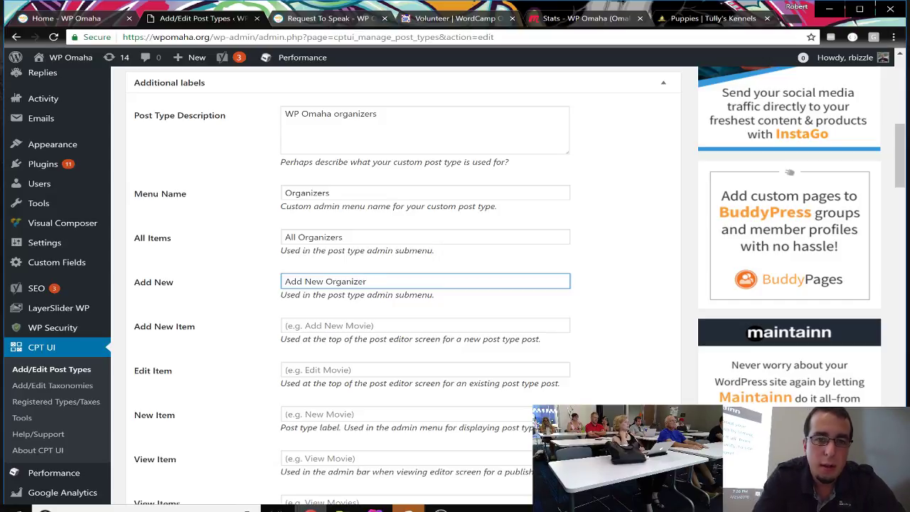
Step: Undo a stray paste and change the Add New label to plain 'Add New'
click(335, 325)
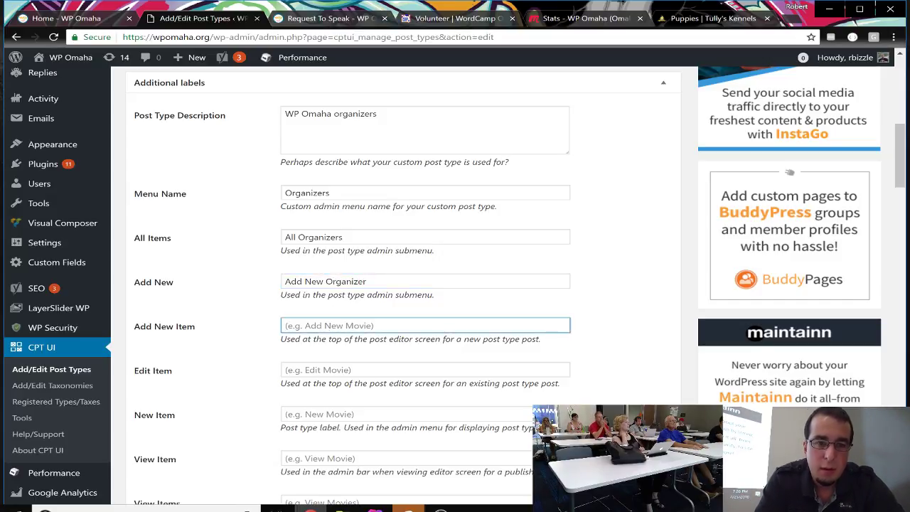
key(ctrl+v)
key(ctrl+z)
double_click(377, 252)
drag(367, 282, 253, 302)
drag(367, 281, 284, 282)
key(BackSpace)
text(Add New)
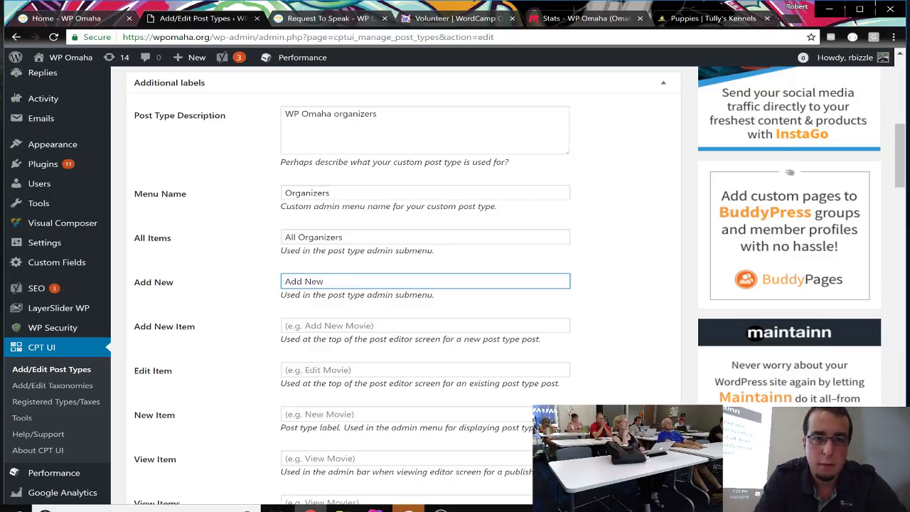
key(Tab)
Step: Set Add New Item to 'Add New Organizers' and Edit Item to 'Edit Organizer'
key(ctrl+v)
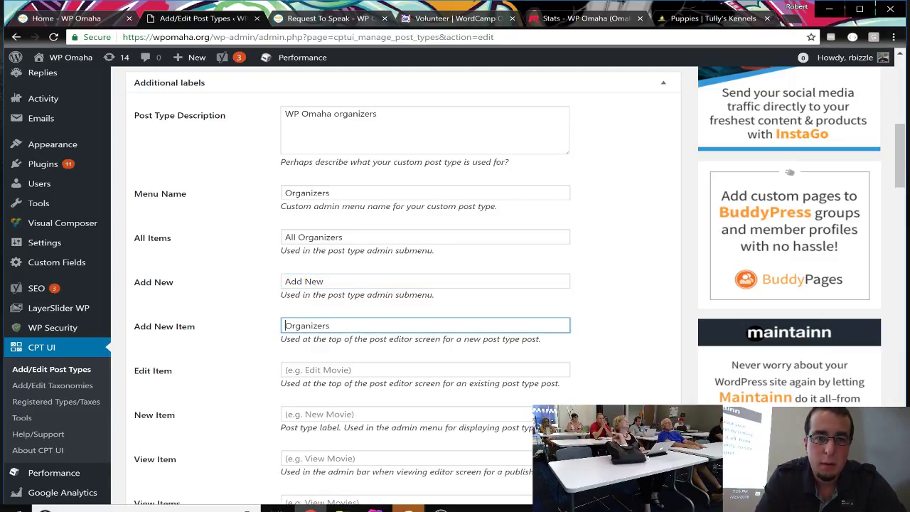
text(Add New)
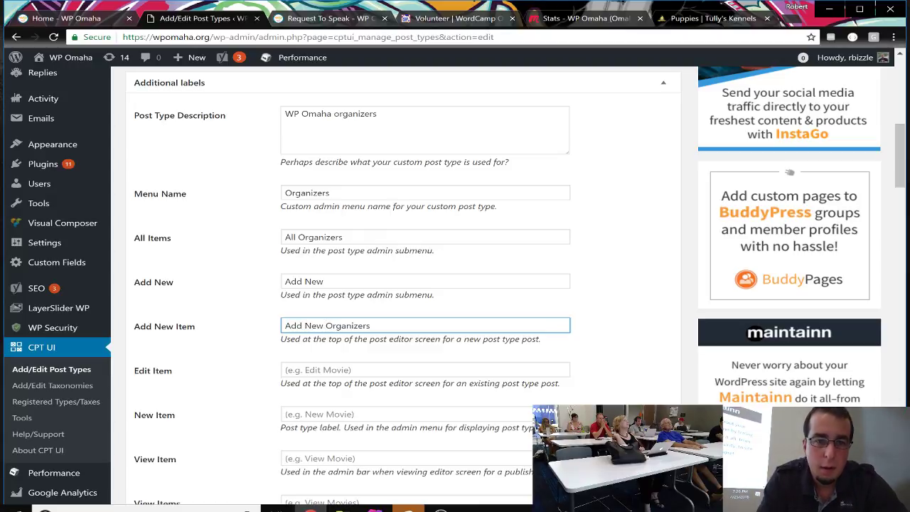
key(Tab)
text(Edit)
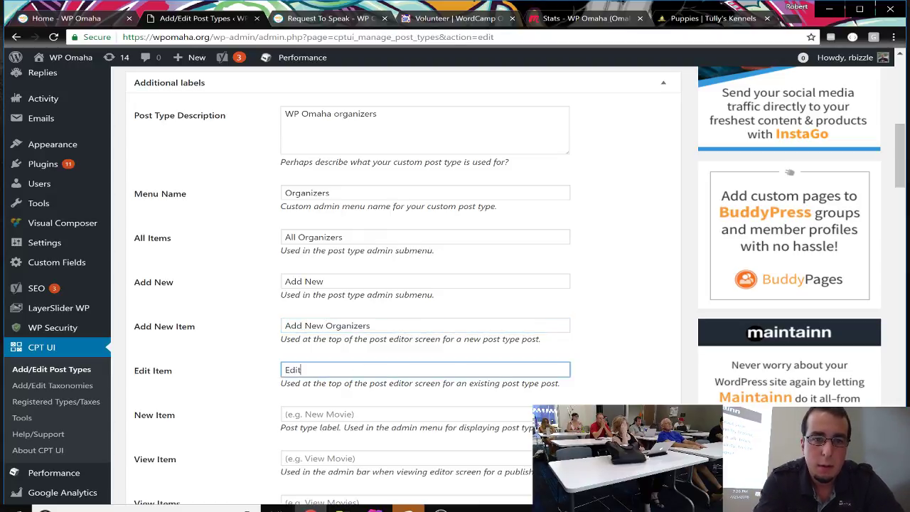
key(ctrl+v)
key(BackSpace)
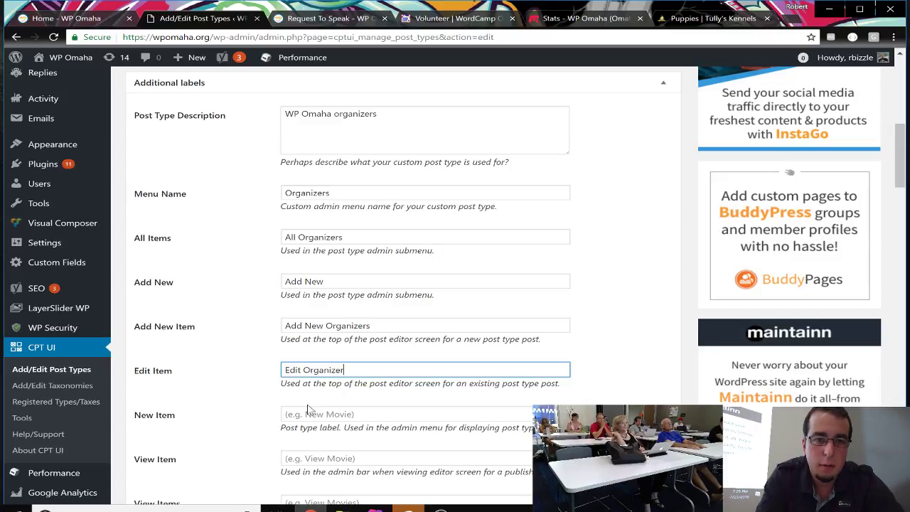
Step: Set New Item to 'New Organizer' and View Item to 'View Organizer'
key(Tab)
text(New)
key(ctrl+v)
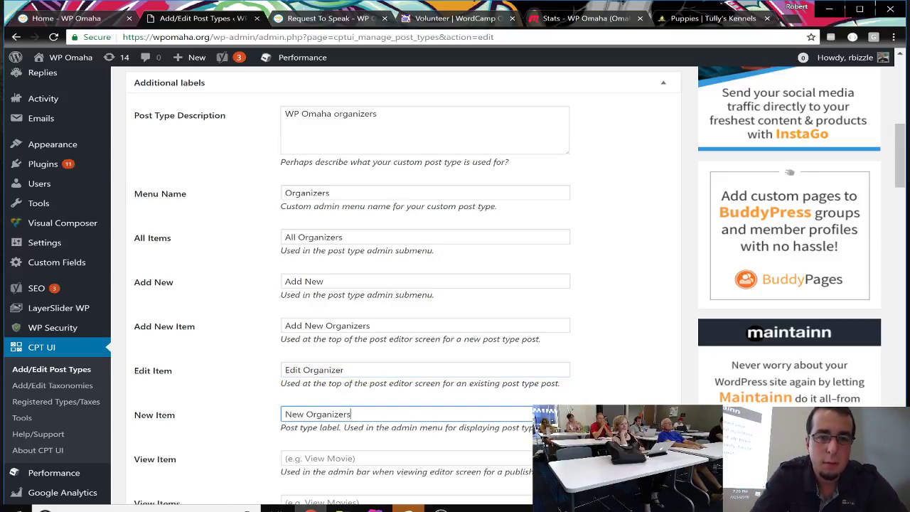
scroll(456, 285, down, 2)
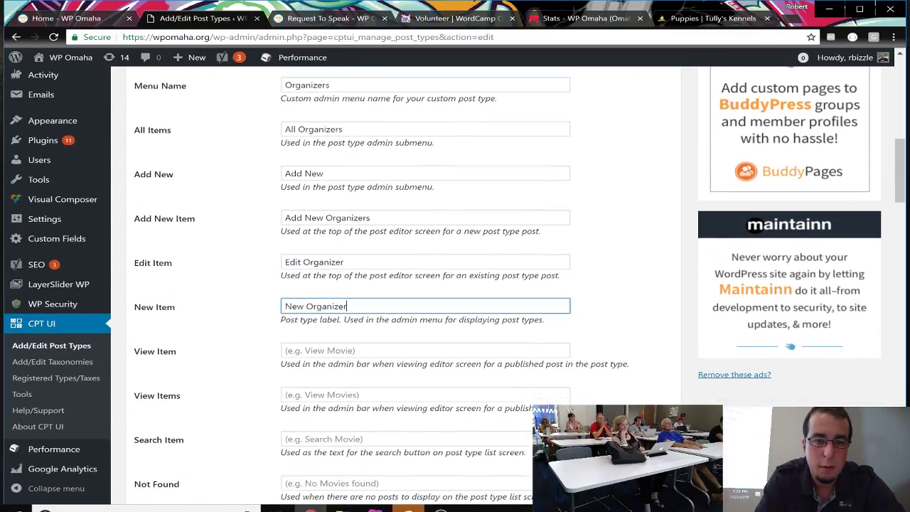
key(Tab)
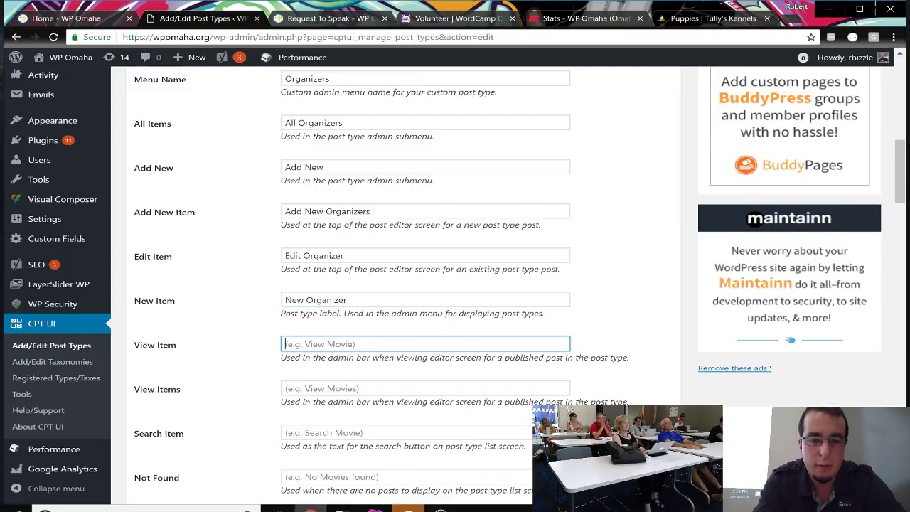
text(View)
key(ctrl+v)
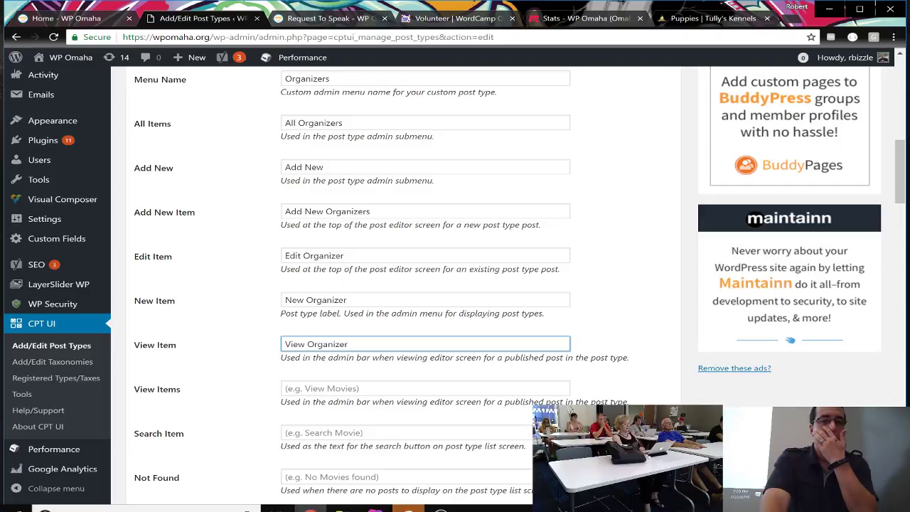
scroll(400, 411, down, 3)
scroll(400, 411, down, 7)
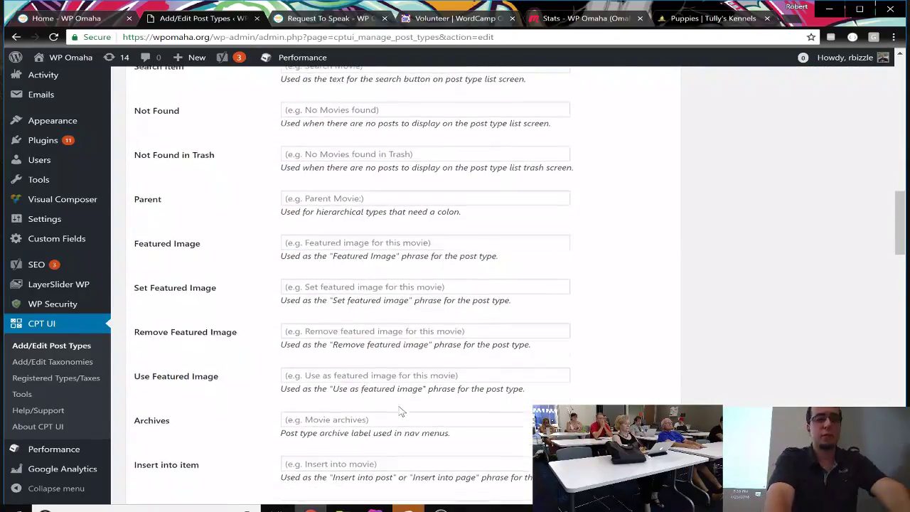
scroll(400, 411, down, 1)
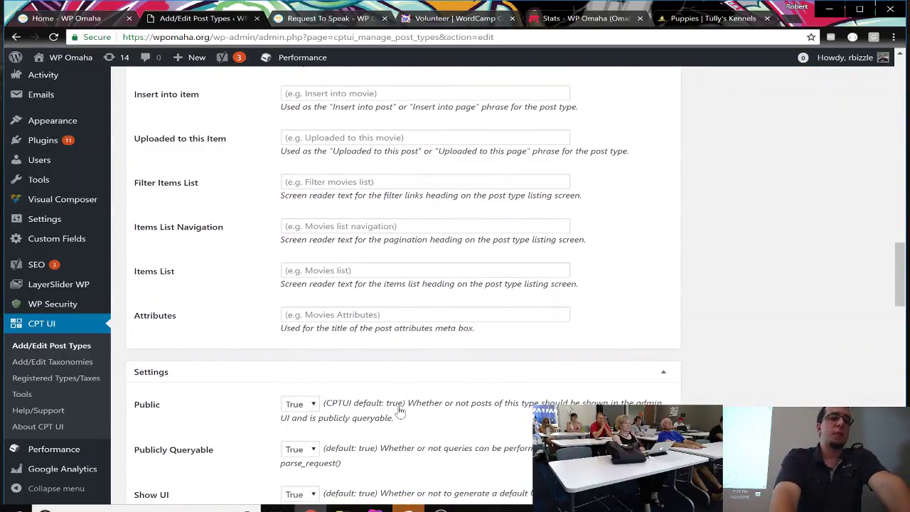
scroll(400, 411, up, 2)
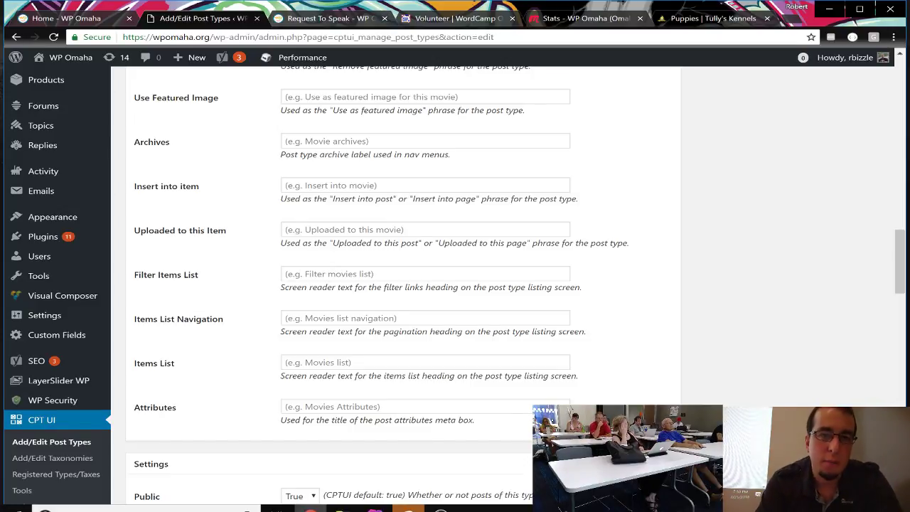
Step: Fill the Archives label under Additional Labels with 'All Organized'
click(390, 141)
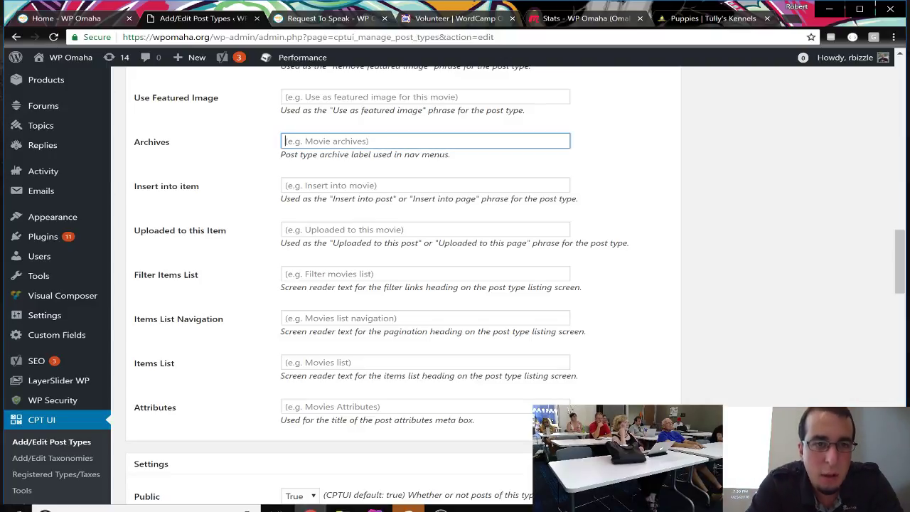
scroll(370, 271, up, 3)
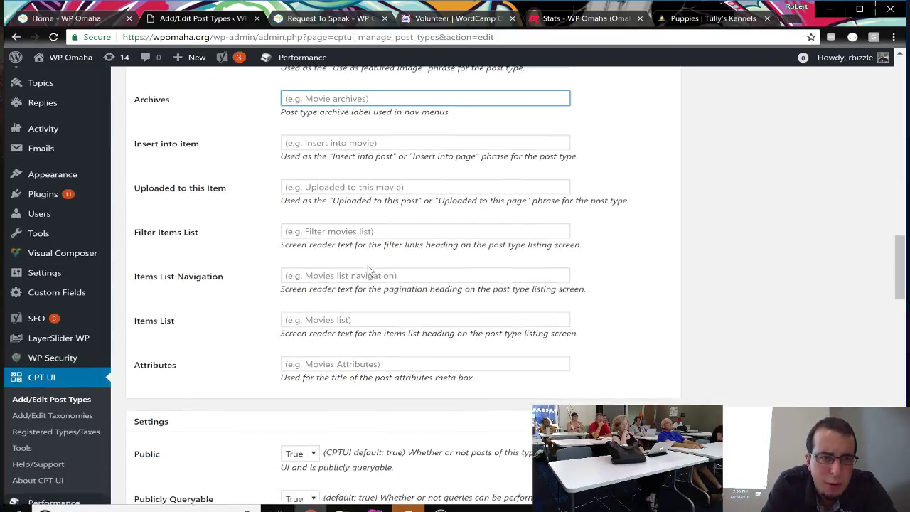
scroll(369, 270, up, 3)
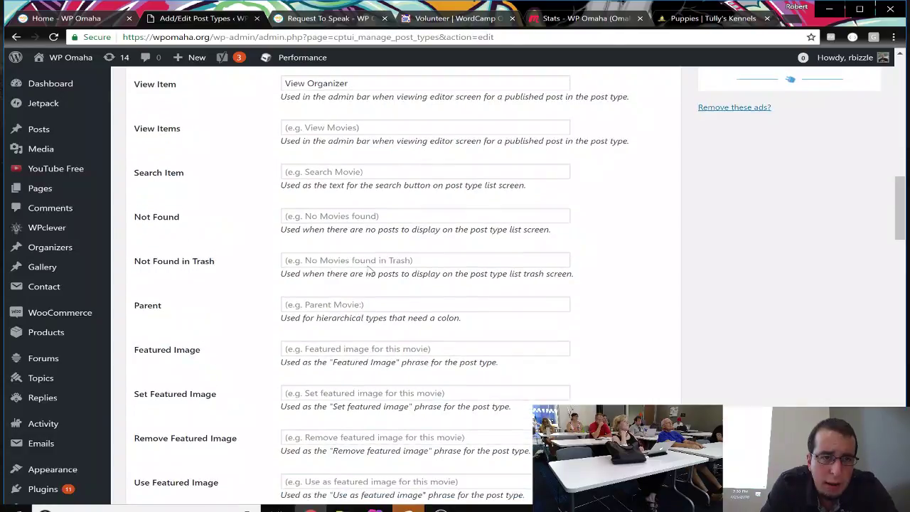
scroll(369, 270, up, 2)
scroll(368, 270, down, 3)
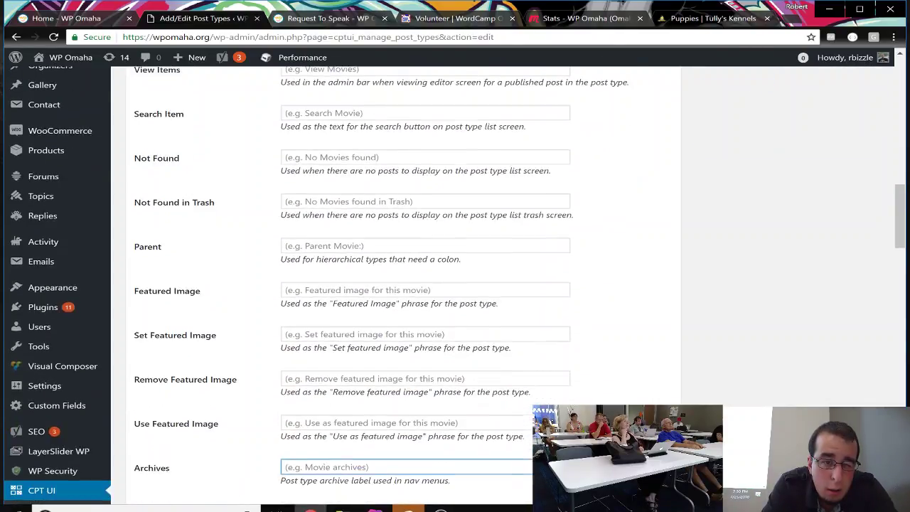
scroll(370, 272, down, 3)
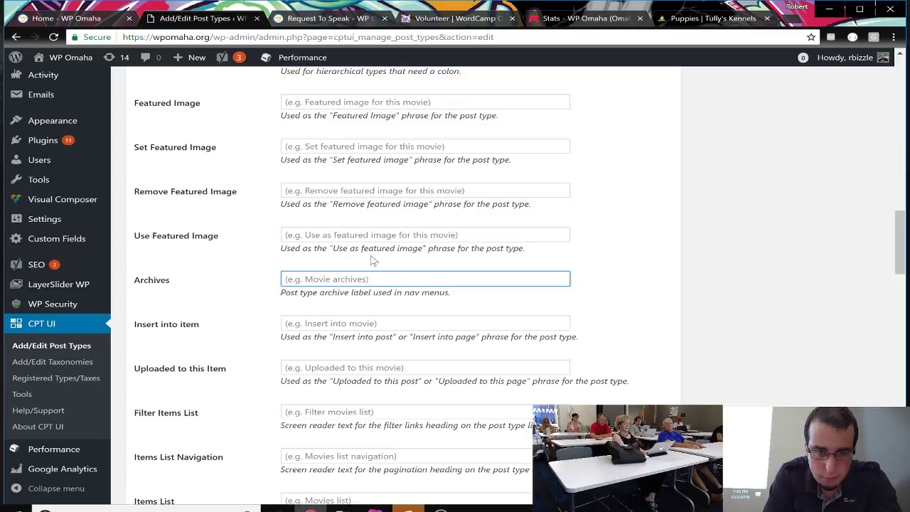
scroll(455, 285, down, 2)
scroll(377, 252, down, 5)
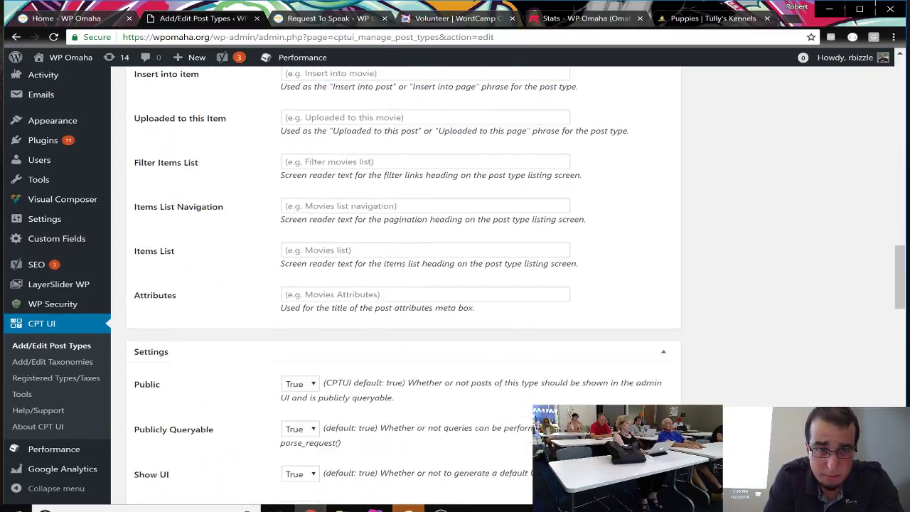
scroll(377, 252, up, 1)
scroll(377, 252, down, 2)
scroll(377, 251, up, 5)
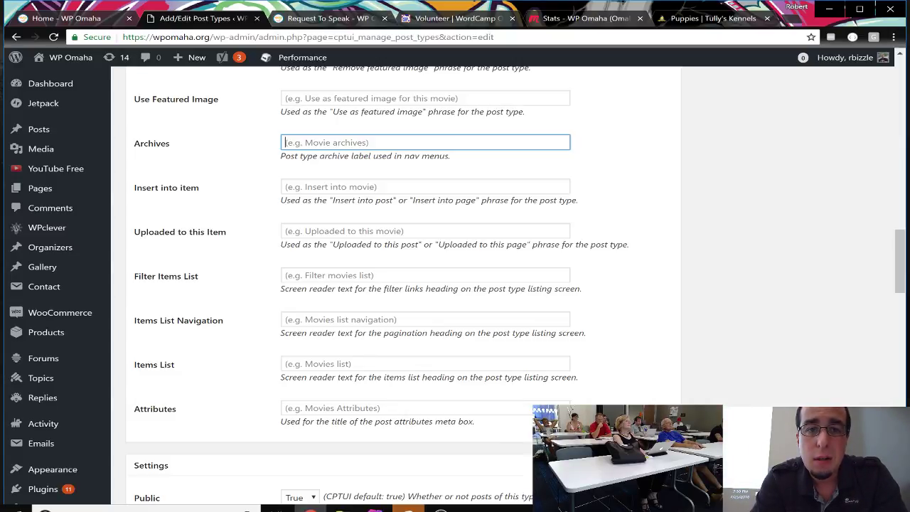
text(All )
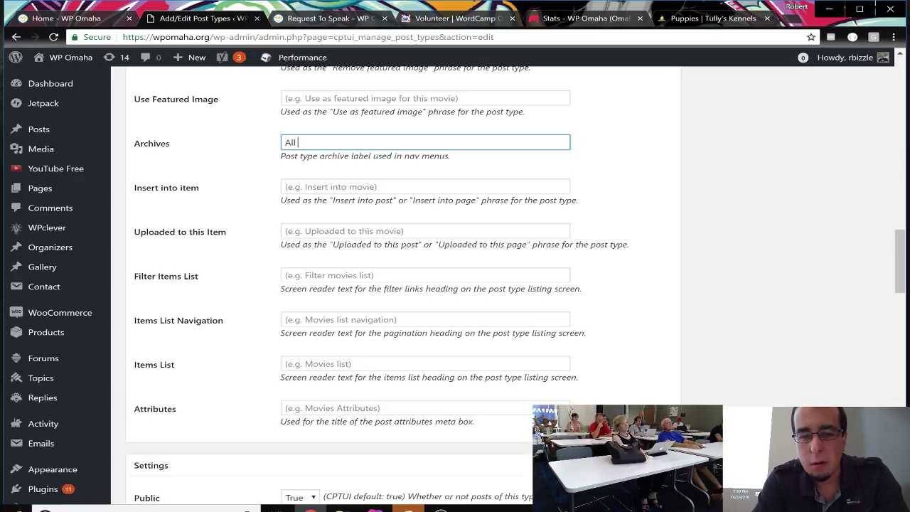
text(Organized)
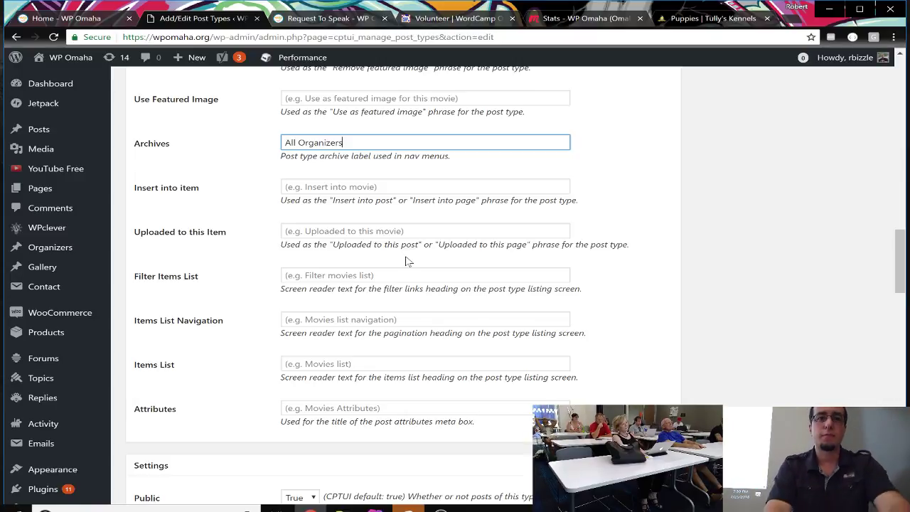
scroll(407, 262, down, 2)
scroll(407, 261, down, 4)
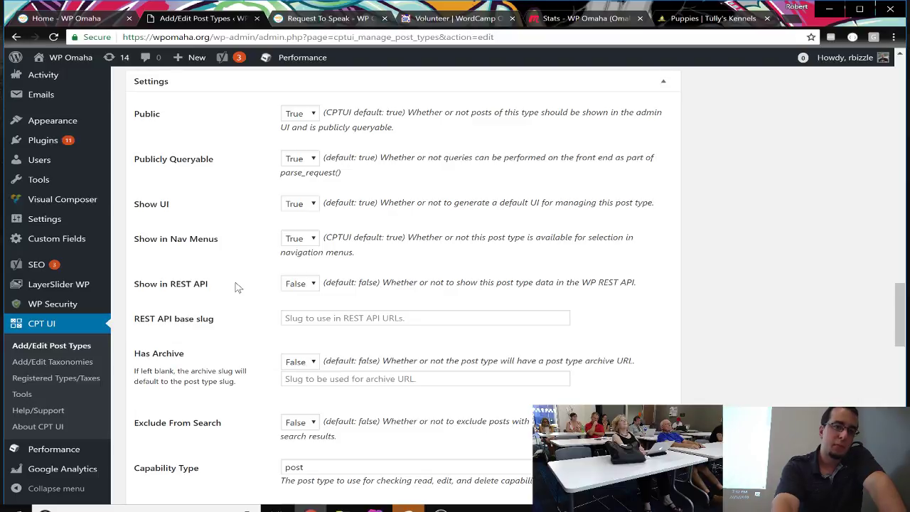
Step: Set Show in REST API to True for the Organizers post type
click(297, 285)
click(298, 319)
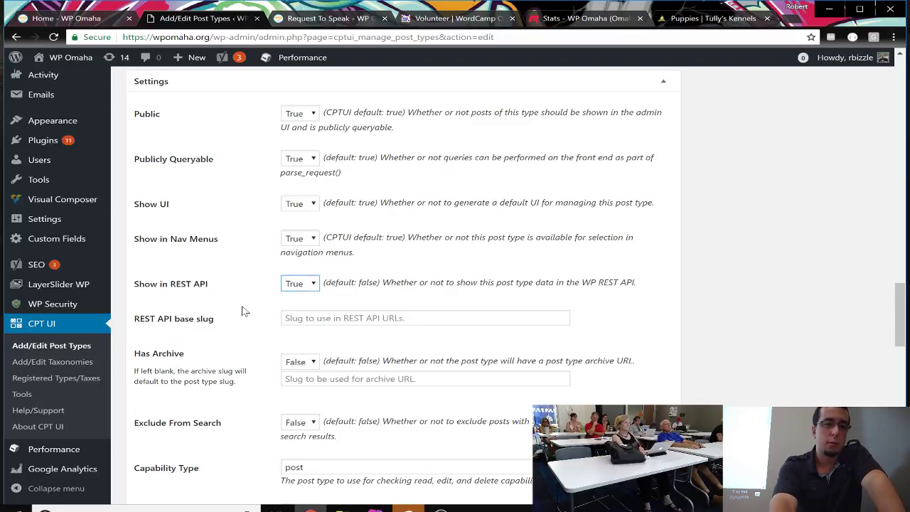
scroll(267, 331, down, 1)
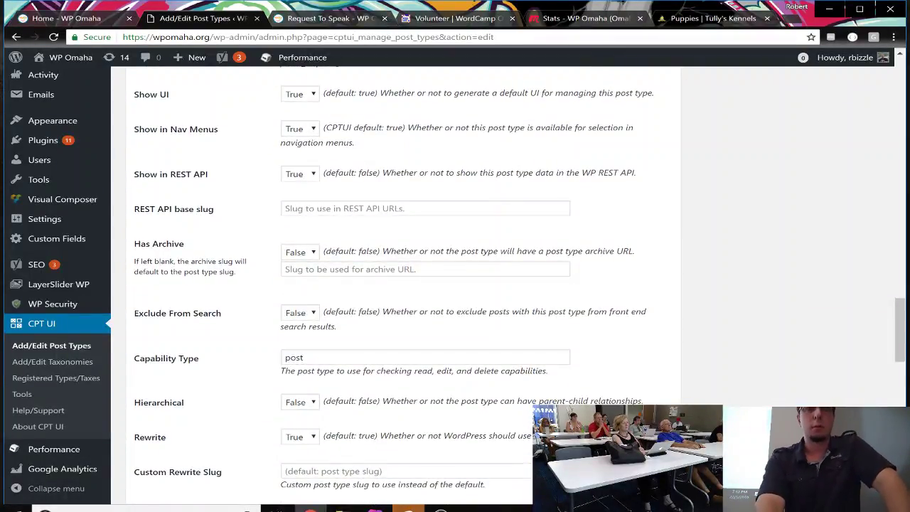
Step: Enter 'wpo-organizers' as the REST API base slug, correcting the typos
click(285, 208)
text(wpo-)
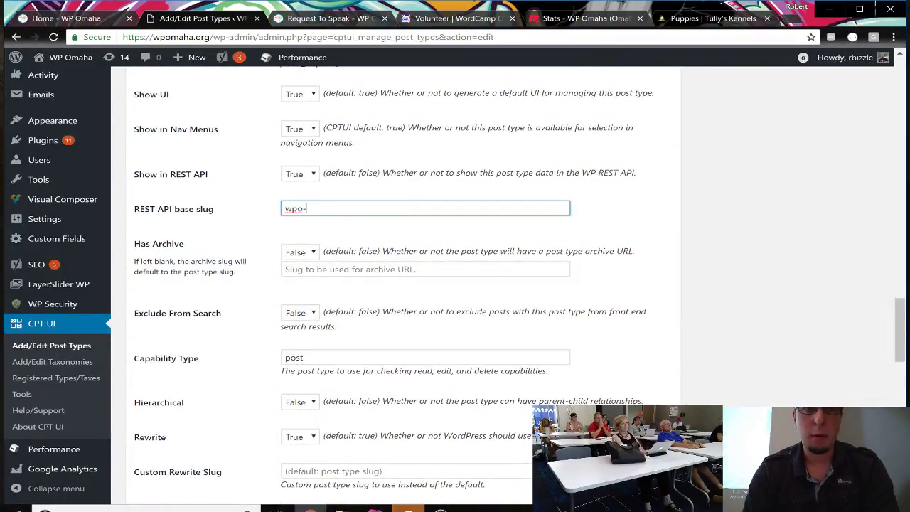
text(orgaznati)
key(BackSpace)
key(BackSpace)
key(BackSpace)
key(BackSpace)
key(BackSpace)
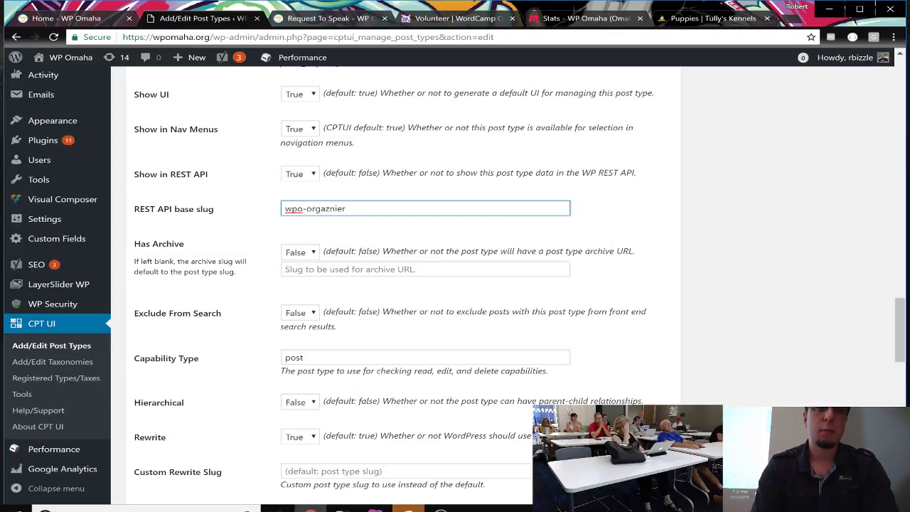
text(naizers)
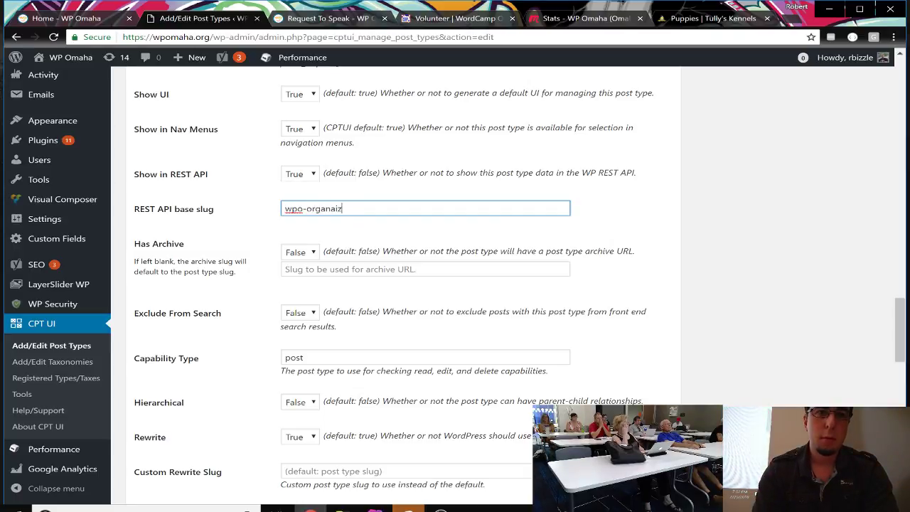
click(410, 237)
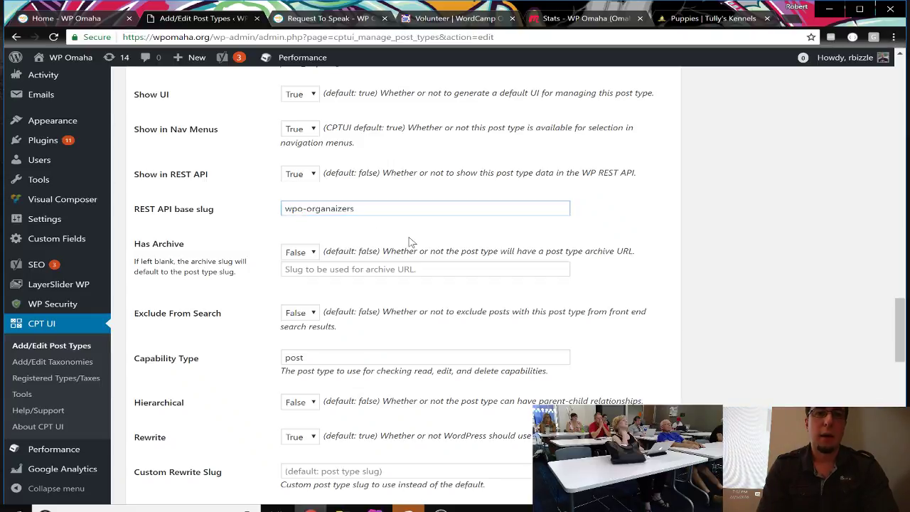
click(334, 208)
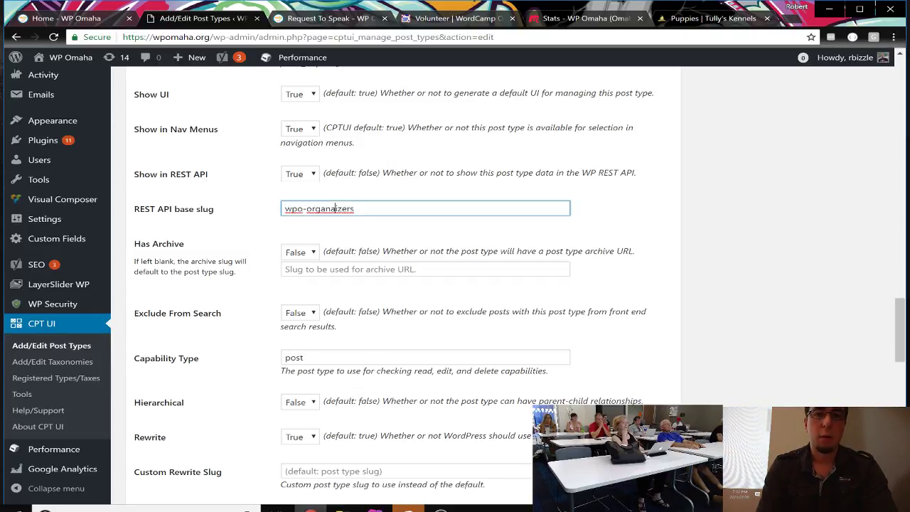
key(BackSpace)
click(360, 233)
scroll(359, 234, down, 1)
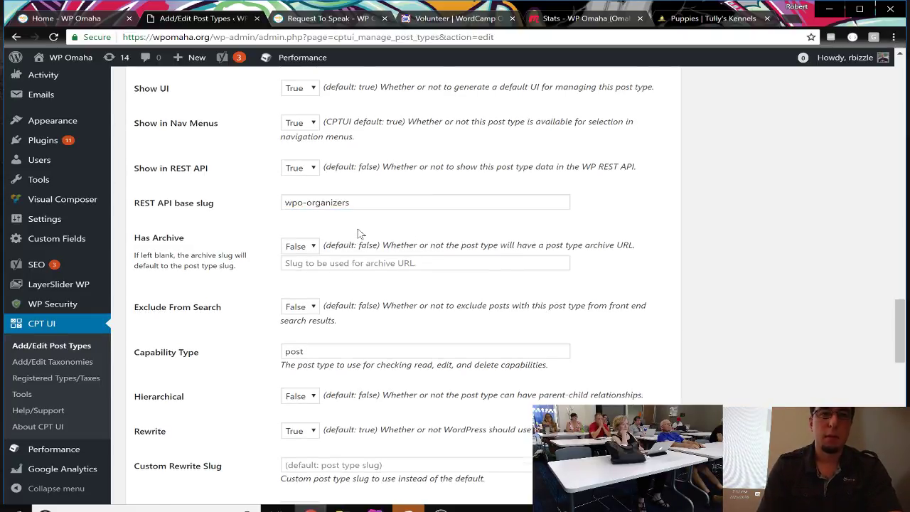
click(305, 175)
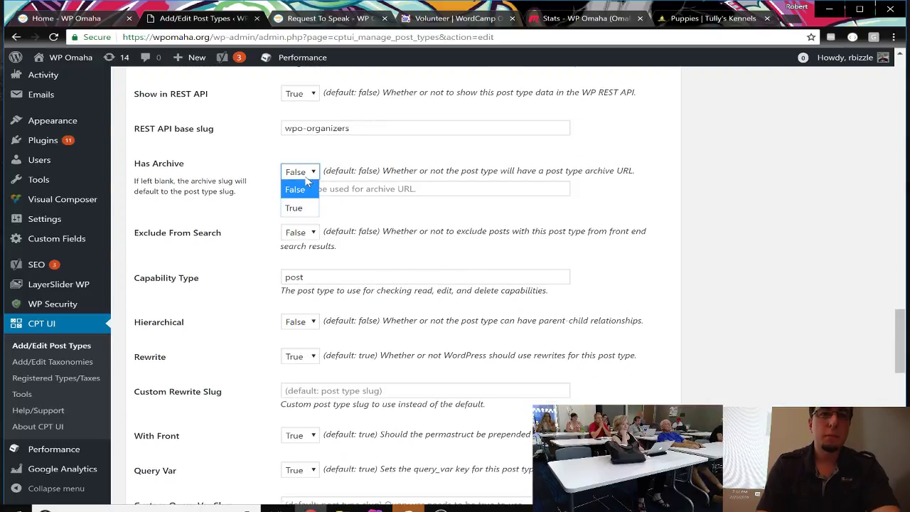
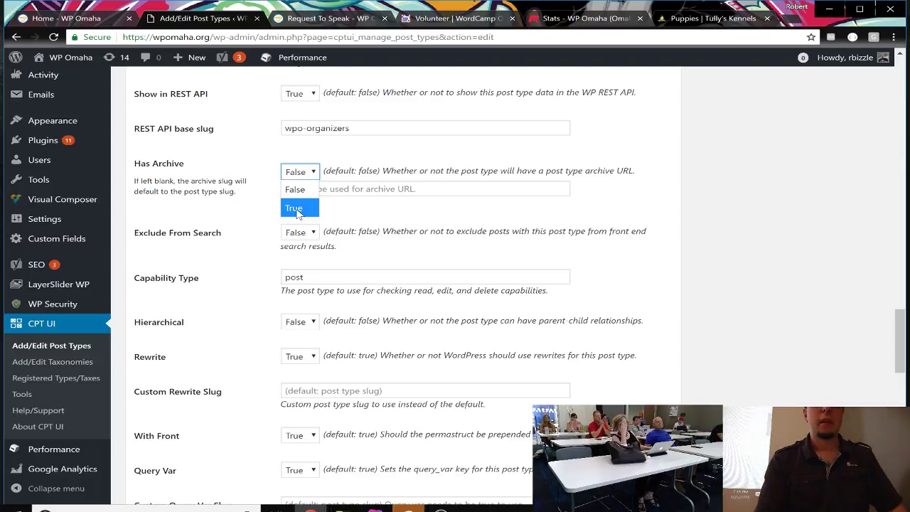
Step: Set Has Archive to True for the organizers post type
click(297, 208)
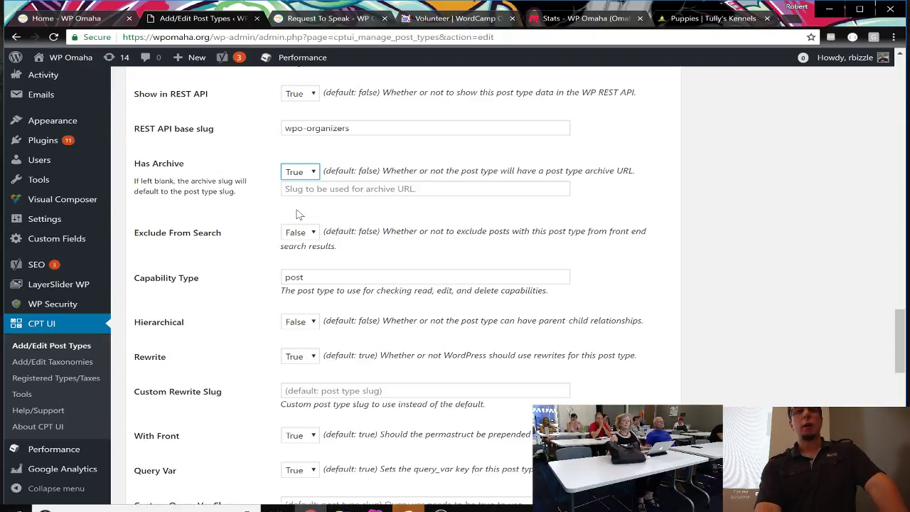
click(259, 232)
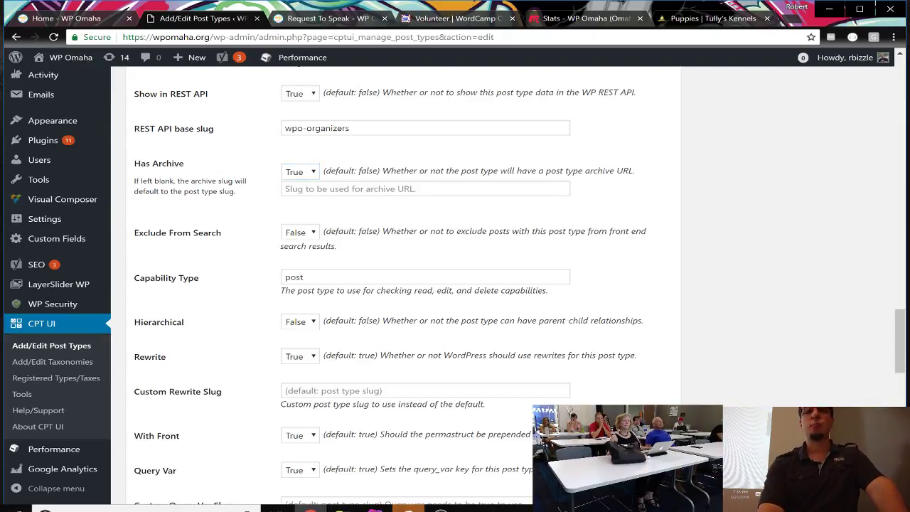
scroll(288, 262, down, 2)
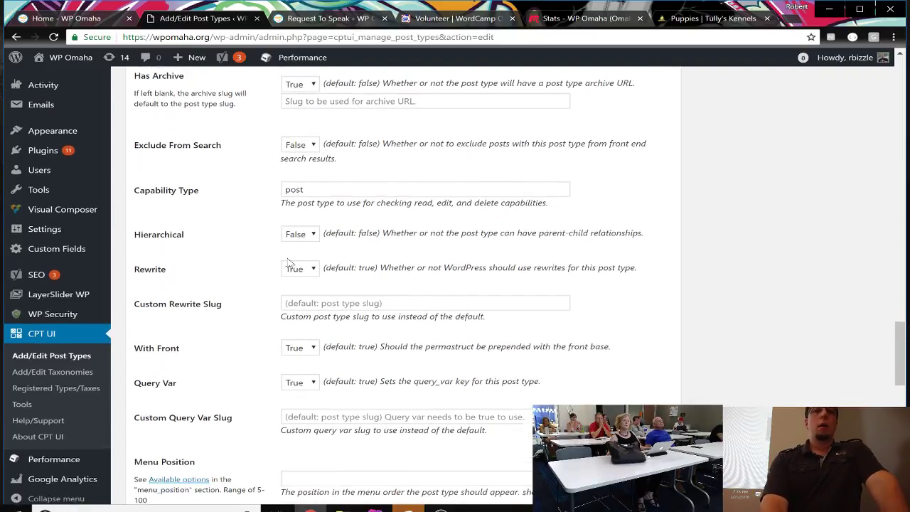
scroll(288, 262, up, 1)
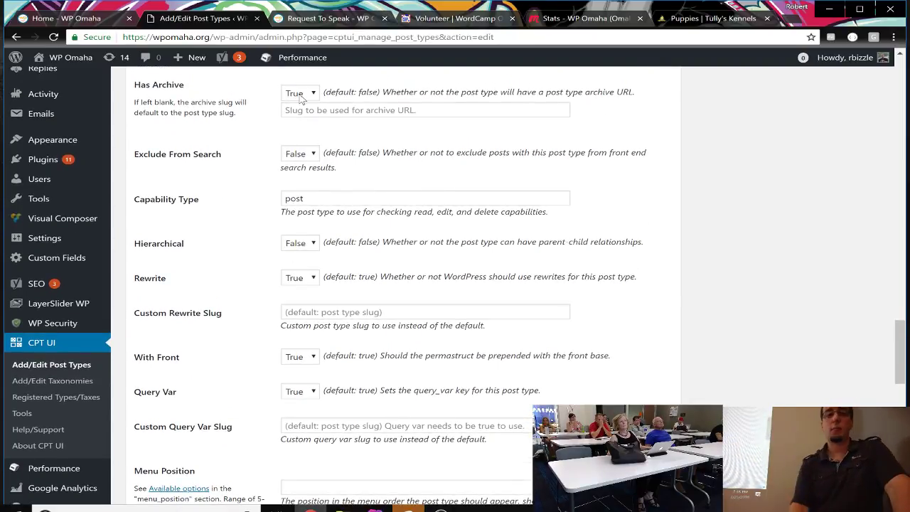
Step: Enter 'organizers' as the archive slug under Has Archive
click(302, 110)
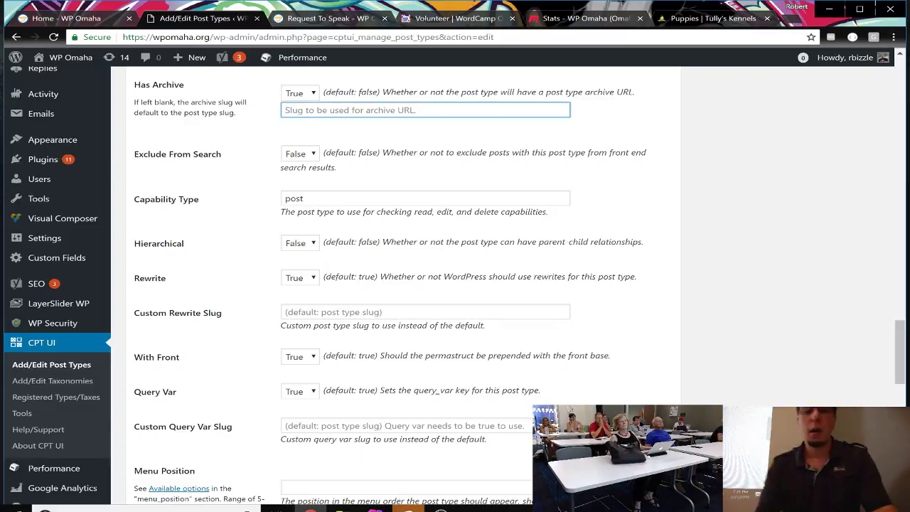
scroll(320, 119, up, 4)
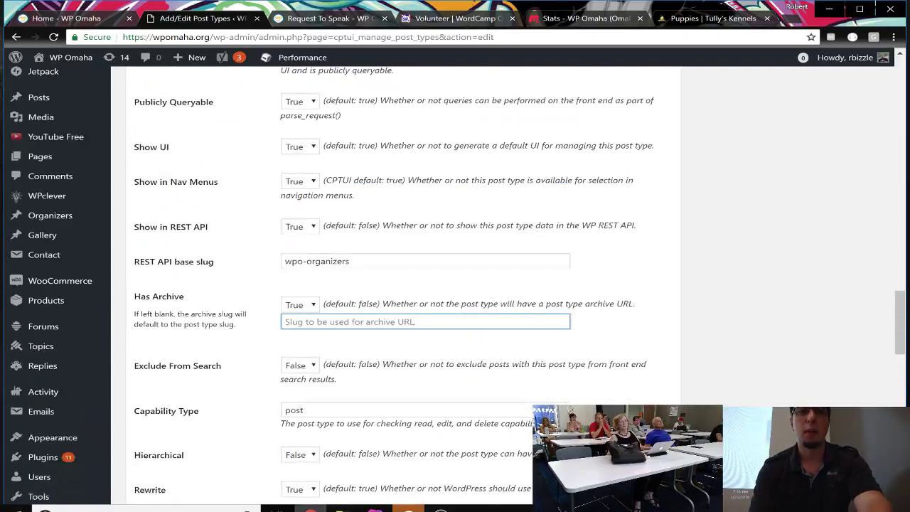
scroll(320, 119, down, 4)
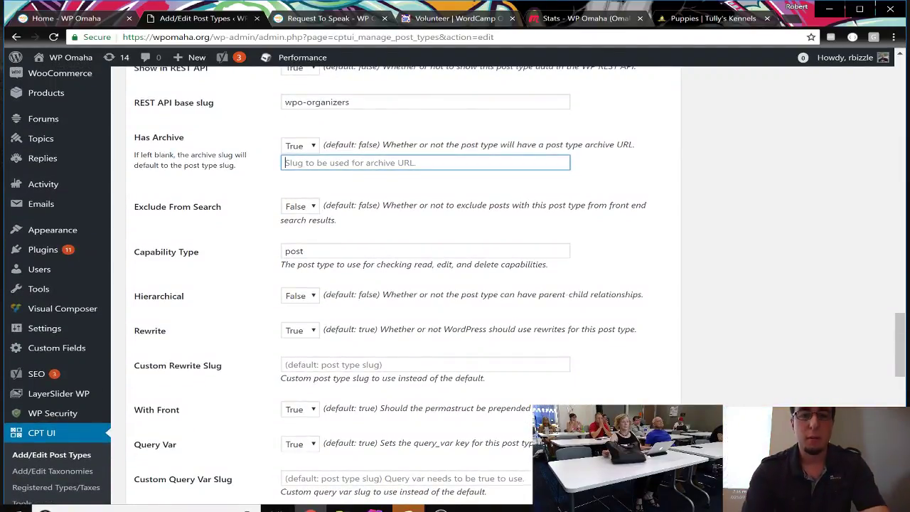
text(org)
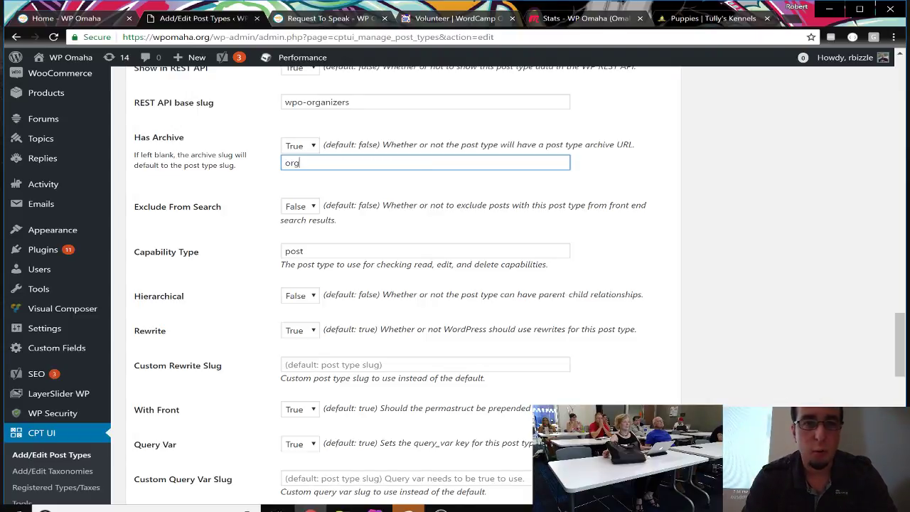
text(anizers)
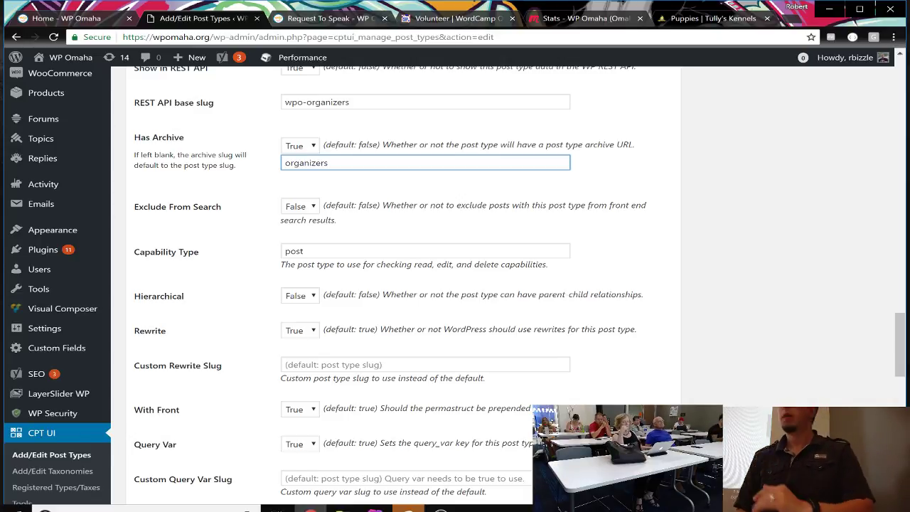
scroll(455, 284, down, 1)
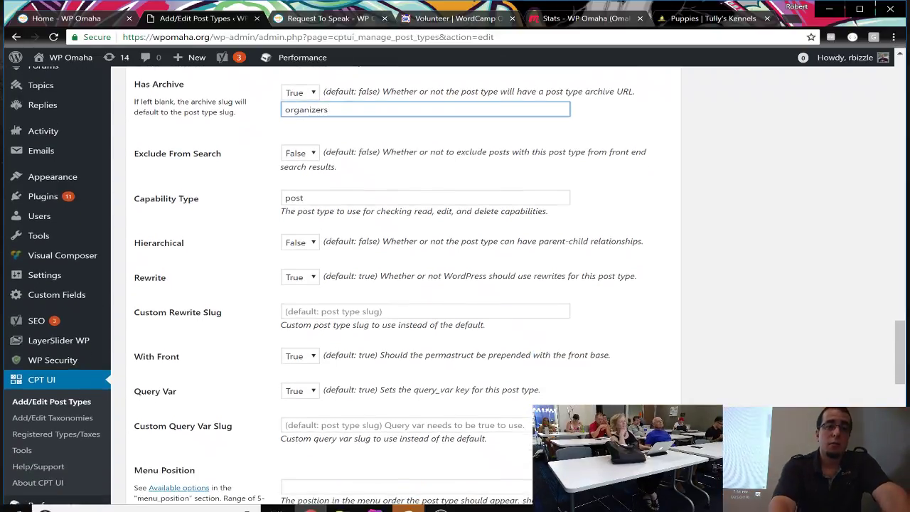
right_click(332, 171)
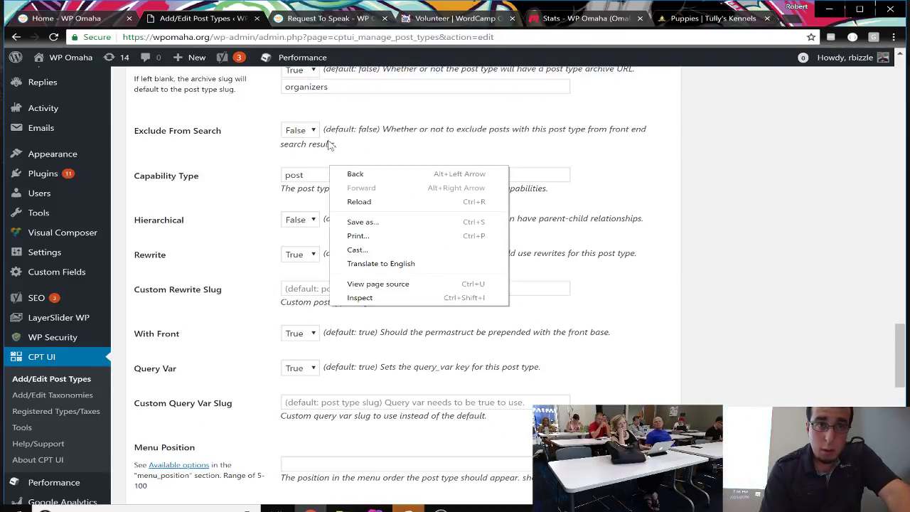
scroll(330, 144, down, 1)
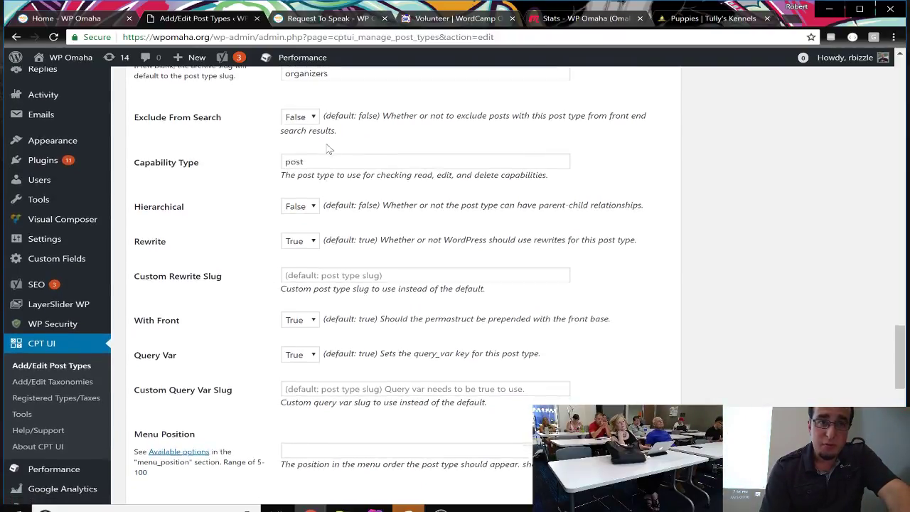
scroll(328, 149, down, 1)
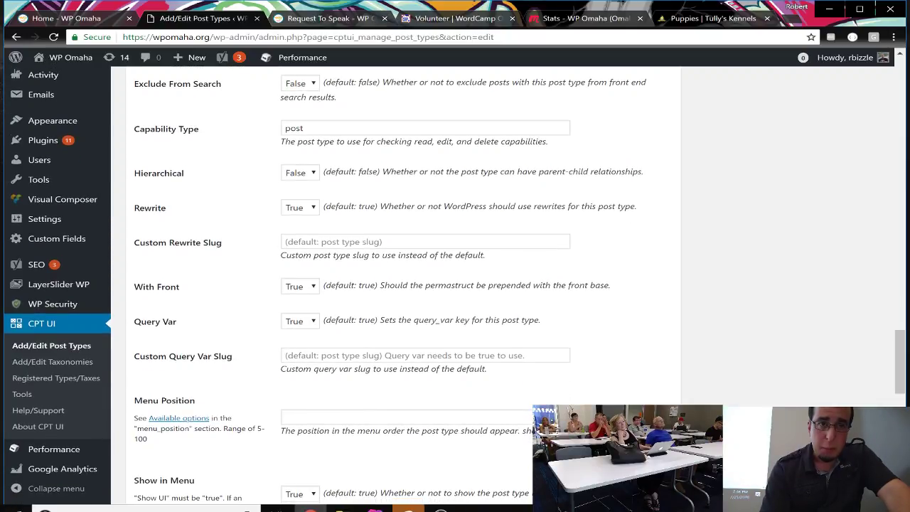
scroll(332, 151, down, 1)
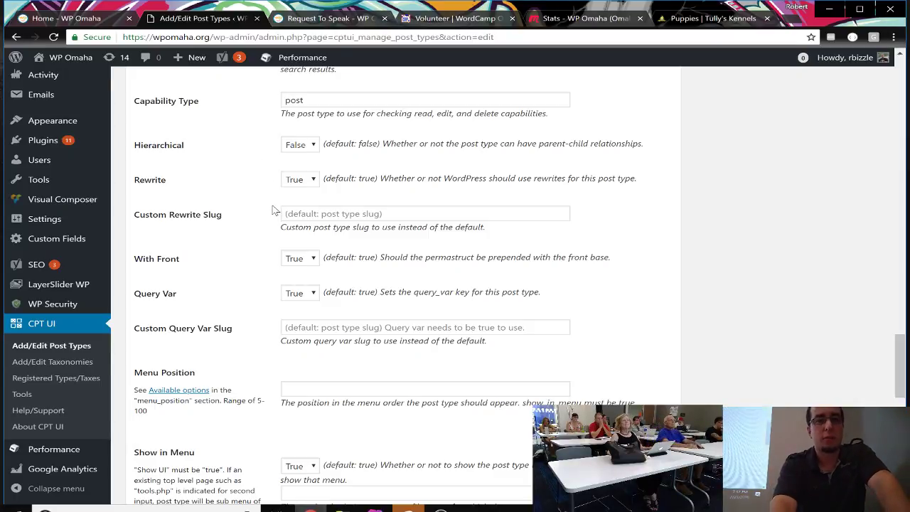
scroll(274, 210, down, 1)
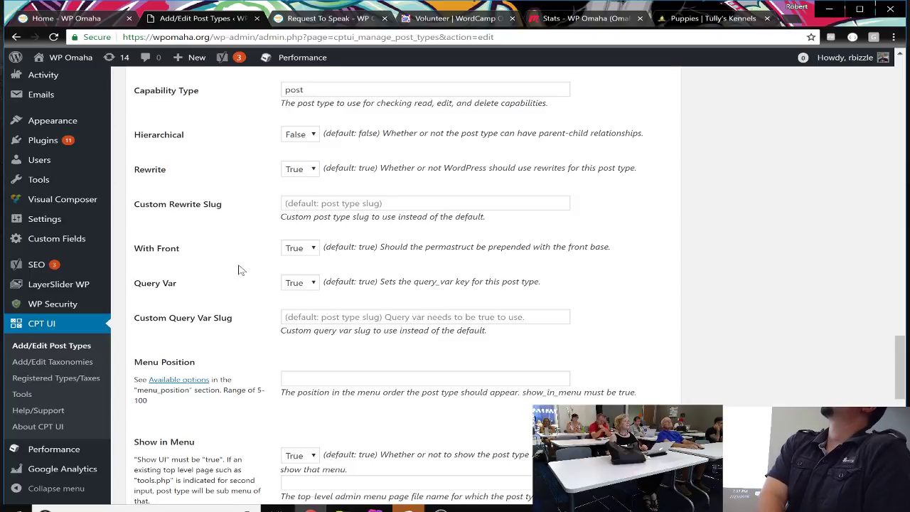
scroll(242, 266, down, 1)
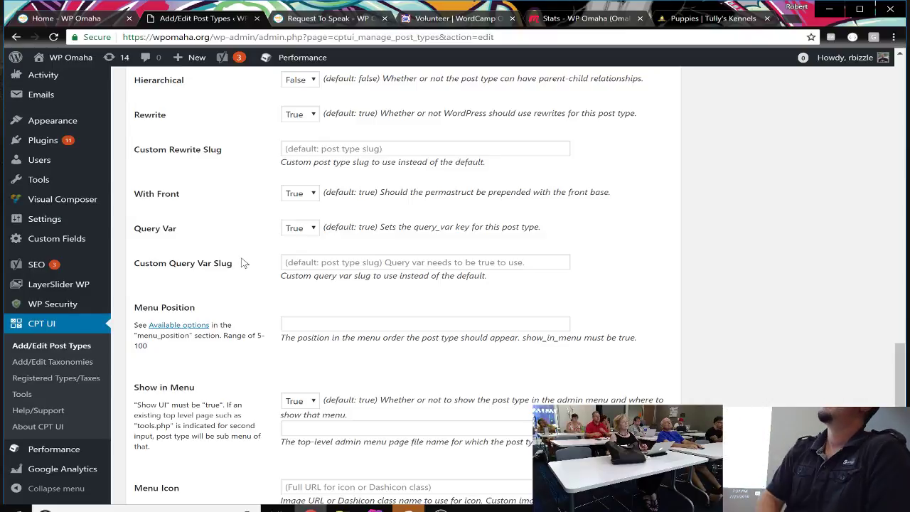
scroll(242, 263, down, 1)
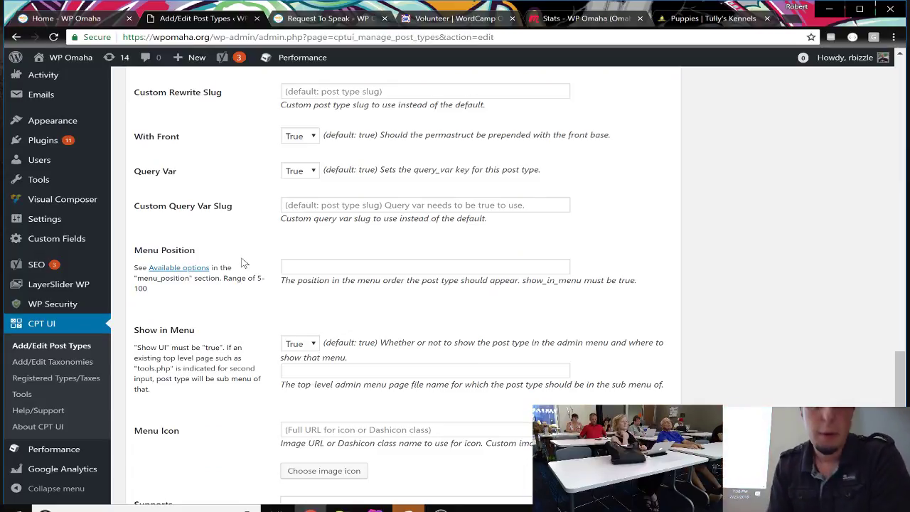
scroll(242, 263, down, 1)
scroll(242, 263, down, 1)
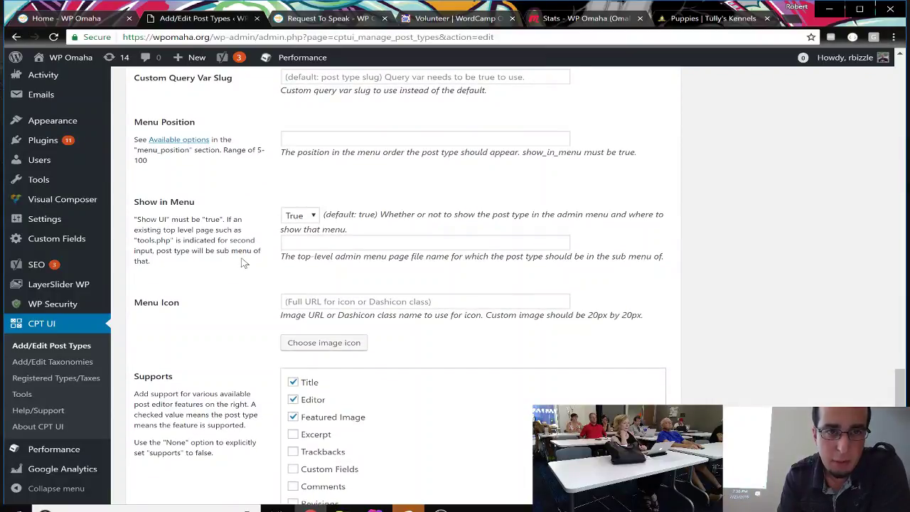
scroll(263, 215, down, 2)
scroll(263, 214, down, 1)
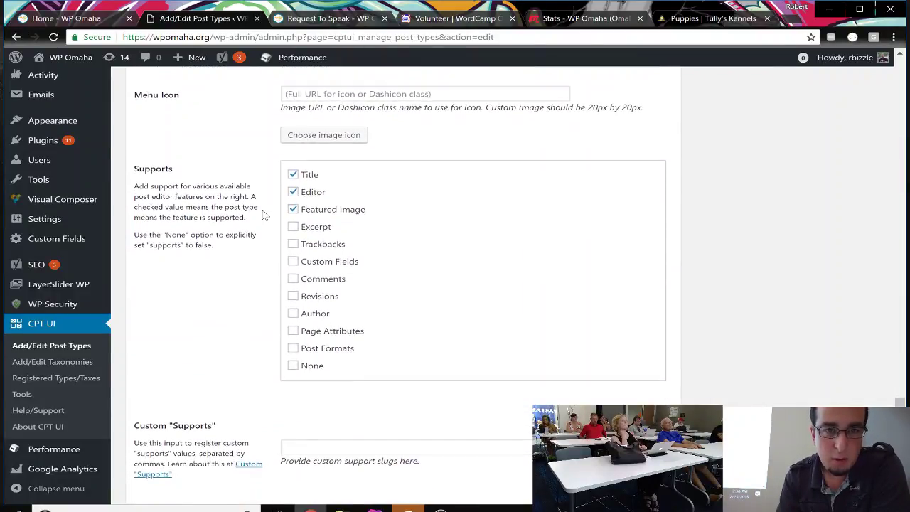
scroll(263, 215, up, 1)
scroll(263, 215, down, 1)
scroll(263, 215, up, 2)
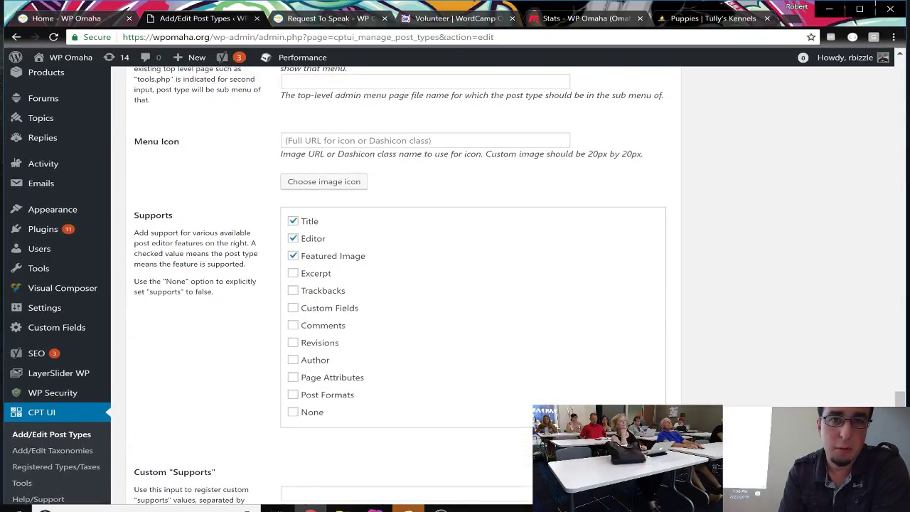
click(284, 140)
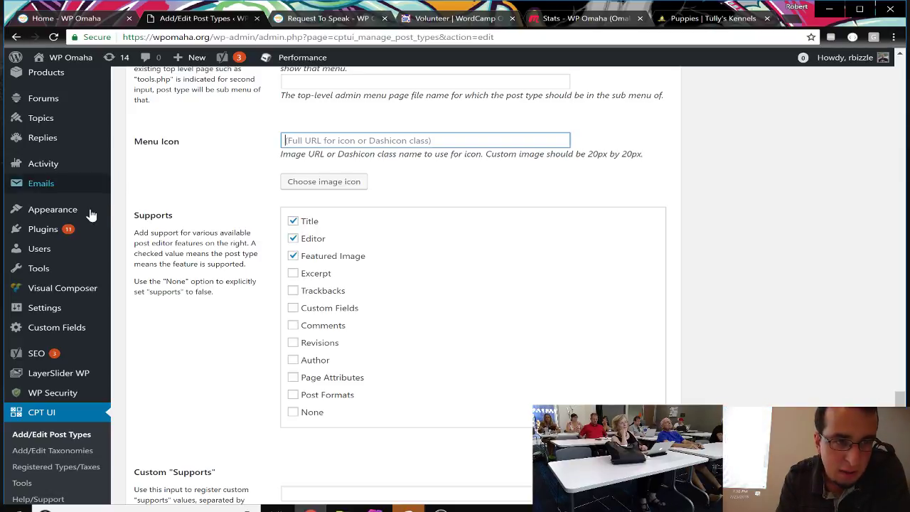
scroll(91, 231, up, 1)
scroll(91, 232, up, 3)
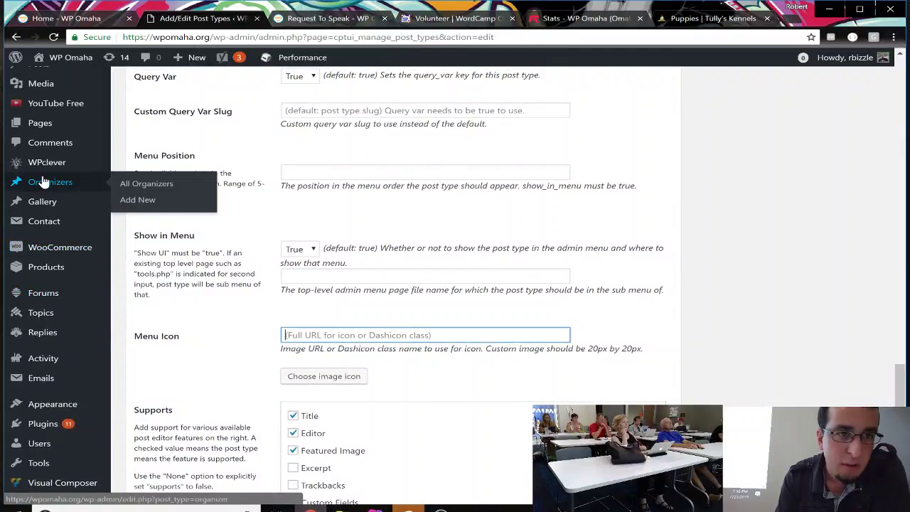
scroll(43, 181, up, 3)
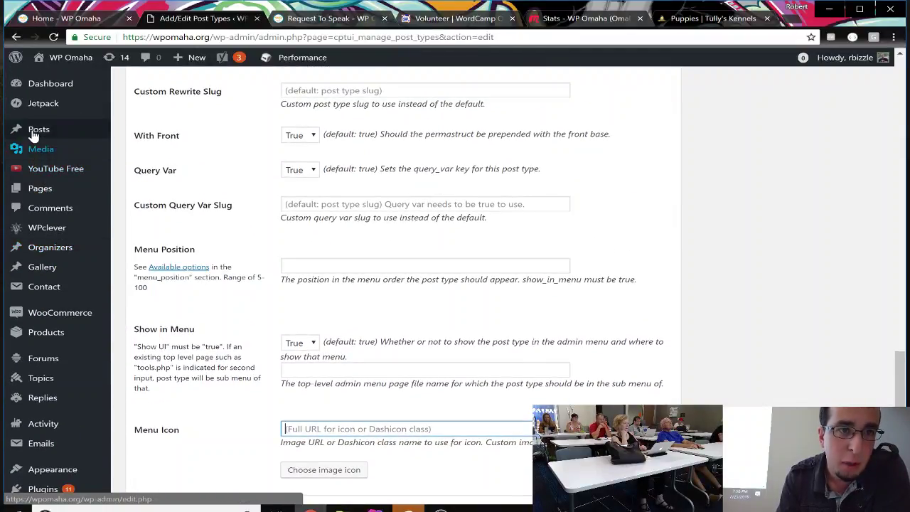
mouse_move(32, 266)
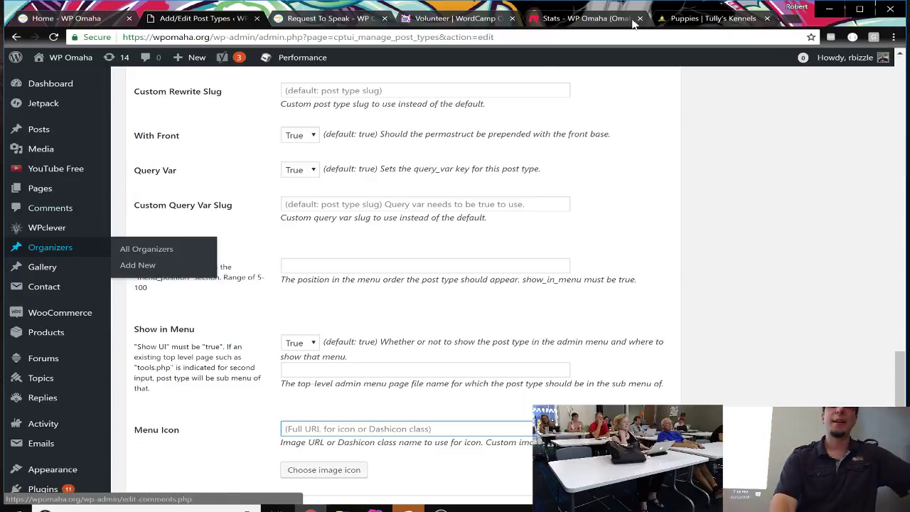
Step: Search Google for 'dashicons wp' in a new Chrome tab
click(791, 20)
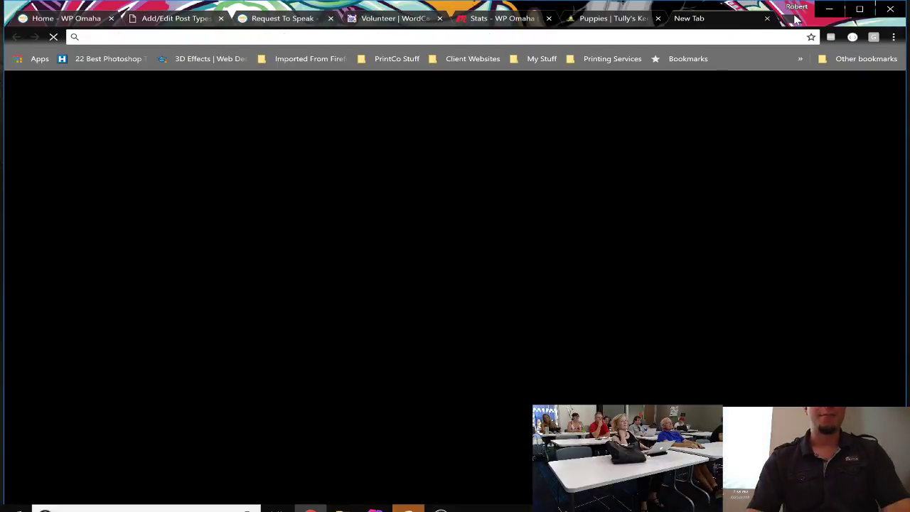
text(d)
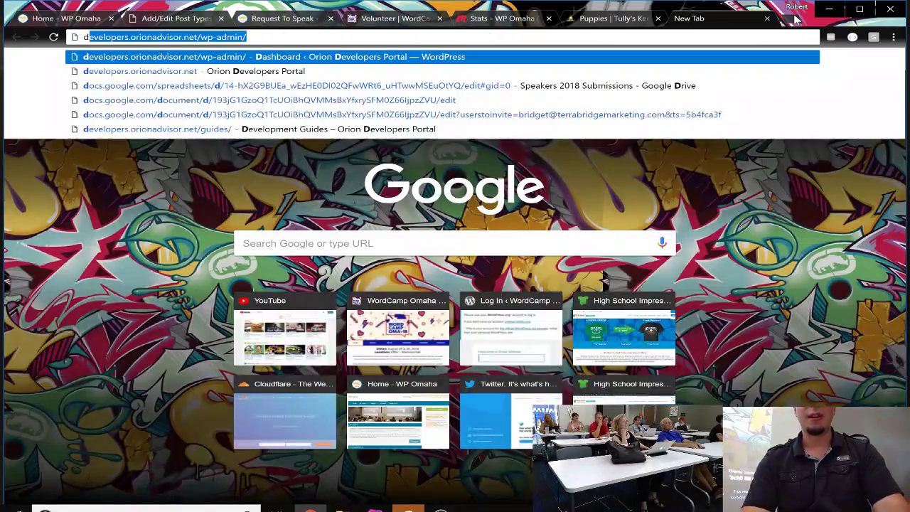
text(ashicons wp)
key(Return)
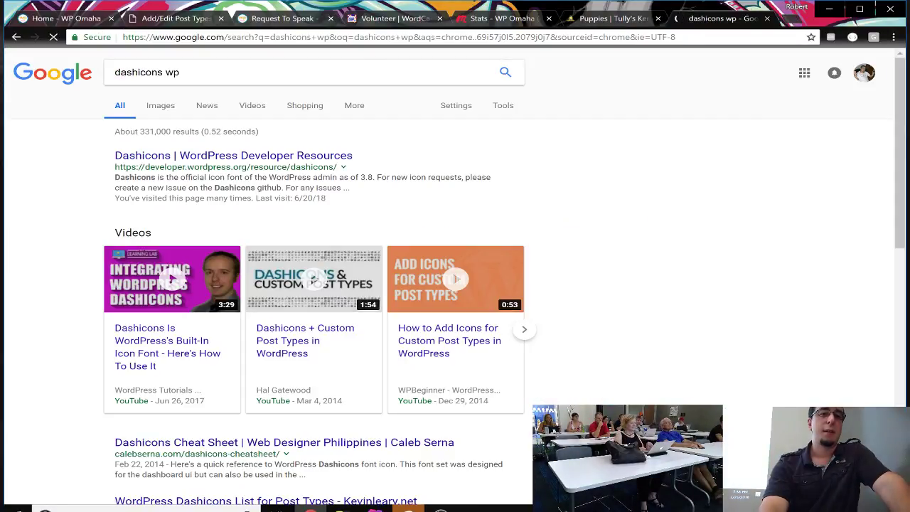
Step: Open the WordPress Developer Resources Dashicons page and browse its Admin Menu, Media and other icon groups
click(174, 158)
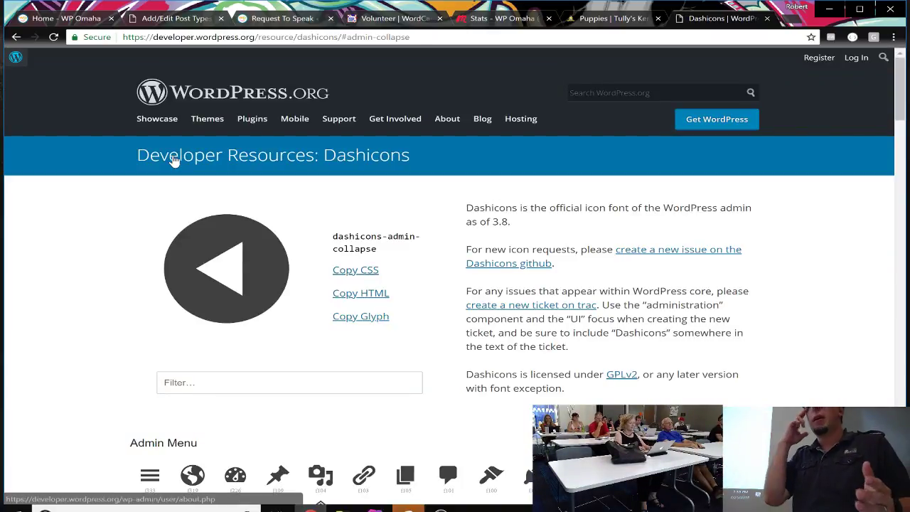
scroll(372, 352, down, 4)
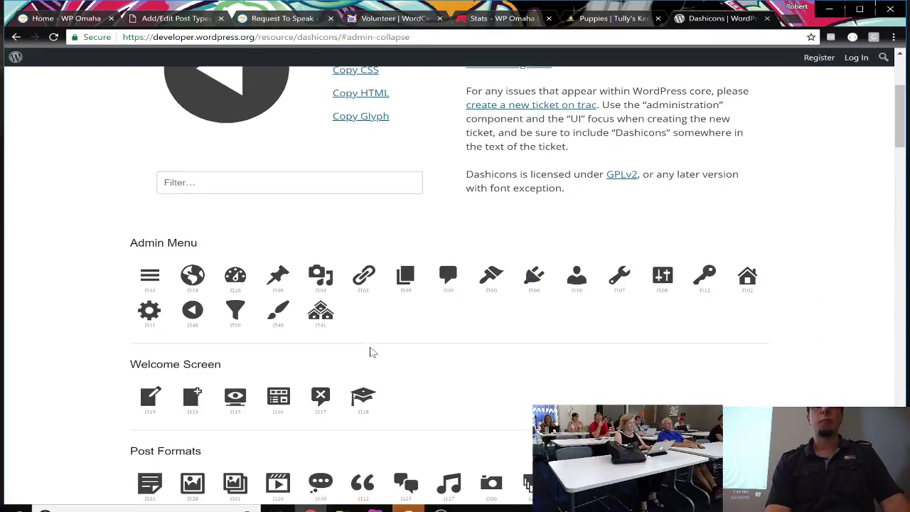
scroll(372, 351, down, 1)
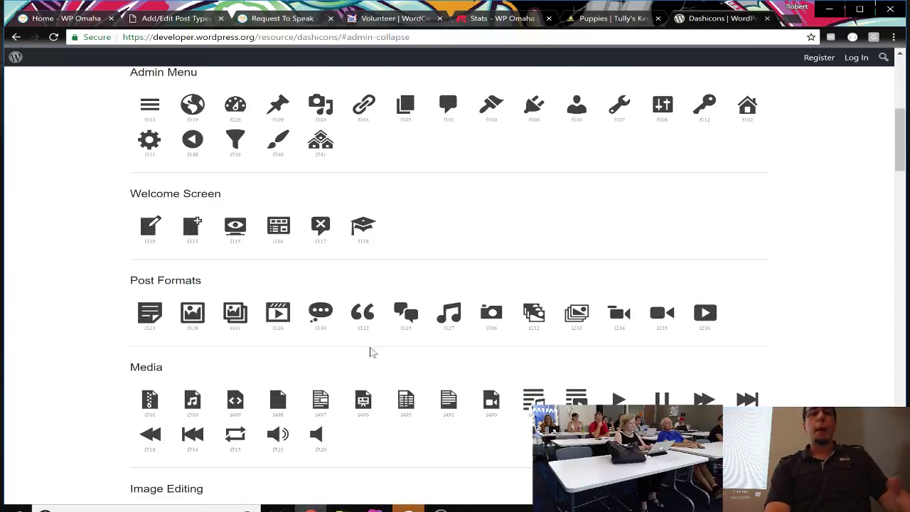
scroll(372, 351, down, 3)
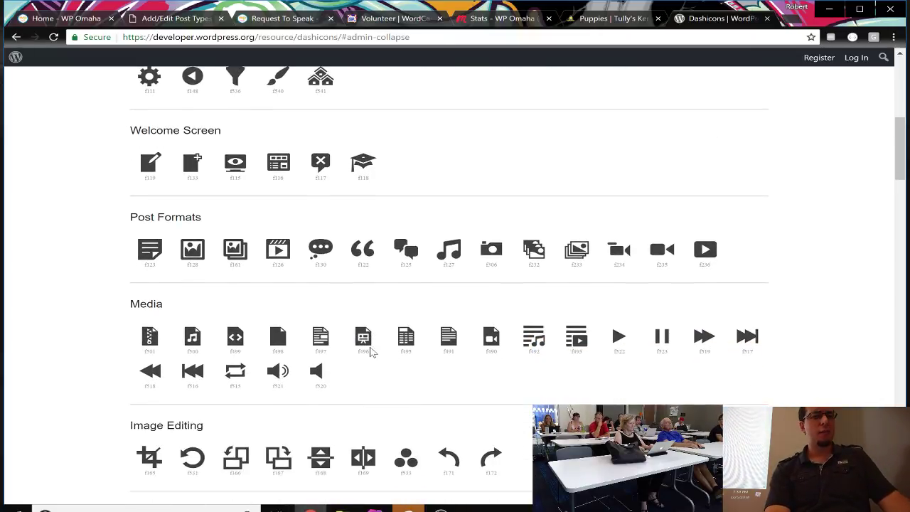
scroll(372, 351, up, 4)
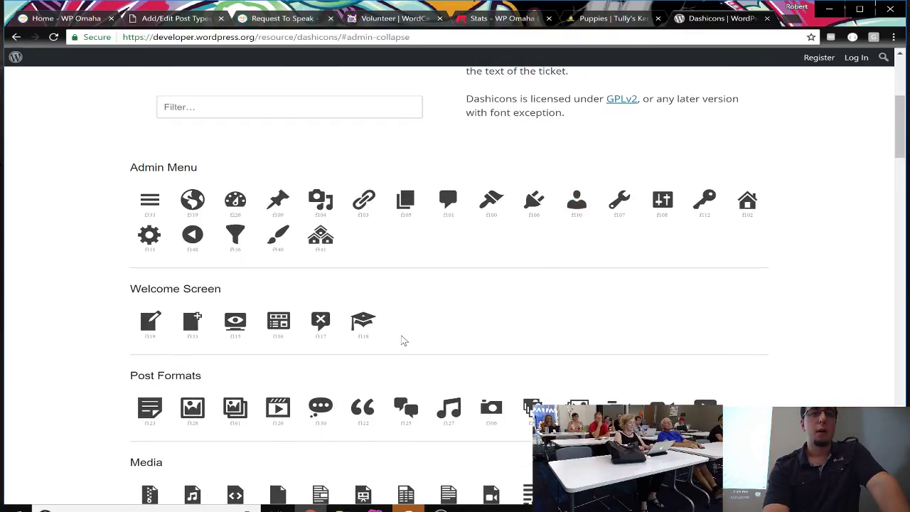
scroll(403, 339, down, 3)
scroll(403, 339, down, 5)
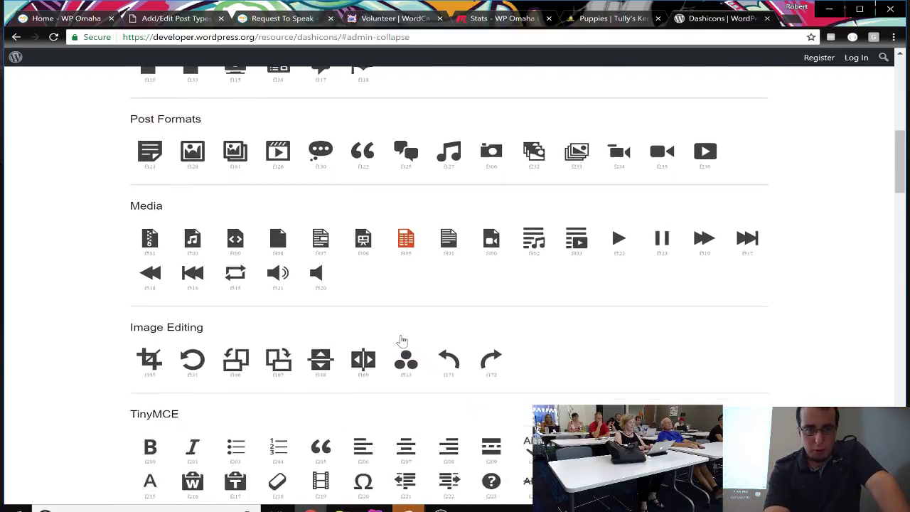
scroll(402, 339, down, 4)
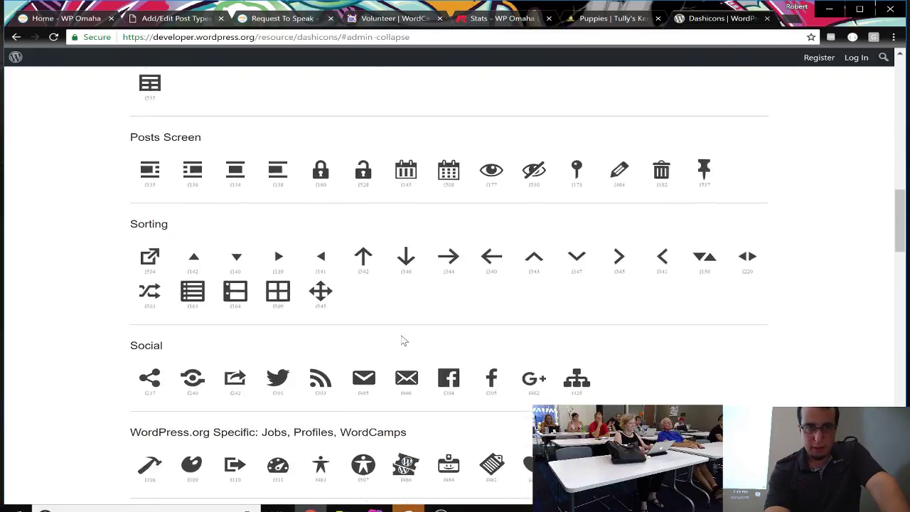
scroll(403, 339, down, 3)
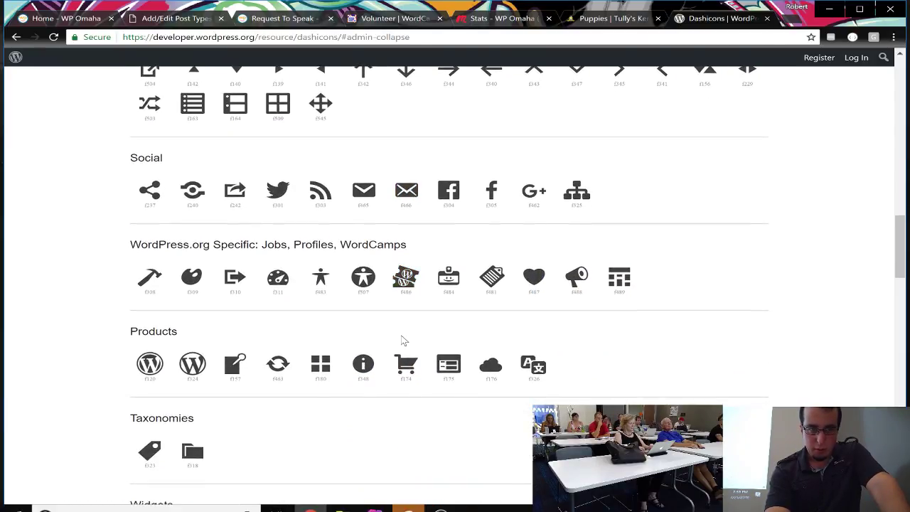
scroll(402, 339, down, 3)
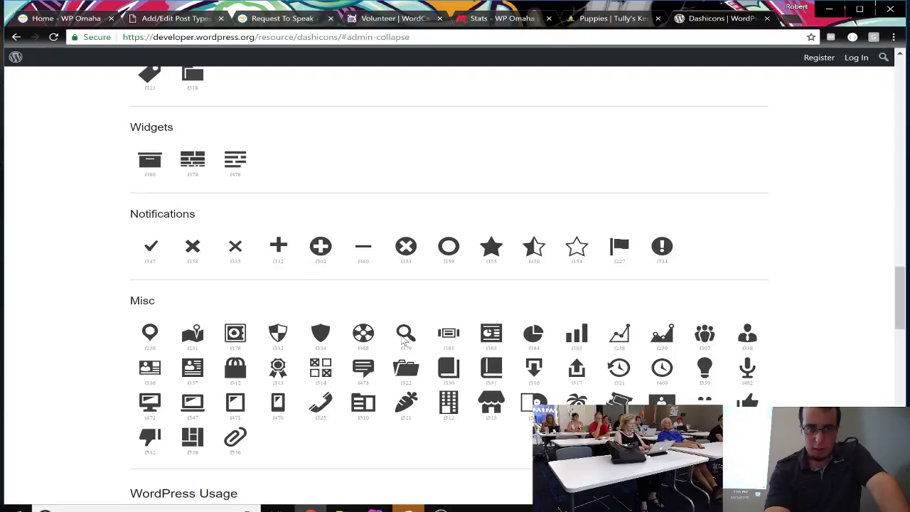
scroll(403, 339, down, 1)
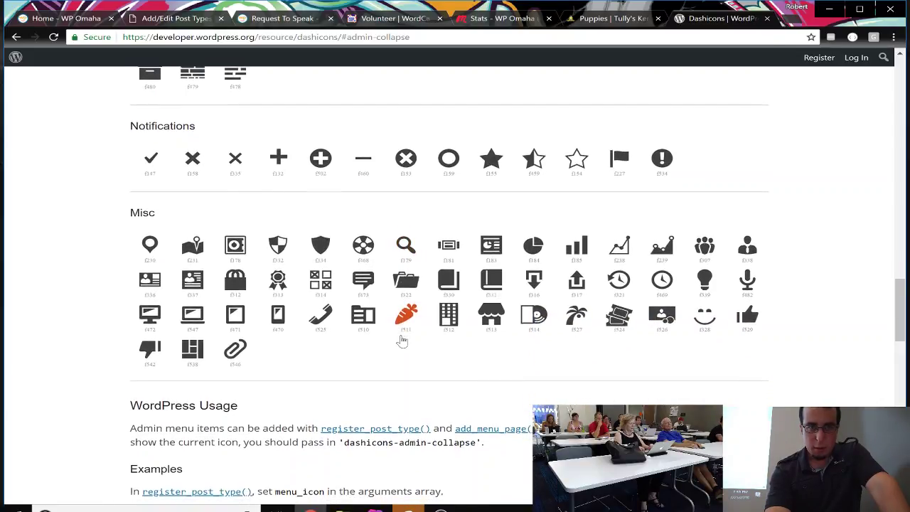
scroll(402, 341, down, 1)
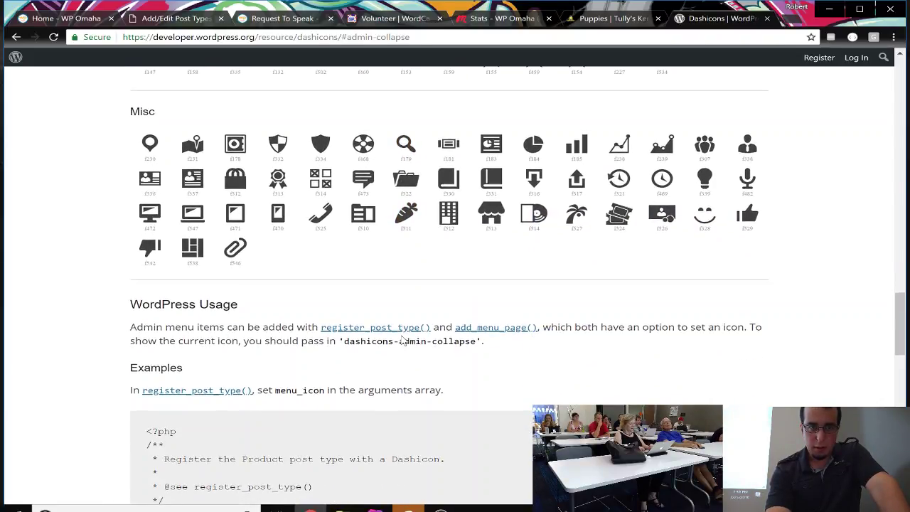
scroll(402, 340, up, 4)
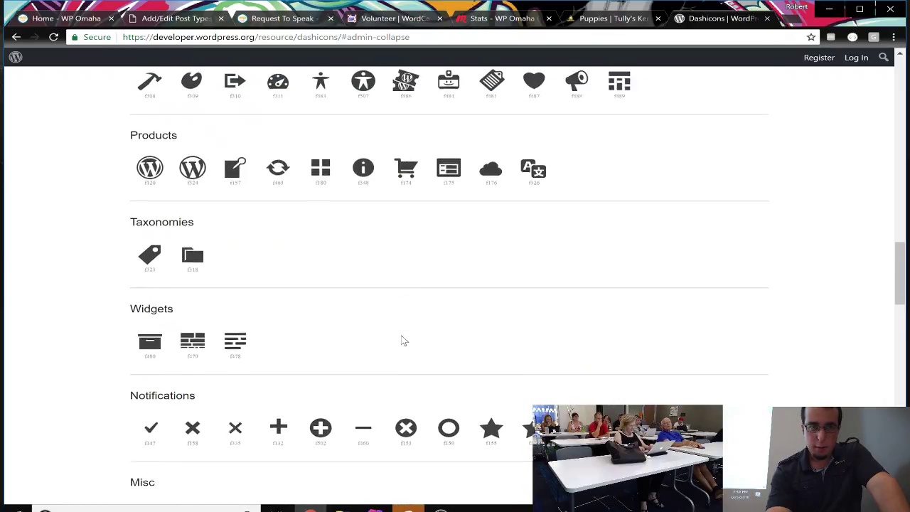
scroll(402, 341, down, 2)
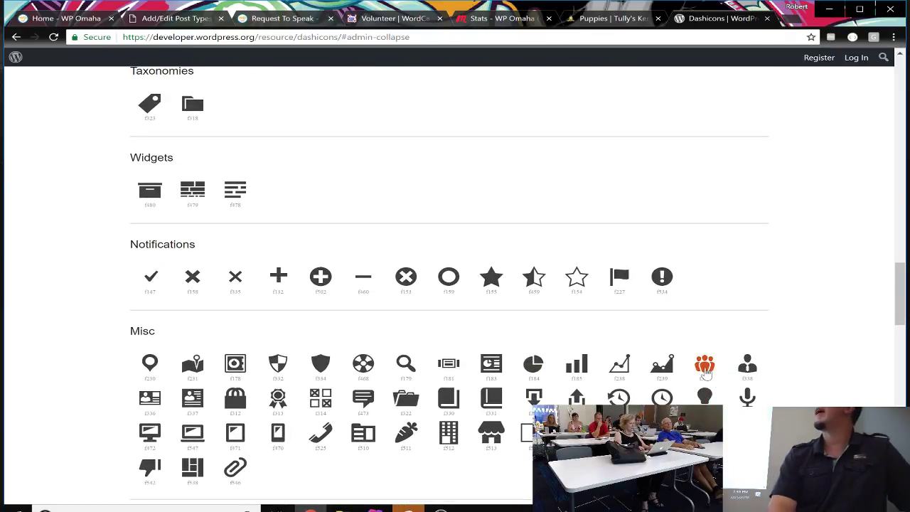
Step: Pick the groups icon, copy 'dashicons-groups', and return to the post type editor
click(705, 365)
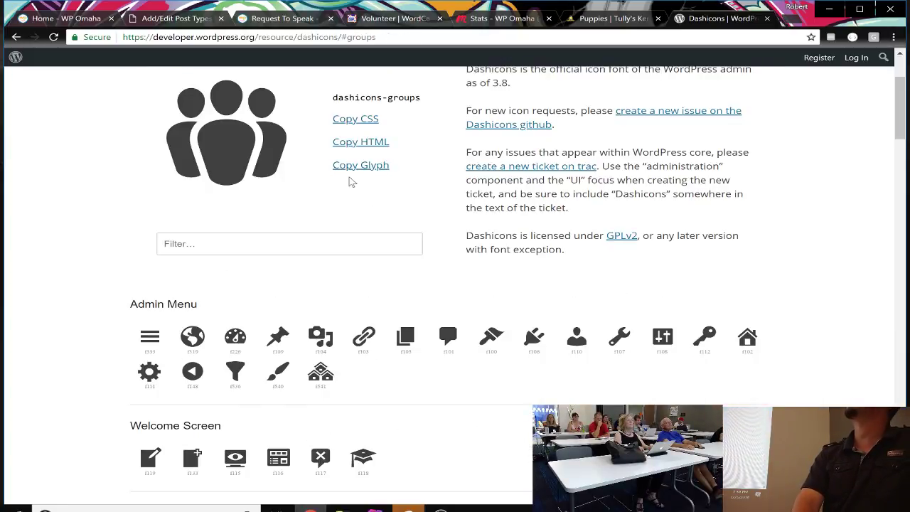
scroll(348, 181, down, 1)
scroll(348, 182, up, 2)
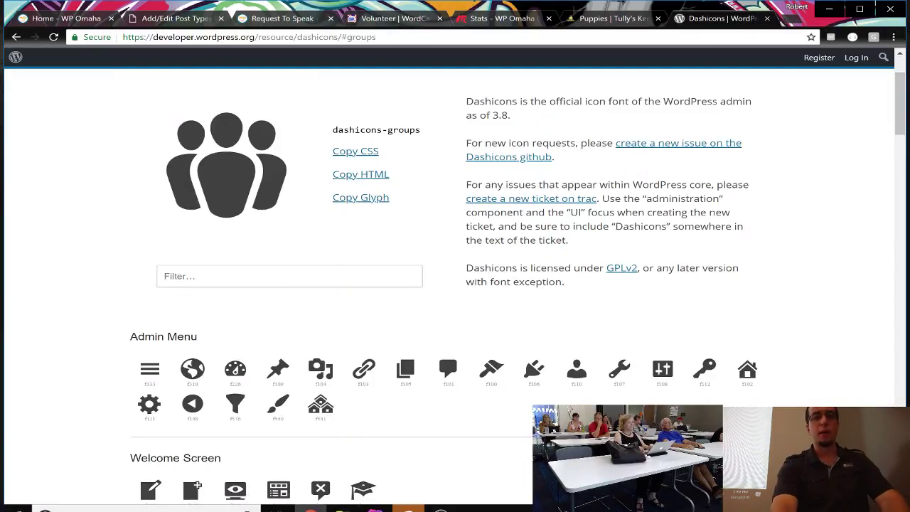
drag(332, 130, 424, 139)
key(ctrl+c)
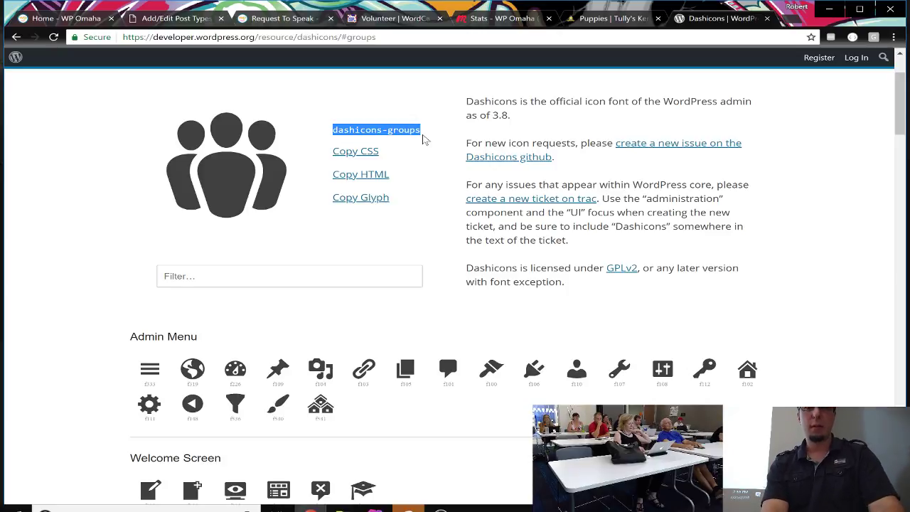
click(201, 15)
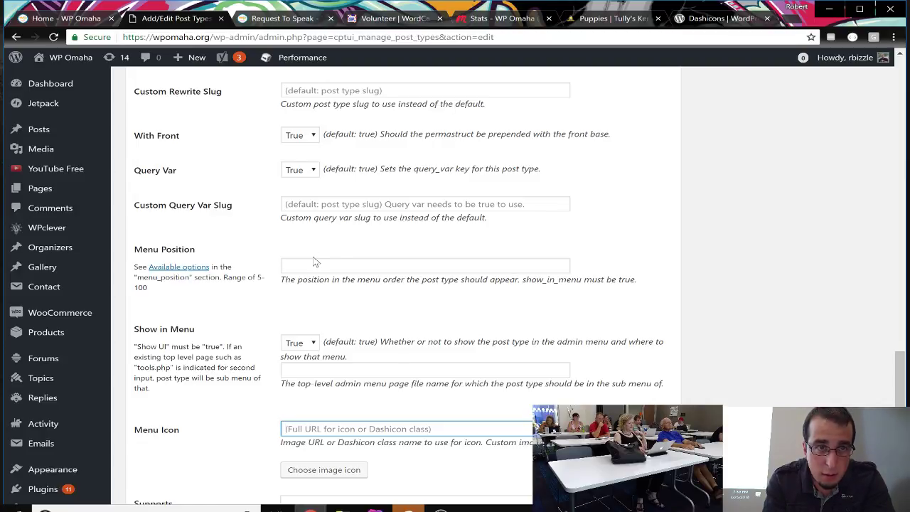
Step: Paste dashicons-groups into the Menu Icon field
scroll(315, 260, up, 1)
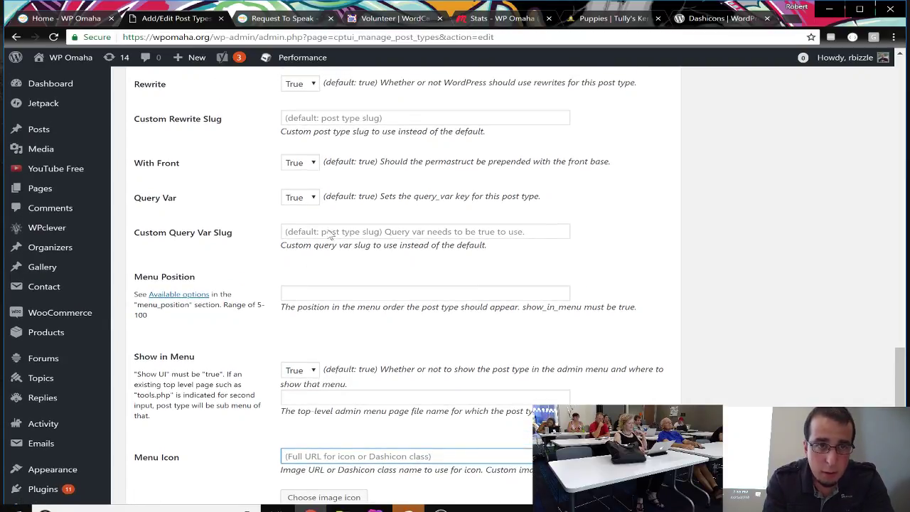
scroll(331, 235, down, 4)
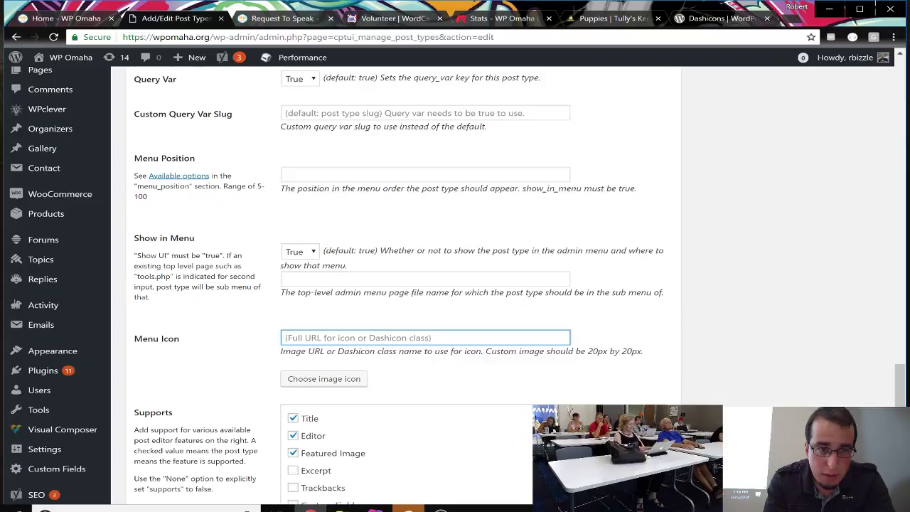
key(ctrl+v)
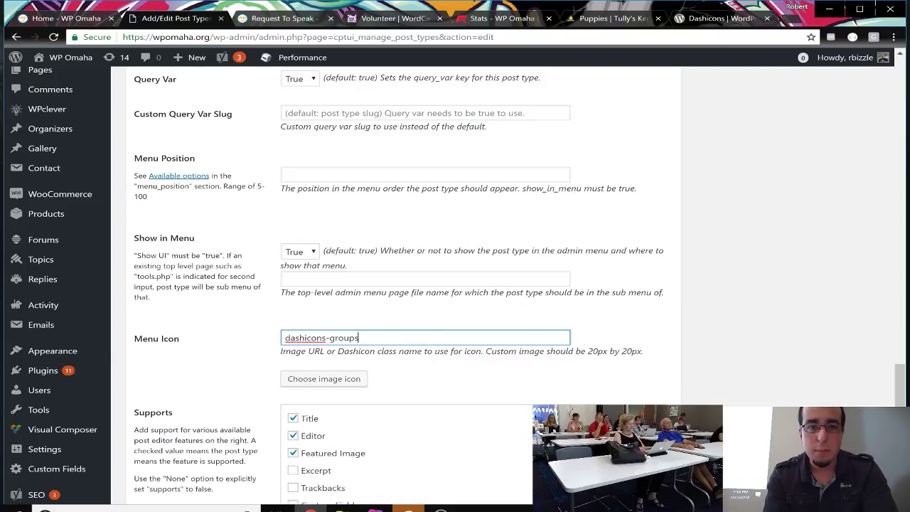
click(191, 356)
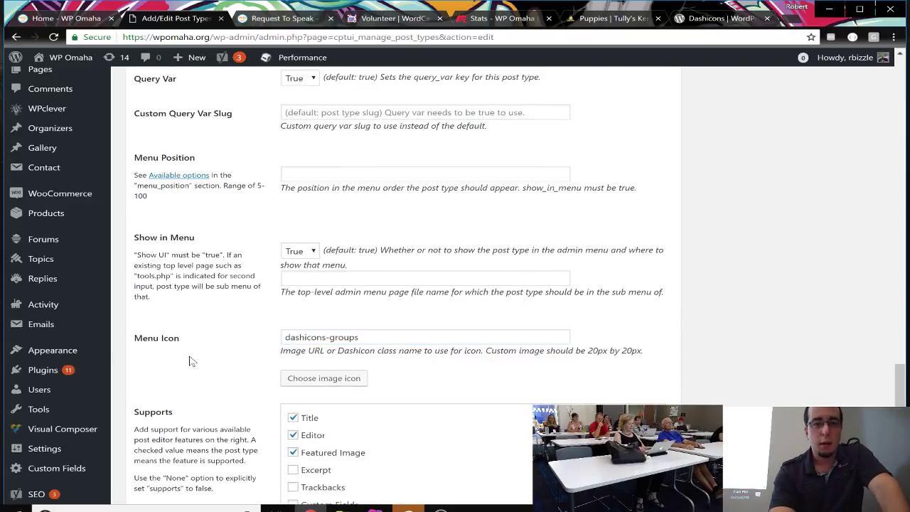
scroll(190, 356, down, 5)
scroll(189, 362, down, 1)
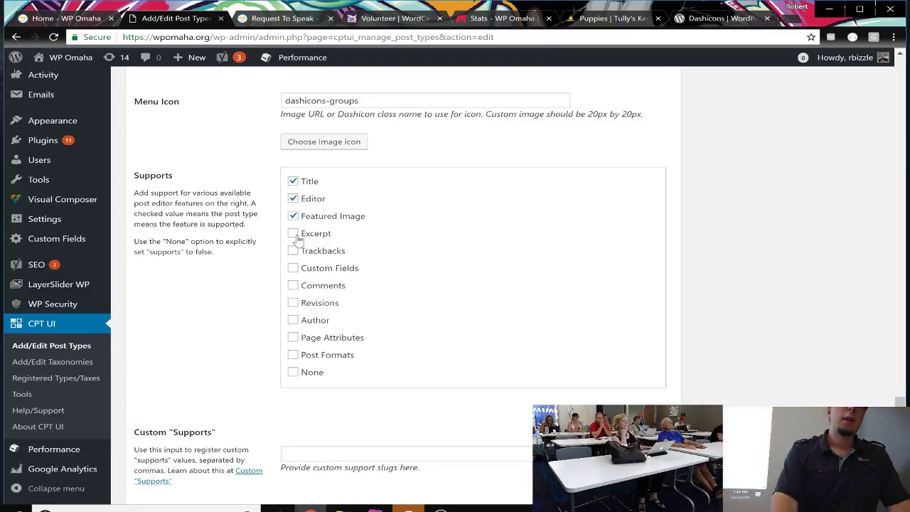
Step: Tick Excerpt under Supports
click(293, 235)
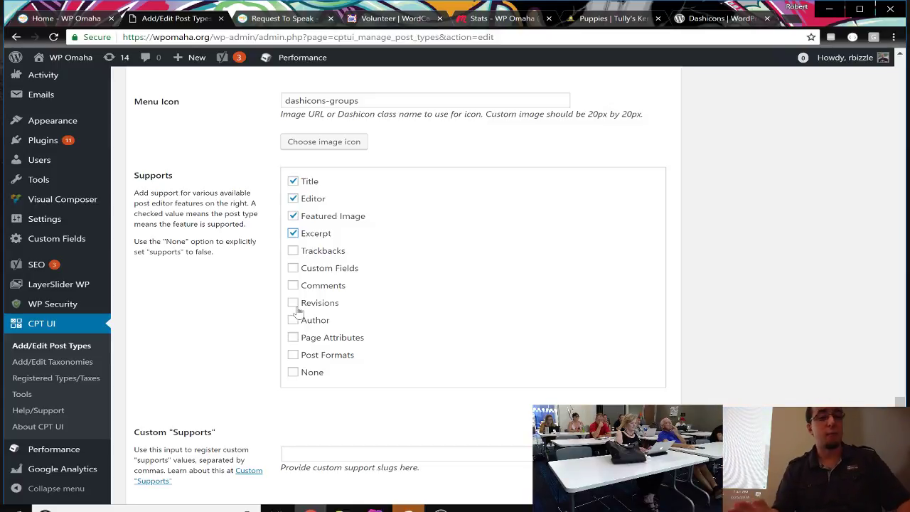
scroll(295, 311, up, 1)
scroll(297, 300, down, 2)
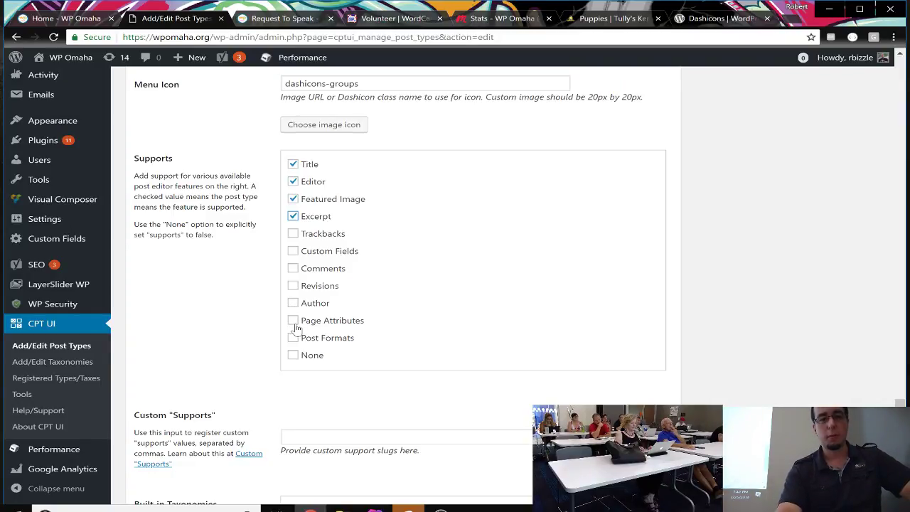
scroll(296, 328, down, 1)
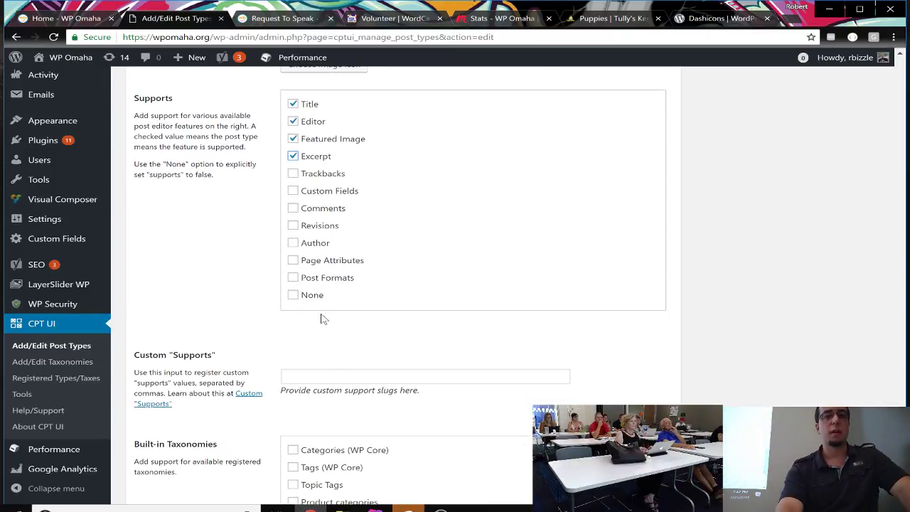
scroll(321, 318, down, 1)
scroll(321, 319, down, 2)
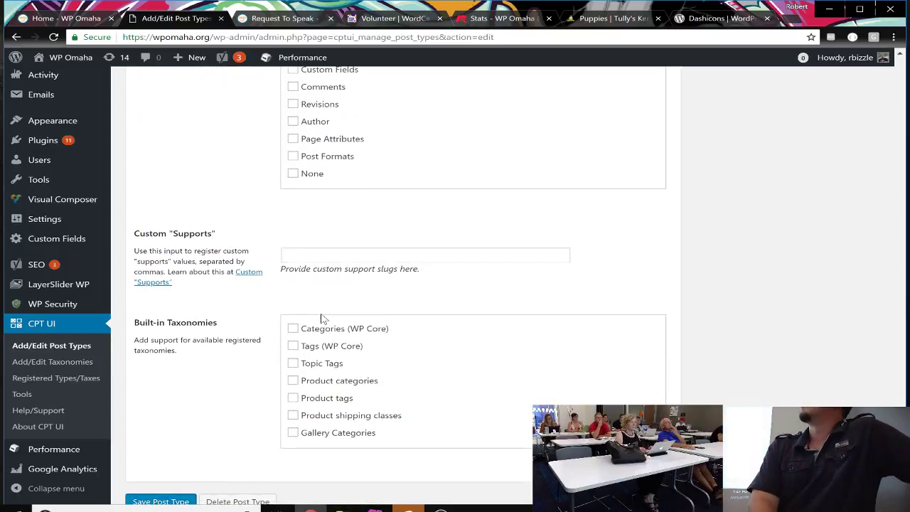
scroll(320, 319, down, 1)
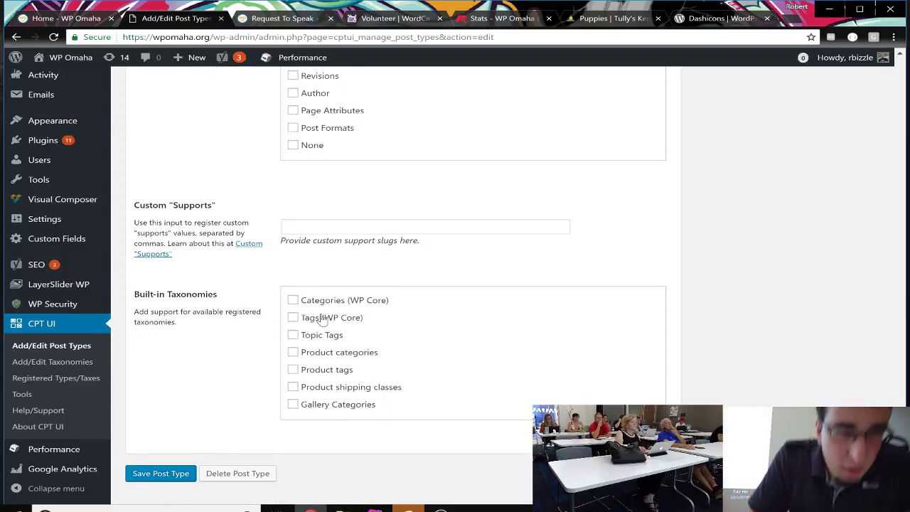
scroll(321, 319, down, 1)
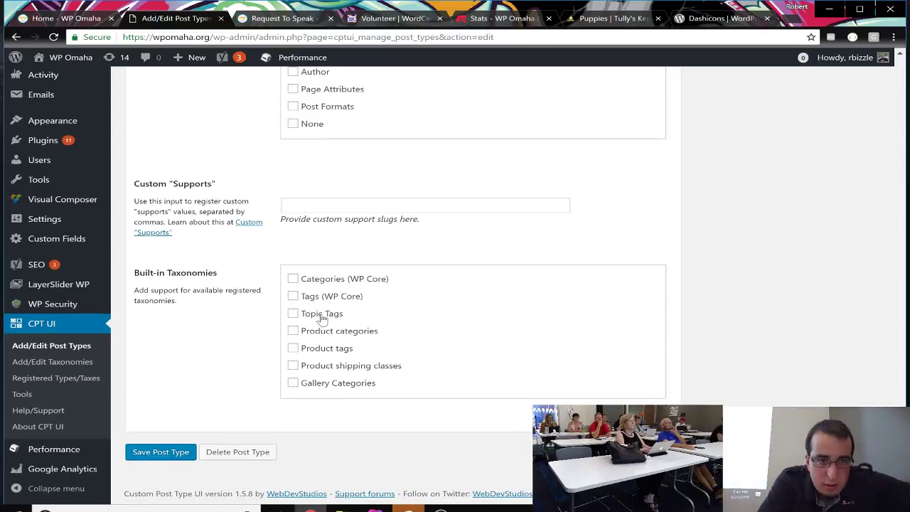
scroll(321, 318, up, 4)
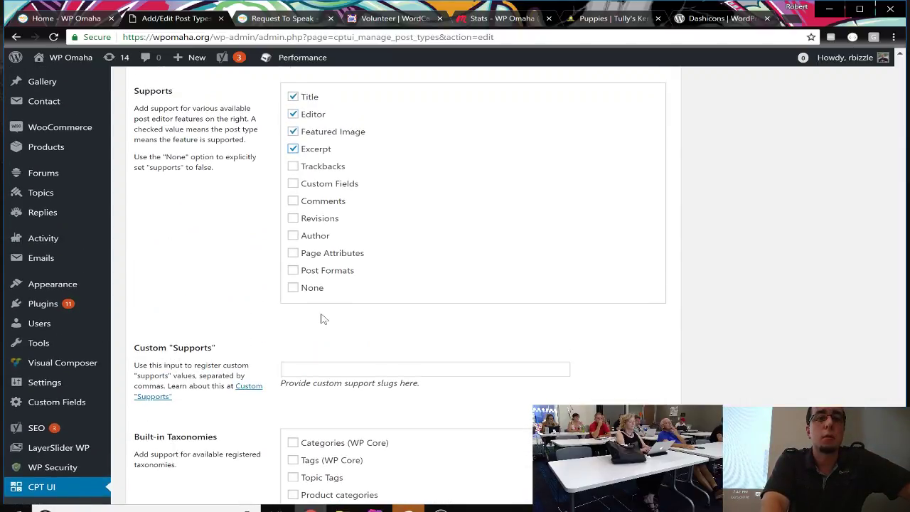
scroll(320, 319, up, 2)
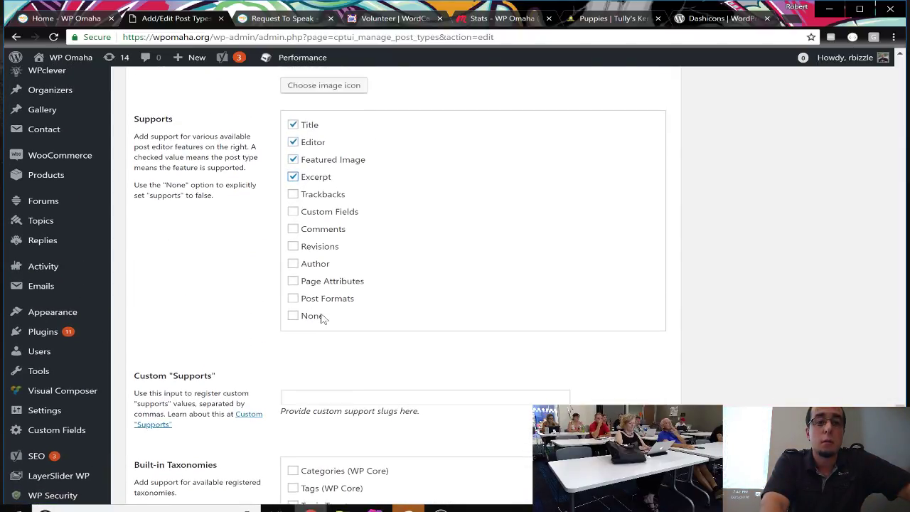
scroll(321, 318, up, 1)
scroll(320, 319, down, 5)
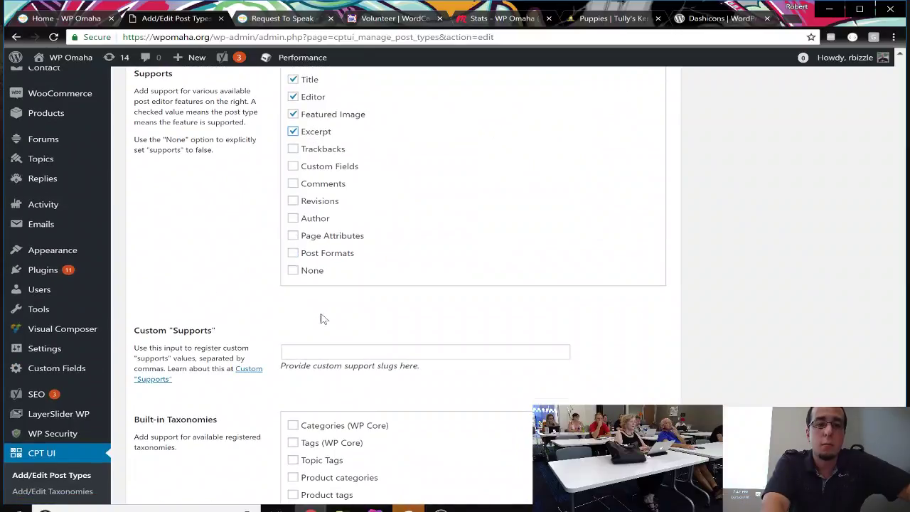
scroll(321, 319, up, 1)
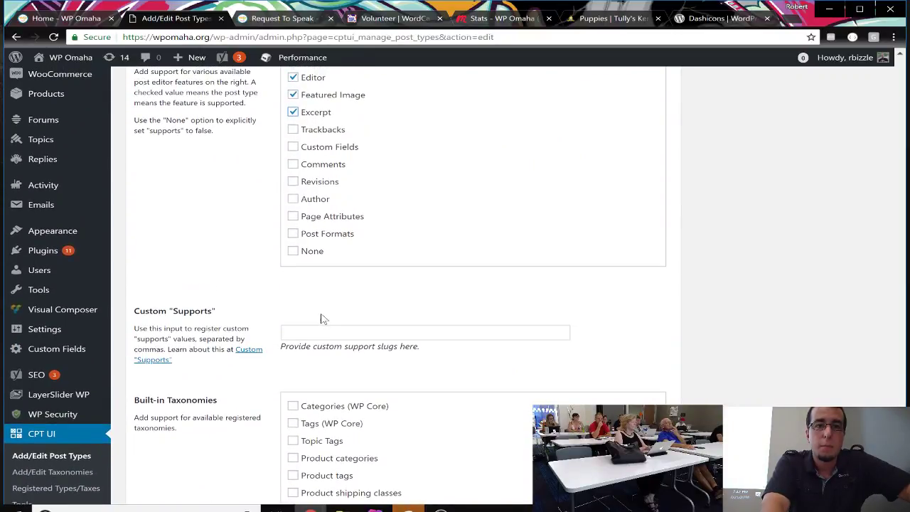
click(292, 182)
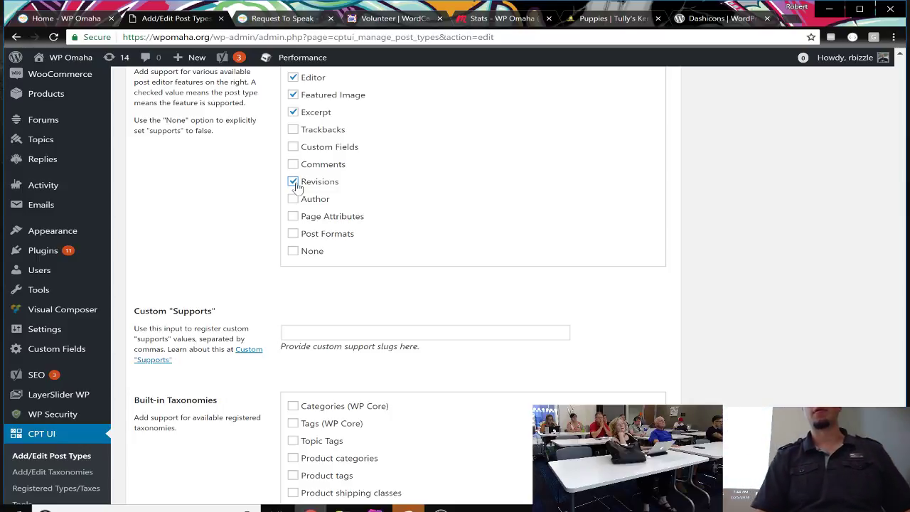
click(297, 186)
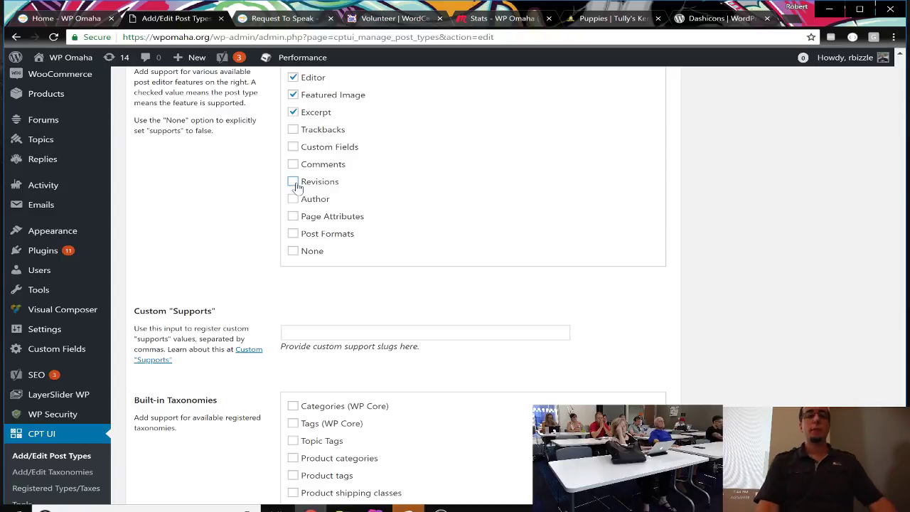
scroll(215, 334, down, 2)
scroll(216, 334, down, 1)
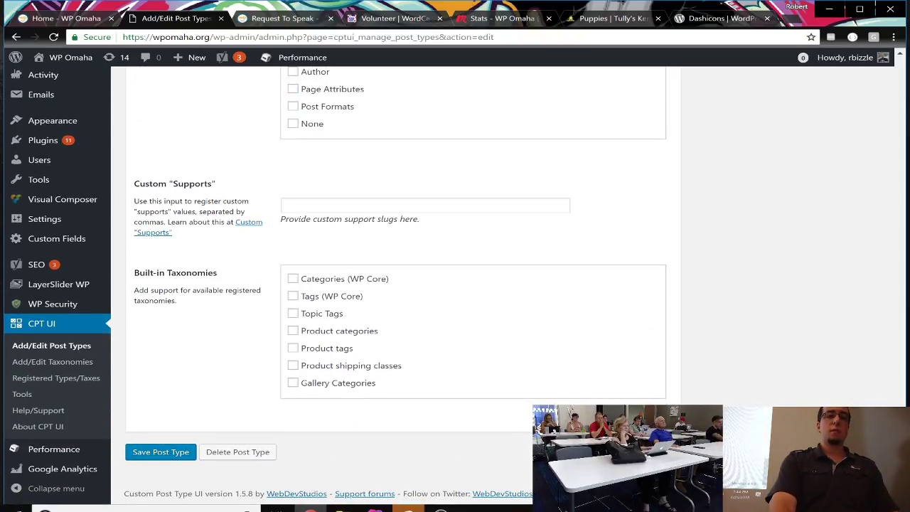
Step: Leave Custom Supports empty and switch to the Puppies | Tully's Kennels page
click(313, 205)
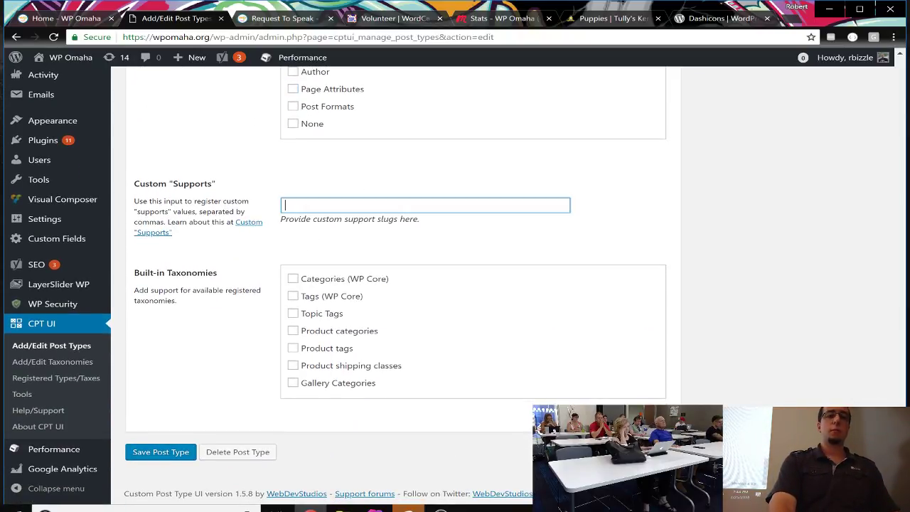
click(238, 322)
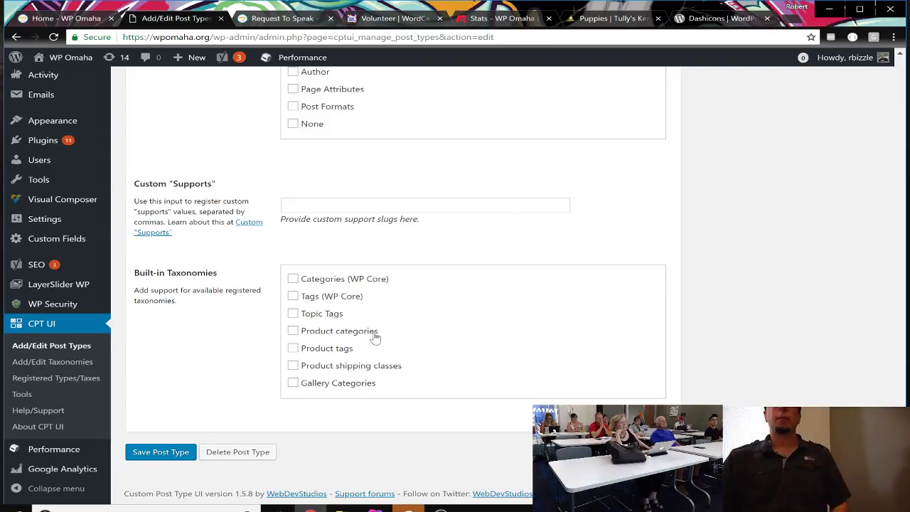
click(601, 17)
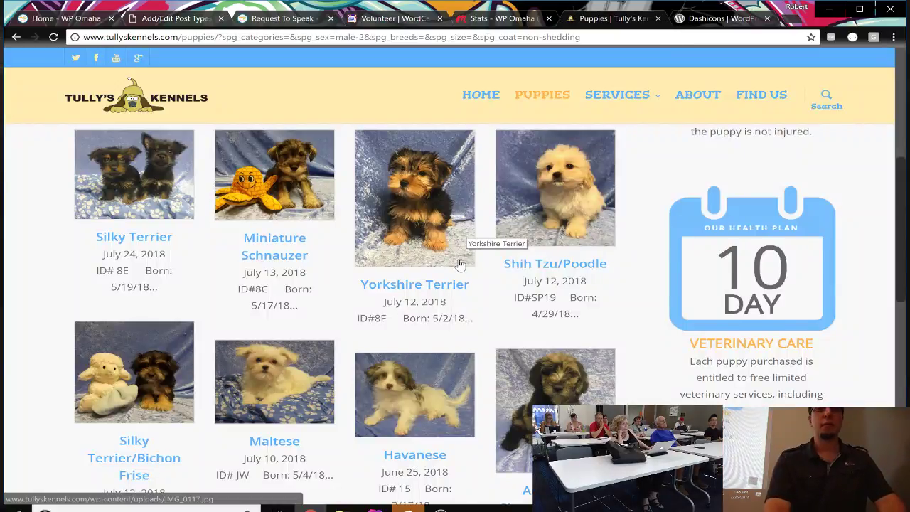
scroll(463, 235, up, 5)
scroll(459, 240, down, 3)
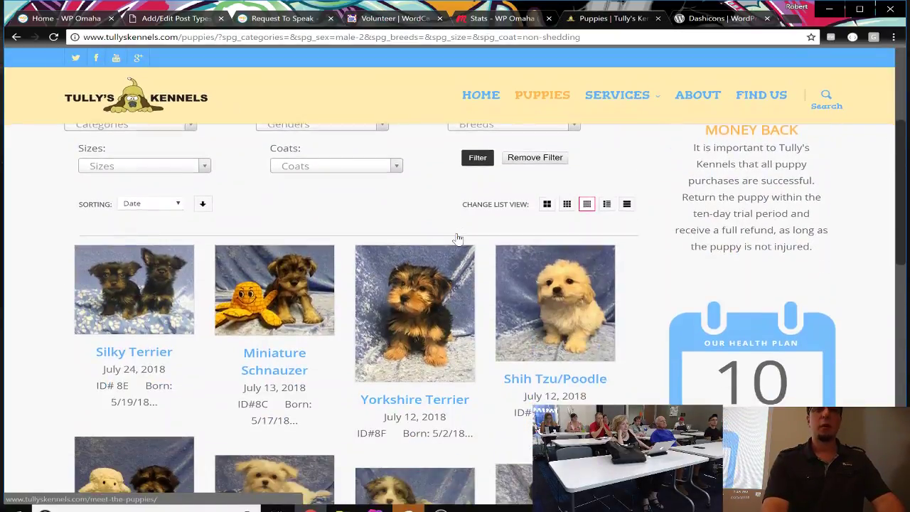
scroll(458, 239, up, 1)
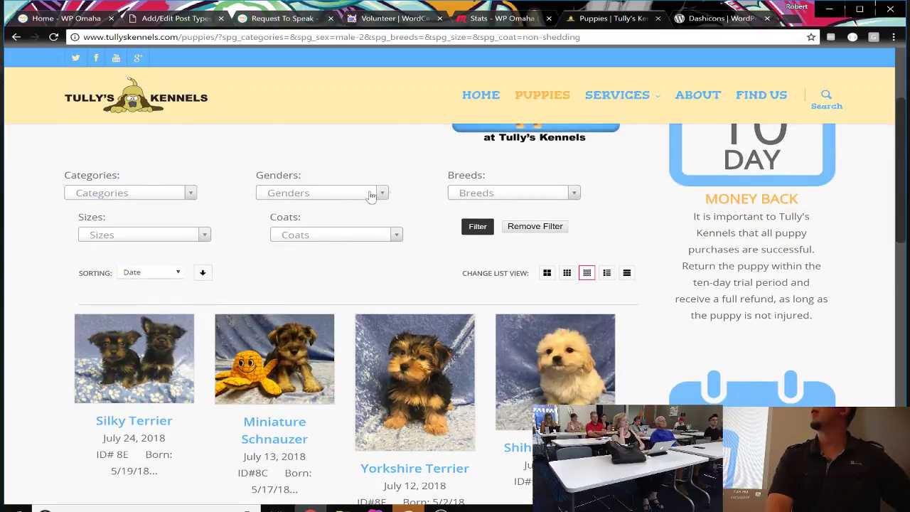
click(339, 197)
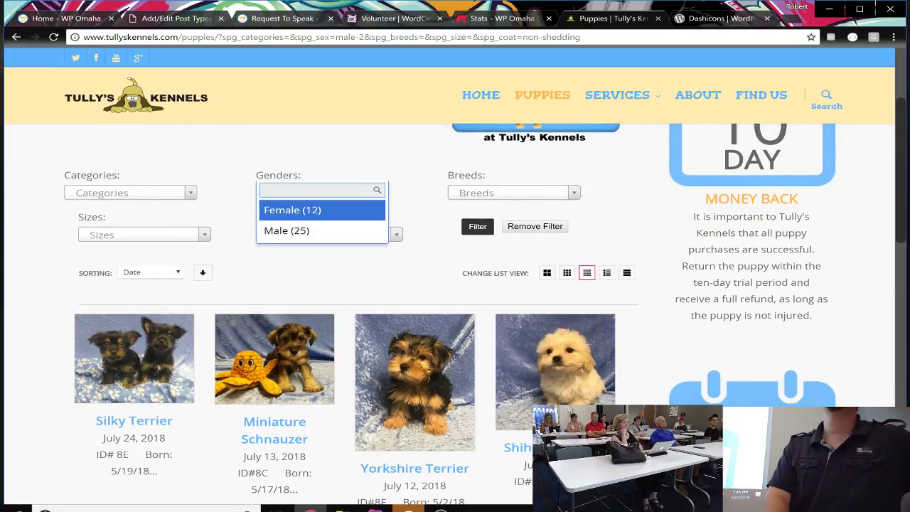
click(418, 196)
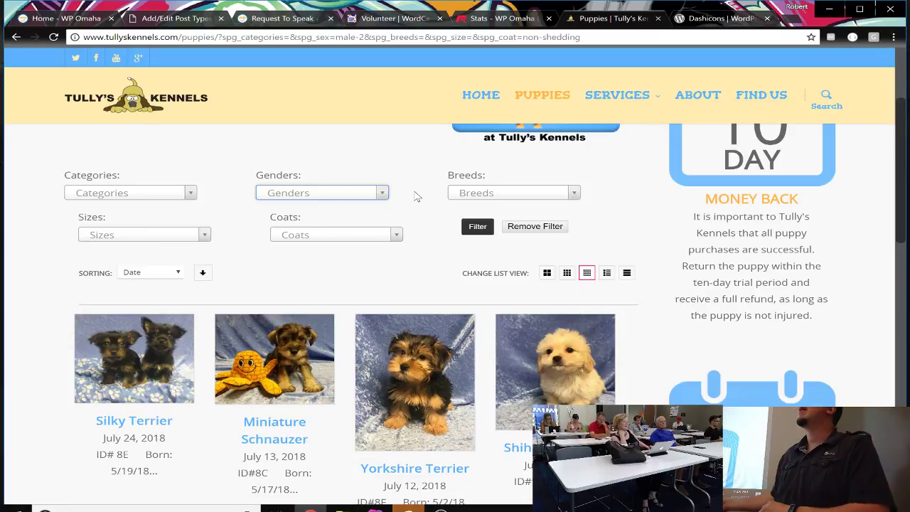
click(482, 202)
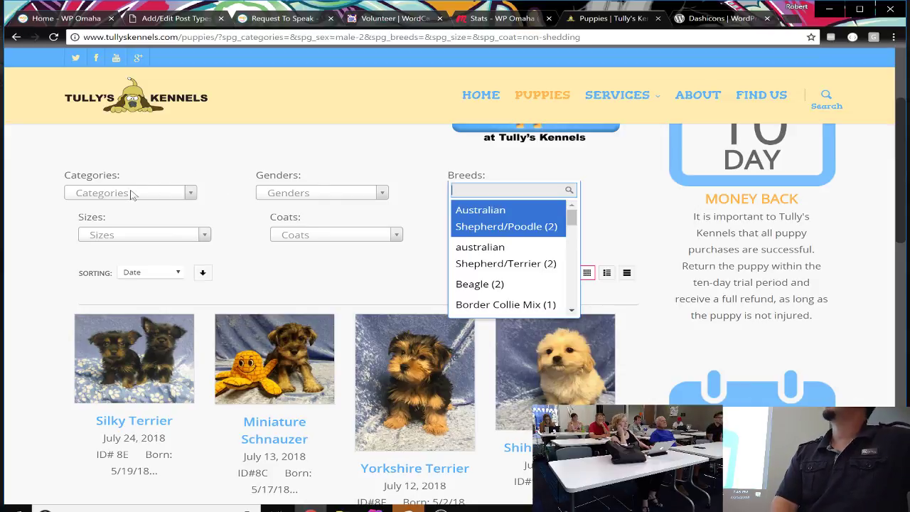
click(157, 197)
click(156, 197)
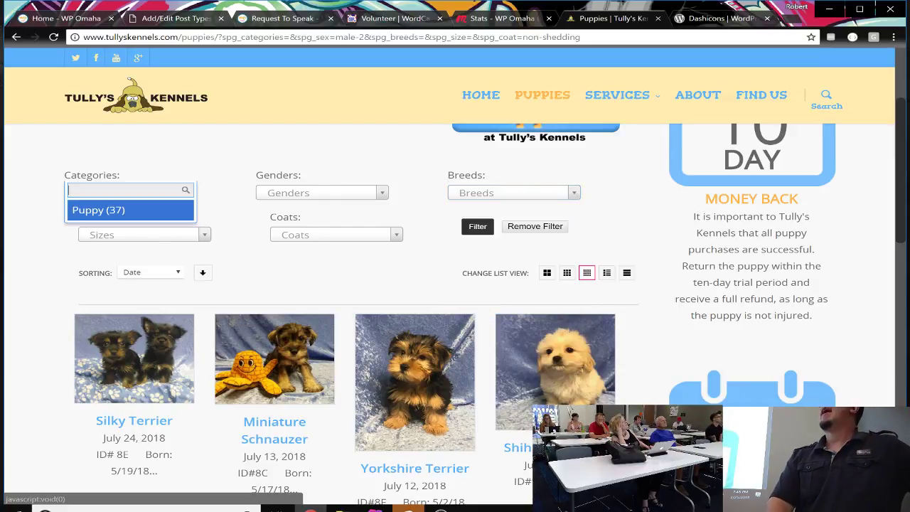
click(198, 166)
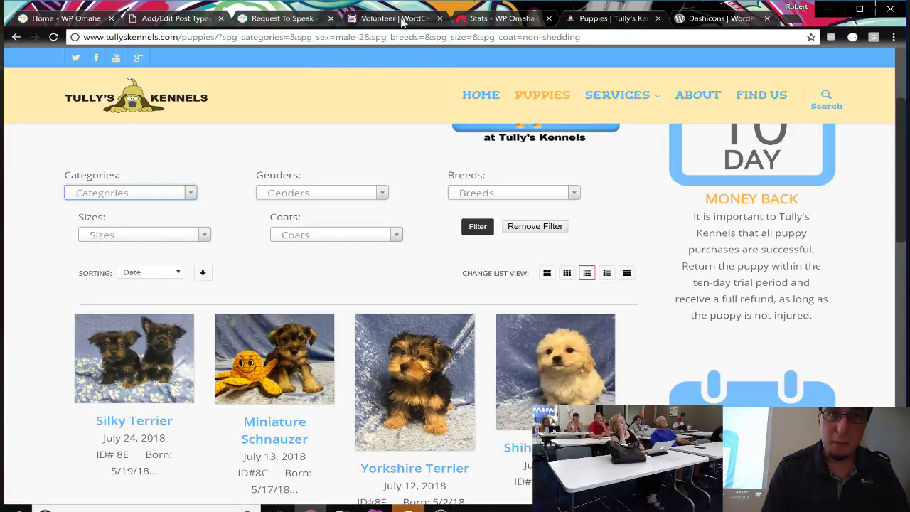
click(350, 199)
click(417, 221)
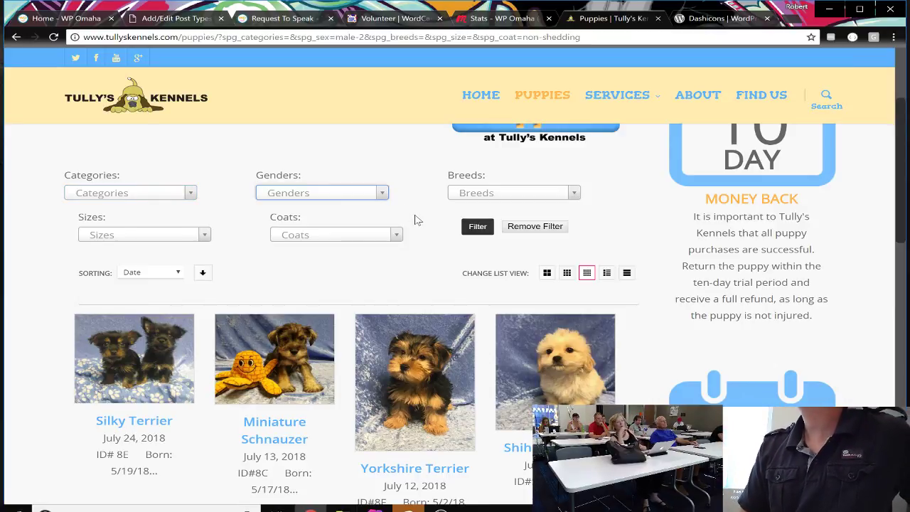
Step: Check the dashicons-groups icon, then return to the CPT UI post type editor
click(718, 19)
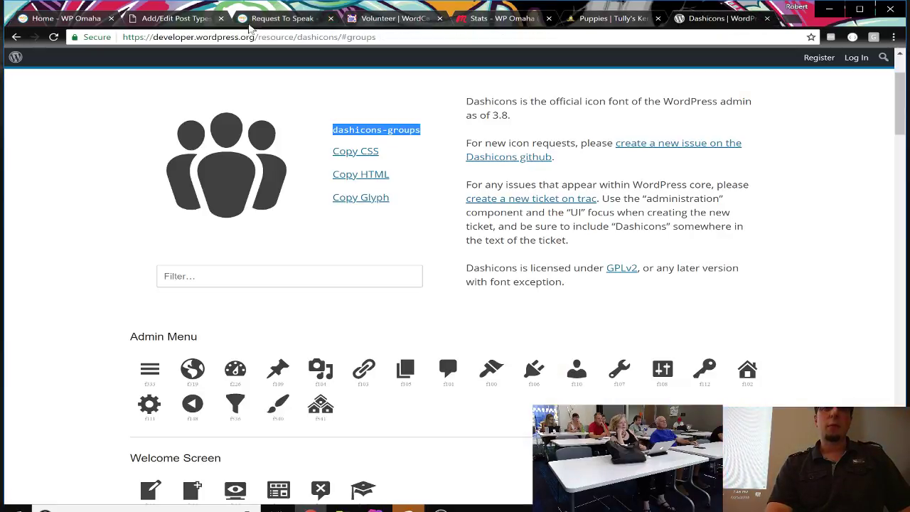
click(213, 18)
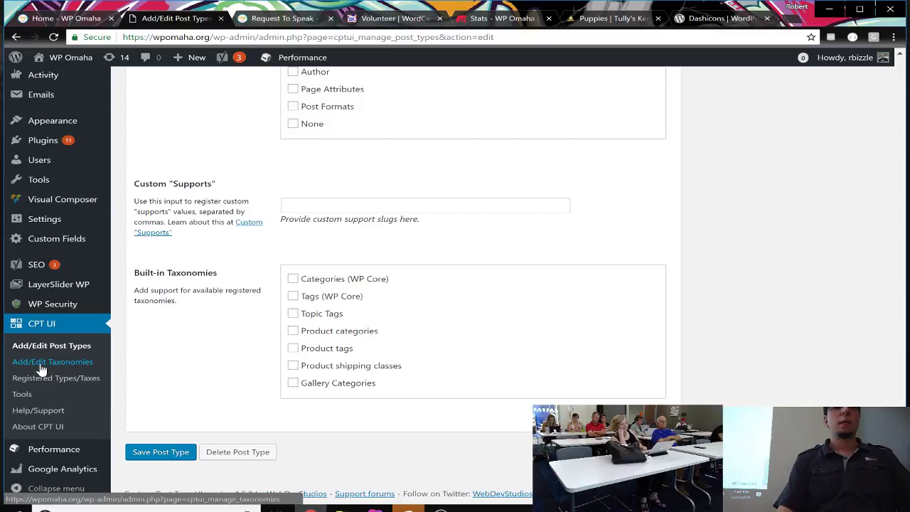
Step: Save the organizer post type and confirm the 'successfully updated' notice
click(170, 460)
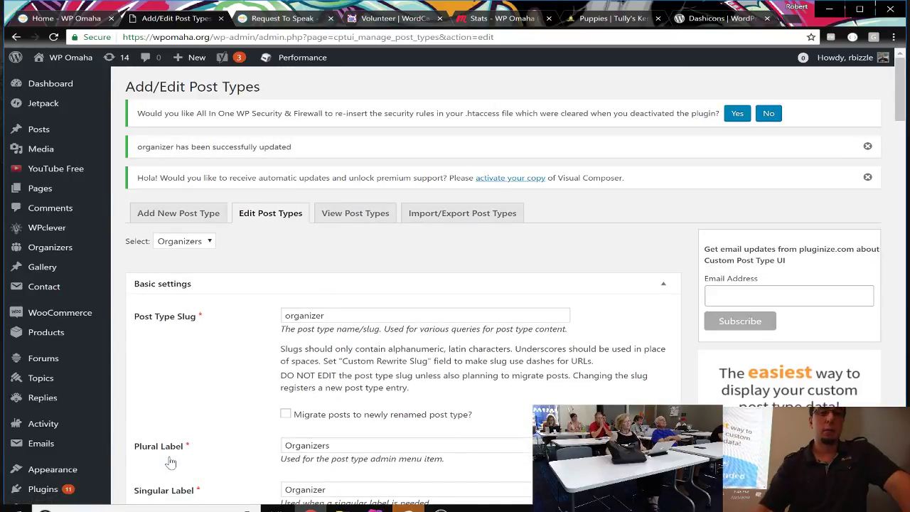
scroll(300, 416, down, 8)
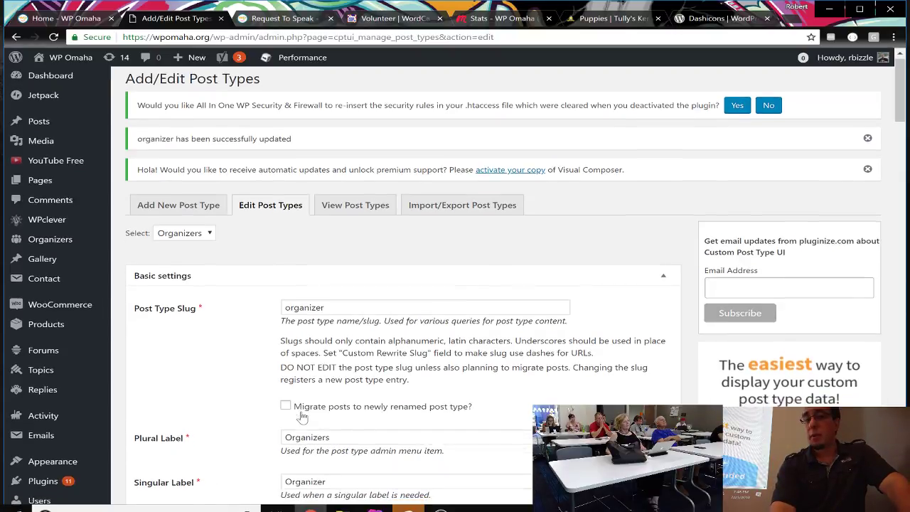
scroll(300, 416, down, 2)
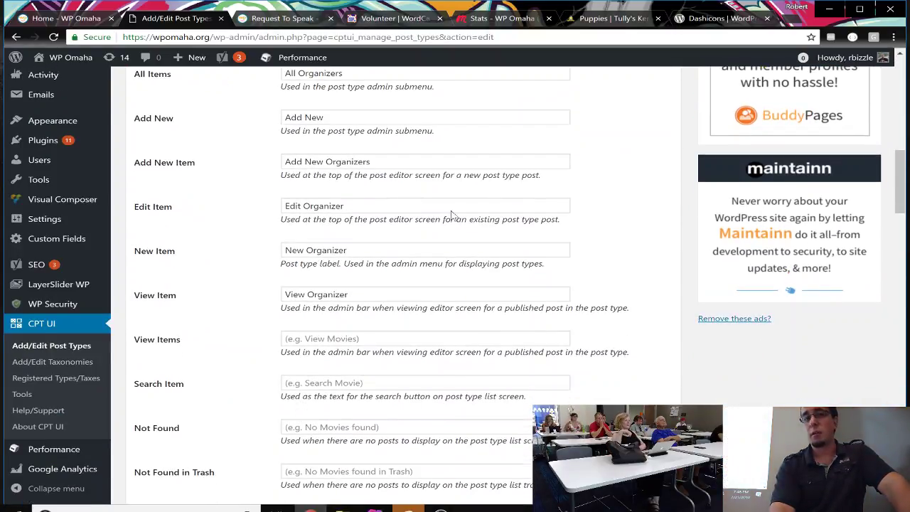
Step: View the wpomaha.org/organizers archive with its single organizer, then return to the post type editor
click(209, 39)
text(/)
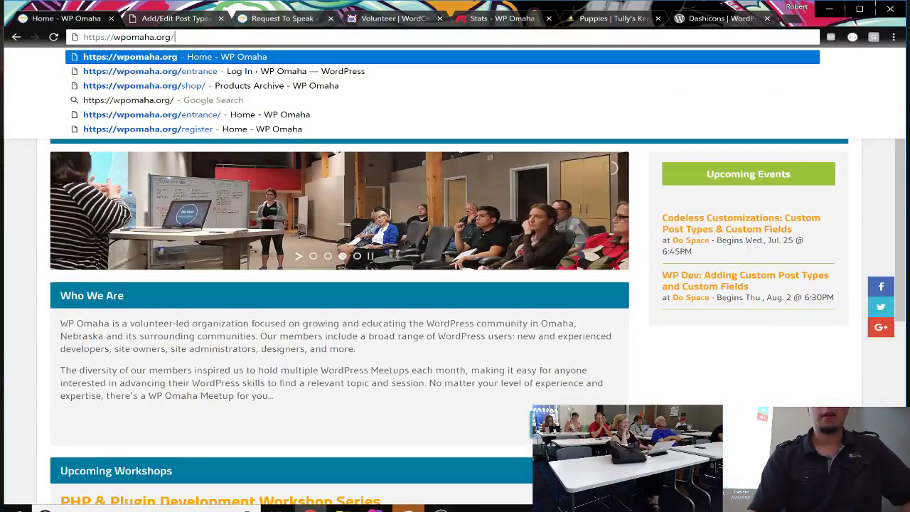
text(organizers)
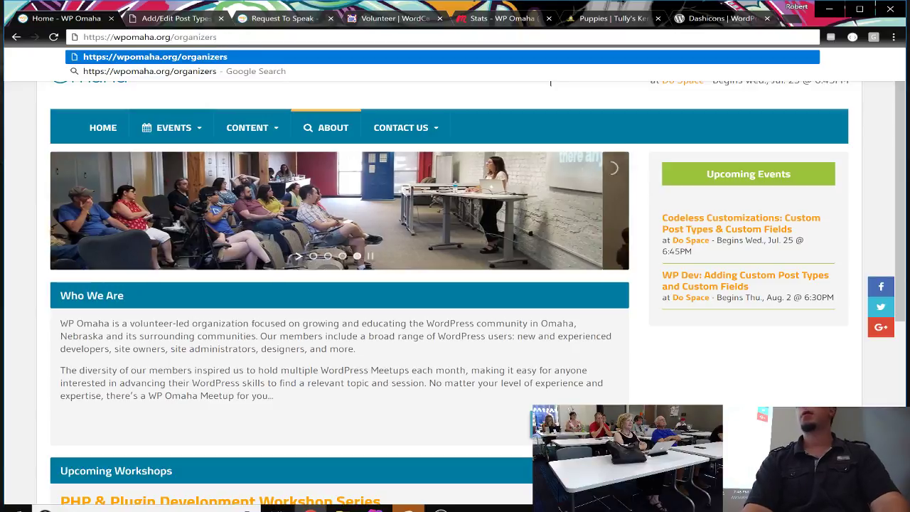
key(Return)
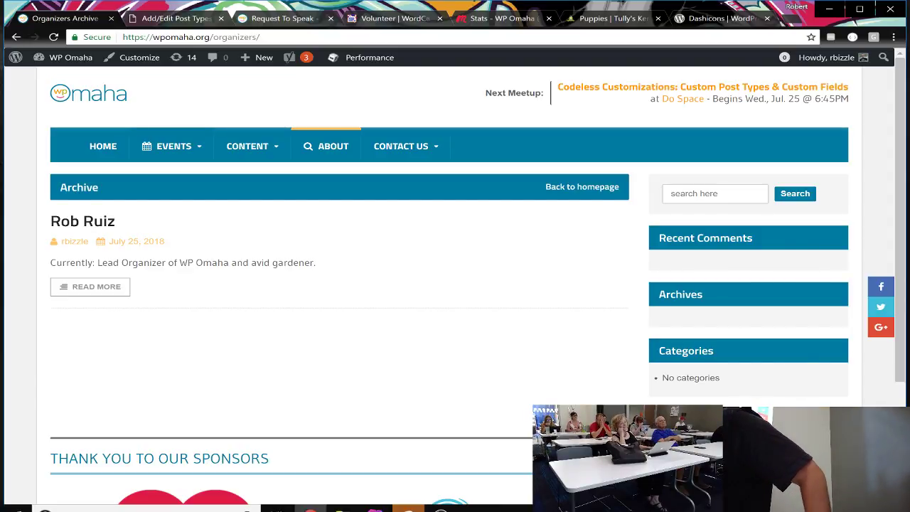
click(205, 18)
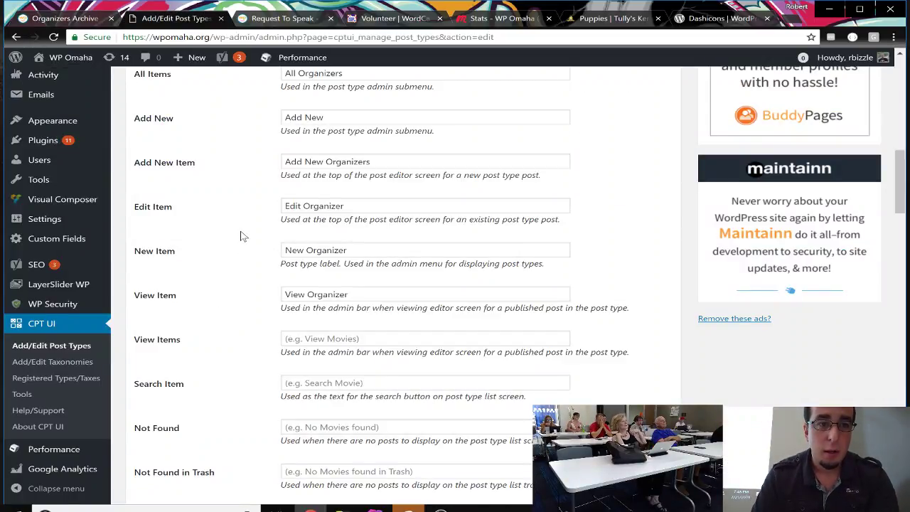
Step: Open the Organizers admin list from the sidebar, showing its one published organizer
scroll(60, 175, down, 2)
scroll(60, 174, up, 3)
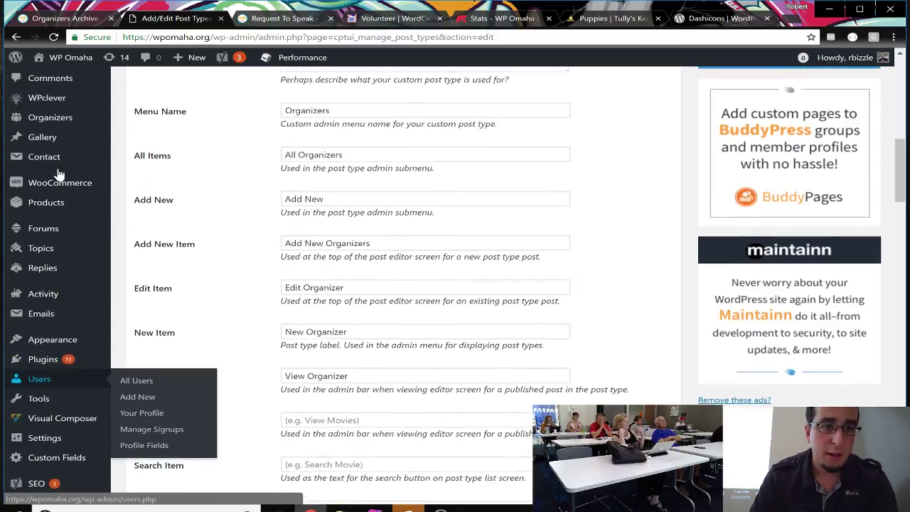
scroll(59, 174, down, 2)
scroll(60, 176, up, 2)
scroll(60, 174, up, 1)
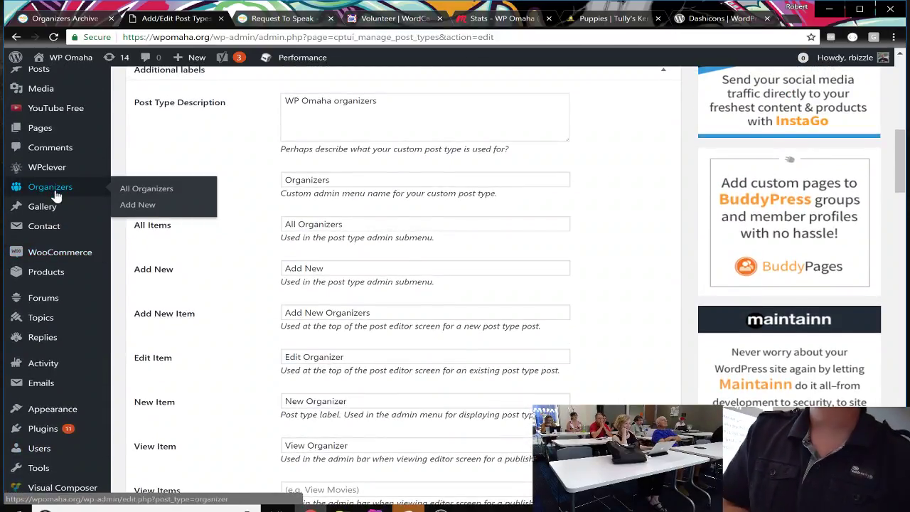
click(54, 189)
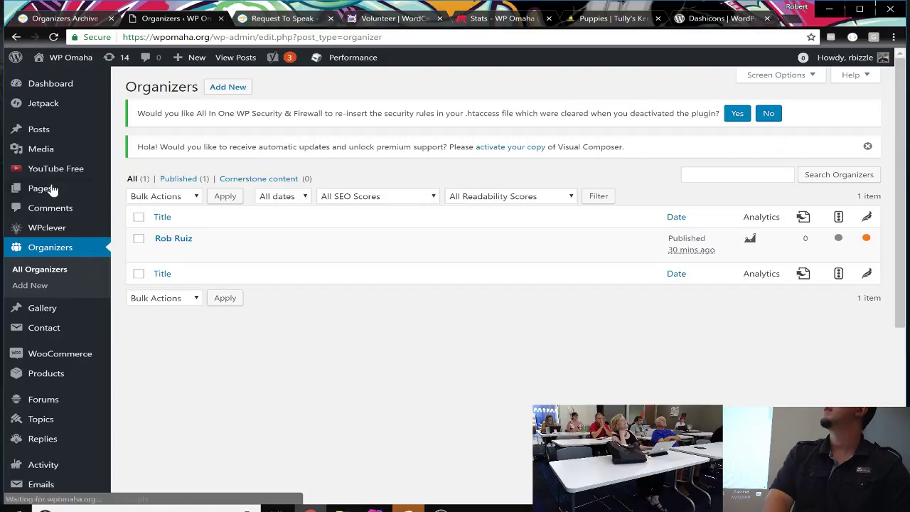
Step: Publish a new organizer titled with the person's full name and content 'WP Omaha Admin Organizer'
click(233, 87)
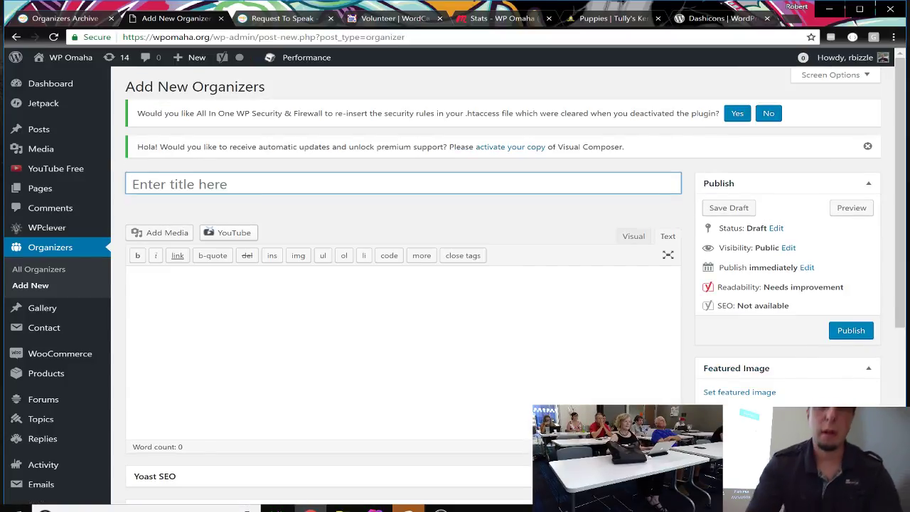
key(Tab)
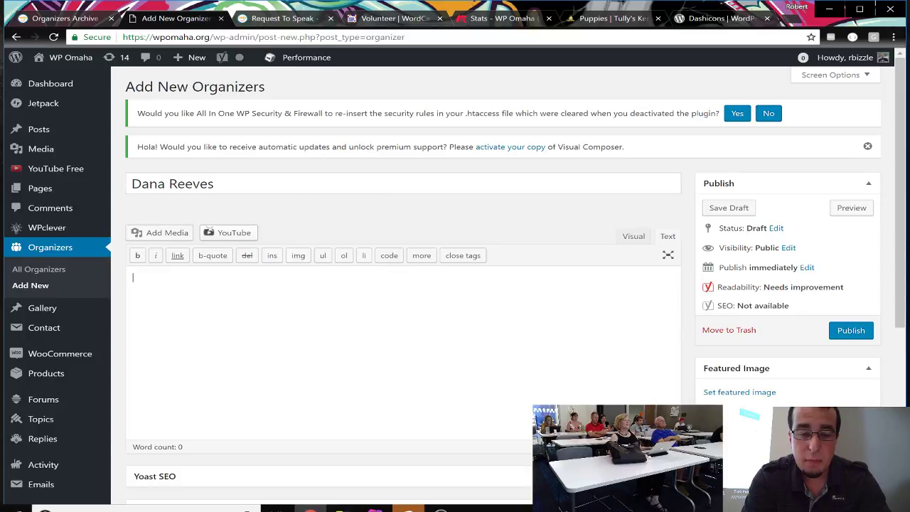
text(WP Omaha )
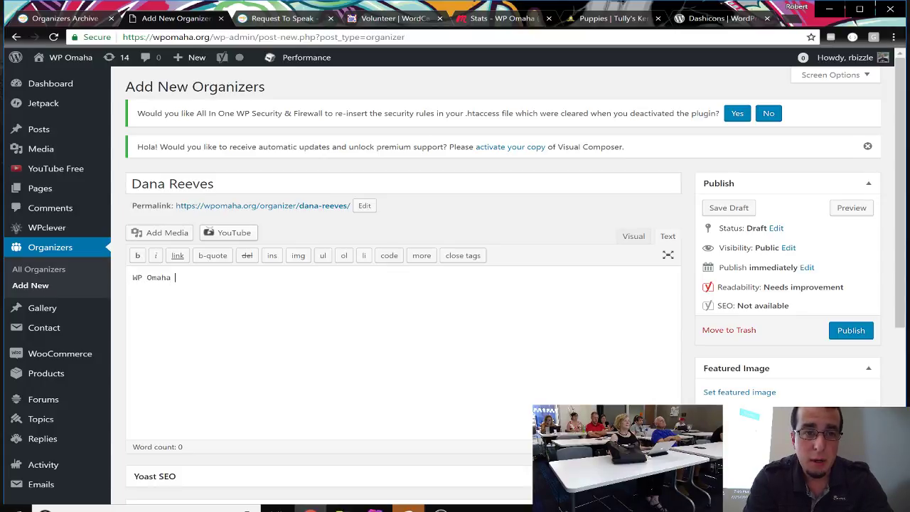
text(Admin Og)
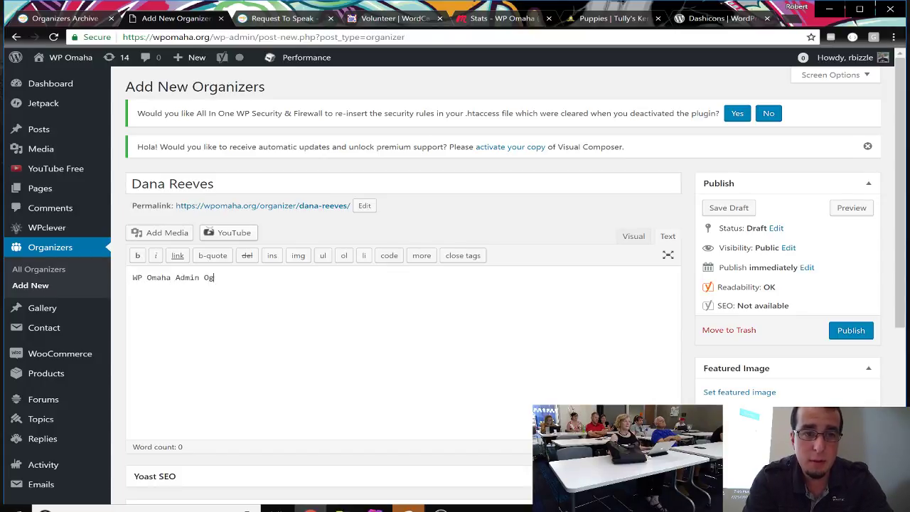
key(BackSpace)
text(rganizer)
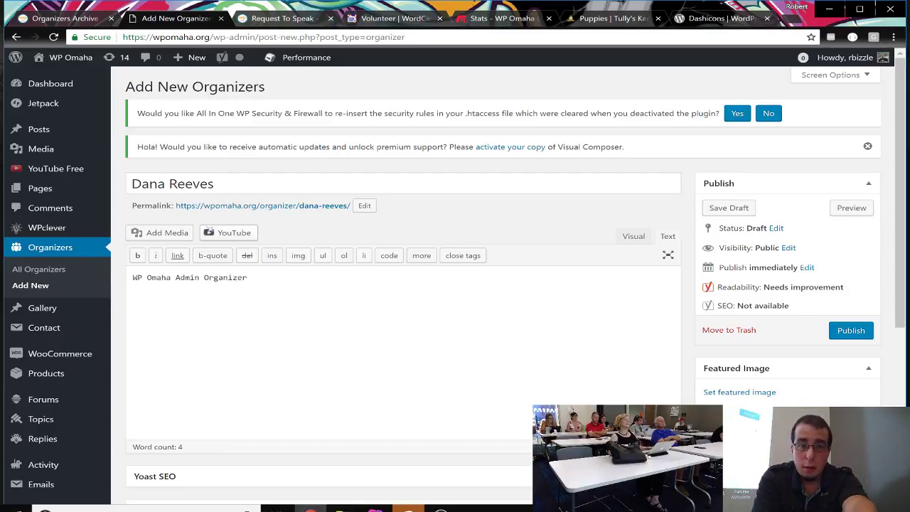
click(848, 331)
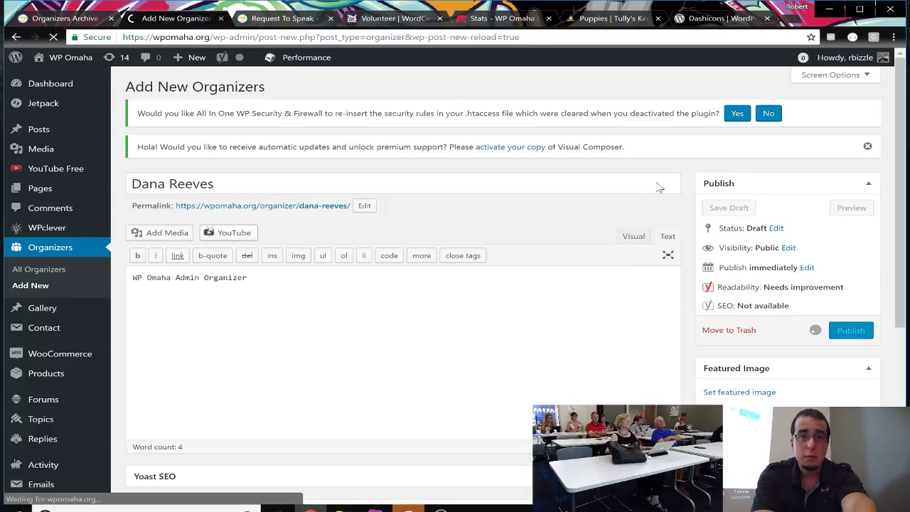
Step: Reload the Organizers Archive tab so the new organizer appears above the existing one
click(50, 21)
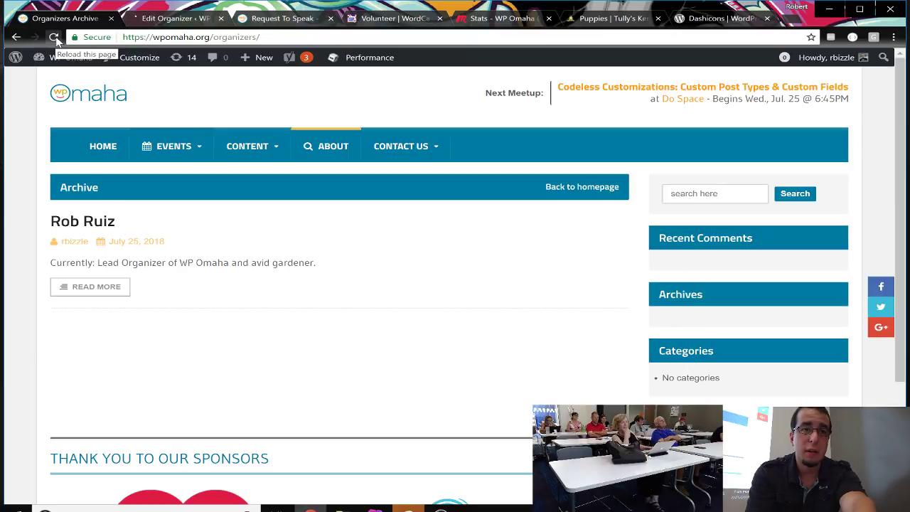
click(54, 37)
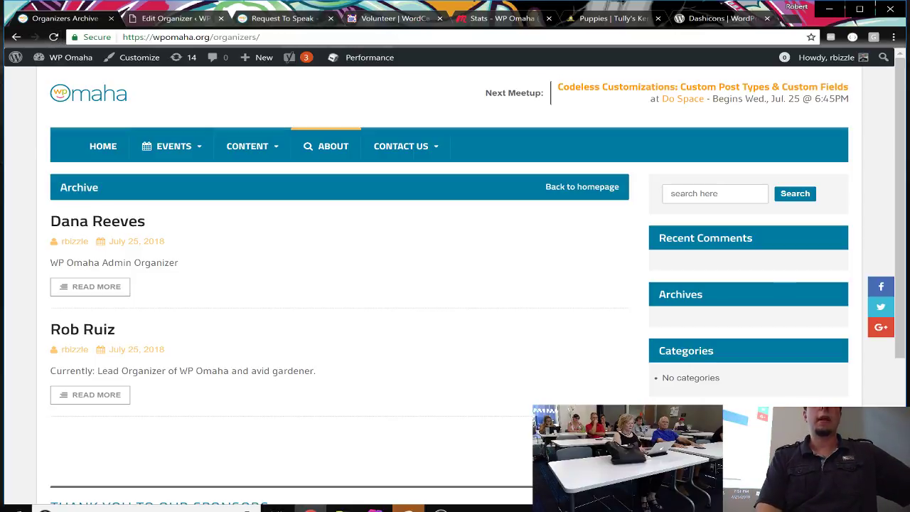
click(169, 21)
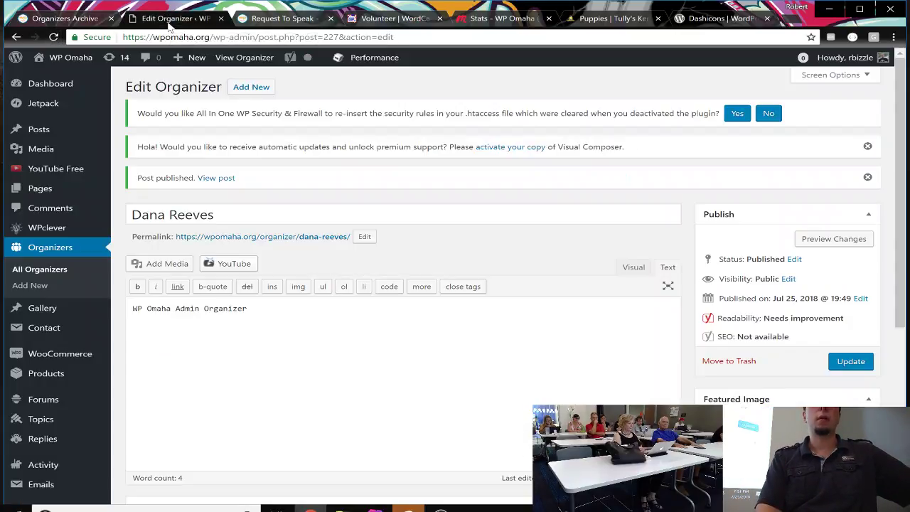
Step: Switch to the Tully's Kennels puppies tab with its male-gender, non-shedding coat filters
click(614, 21)
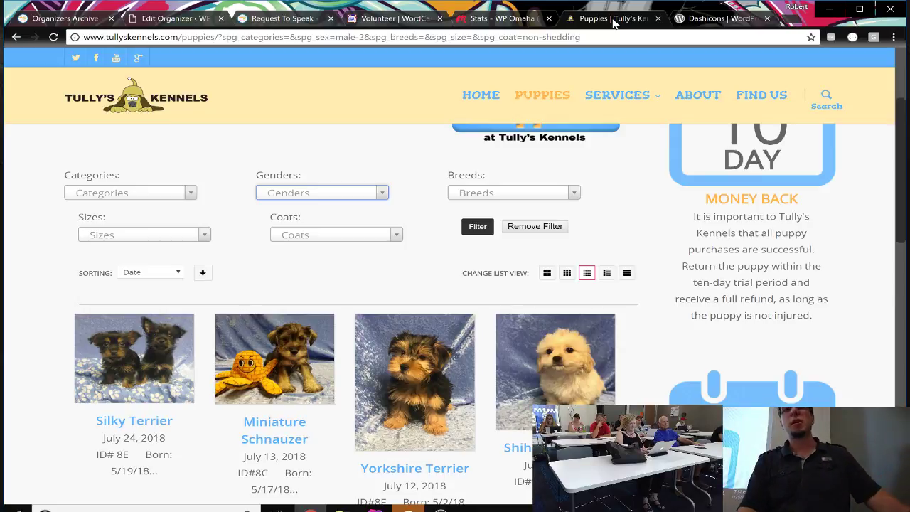
Step: Load highschoolimpressions.com in a new Chrome tab
click(788, 21)
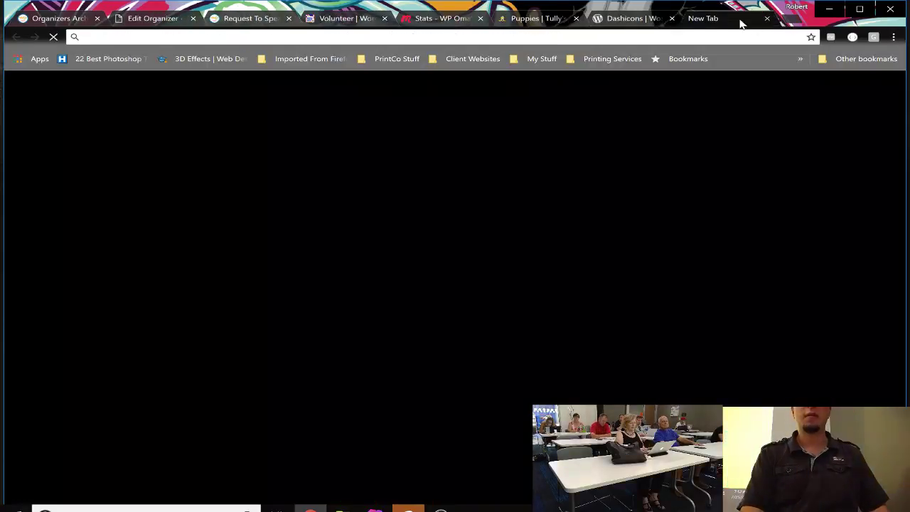
text(h)
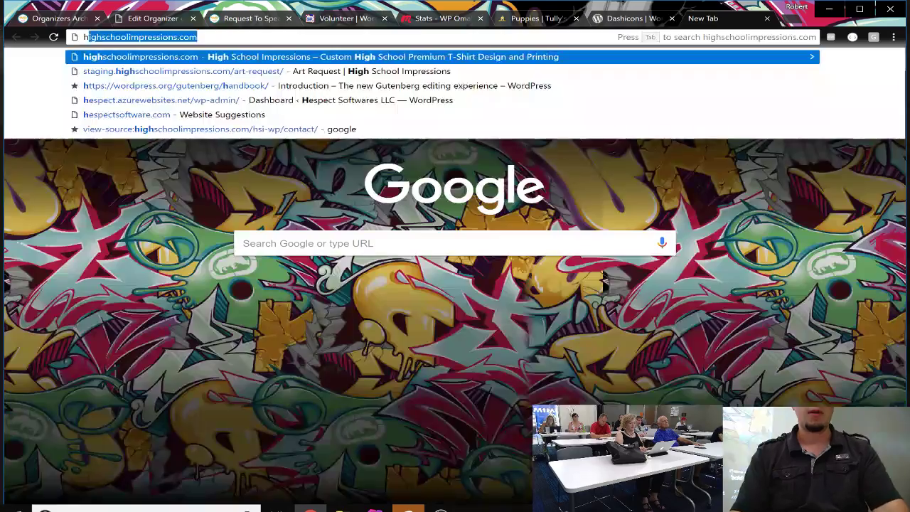
text(ighschol)
key(BackSpace)
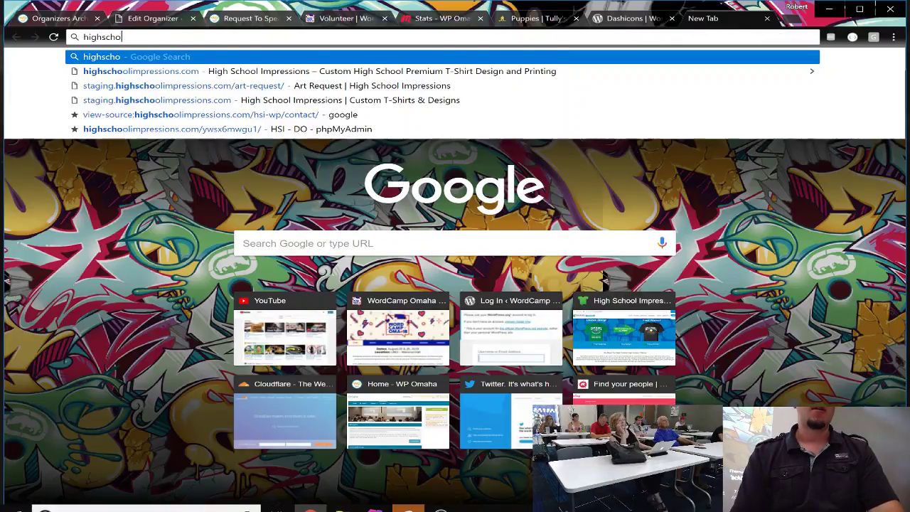
text(ol)
key(Return)
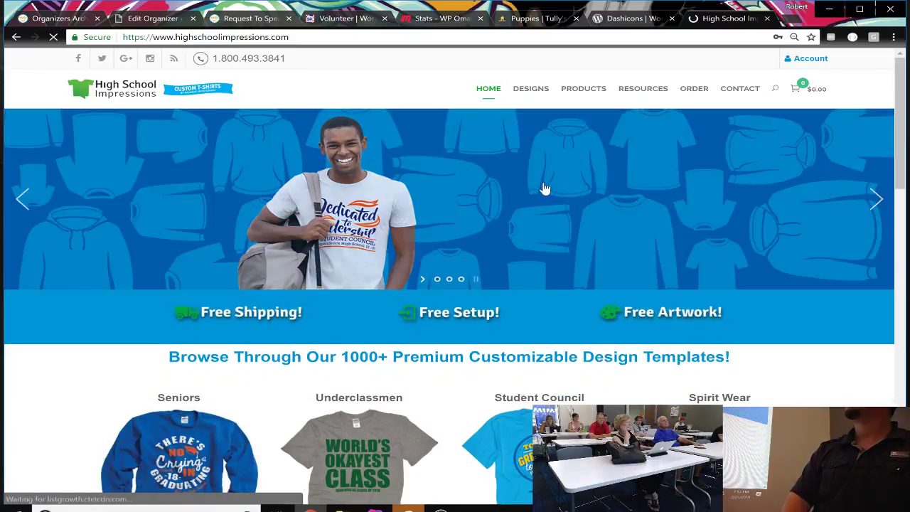
Step: Open the DESIGNS gallery of featured shirts such as ART-013-w and BND-062-w
click(531, 98)
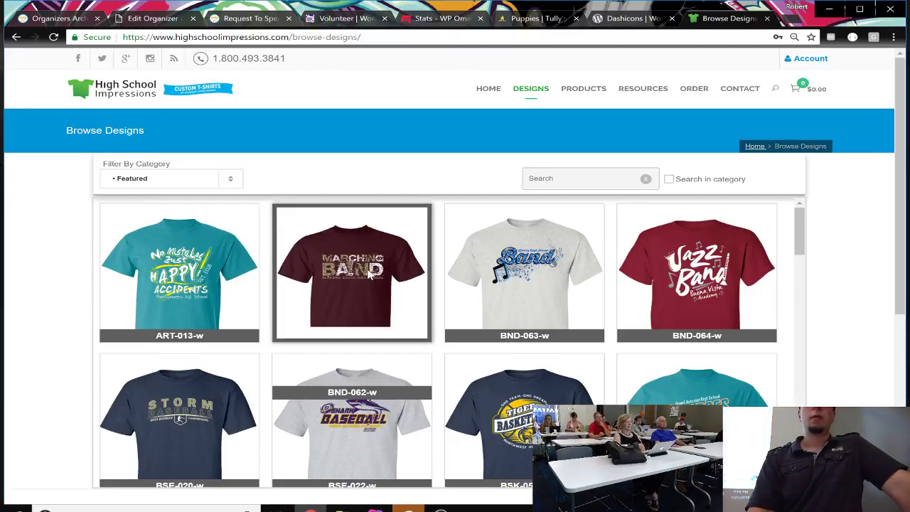
Step: Browse the featured design cards and reveal the Account Login/Register dropdown
mouse_move(369, 275)
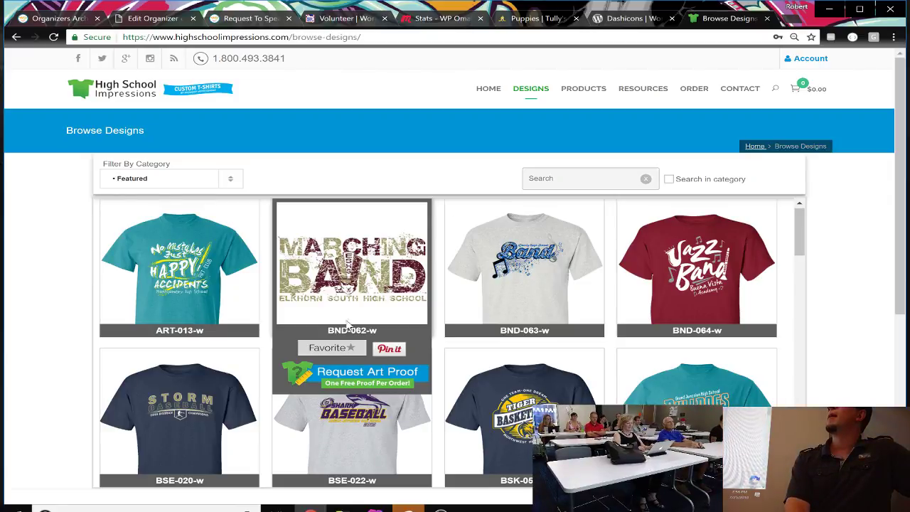
mouse_move(215, 263)
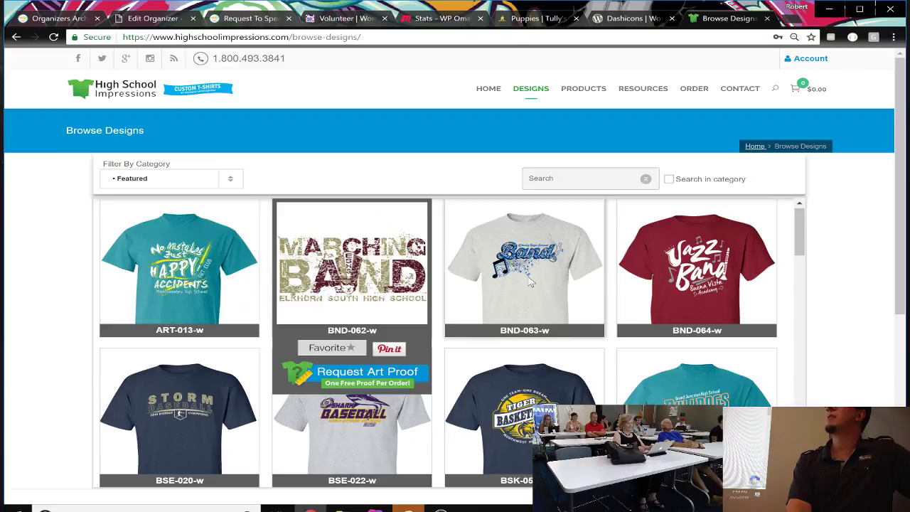
mouse_move(530, 283)
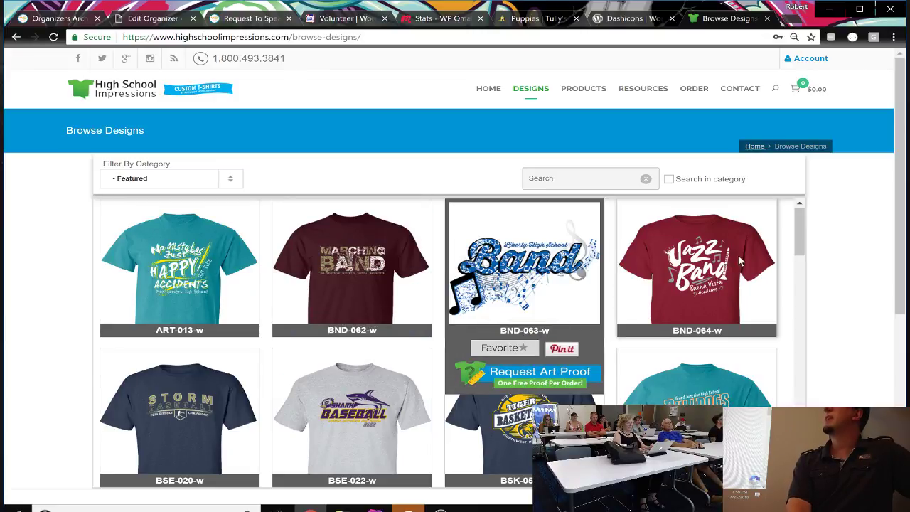
mouse_move(720, 267)
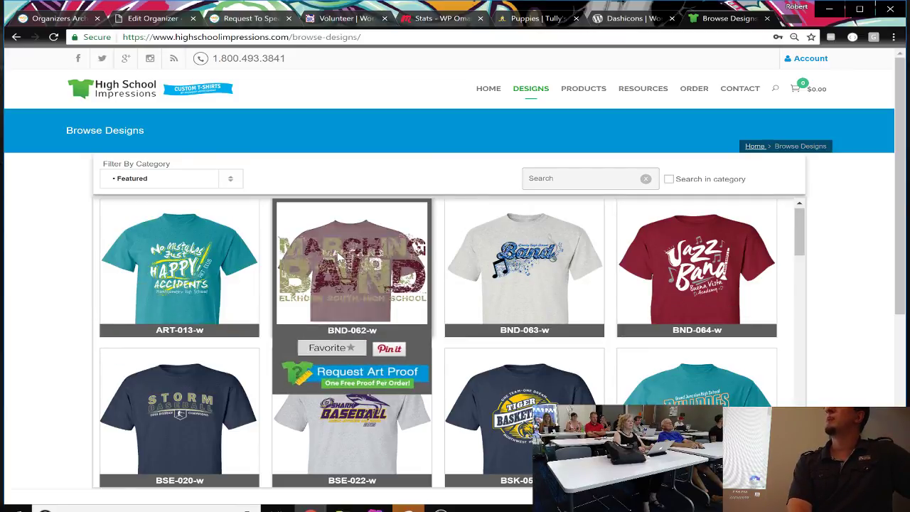
mouse_move(346, 257)
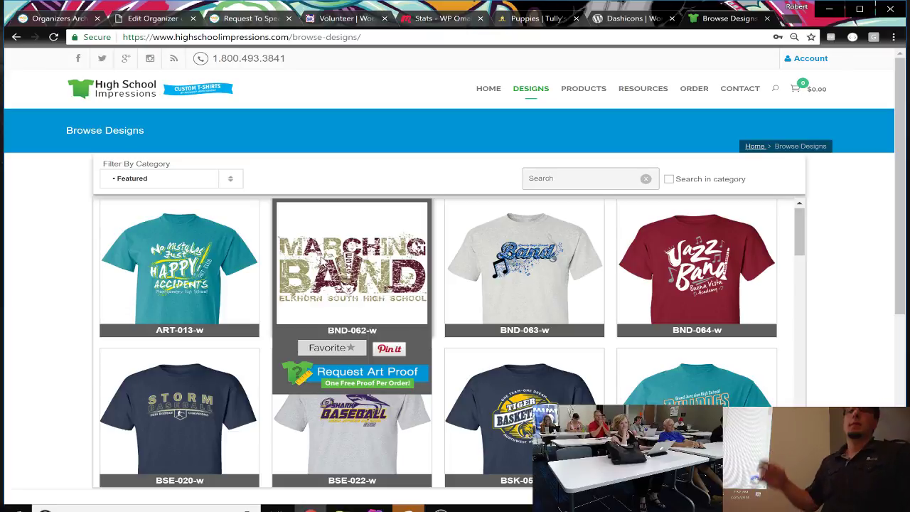
Step: Log in through the Account dropdown to reach the Dashboard showing 158 orders awaiting processing
mouse_move(807, 60)
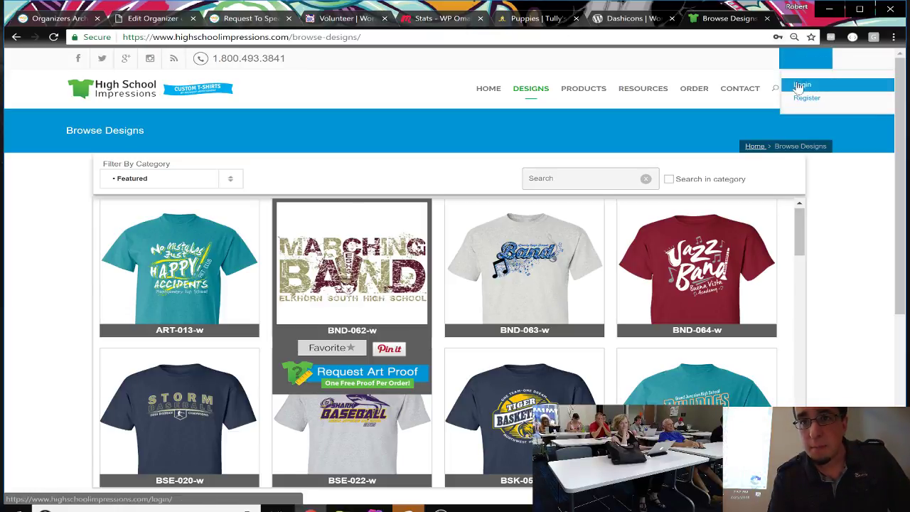
click(802, 85)
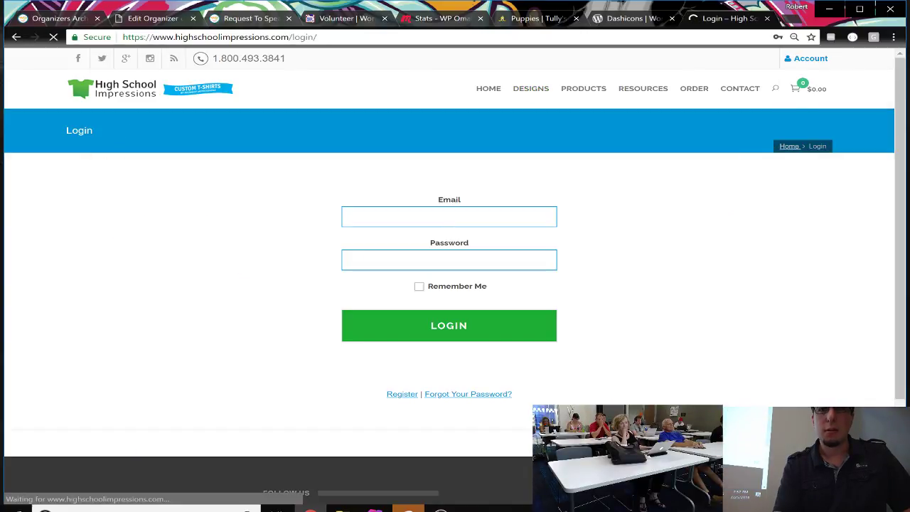
click(459, 332)
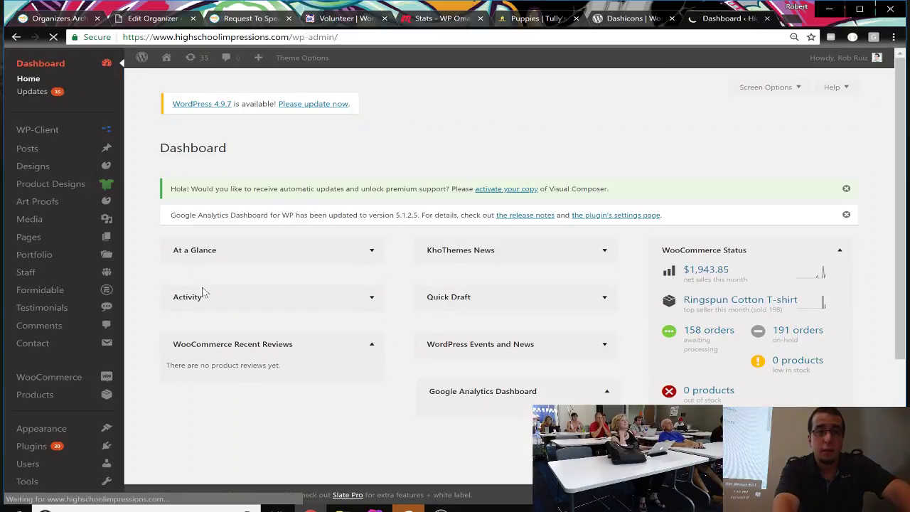
mouse_move(55, 193)
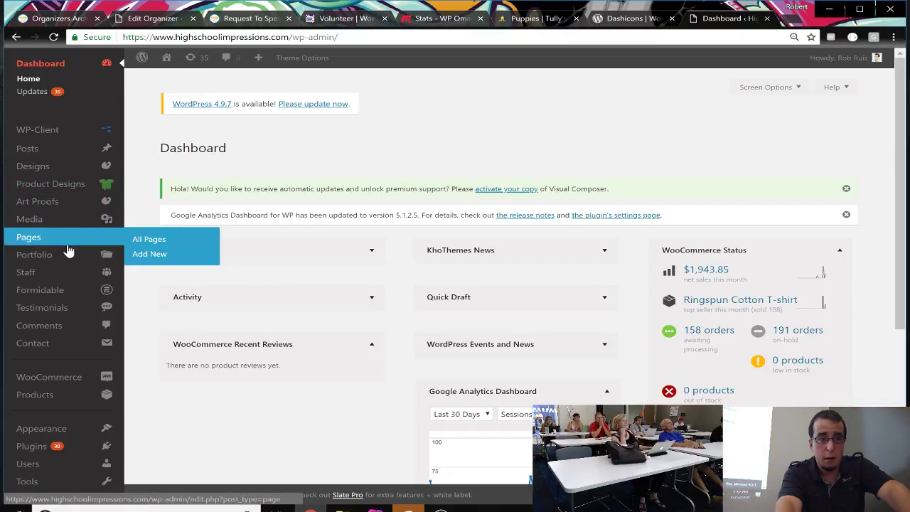
Step: Open the All Designs admin list of 2,034 items, topped by TF-046-w and TF-045-w
click(57, 162)
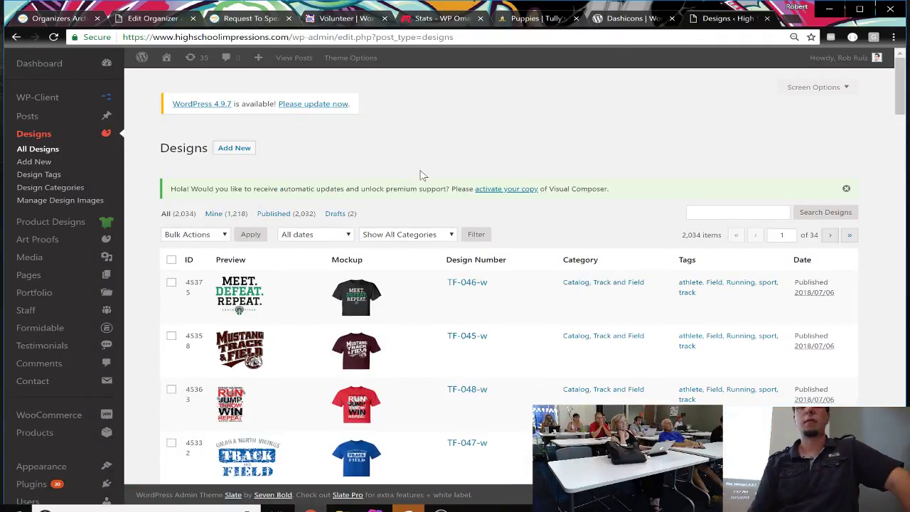
scroll(538, 236, down, 2)
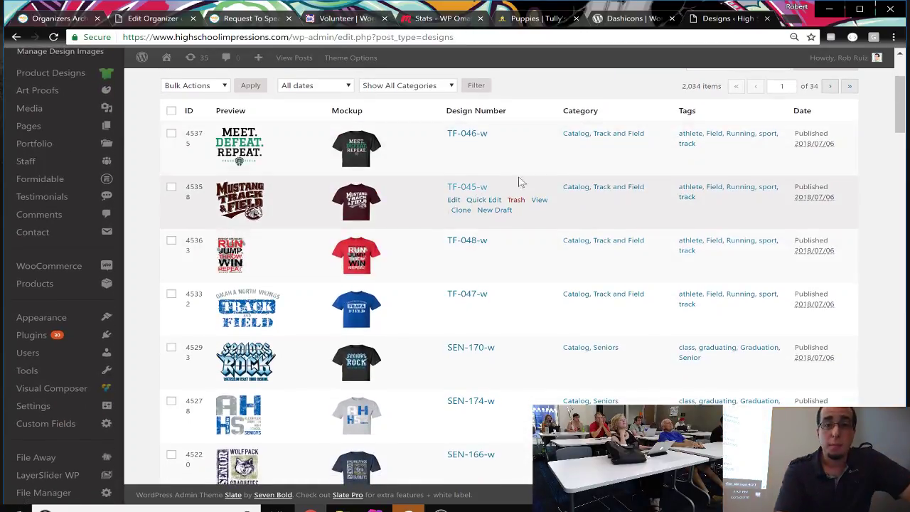
Step: Open design TF-045-w and review its Orientation, Transparent PNG and featured image fields
click(467, 188)
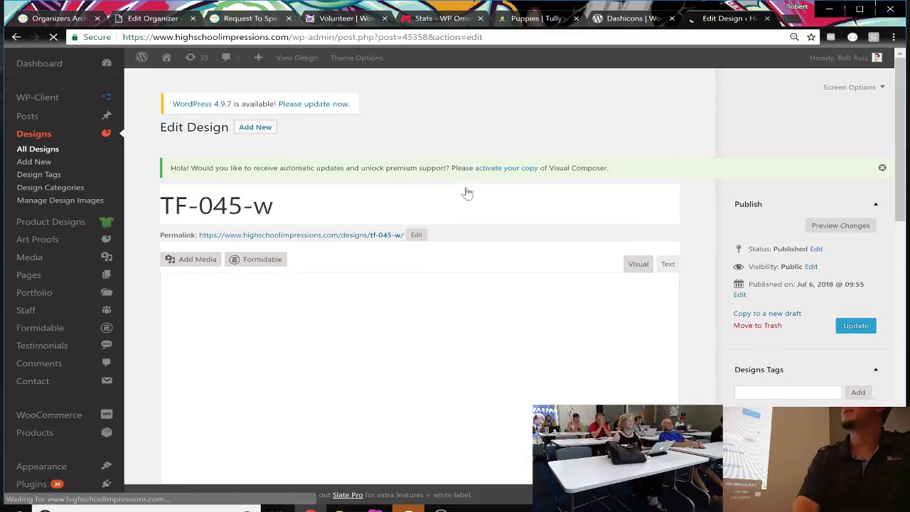
scroll(467, 193, down, 5)
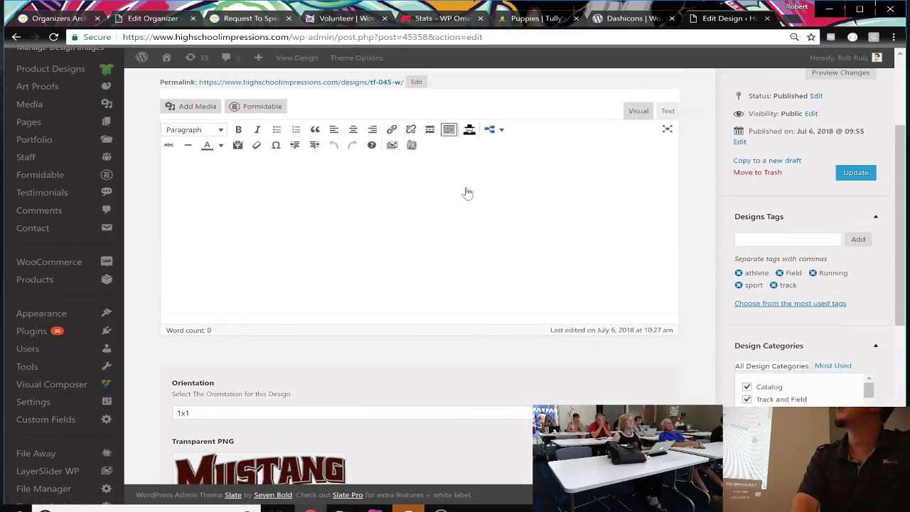
scroll(467, 193, down, 3)
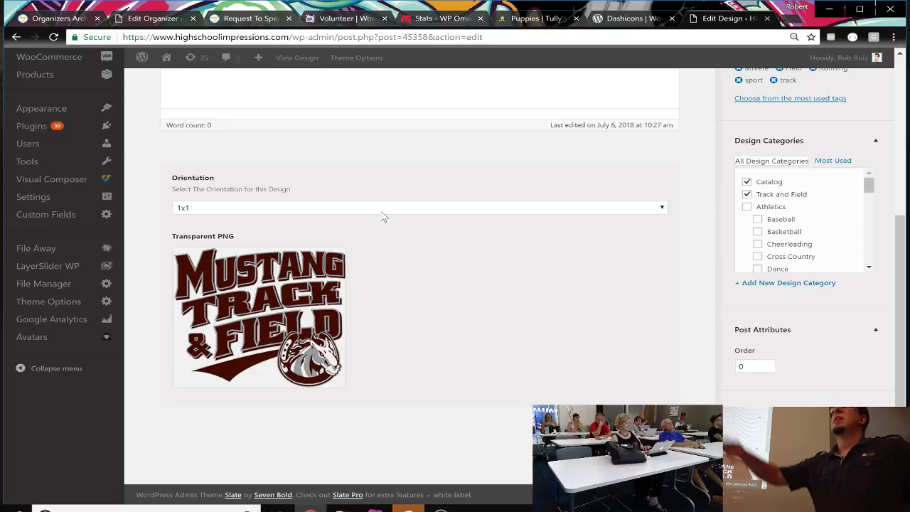
mouse_move(342, 262)
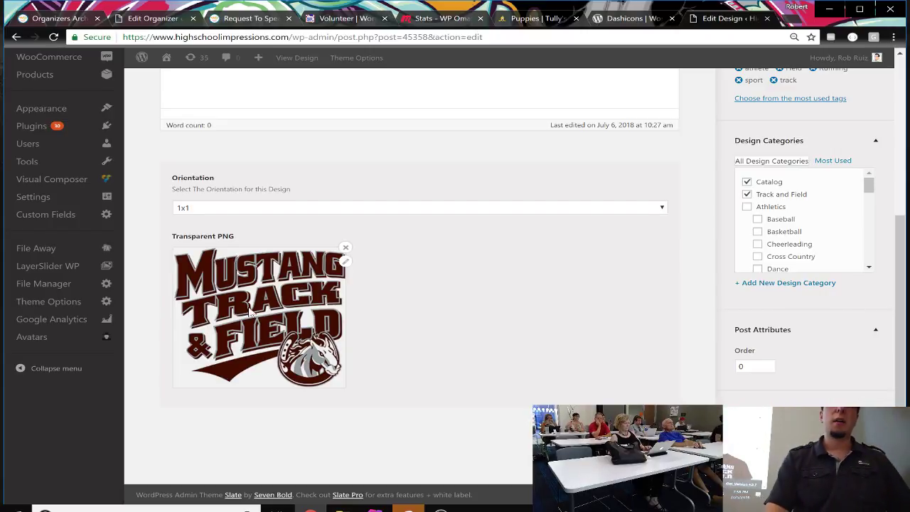
scroll(443, 331, down, 2)
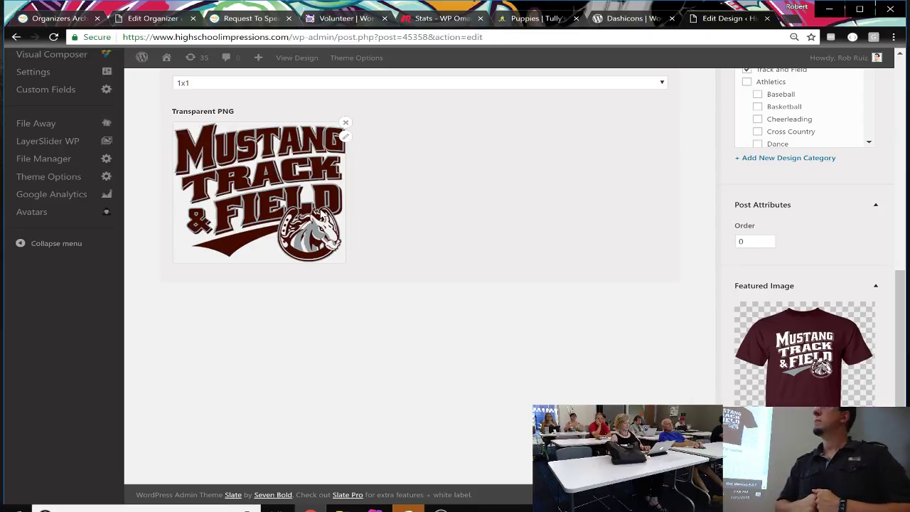
scroll(336, 242, up, 3)
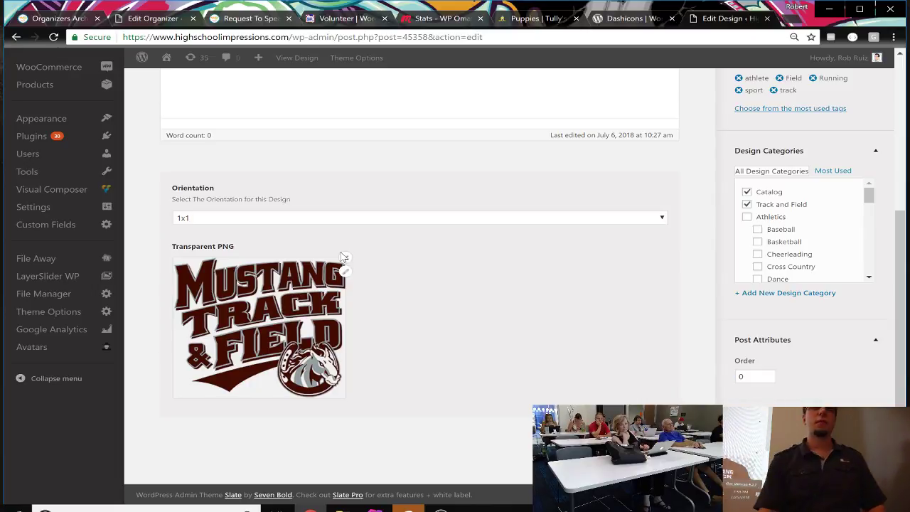
Step: Switch to the WP Omaha admin and view its empty Custom Fields field groups list
click(152, 24)
scroll(93, 363, down, 3)
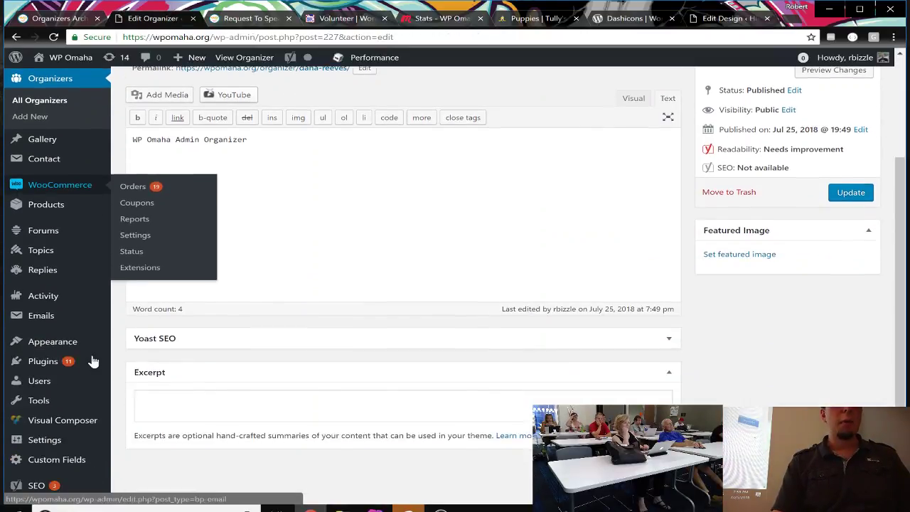
scroll(93, 362, down, 3)
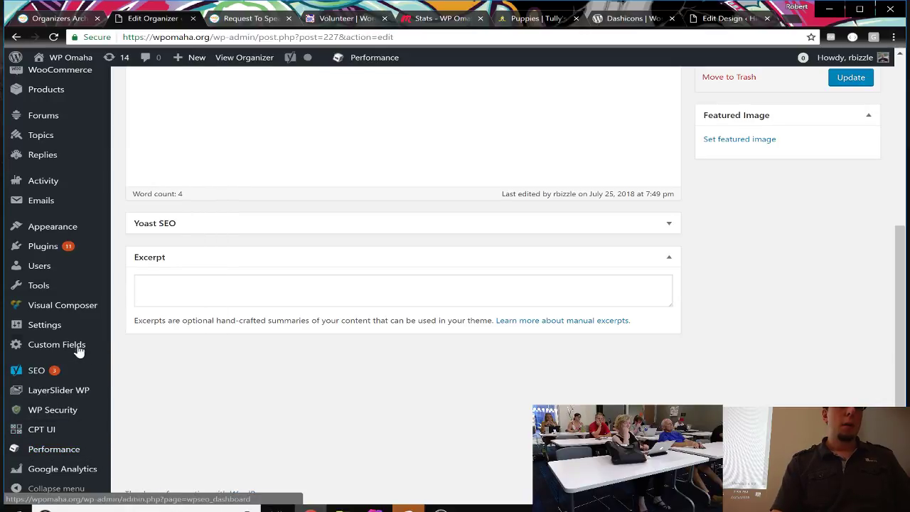
click(77, 347)
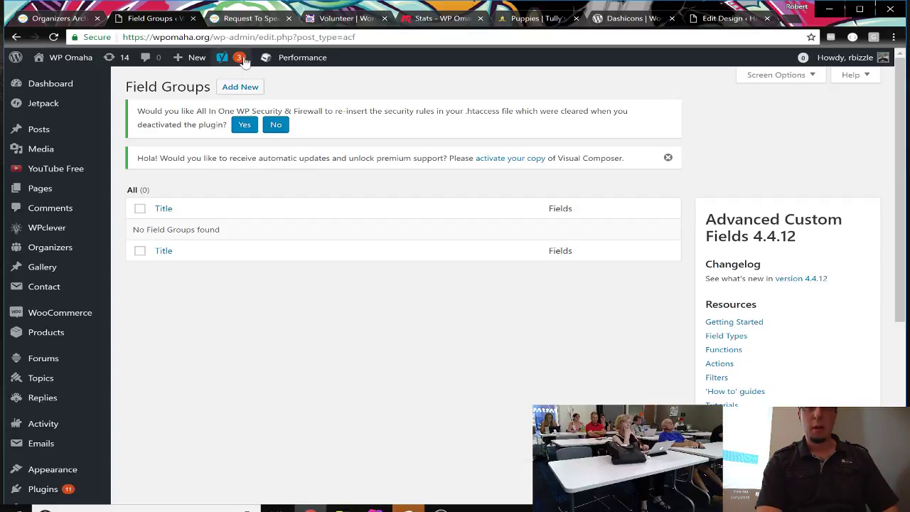
Step: Add a new blank ACF field group from the Field Groups page
click(242, 93)
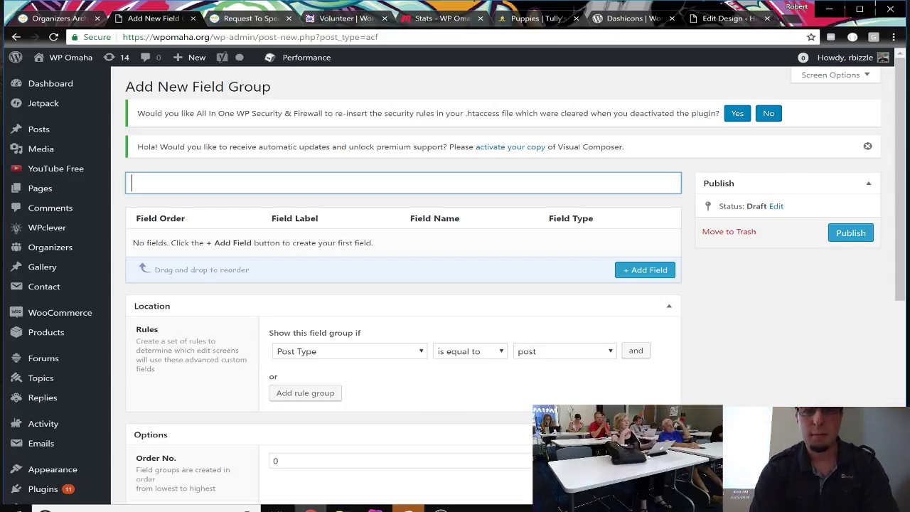
Step: Enter 'Organizer Details' as the new field group's title, correcting typos along the way
text(Organiz)
key(BackSpace)
text(ize)
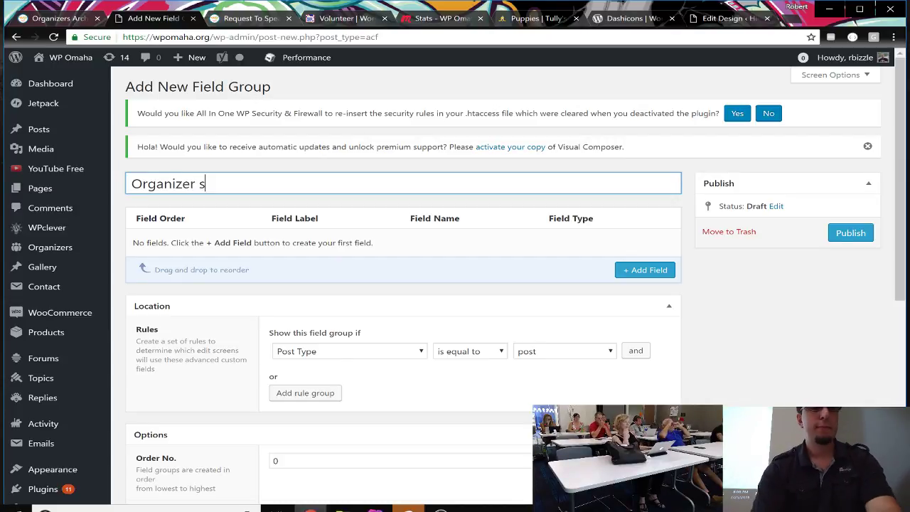
key(BackSpace)
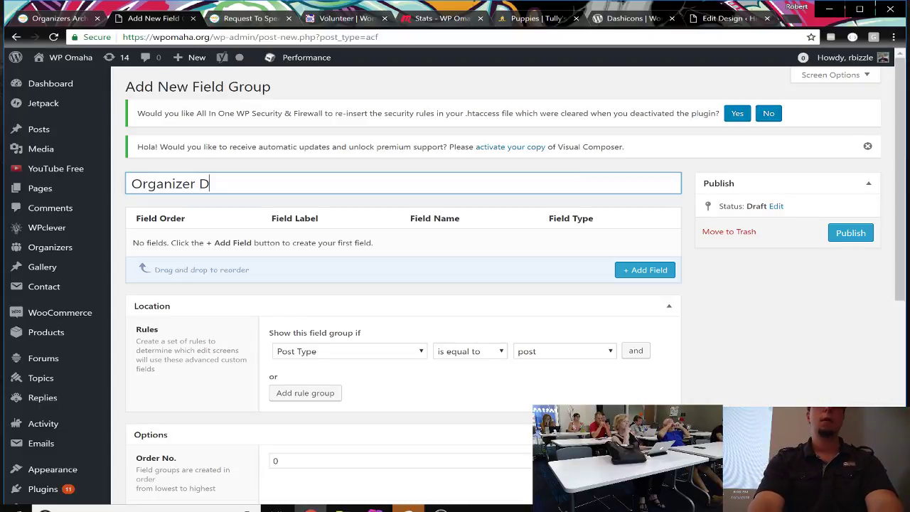
text(Drt)
key(BackSpace)
key(BackSpace)
text(etails)
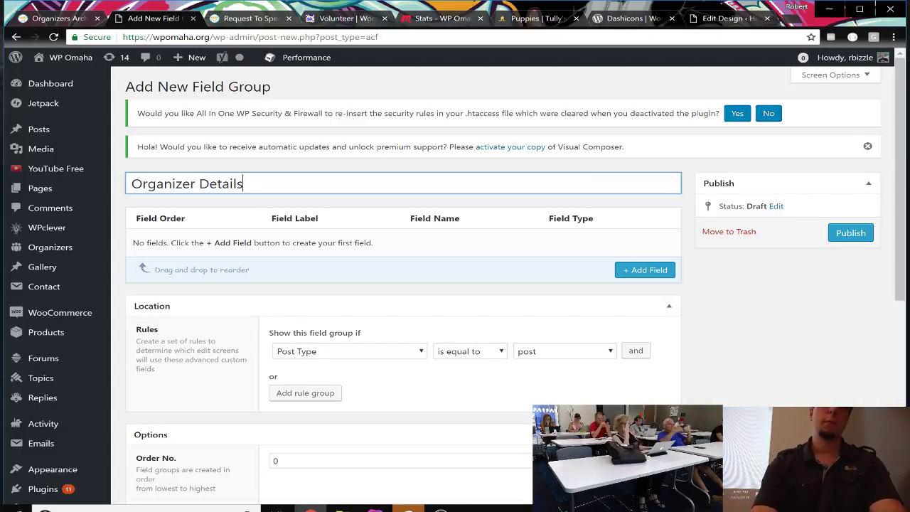
scroll(324, 269, down, 2)
scroll(324, 268, up, 1)
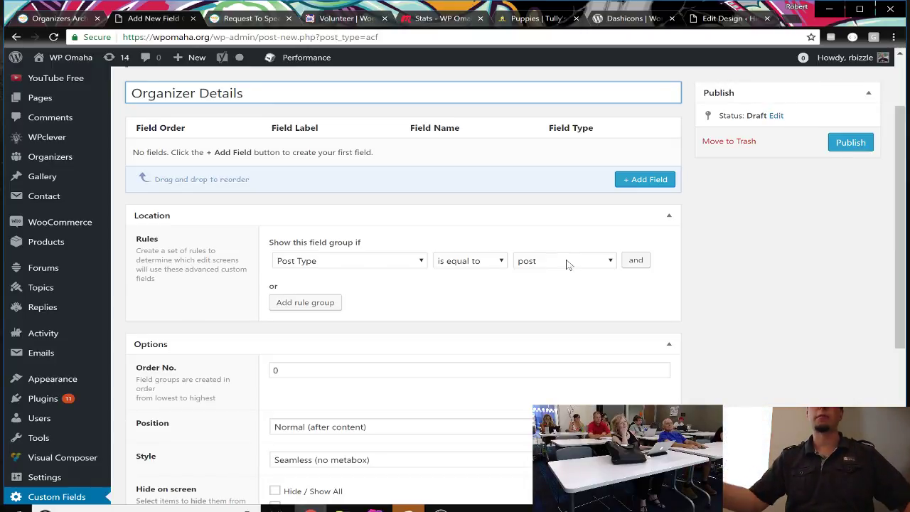
Step: Change the location rule to Post Type is equal to organizer
click(562, 261)
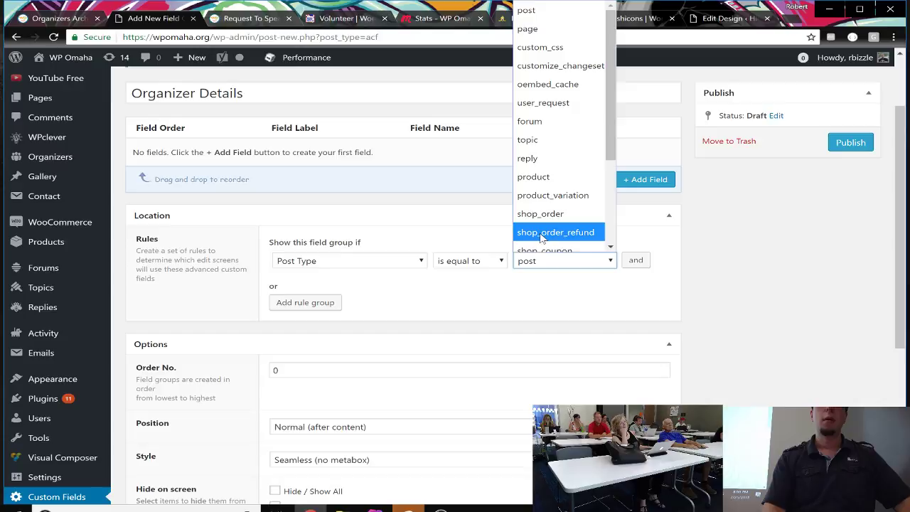
click(569, 283)
click(562, 263)
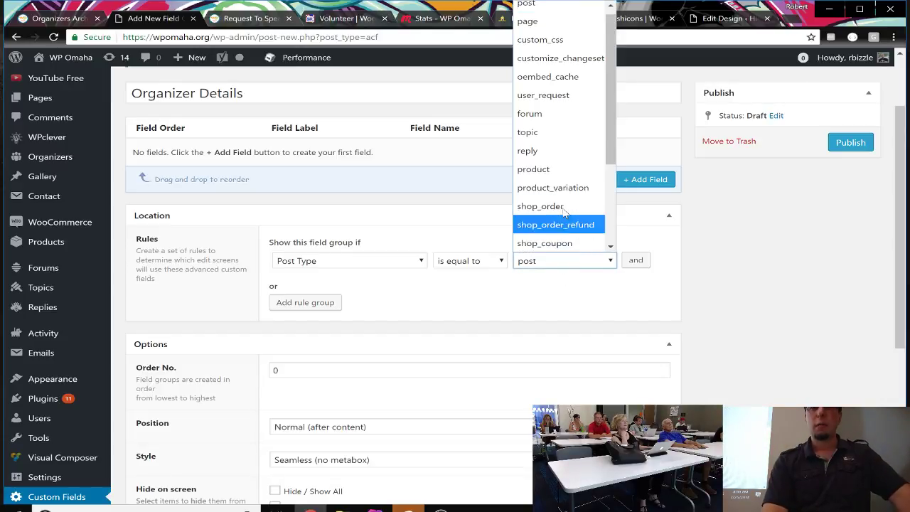
scroll(560, 194, down, 1)
scroll(560, 194, up, 1)
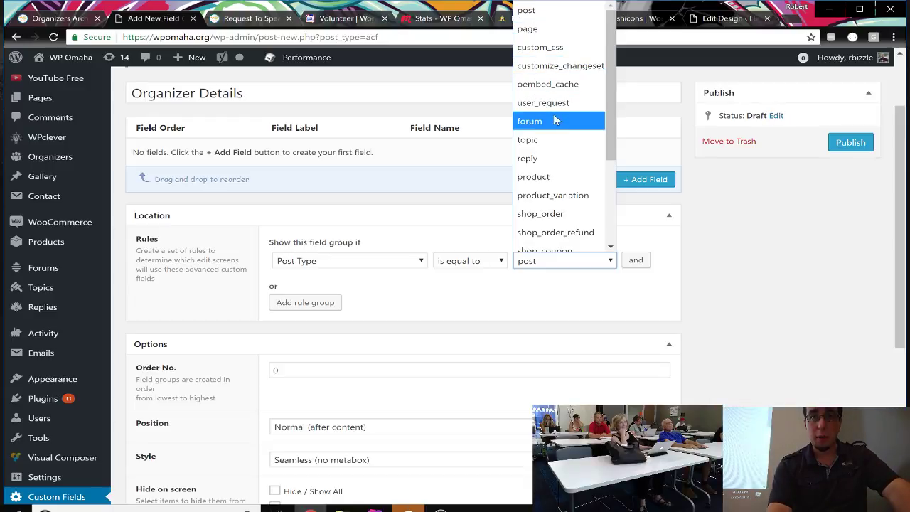
scroll(556, 160, down, 3)
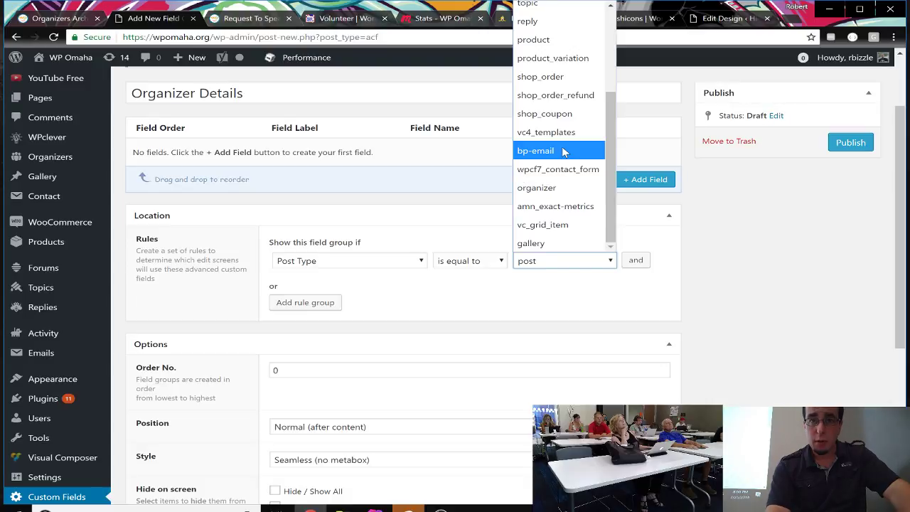
scroll(563, 151, up, 3)
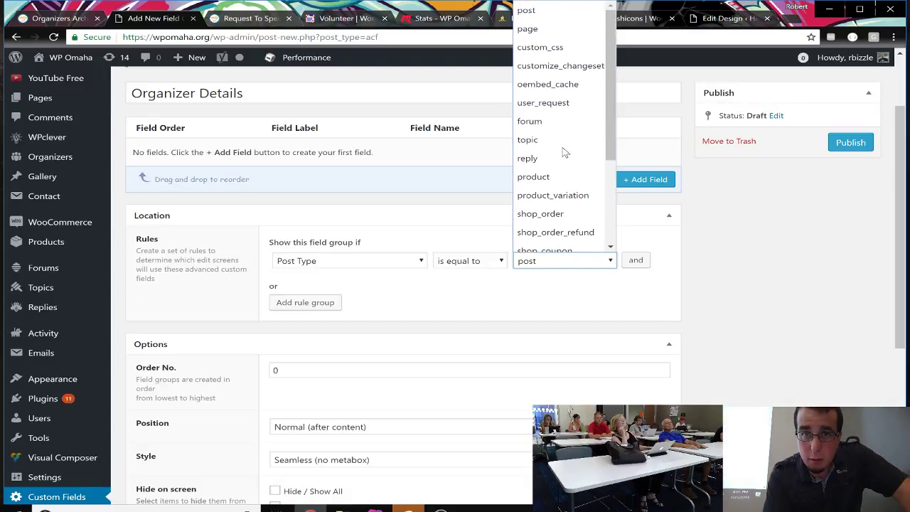
scroll(565, 153, down, 3)
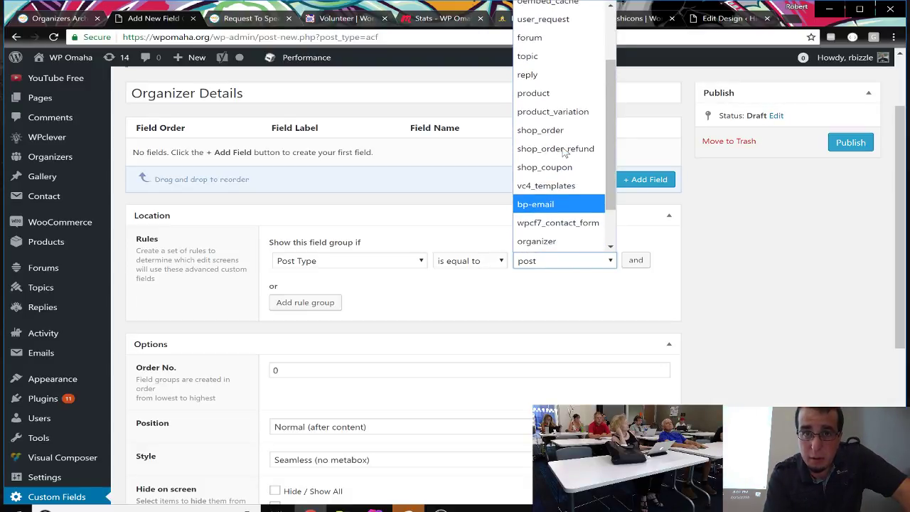
scroll(564, 152, down, 1)
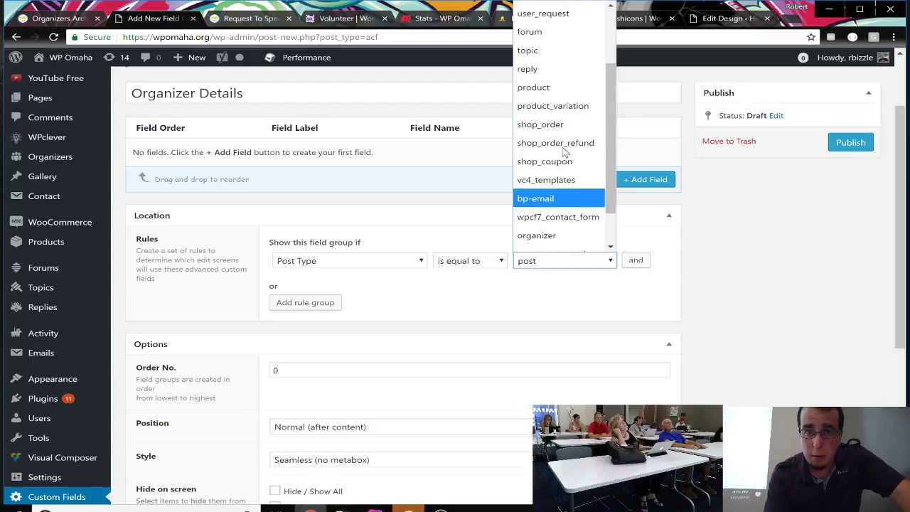
click(554, 236)
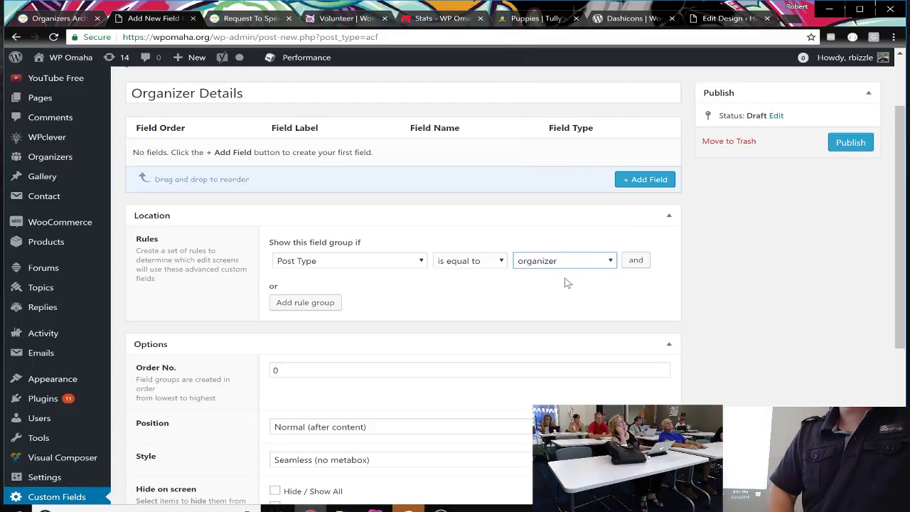
scroll(581, 397, down, 1)
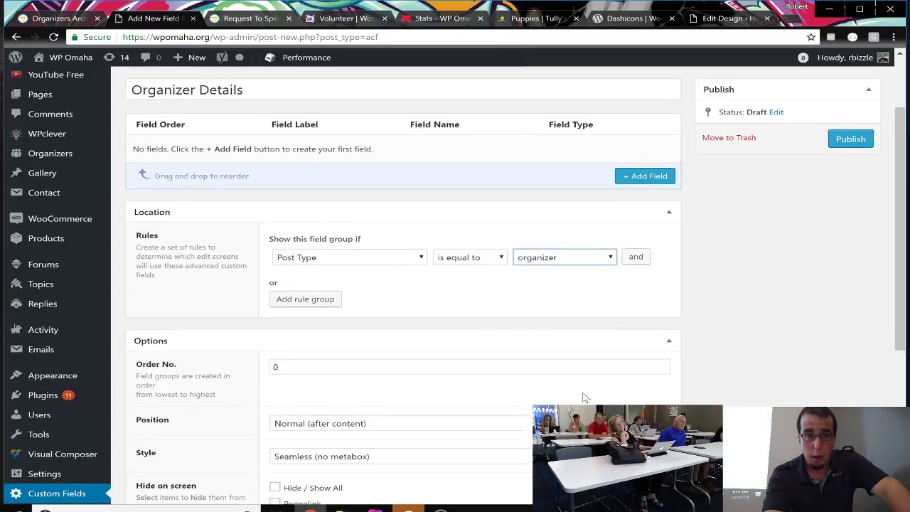
scroll(582, 397, down, 4)
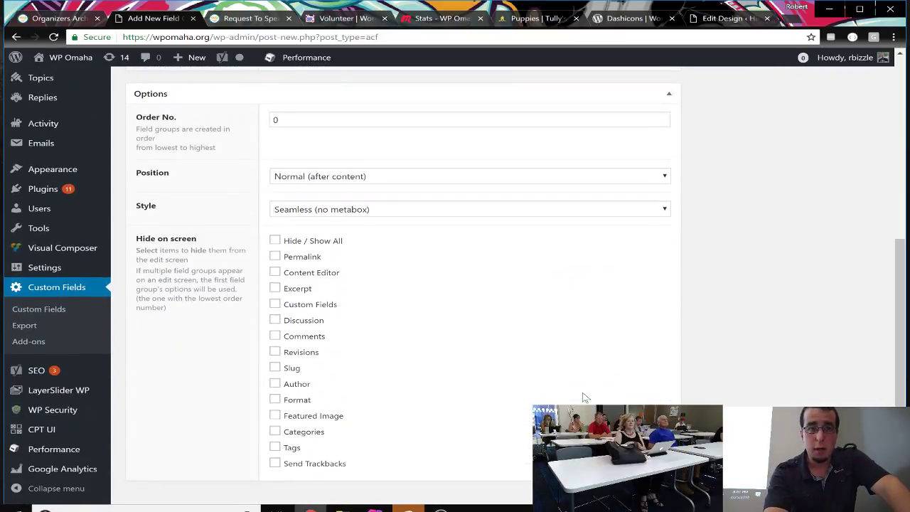
scroll(584, 397, up, 6)
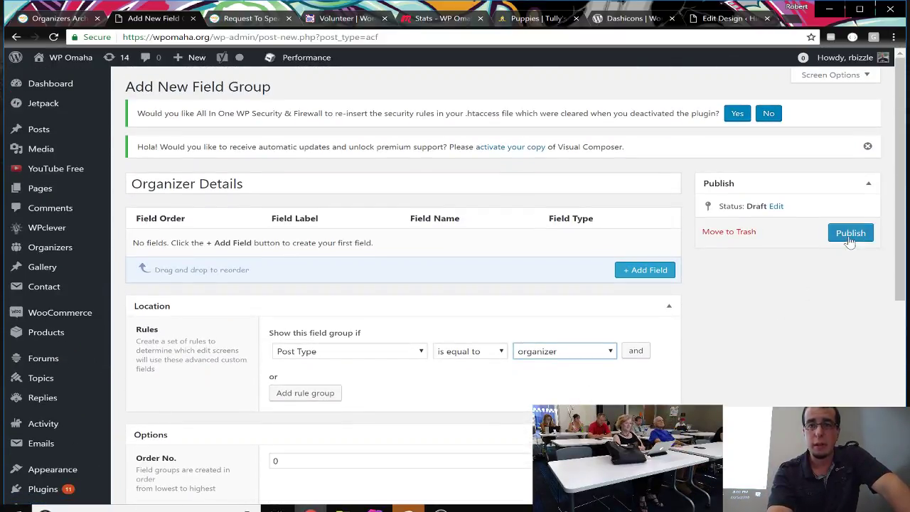
Step: Publish the Organizer Details group and add a first blank Text field
click(854, 240)
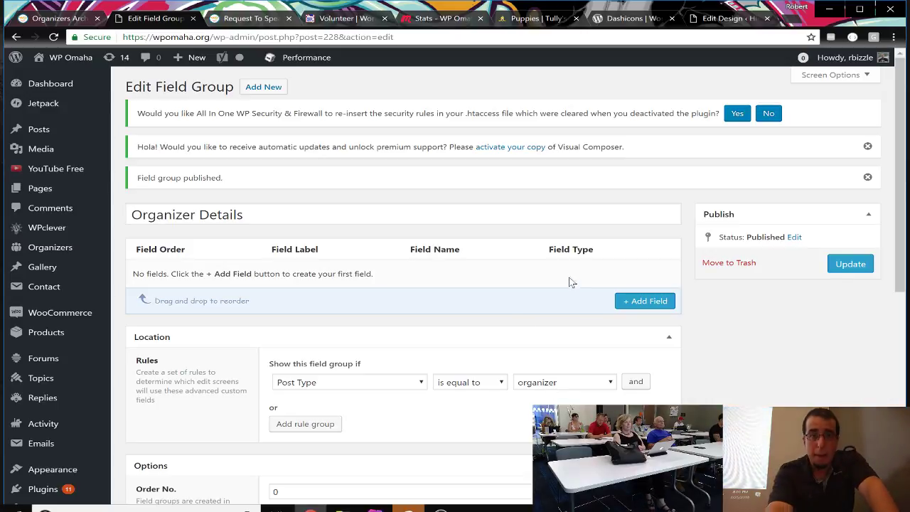
click(631, 301)
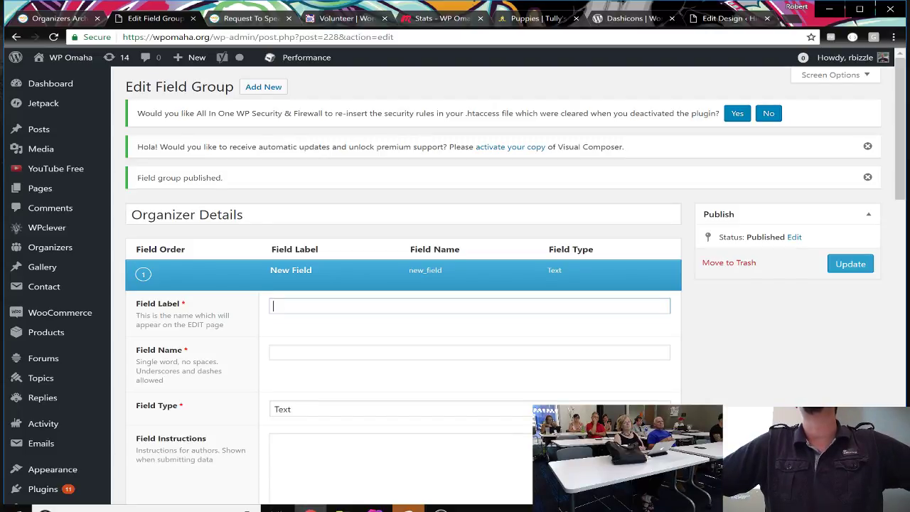
Step: Label the field Employer so its name auto-fills as employer, and write instructions 'Organizer Employer Name'
text(E)
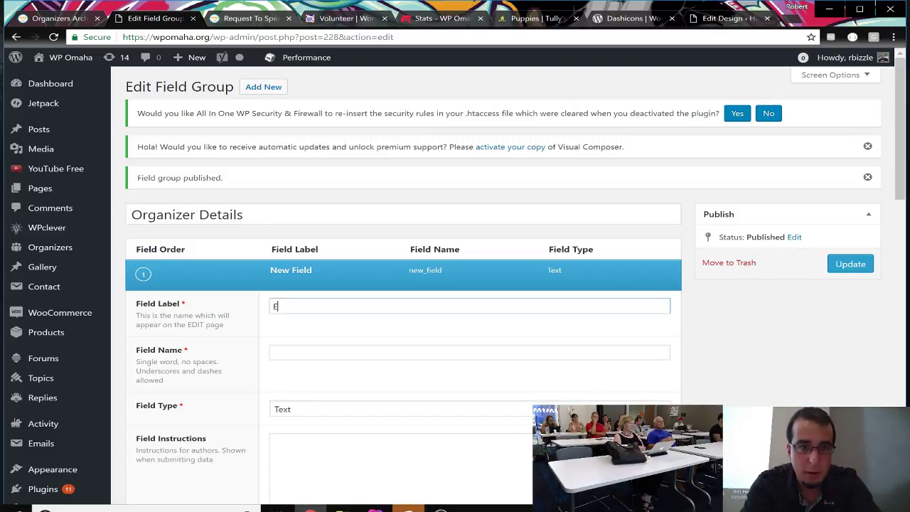
text(mplou)
key(BackSpace)
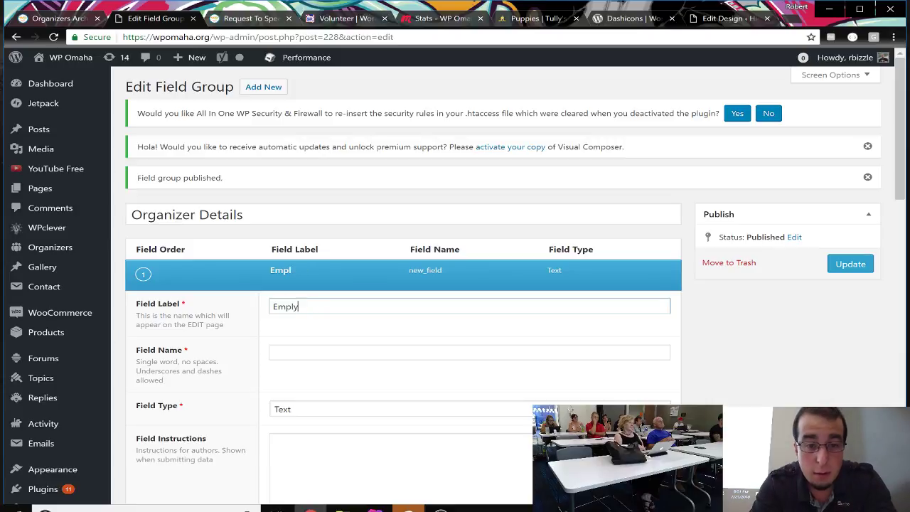
key(BackSpace)
key(BackSpace)
key(BackSpace)
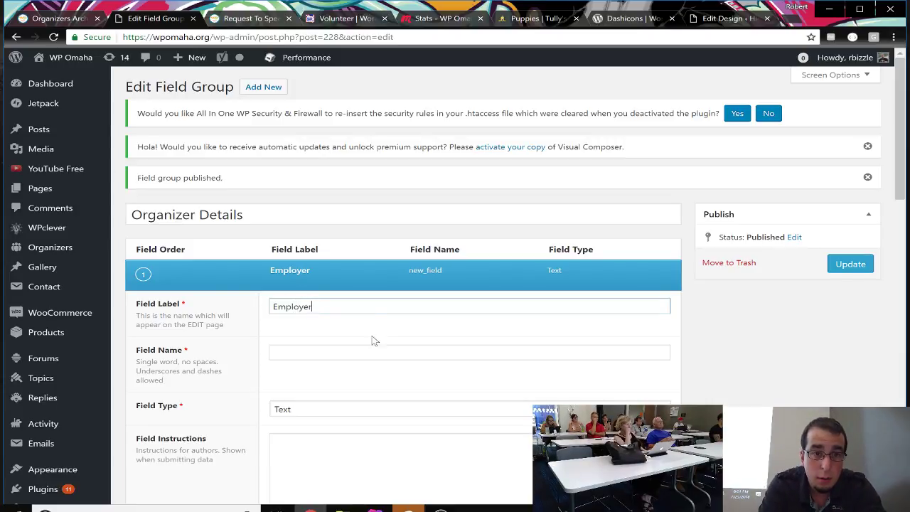
key(Tab)
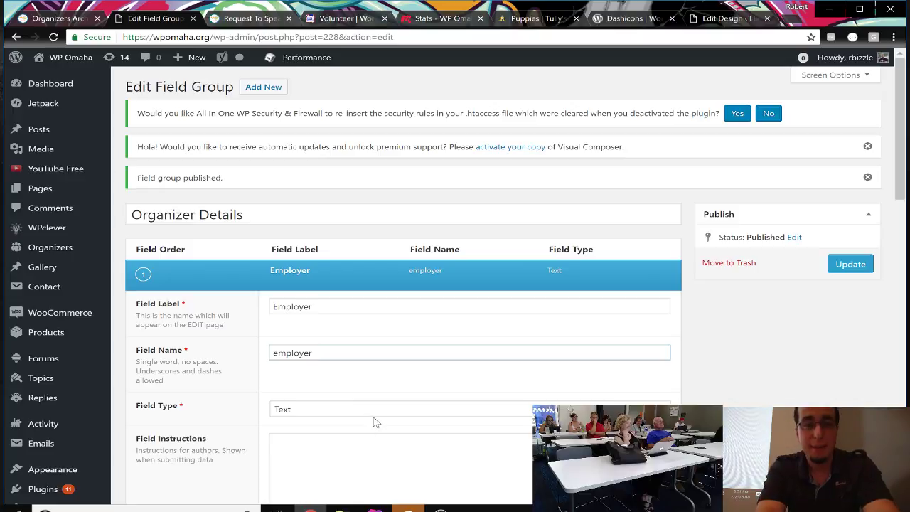
scroll(369, 373, down, 3)
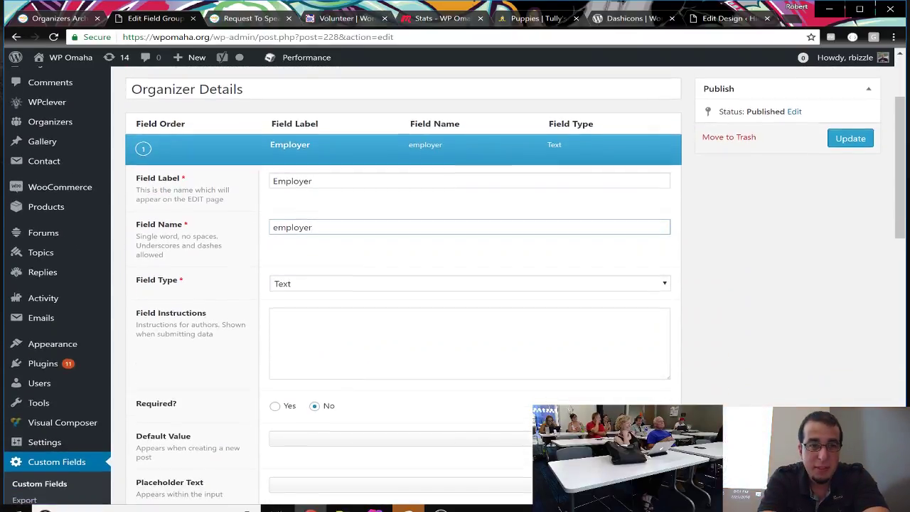
click(274, 249)
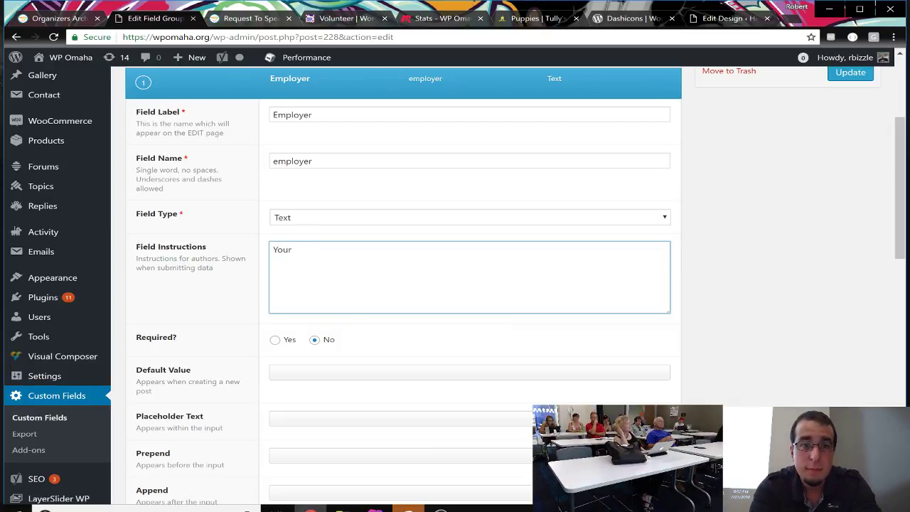
text(Organizer Employer Name)
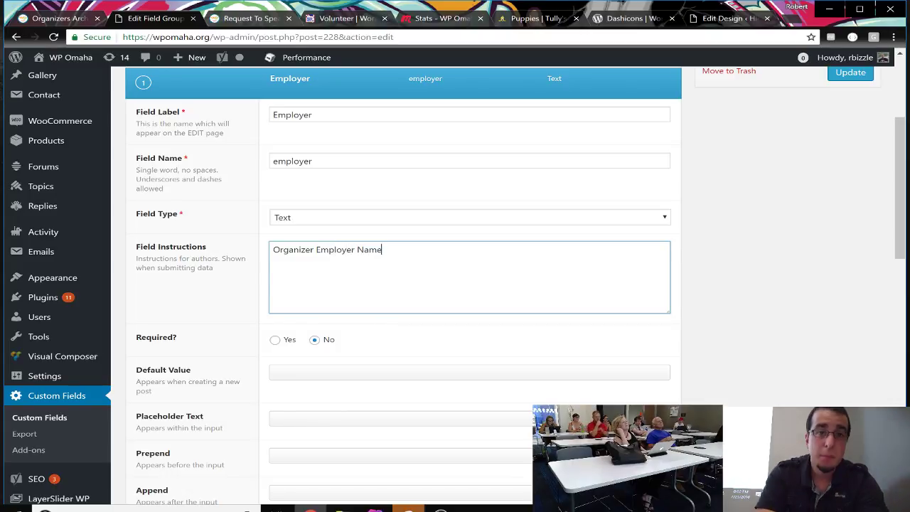
Step: Open the Employer field's Field Type dropdown and browse the available types
click(350, 224)
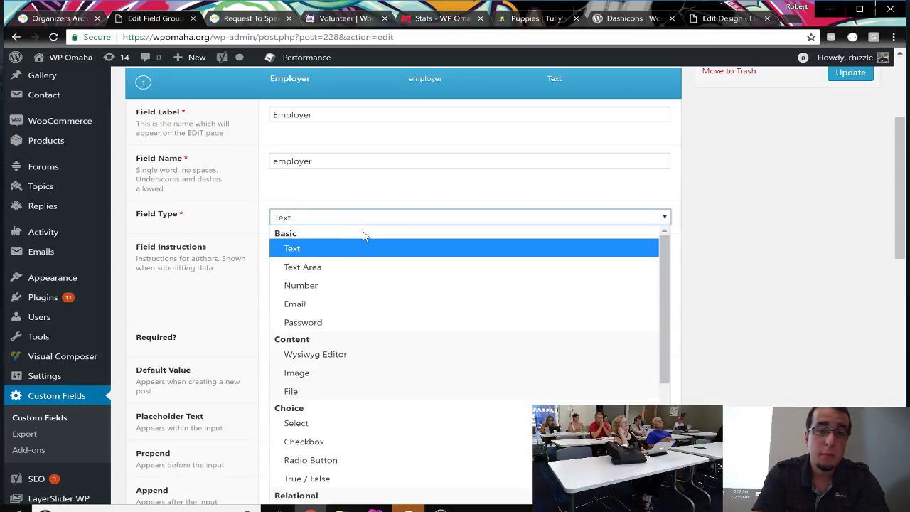
scroll(468, 326, down, 3)
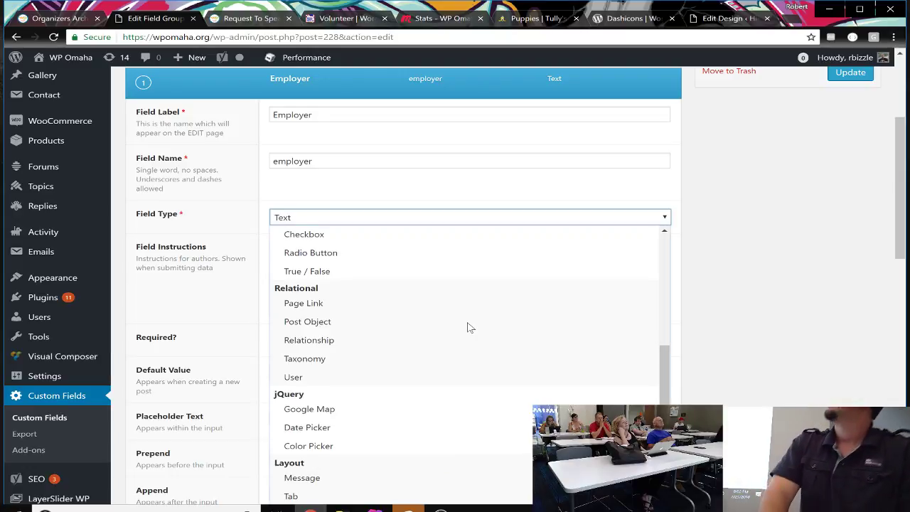
scroll(468, 326, up, 3)
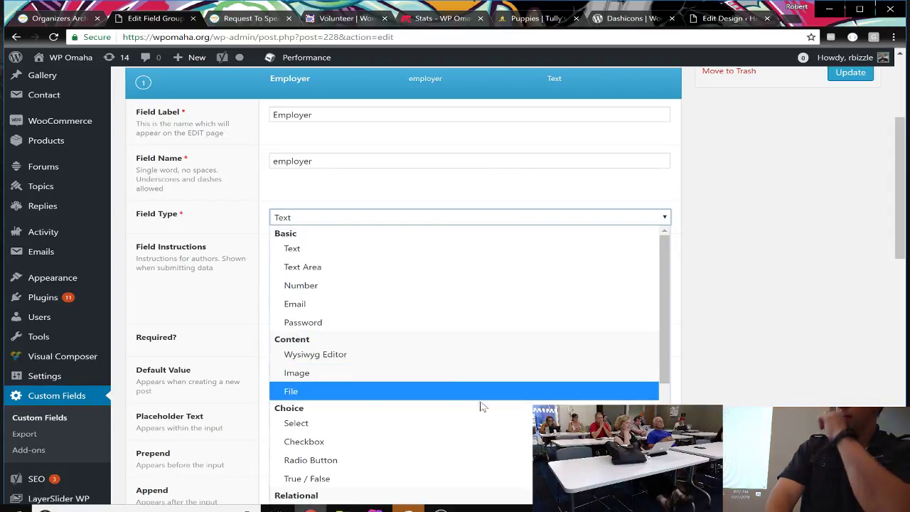
scroll(482, 435, down, 1)
scroll(482, 435, down, 2)
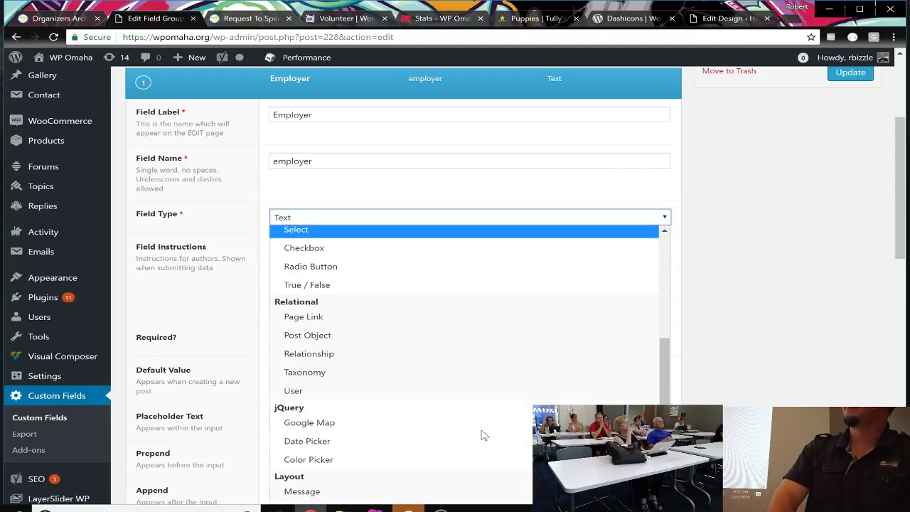
scroll(483, 436, down, 1)
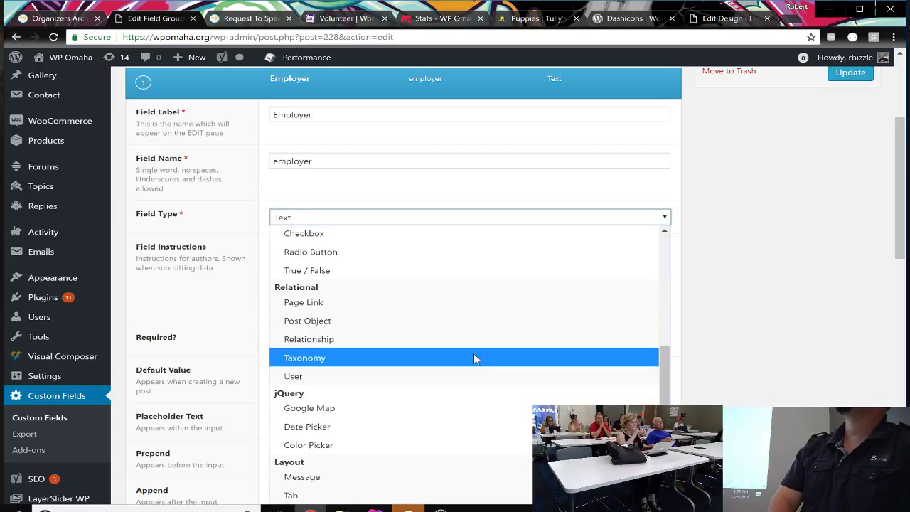
scroll(474, 358, up, 3)
scroll(476, 359, up, 2)
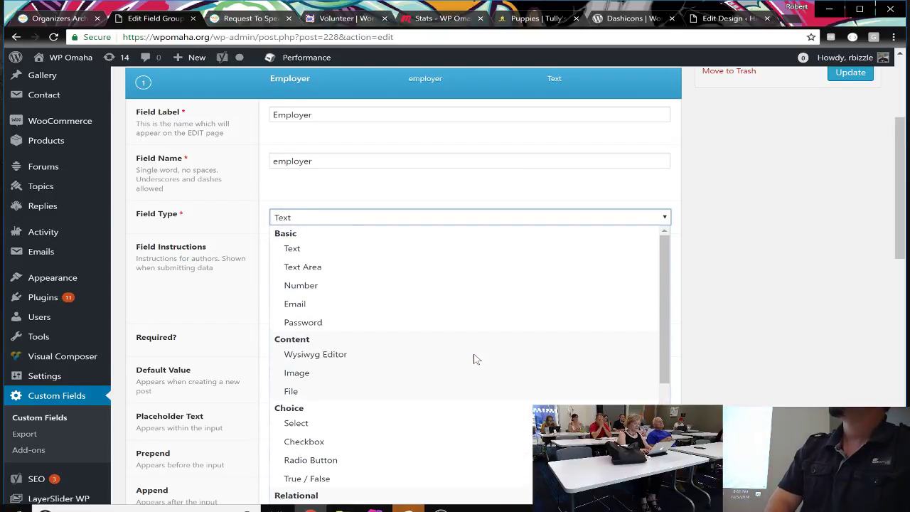
scroll(474, 359, down, 3)
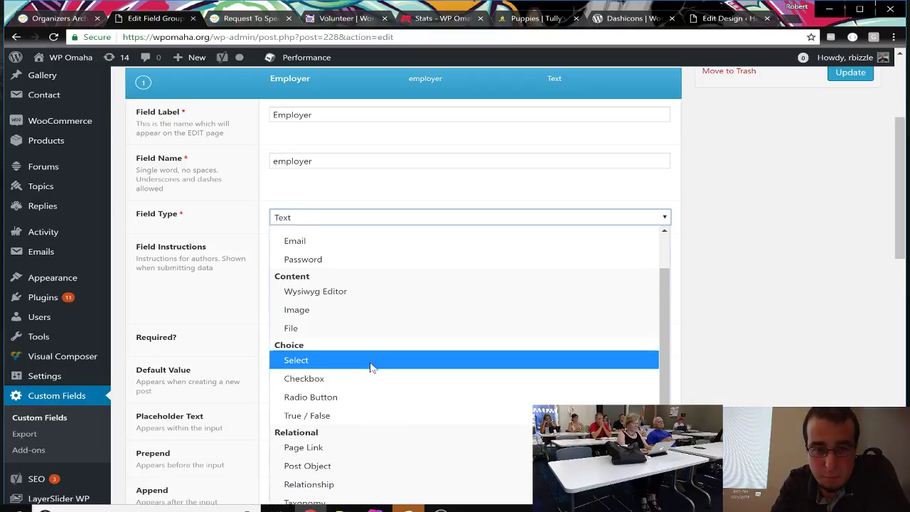
scroll(373, 367, down, 2)
scroll(372, 368, down, 4)
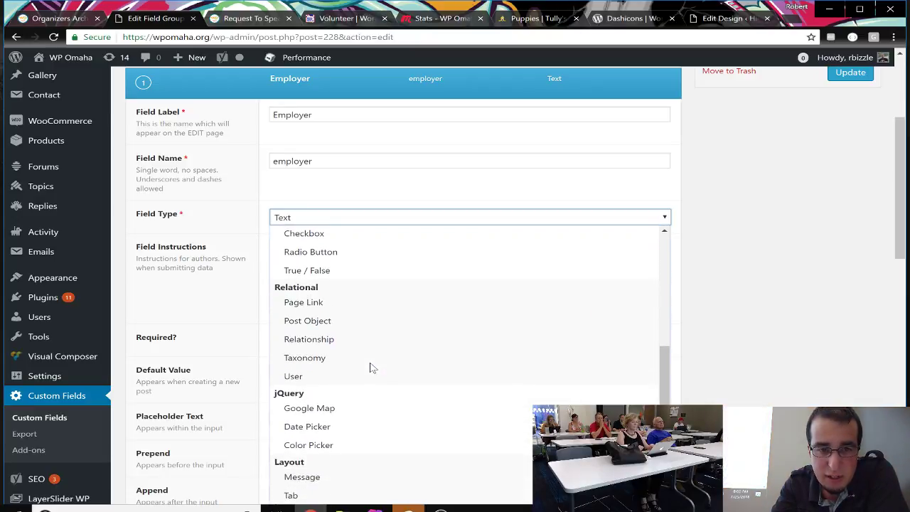
scroll(372, 367, up, 2)
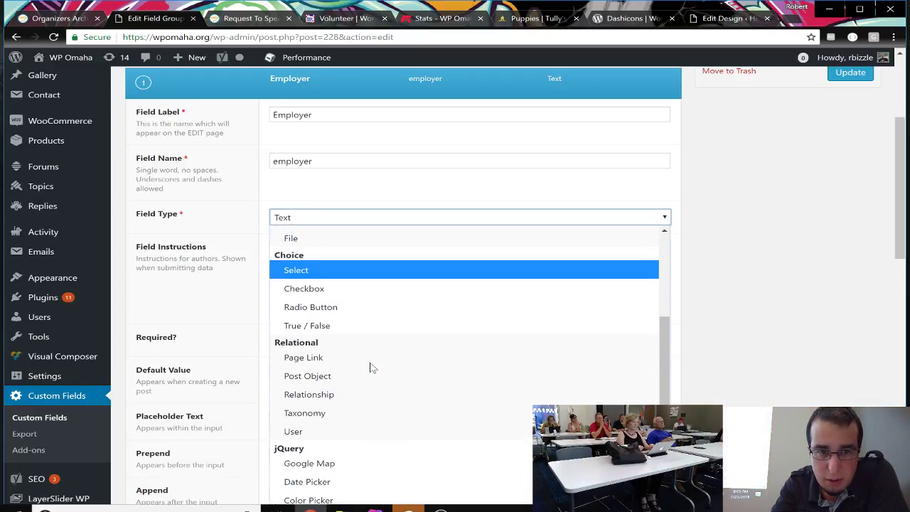
scroll(373, 368, up, 3)
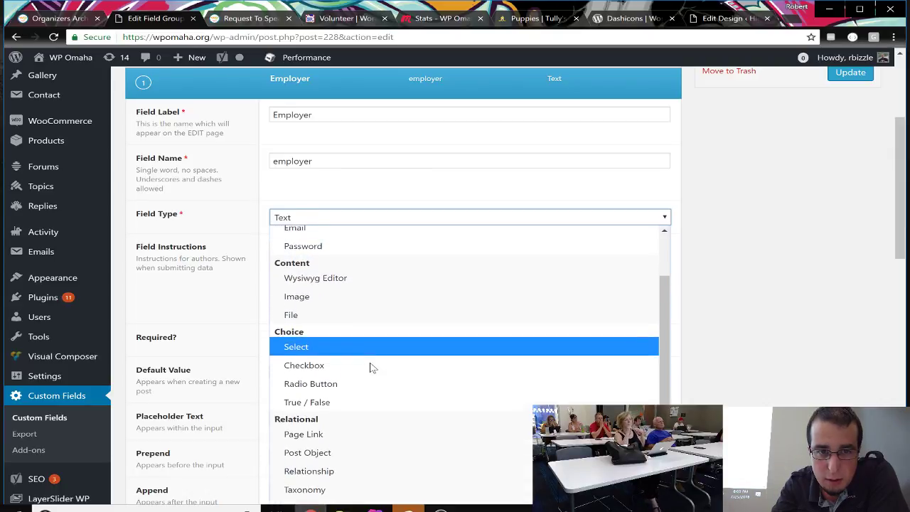
scroll(372, 368, up, 2)
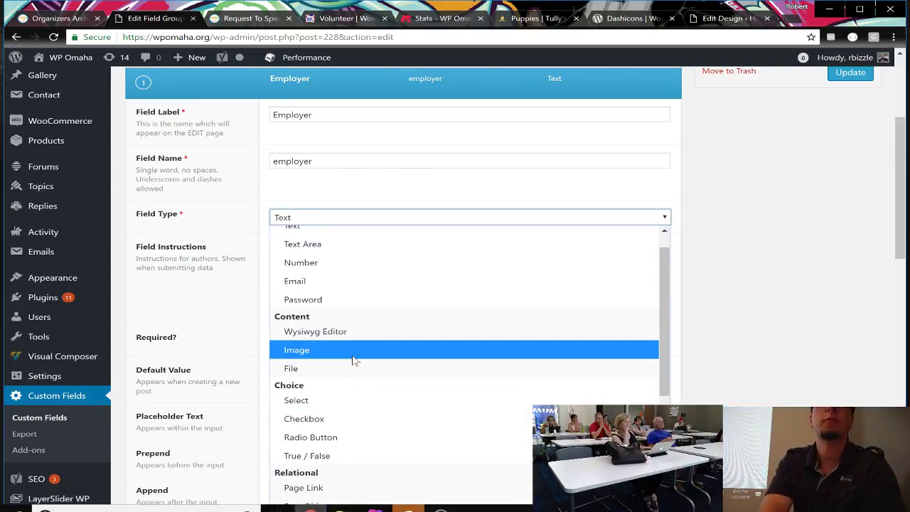
scroll(341, 263, up, 1)
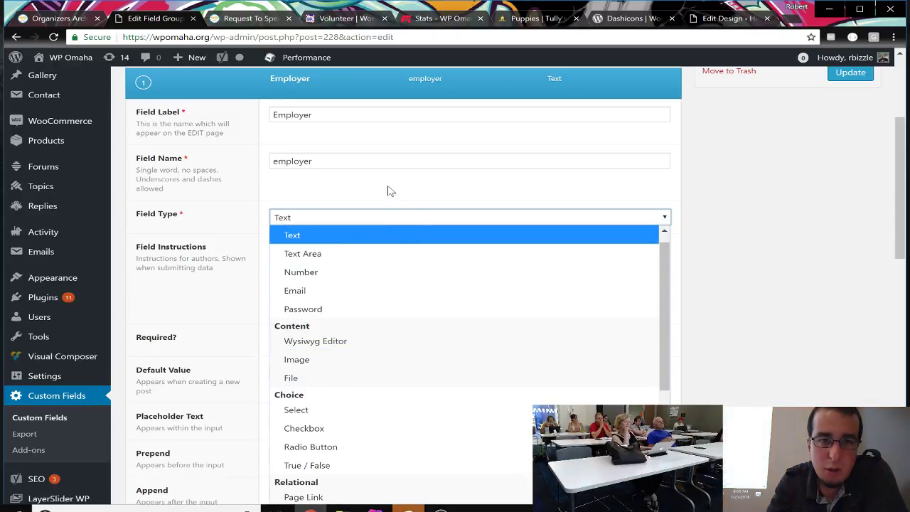
Step: Keep Text as the Employer field's type and update the Organizer Details group
click(387, 190)
scroll(386, 324, down, 1)
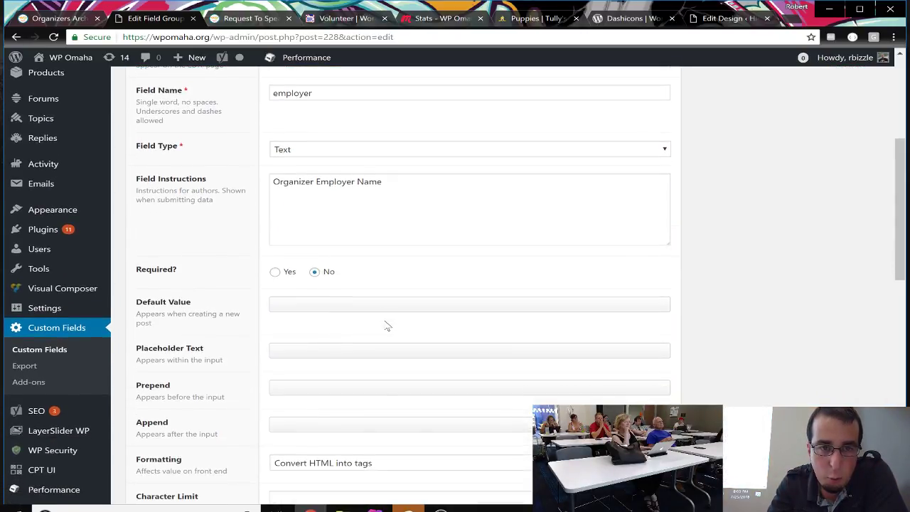
scroll(368, 282, down, 2)
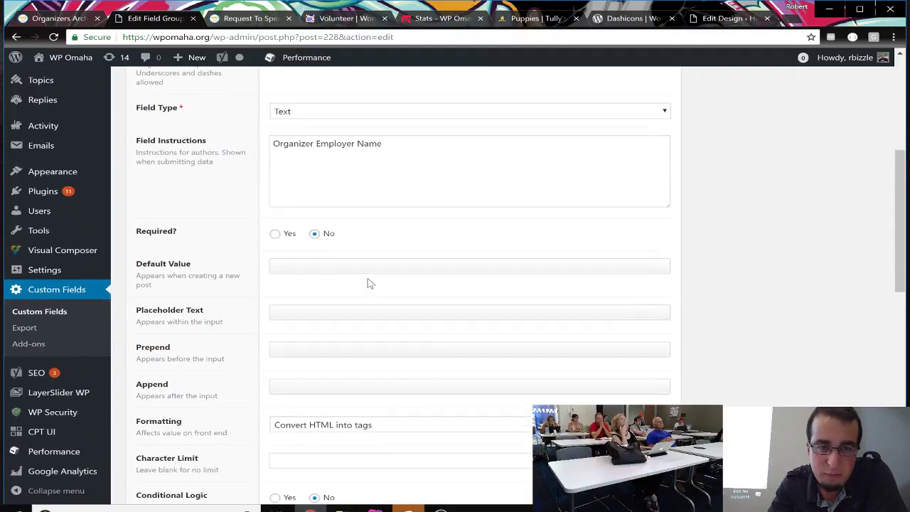
scroll(342, 246, down, 1)
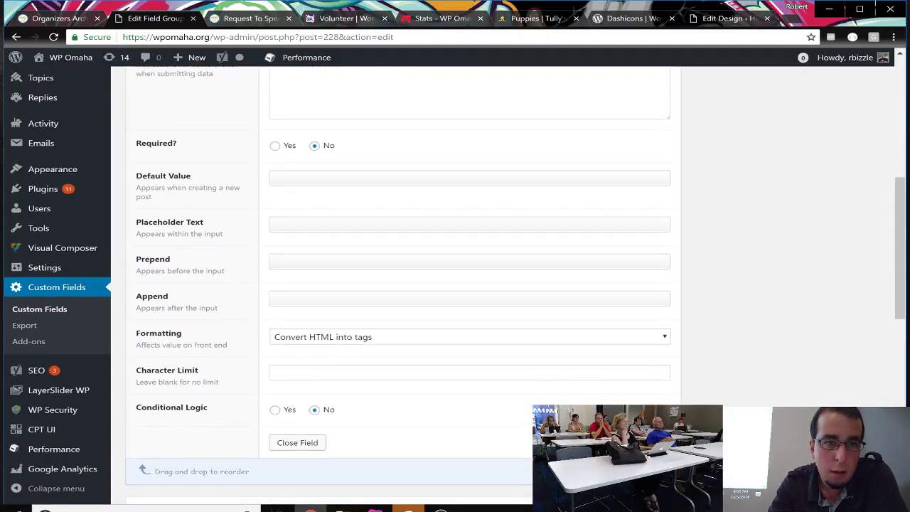
scroll(342, 246, down, 1)
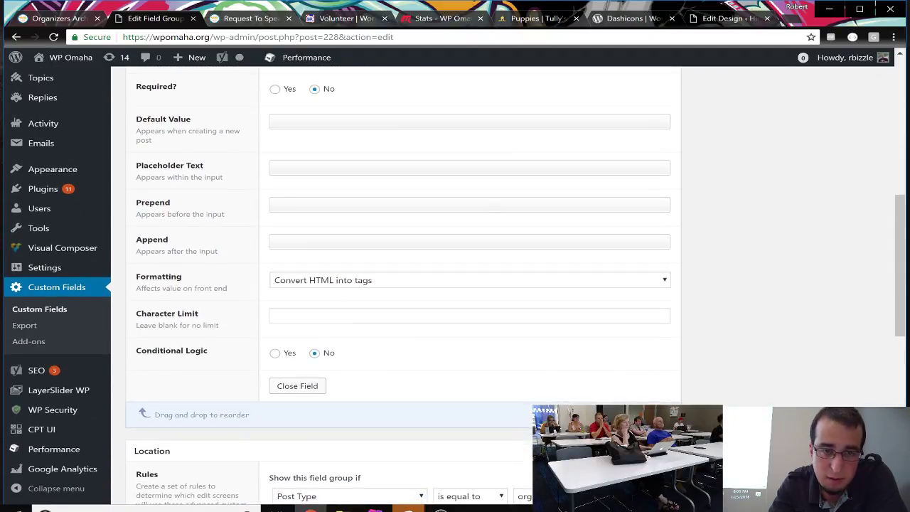
scroll(390, 335, down, 2)
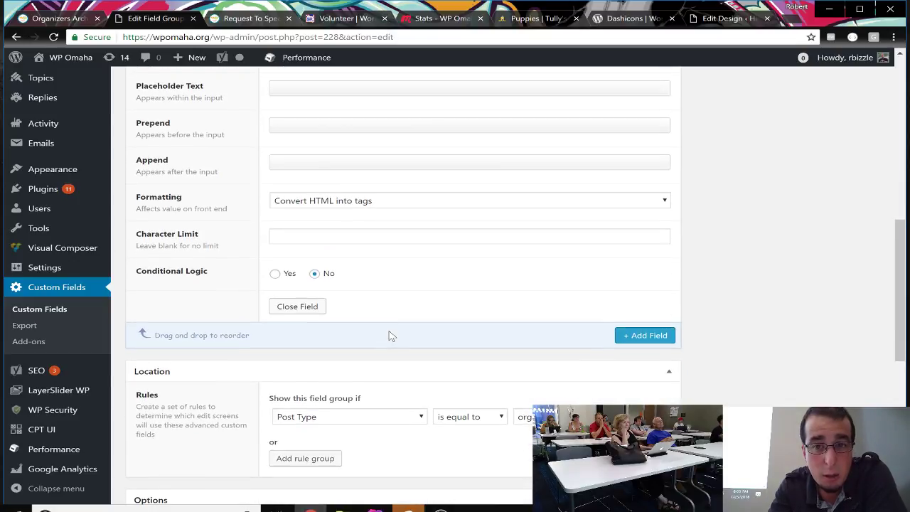
scroll(391, 335, up, 12)
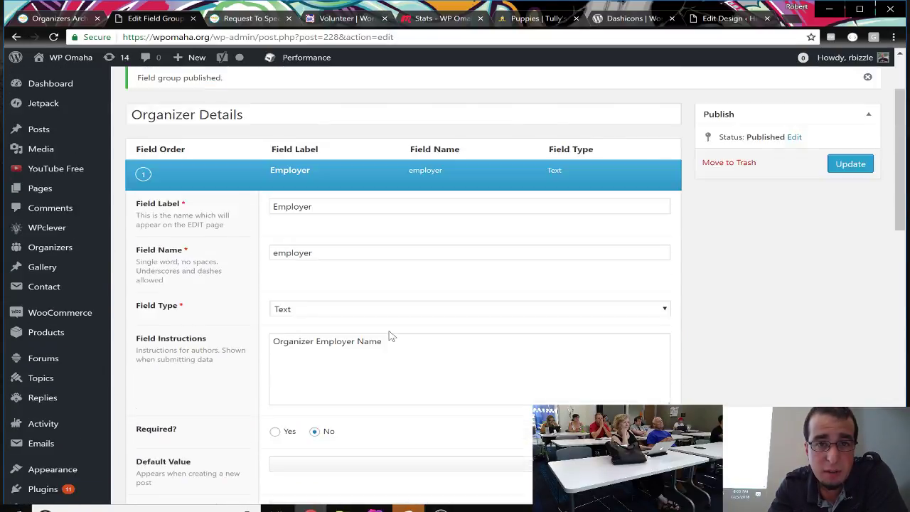
click(852, 268)
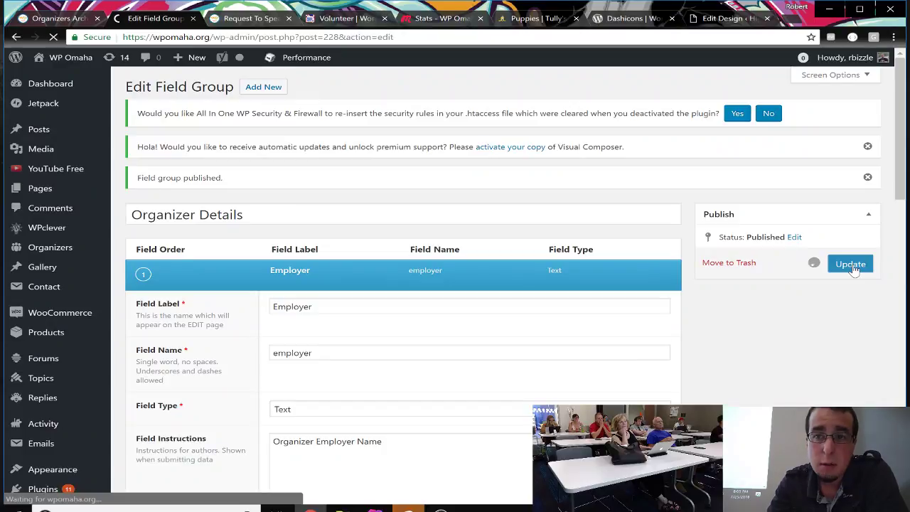
scroll(701, 360, down, 10)
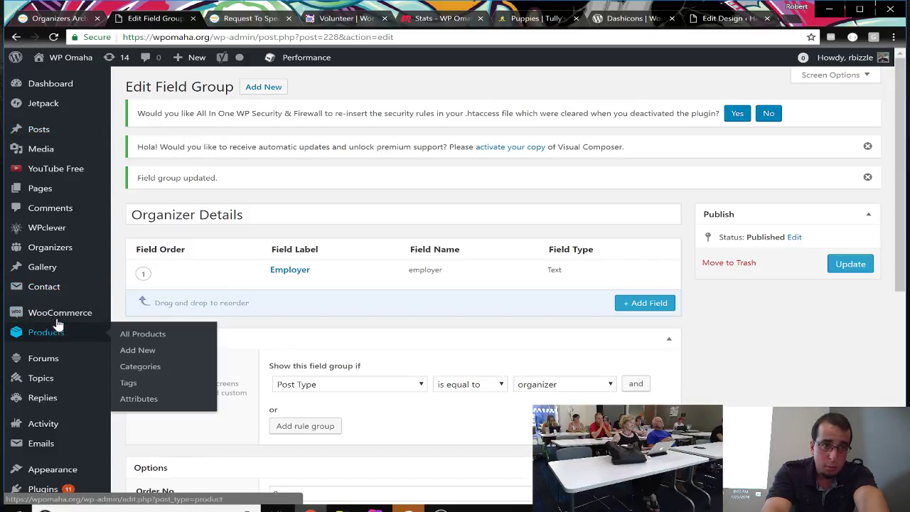
Step: Open the Organizers list in a new tab and edit the organizer entry down to its Employer field
scroll(53, 169, down, 1)
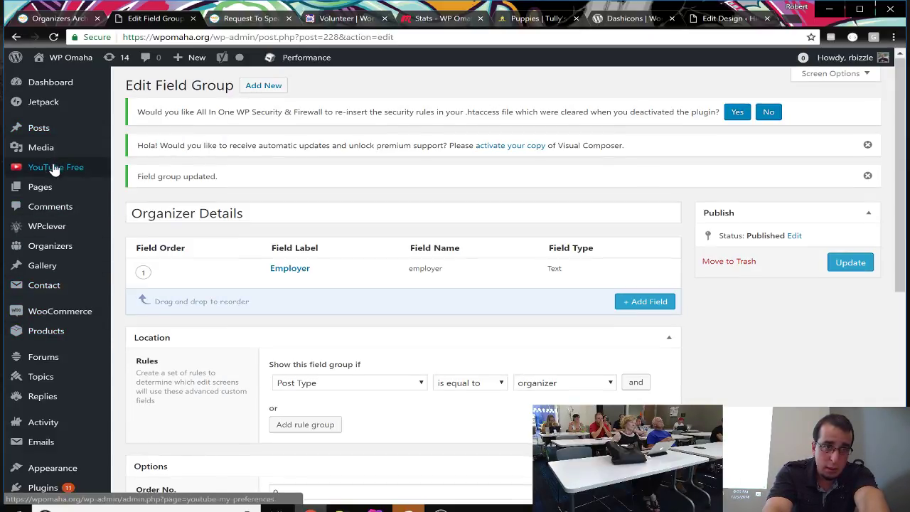
middle_click(51, 242)
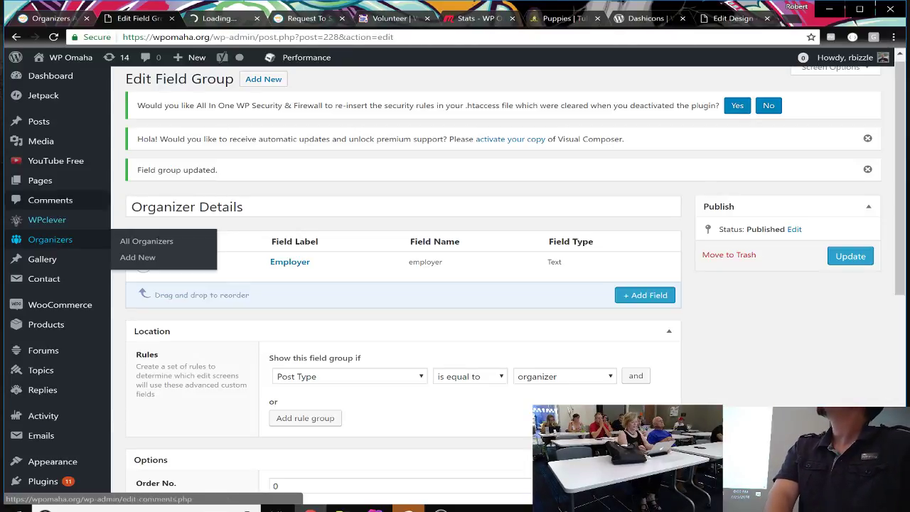
click(222, 19)
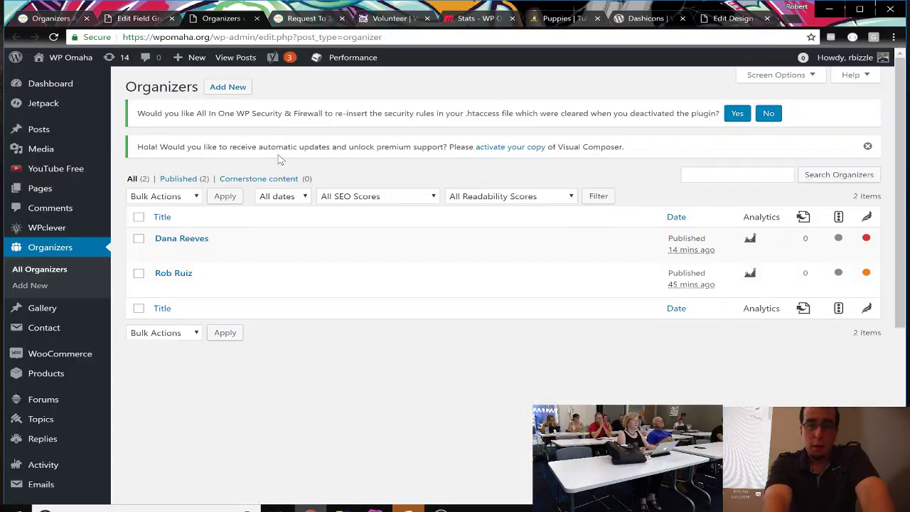
click(179, 274)
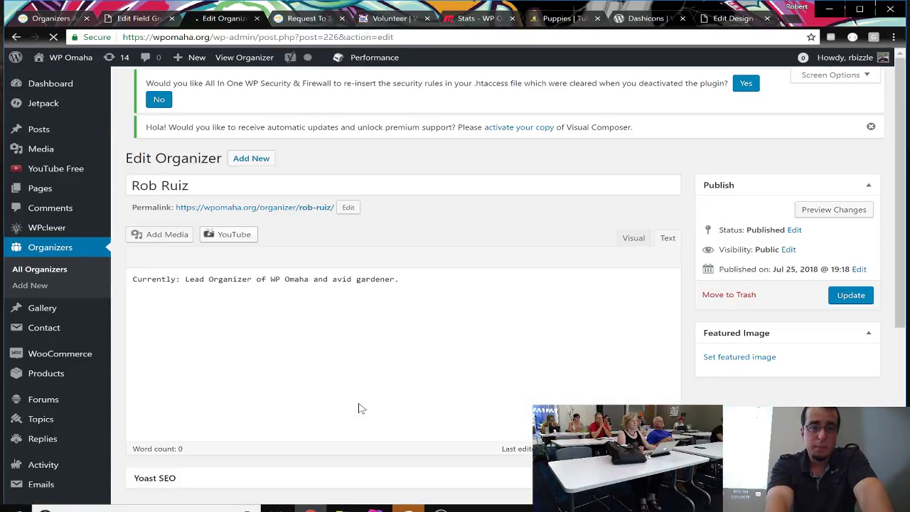
scroll(359, 409, down, 3)
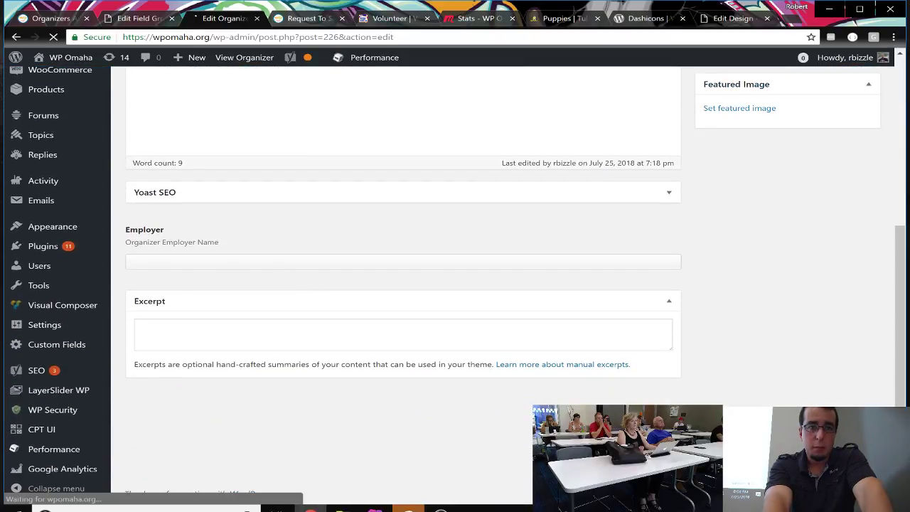
Step: Enter 'Orion Advisor Services LLC.' as the organizer's Employer value
click(243, 261)
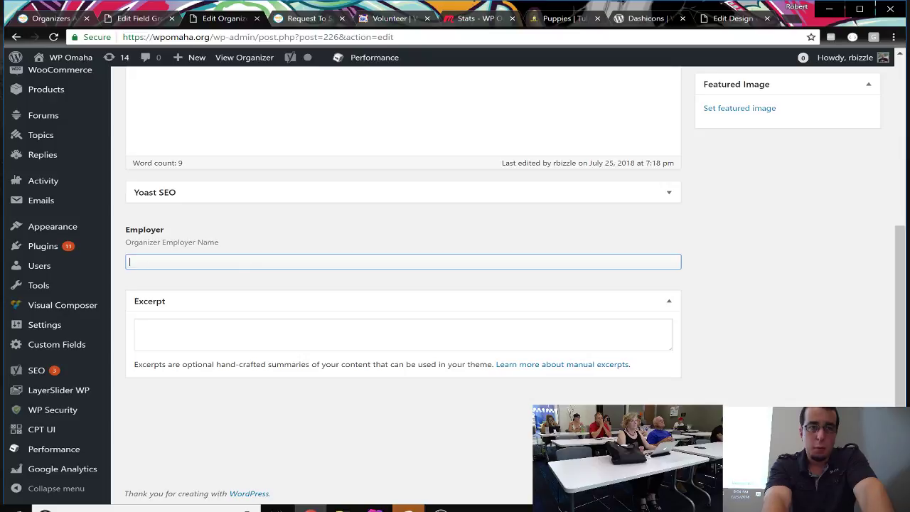
text(Or)
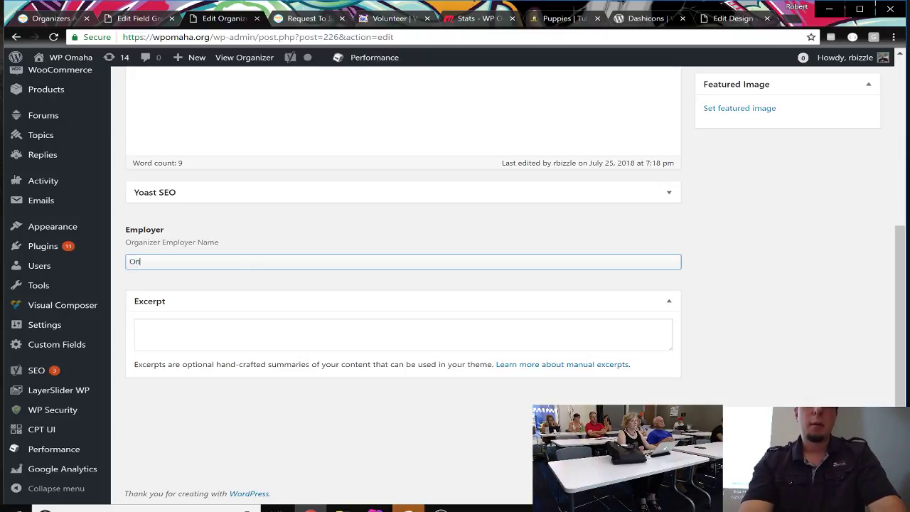
text(ion Advisor)
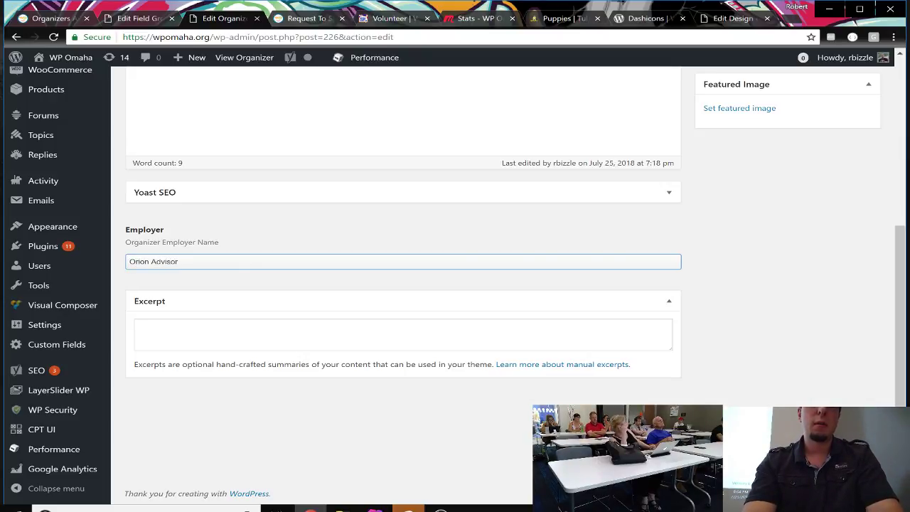
text( Services LLC)
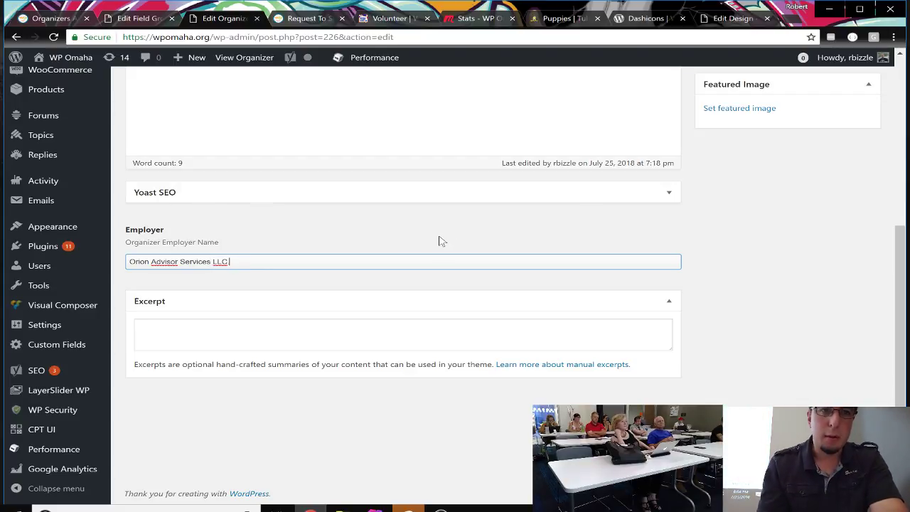
click(622, 218)
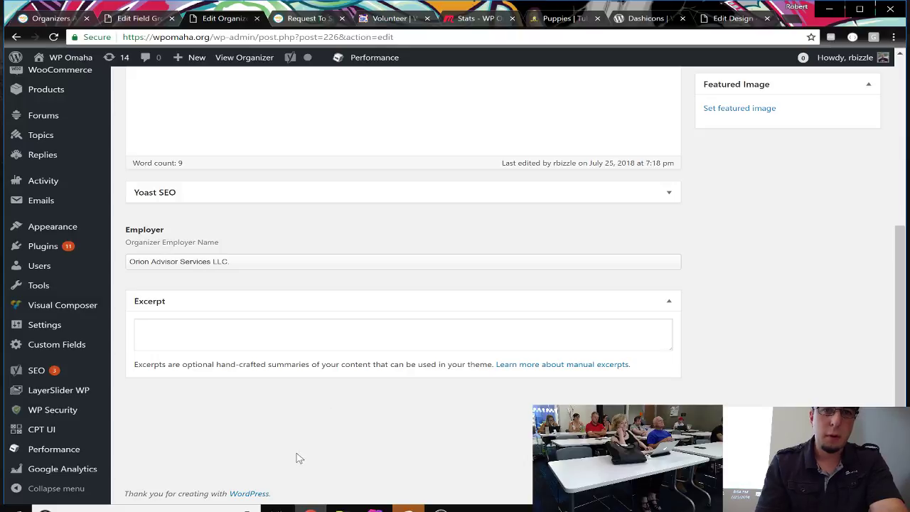
scroll(299, 458, up, 4)
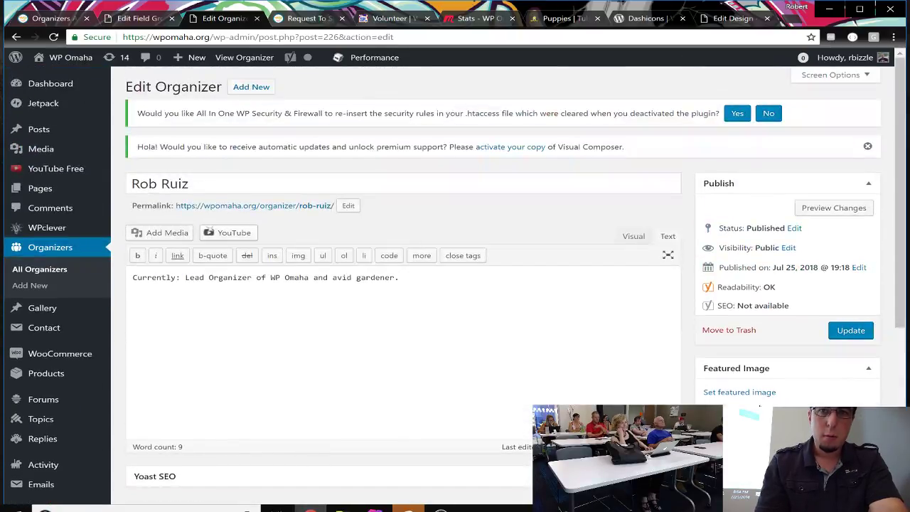
Step: Update the organizer post and refresh the public organizers archive to show both entries
click(849, 332)
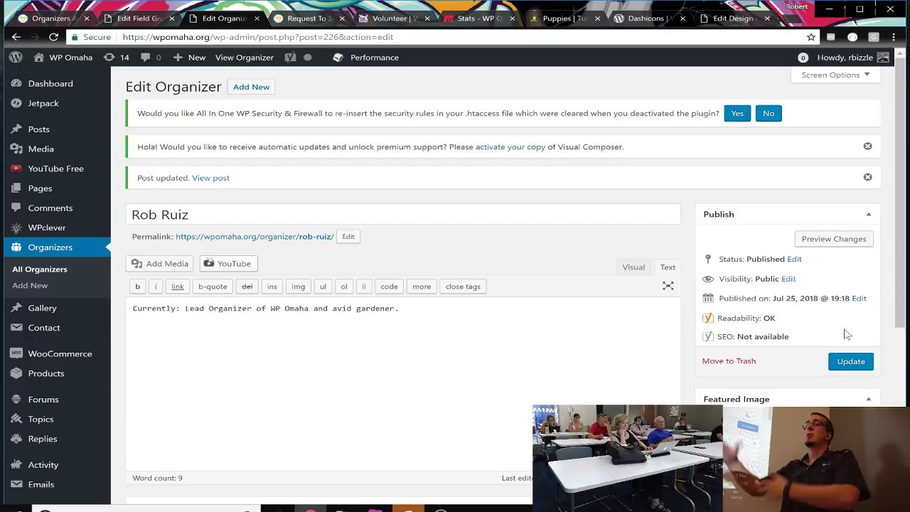
click(56, 19)
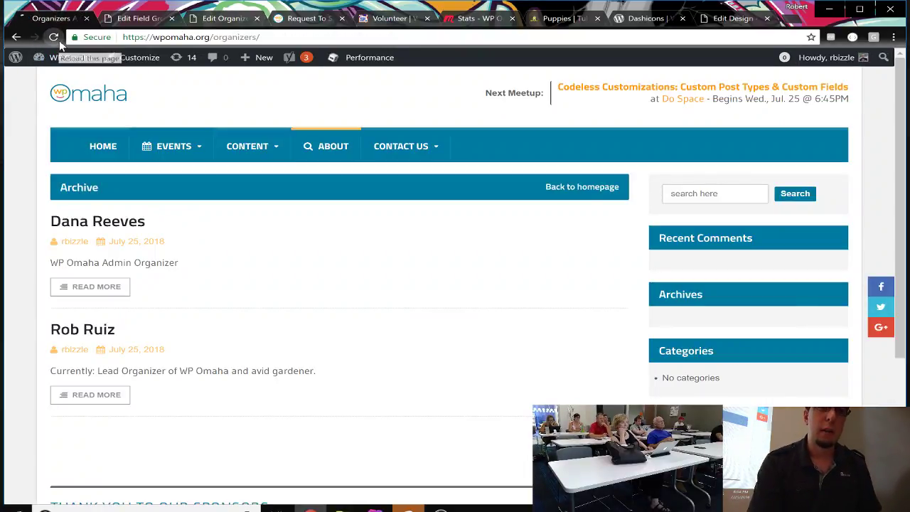
click(54, 37)
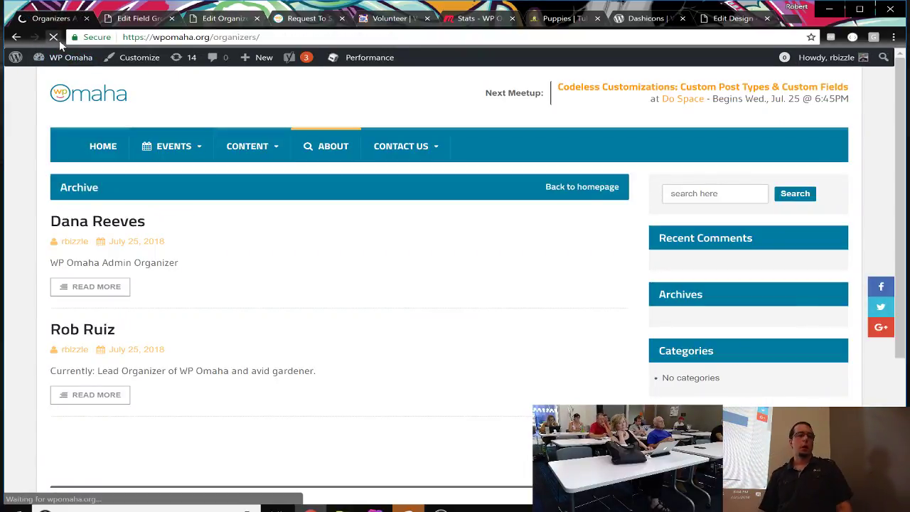
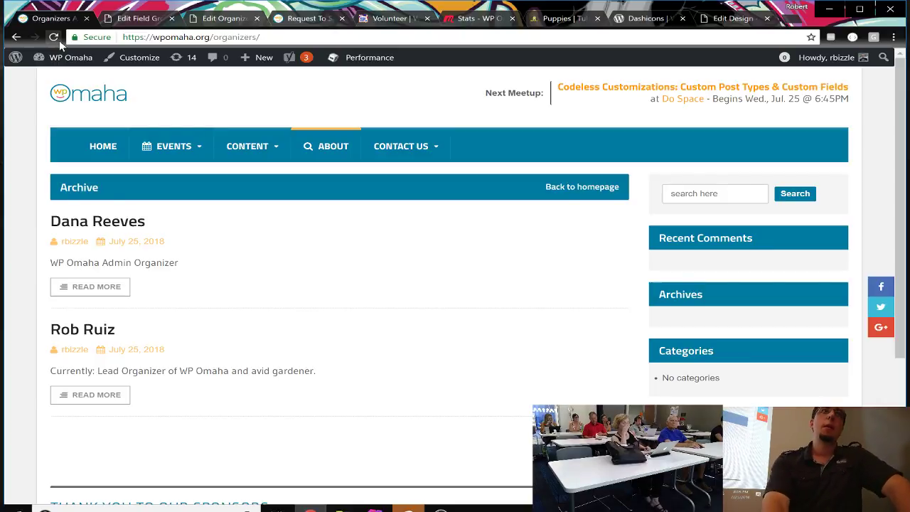
Step: Return to the organizer's edit screen showing its Employer value, then bring up CPT UI's link menu
click(140, 20)
click(234, 20)
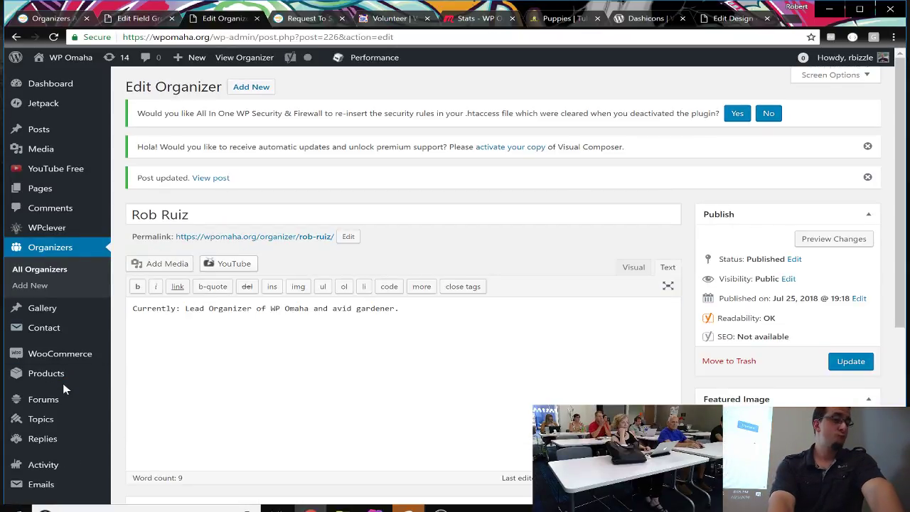
scroll(63, 389, down, 3)
scroll(62, 389, down, 1)
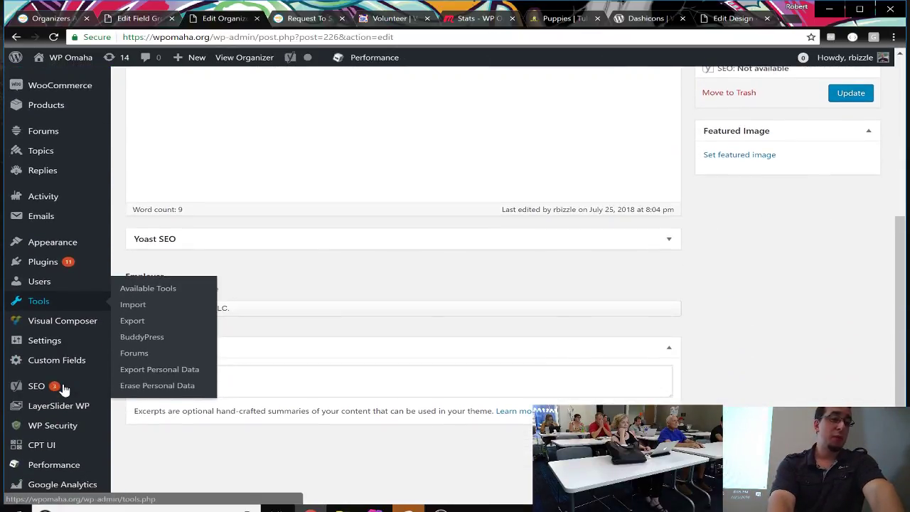
mouse_move(76, 353)
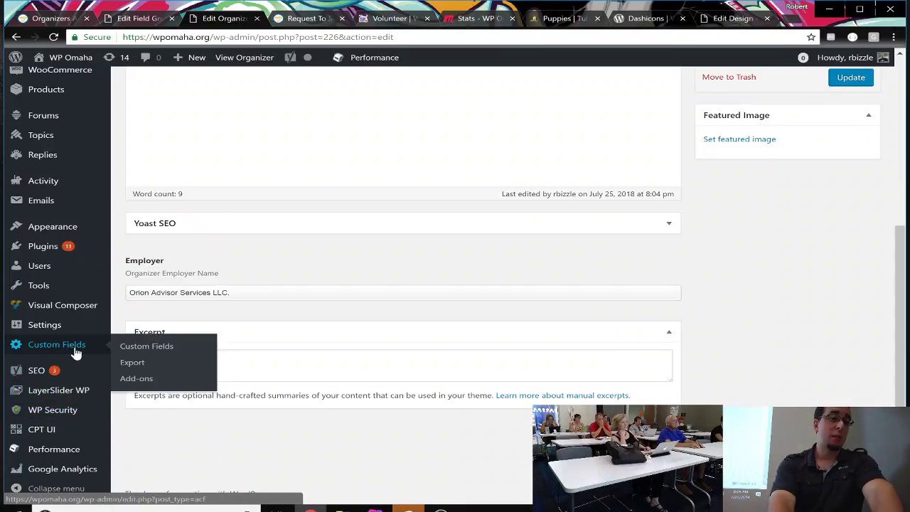
right_click(62, 435)
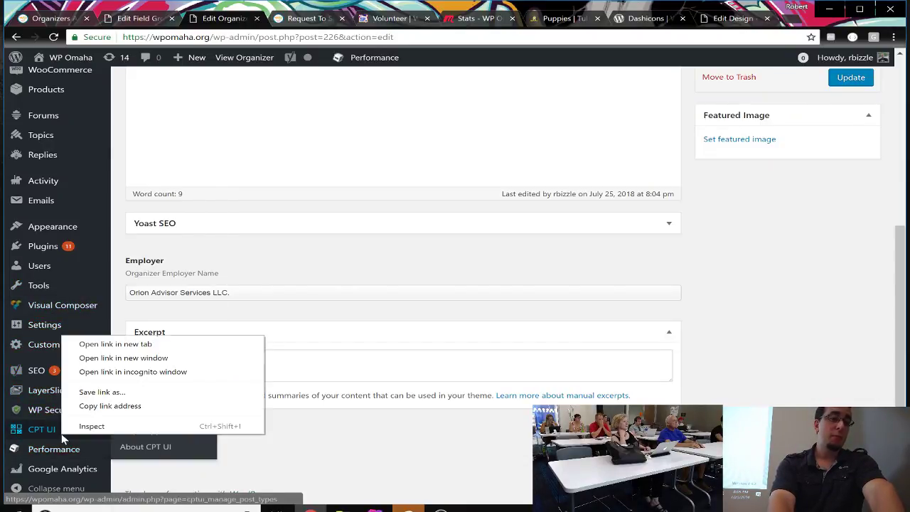
Step: Open CPT UI's Add/Edit Post Types in a new tab and scroll through the empty form
key(t)
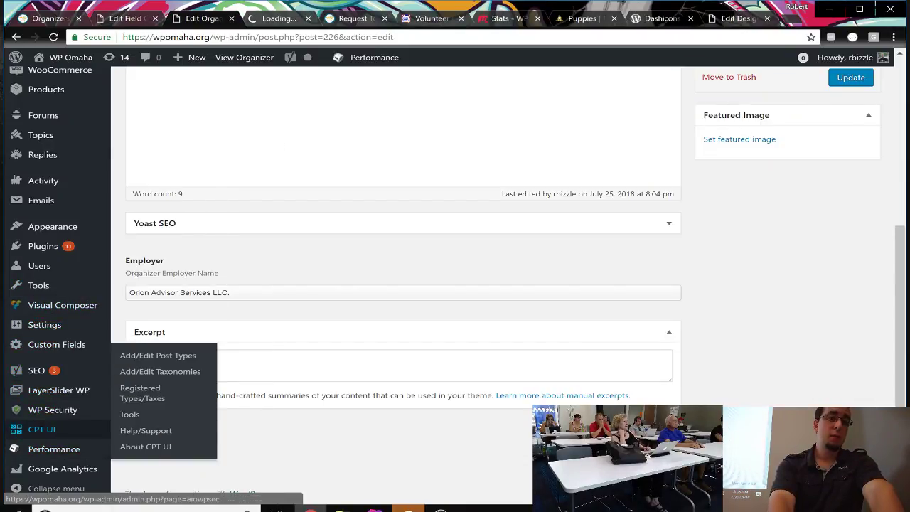
click(283, 21)
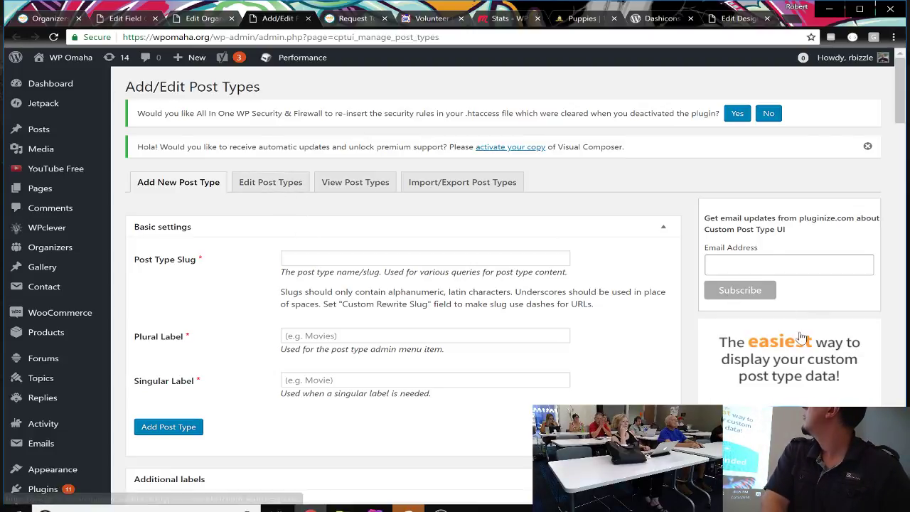
scroll(802, 338, down, 1)
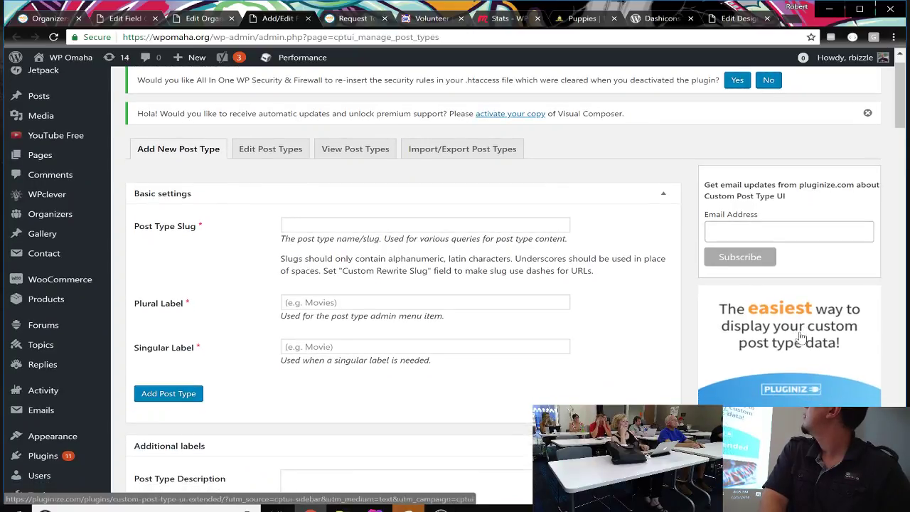
scroll(803, 338, down, 3)
scroll(801, 338, down, 3)
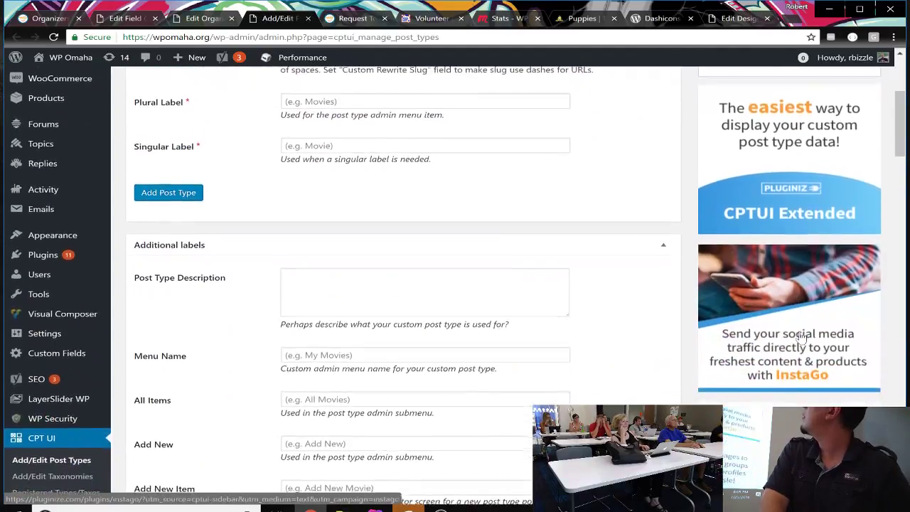
scroll(802, 338, down, 2)
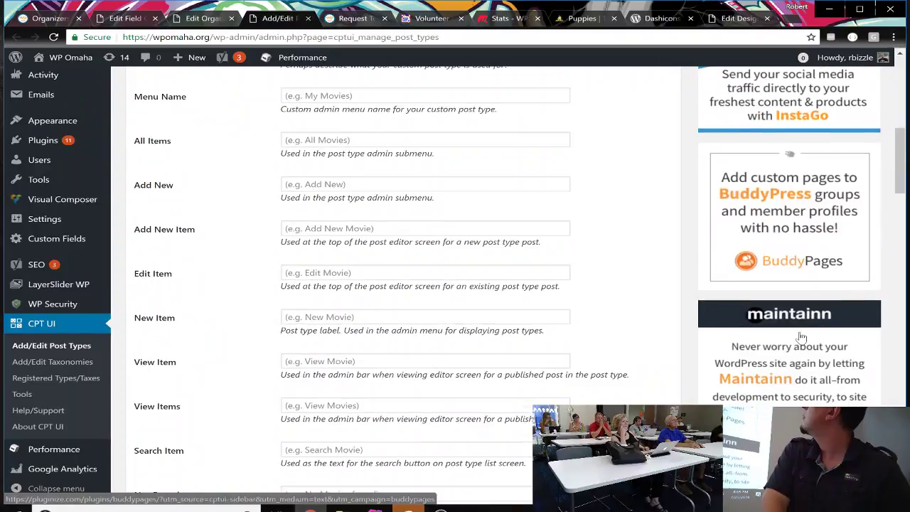
scroll(802, 337, down, 1)
scroll(801, 338, up, 4)
scroll(802, 338, down, 3)
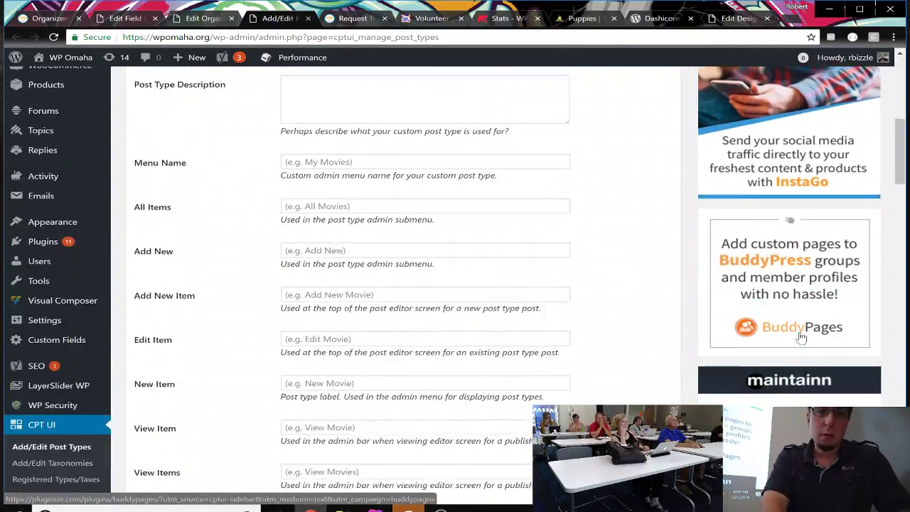
scroll(802, 338, up, 3)
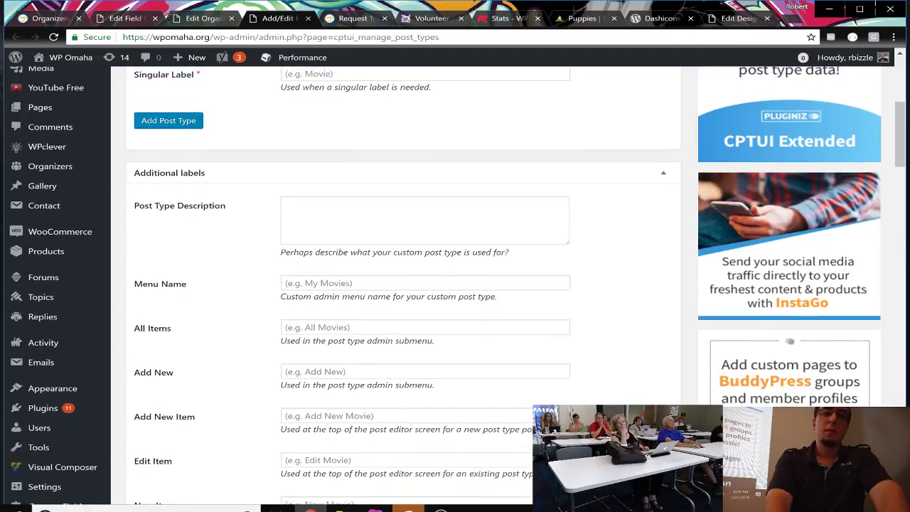
scroll(469, 355, up, 5)
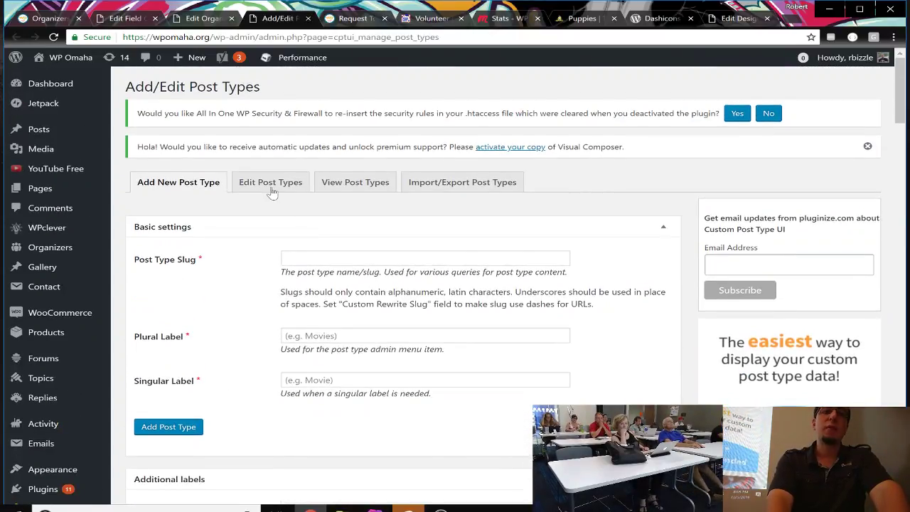
Step: Review the existing Organizer post type settings, then go to the CPT UI Tools page
click(271, 183)
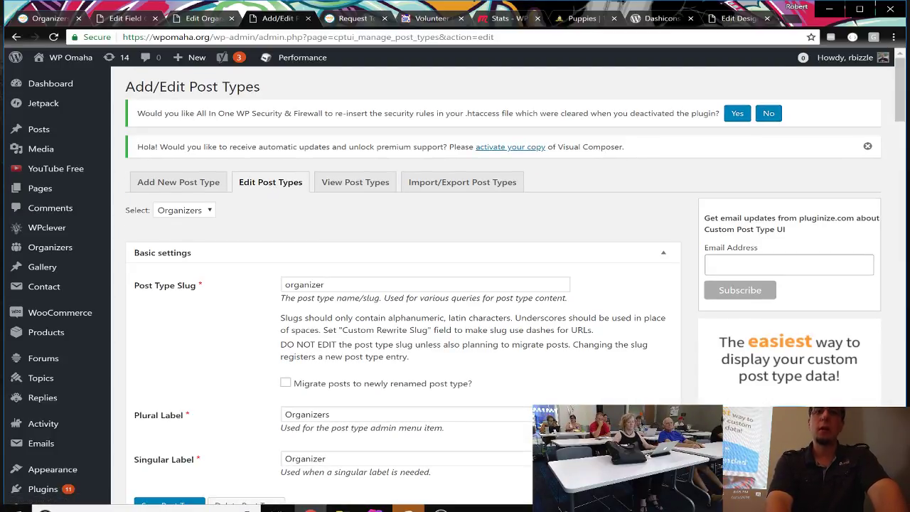
scroll(456, 285, down, 10)
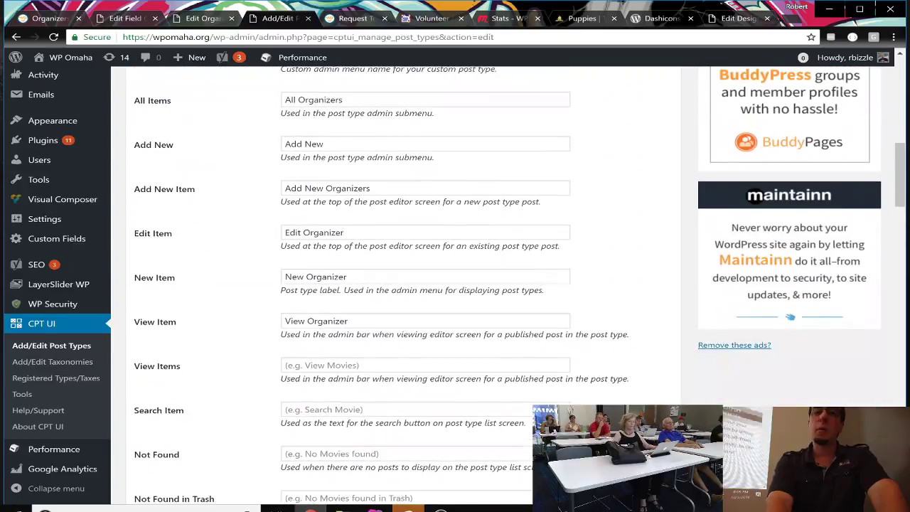
scroll(338, 332, down, 14)
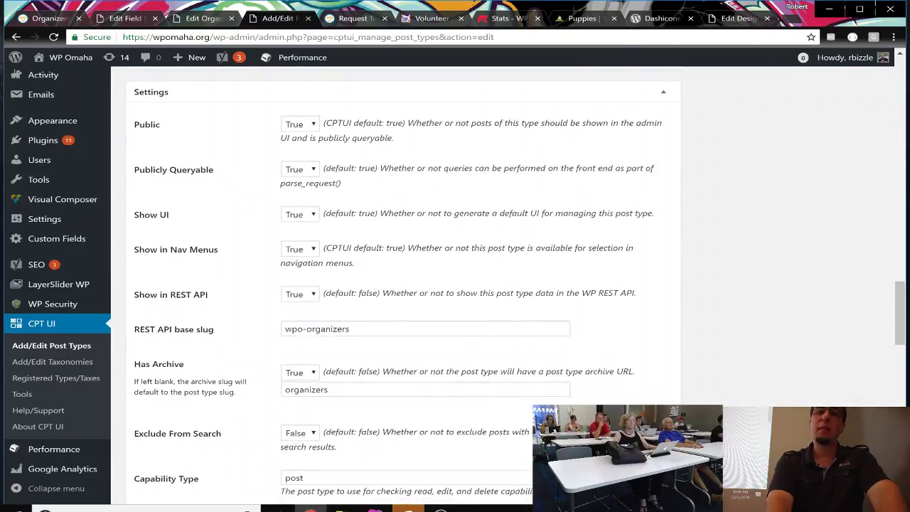
scroll(338, 332, down, 15)
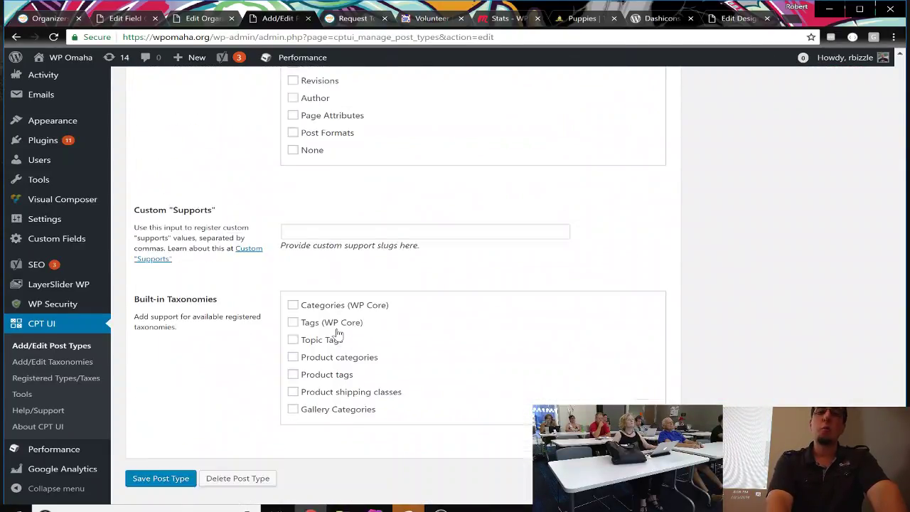
scroll(338, 334, up, 20)
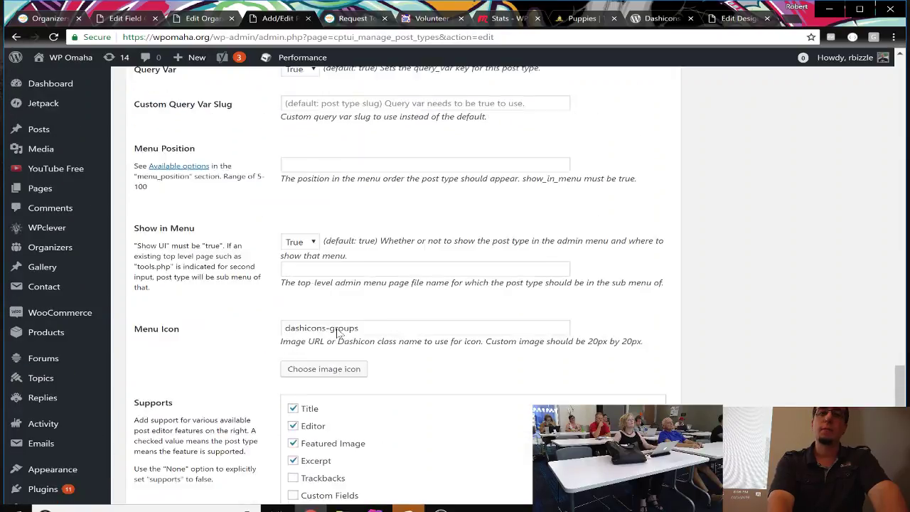
scroll(338, 333, up, 7)
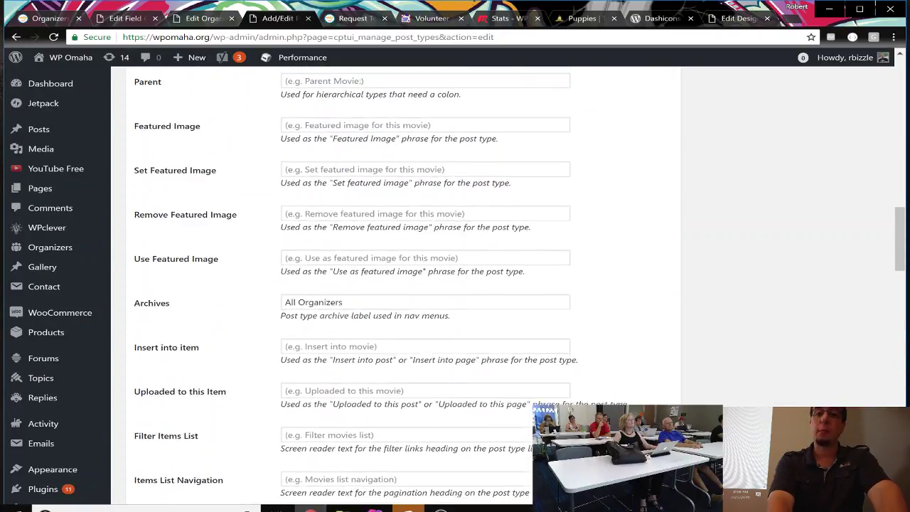
scroll(339, 333, up, 6)
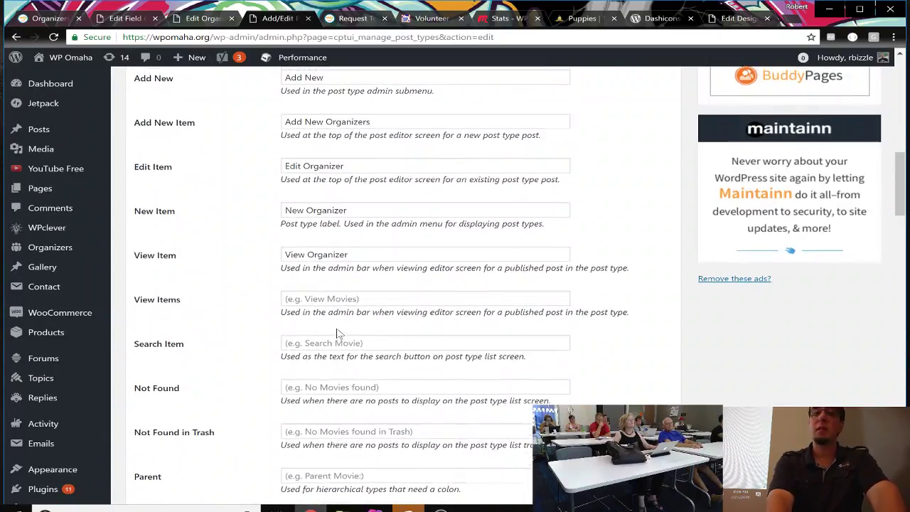
scroll(339, 333, up, 5)
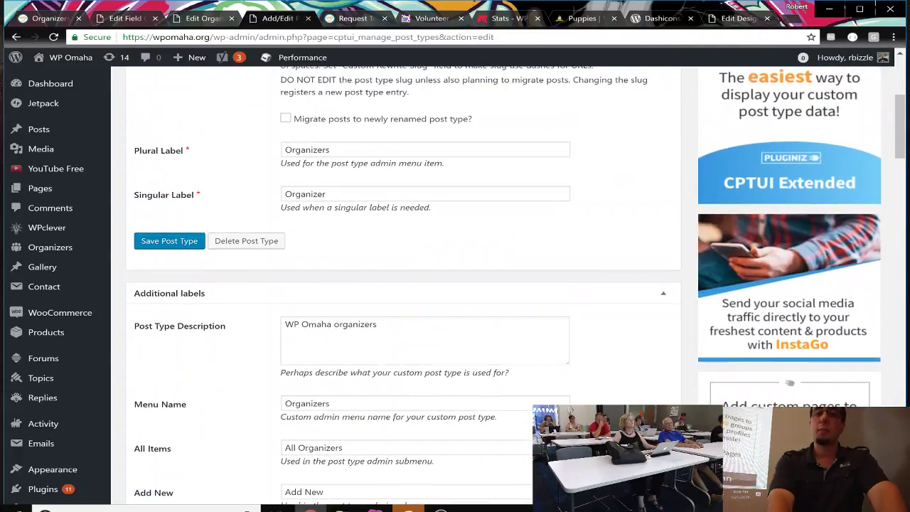
scroll(339, 332, up, 2)
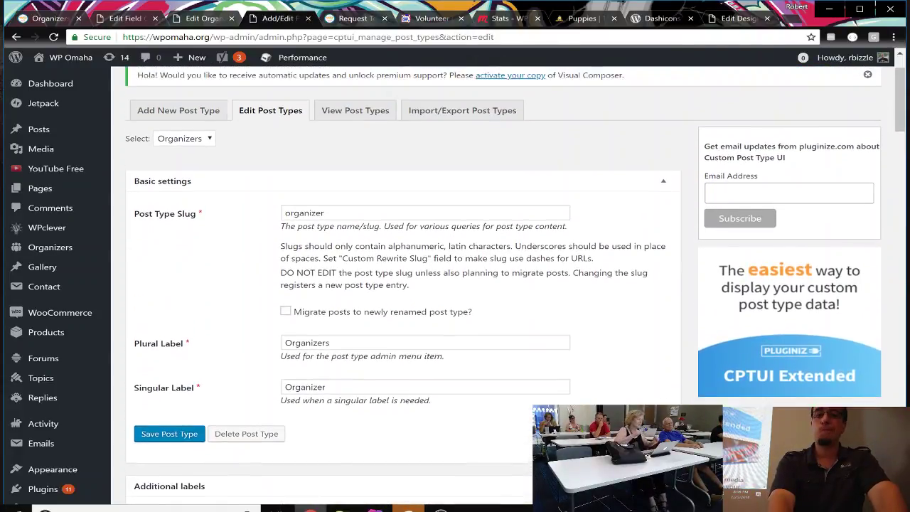
scroll(28, 399, down, 5)
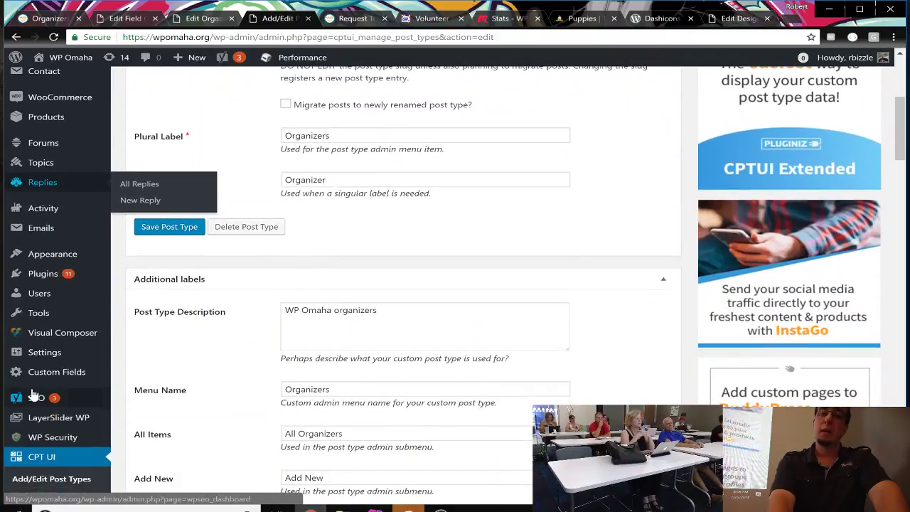
scroll(32, 394, down, 1)
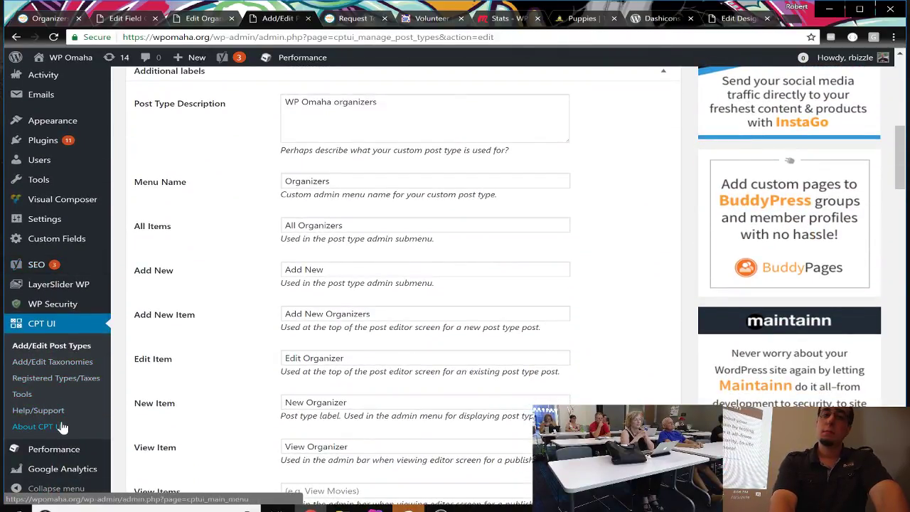
click(31, 393)
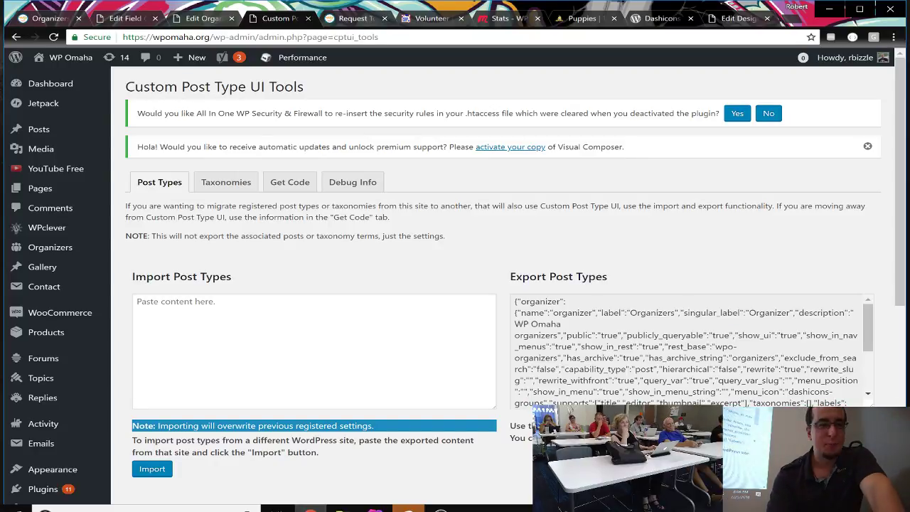
Step: Scroll through the exported Organizer post type JSON, then return to the Edit Organizer tab
scroll(136, 388, down, 1)
scroll(455, 285, up, 1)
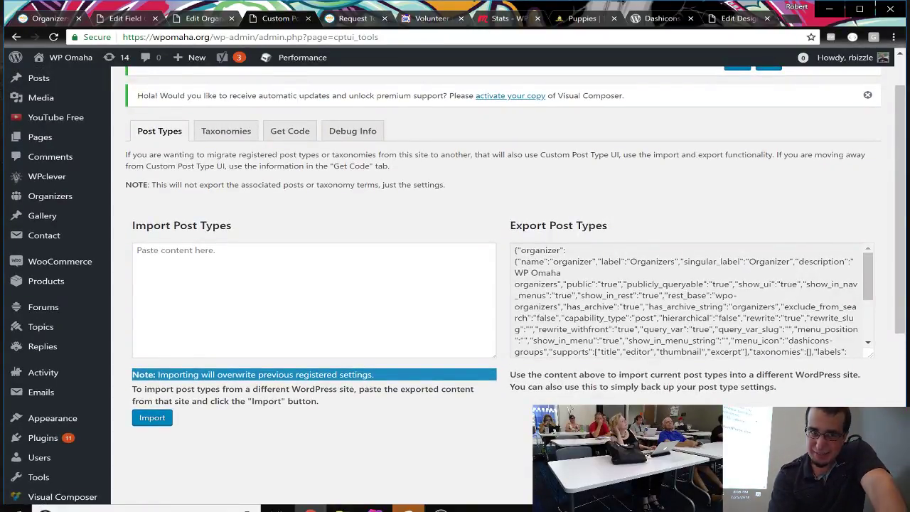
scroll(278, 348, up, 1)
scroll(278, 347, down, 3)
scroll(278, 347, up, 1)
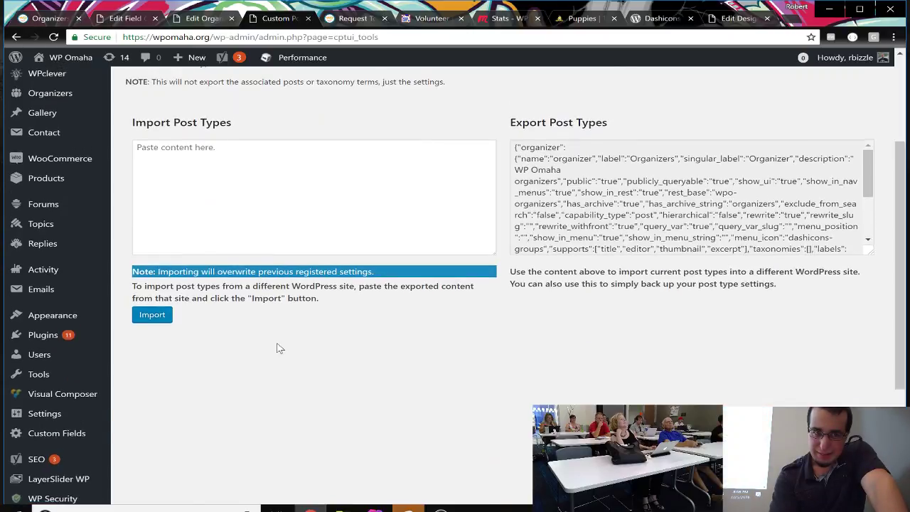
scroll(278, 348, down, 3)
scroll(278, 348, up, 2)
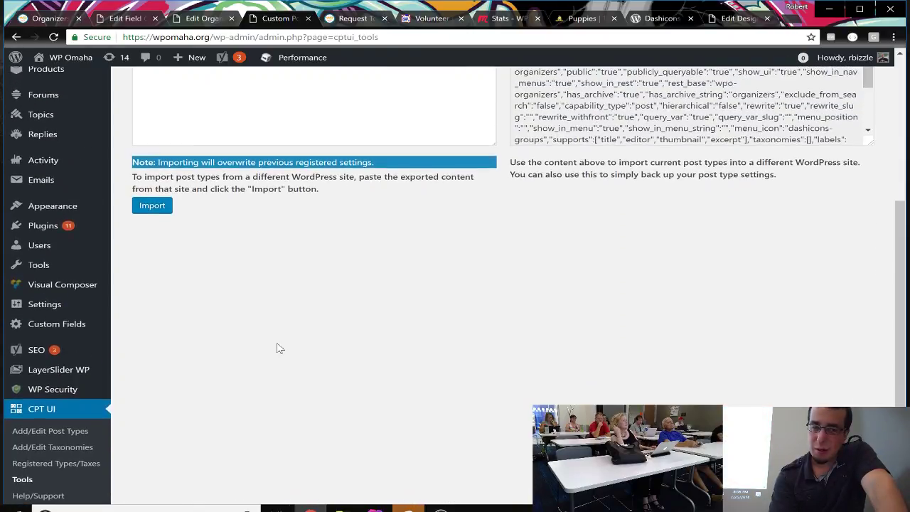
scroll(281, 348, down, 2)
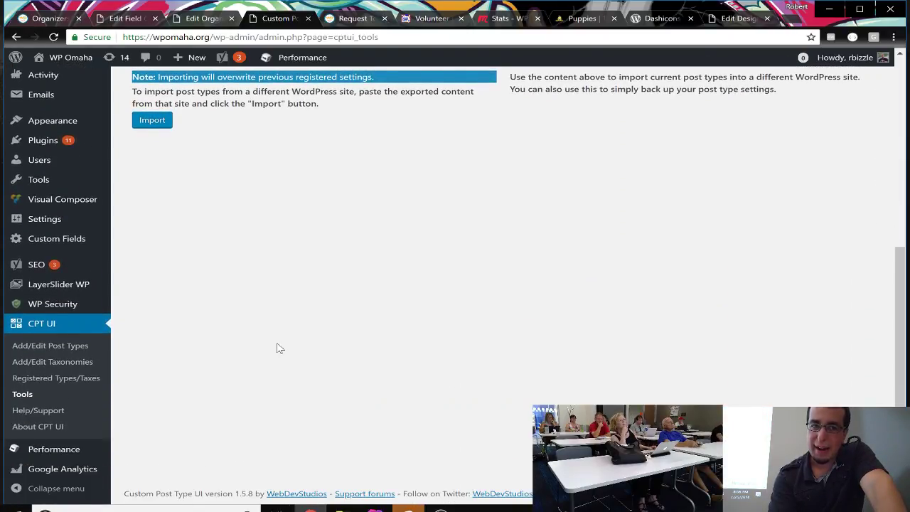
scroll(278, 348, up, 5)
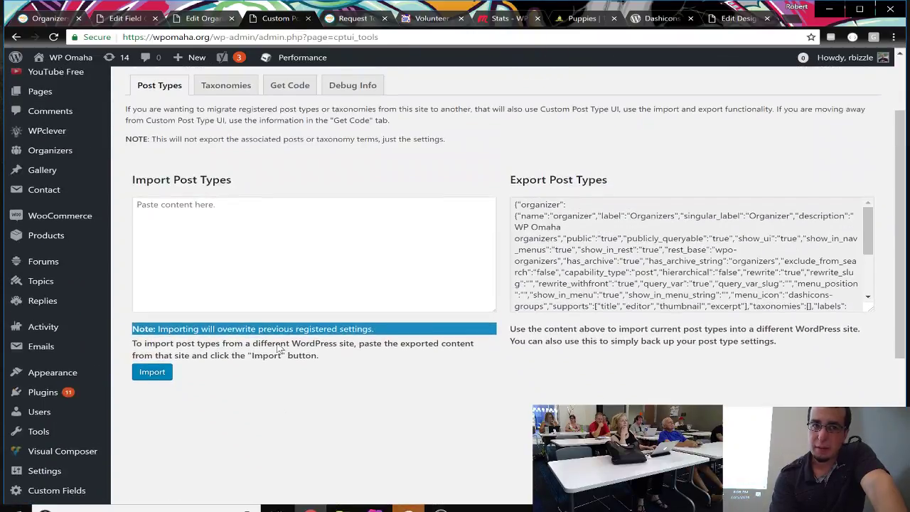
scroll(278, 348, up, 2)
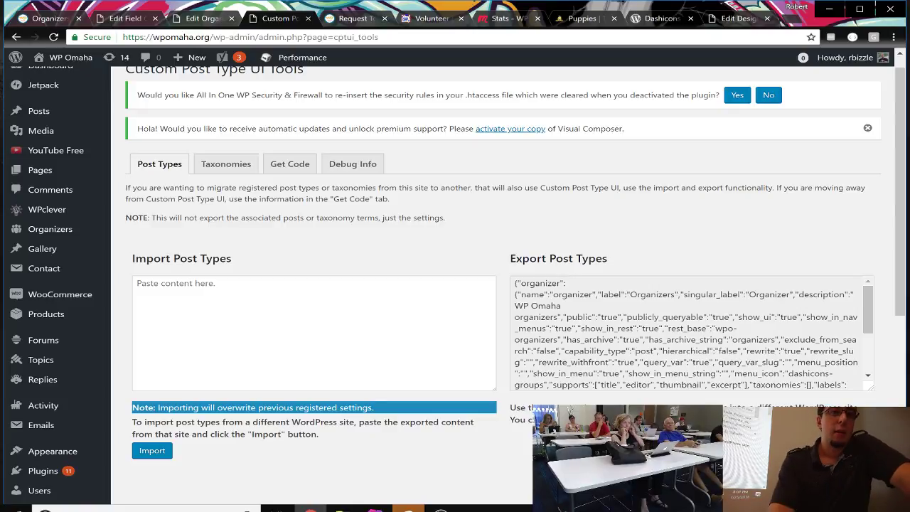
scroll(55, 335, down, 2)
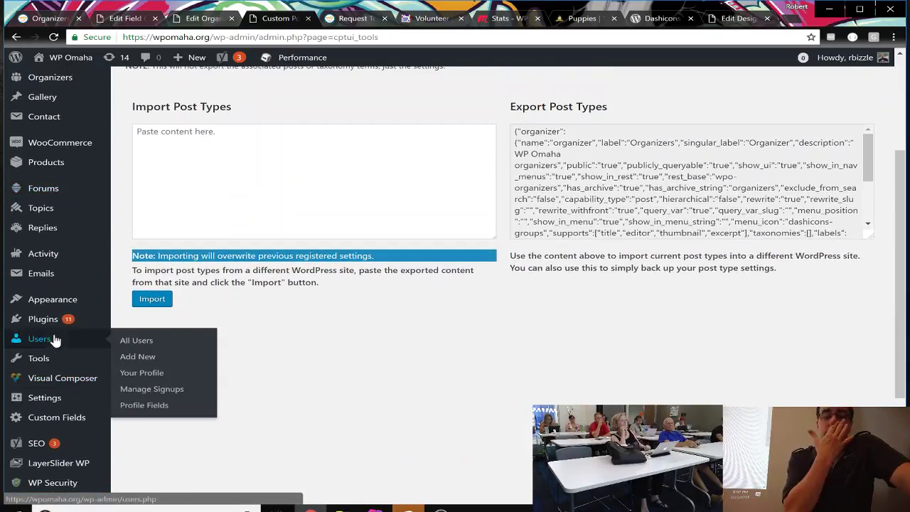
click(210, 18)
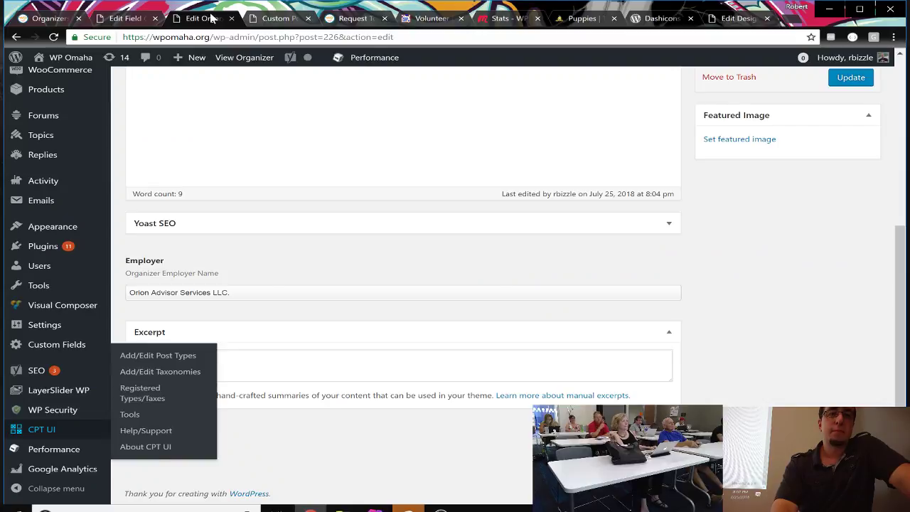
Step: Add a new field to Organizer Details labelled Role, with Field Name auto-filled as role
click(123, 12)
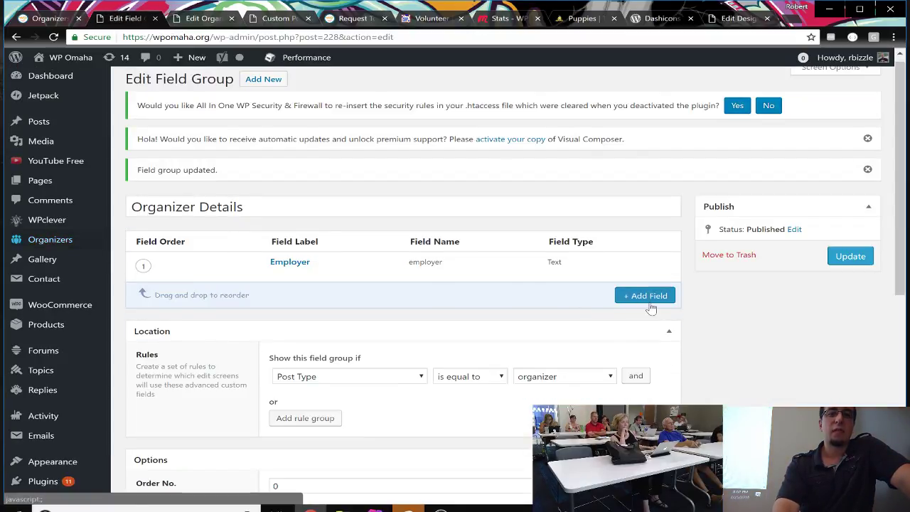
click(648, 300)
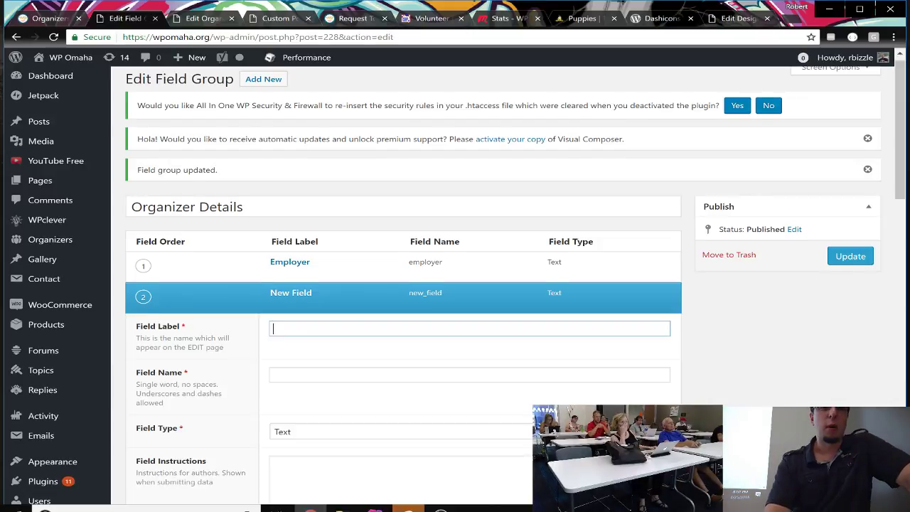
scroll(400, 339, down, 1)
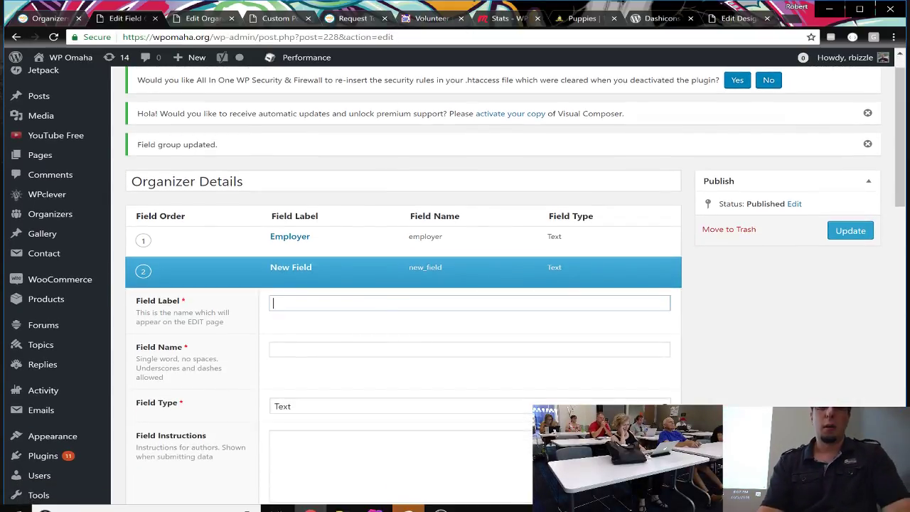
text(Role)
scroll(410, 367, down, 3)
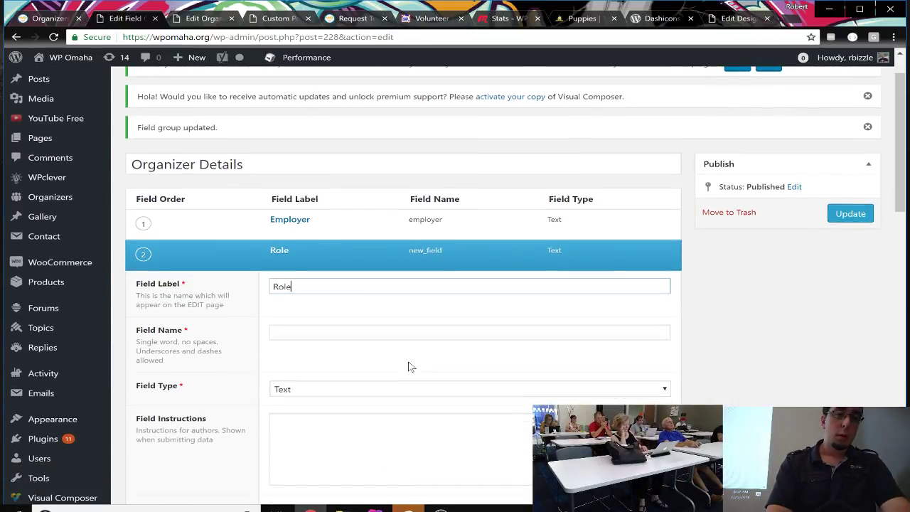
key(Tab)
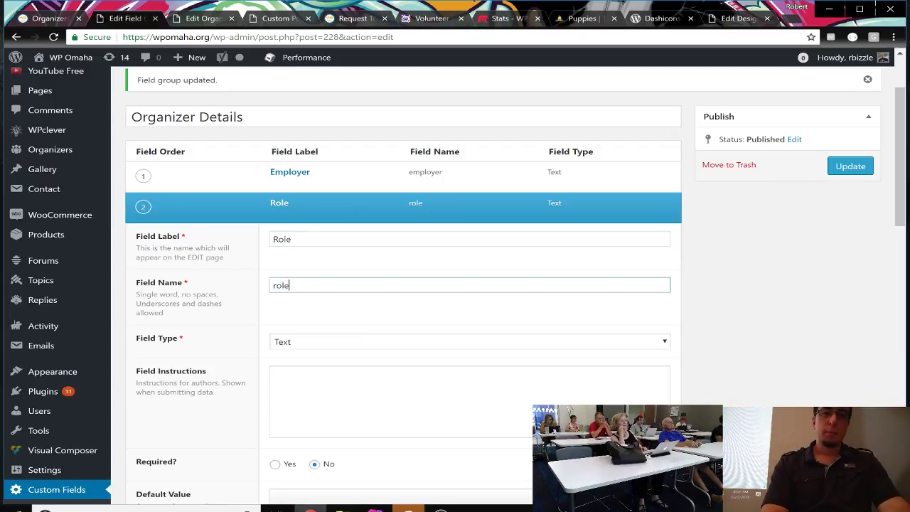
scroll(342, 315, down, 3)
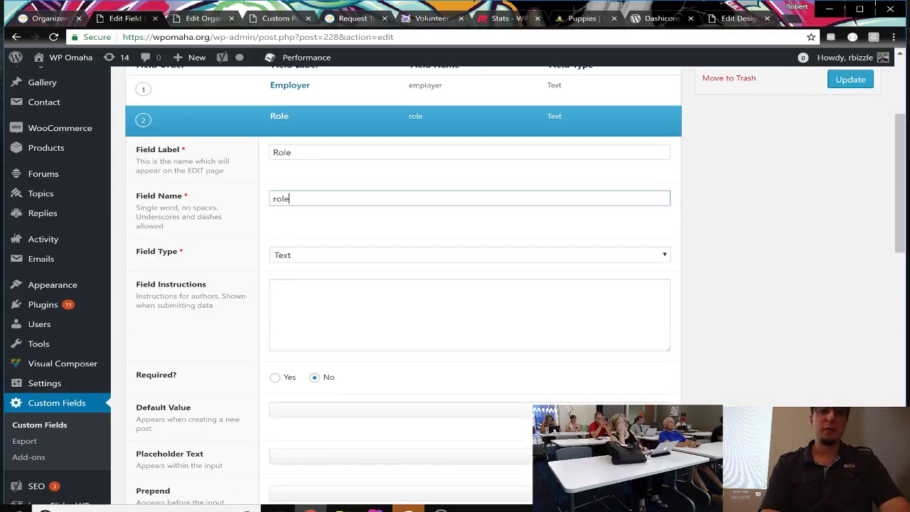
scroll(338, 299, down, 5)
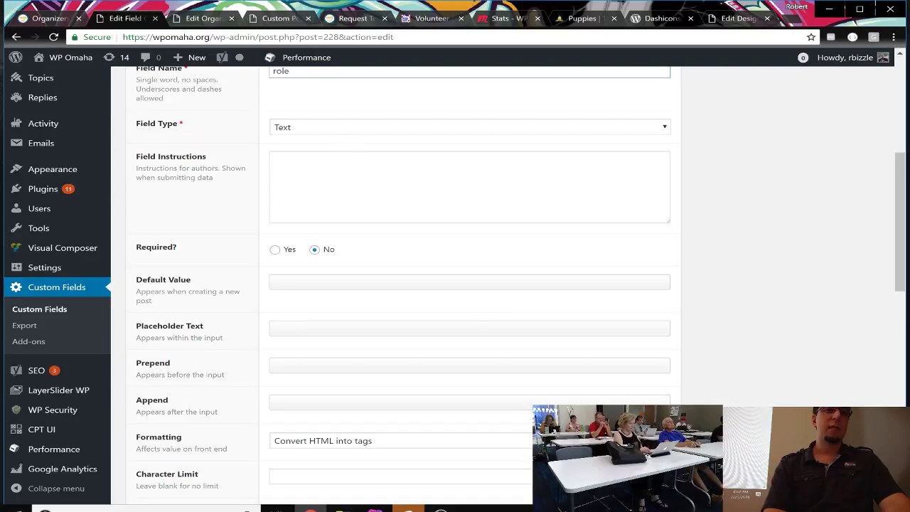
Step: Keep the Role field's type as Text and look over its default settings
click(353, 131)
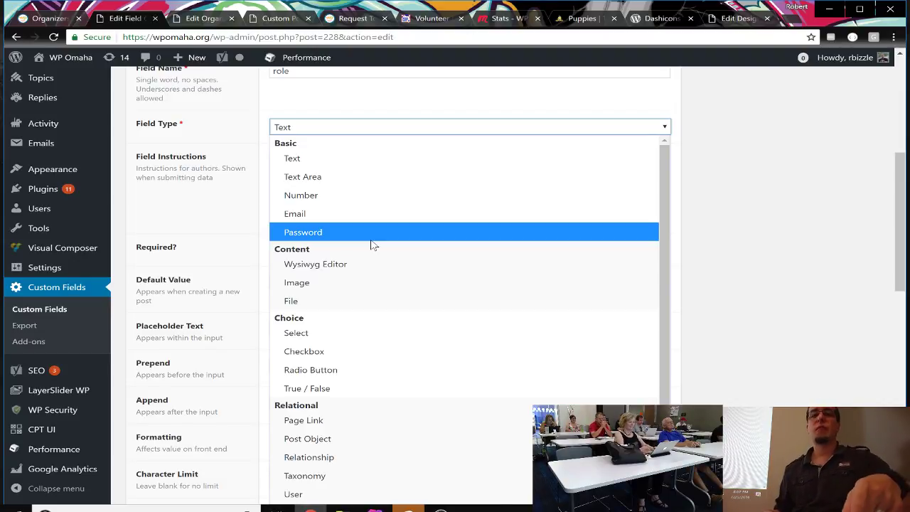
click(784, 143)
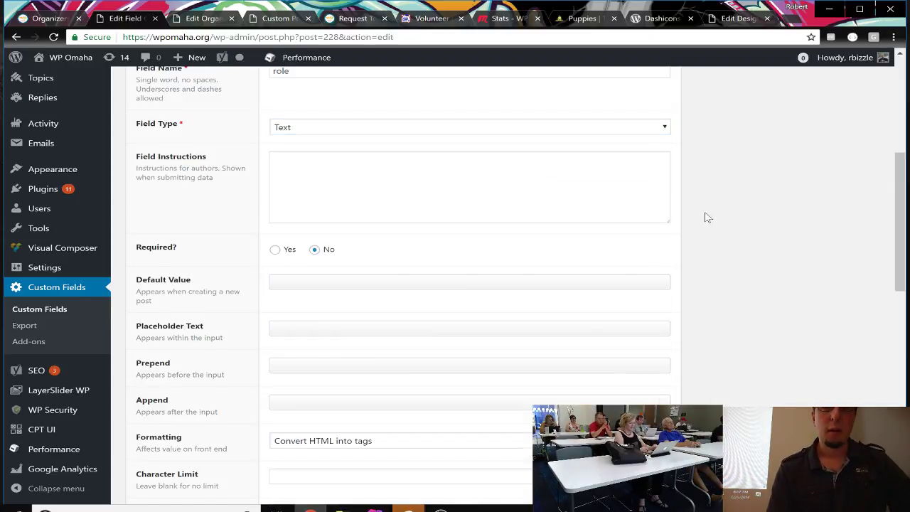
scroll(704, 217, down, 3)
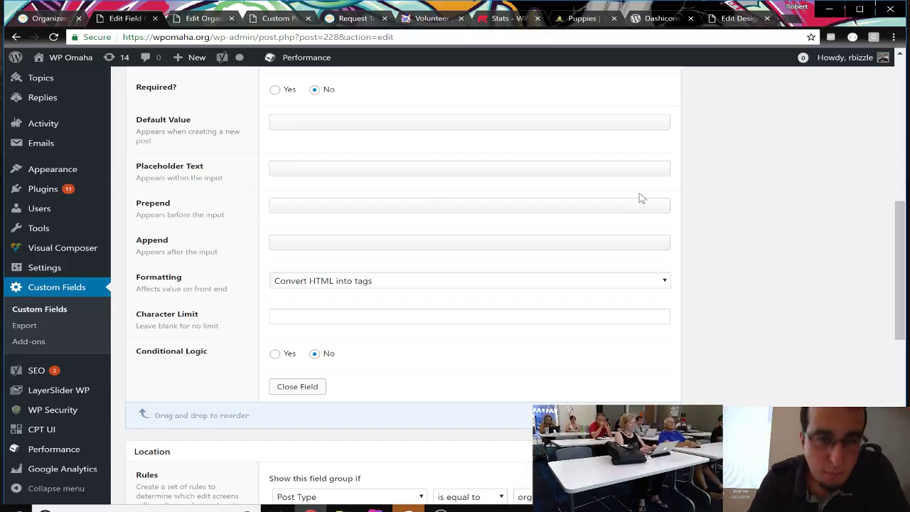
scroll(403, 227, down, 1)
scroll(404, 227, up, 3)
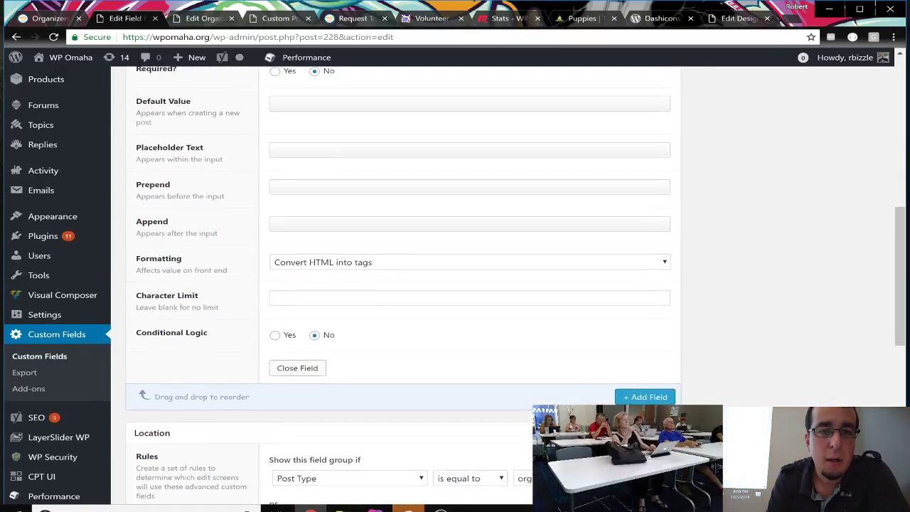
scroll(404, 227, up, 3)
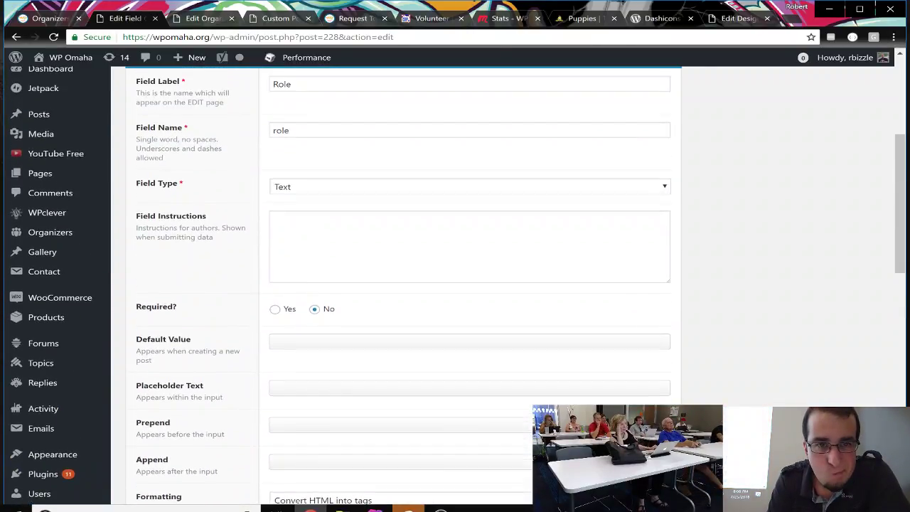
scroll(455, 284, down, 1)
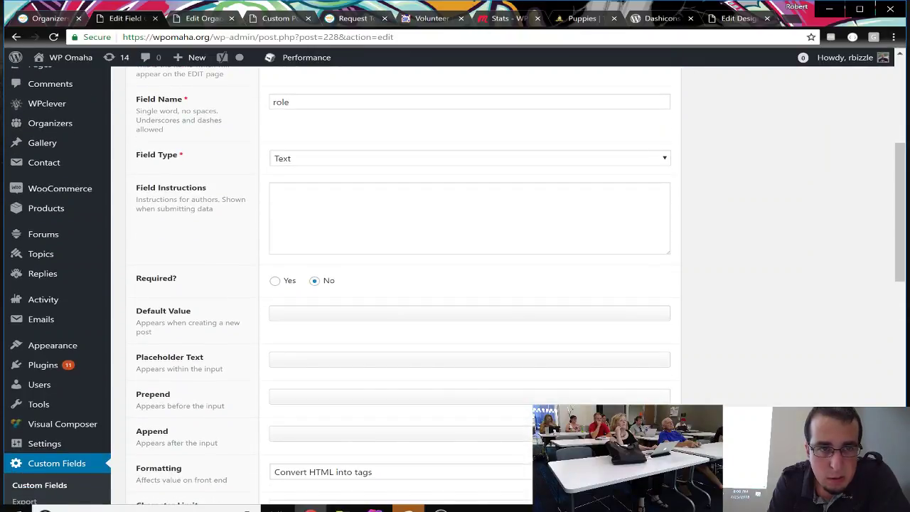
scroll(455, 285, down, 1)
scroll(406, 225, down, 2)
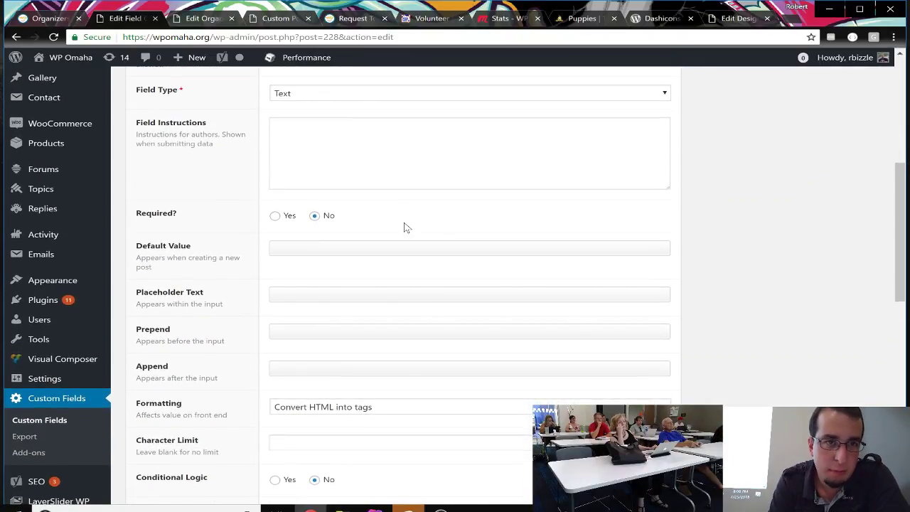
scroll(406, 225, down, 2)
scroll(406, 227, down, 2)
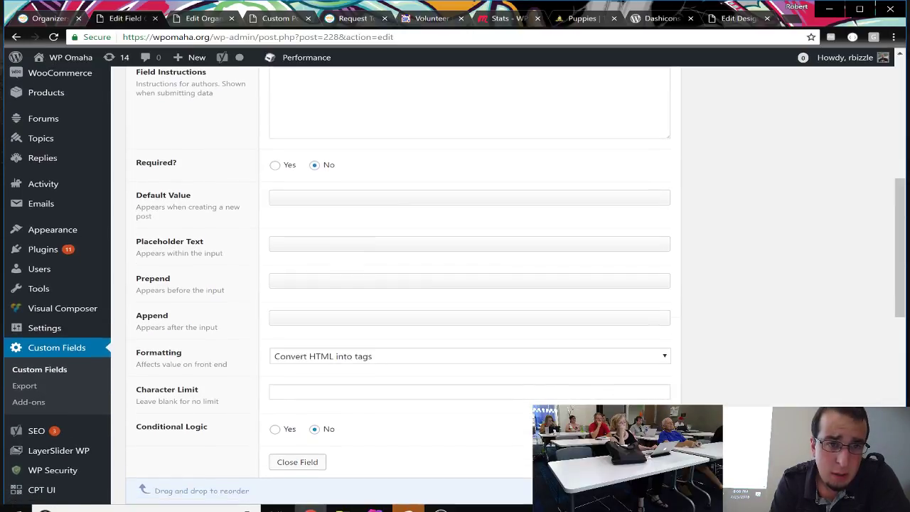
Step: Enter 'Know Your Role!' as the Role field's placeholder text and update the field group
click(387, 232)
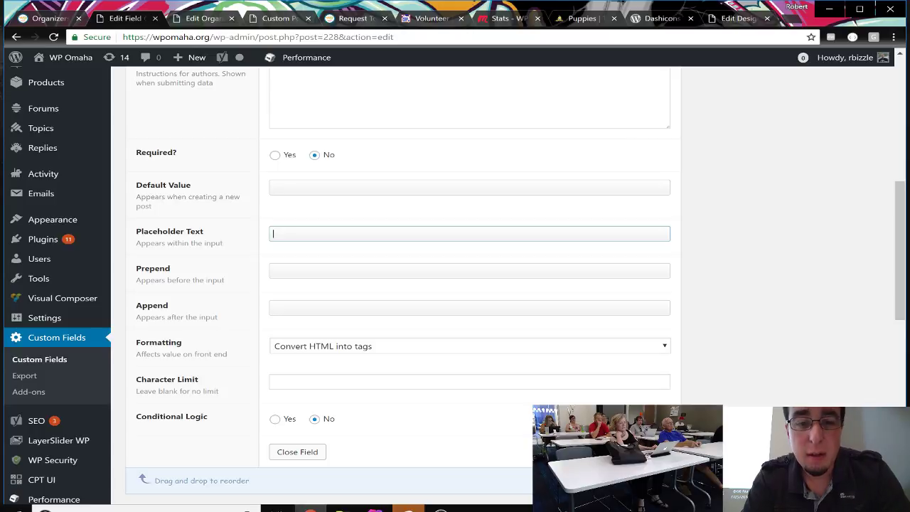
text(Know )
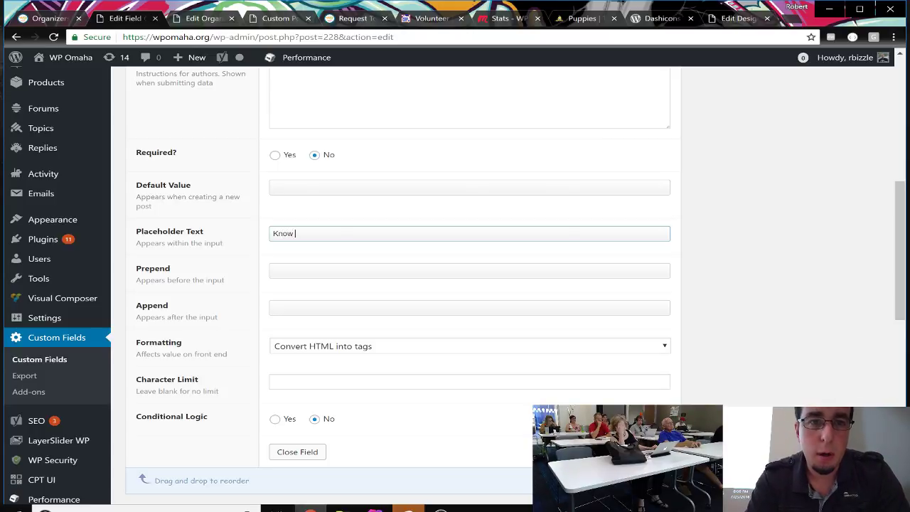
text(Your R)
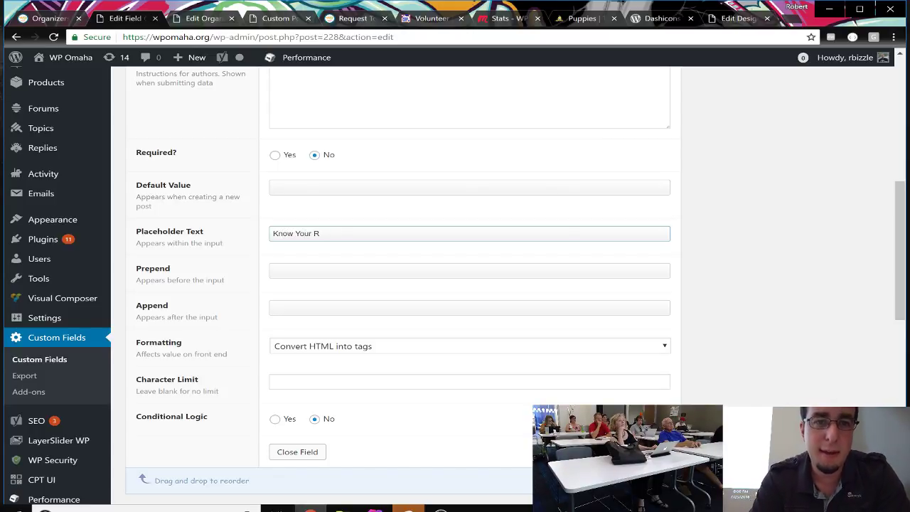
text(Oleole!)
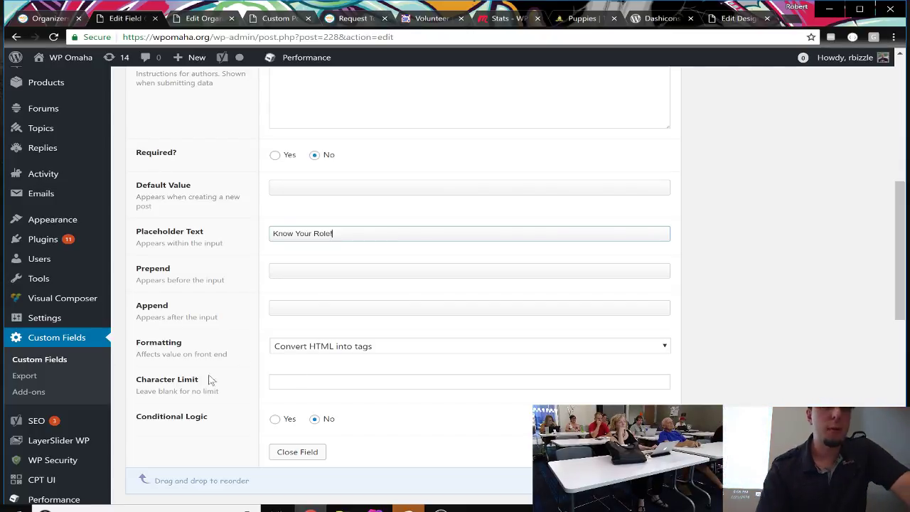
scroll(208, 381, down, 1)
scroll(208, 380, down, 1)
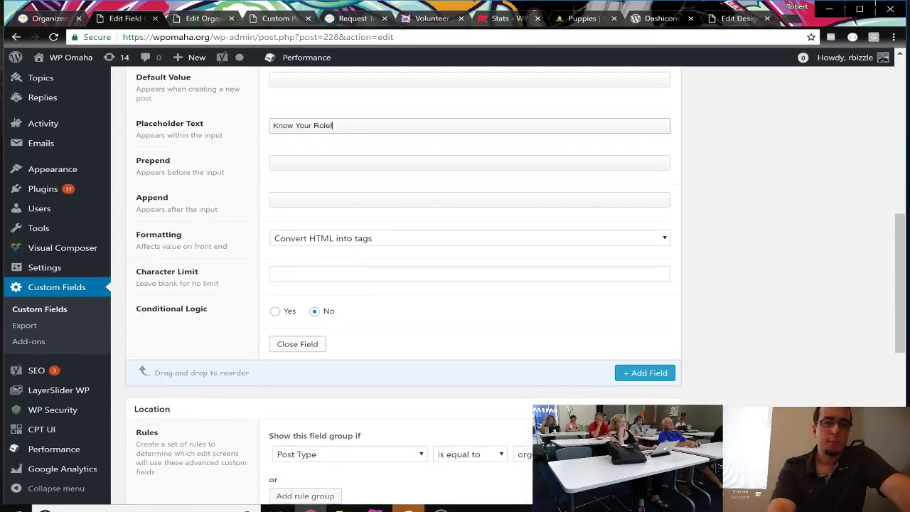
scroll(611, 290, up, 6)
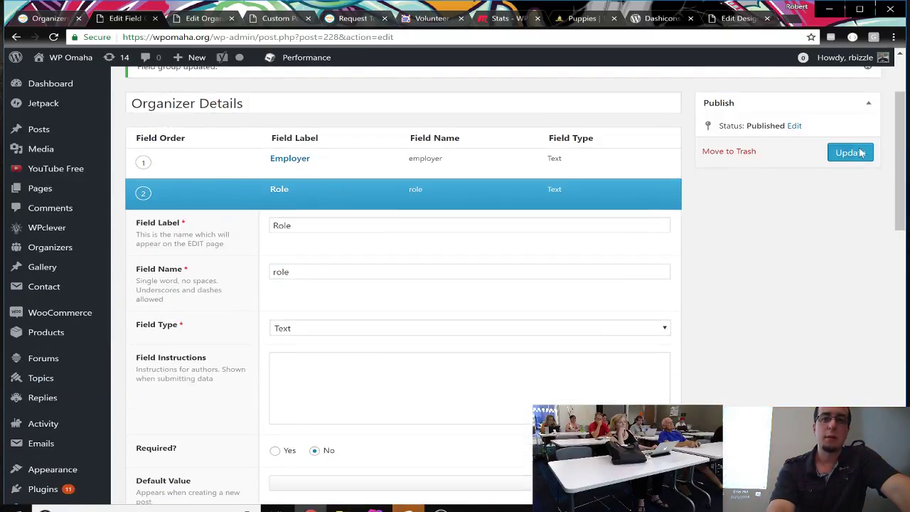
click(848, 162)
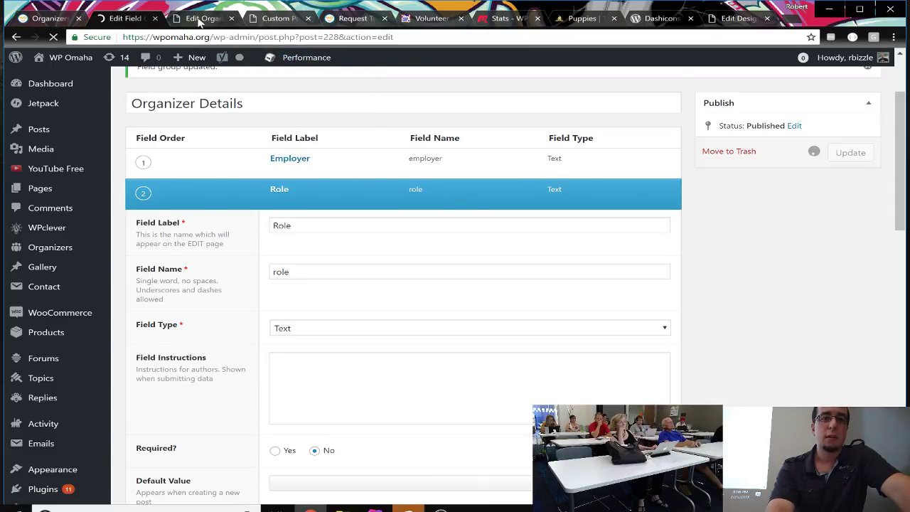
Step: Reload the organizer's edit page and enter 'Lead Organizer' in the new Role field
click(192, 19)
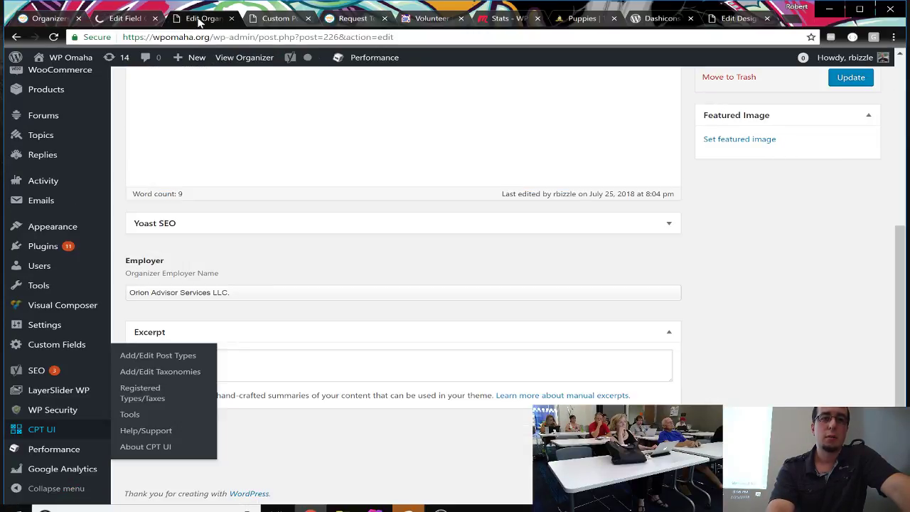
click(53, 39)
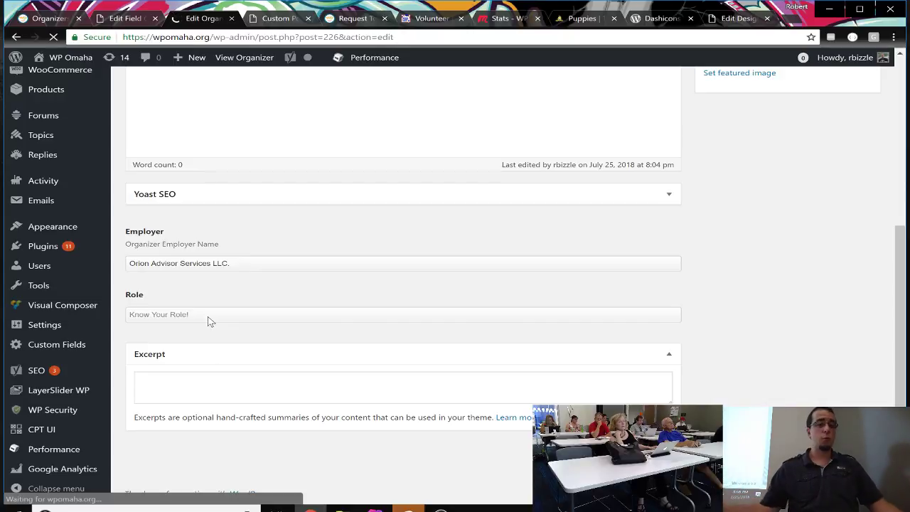
click(209, 317)
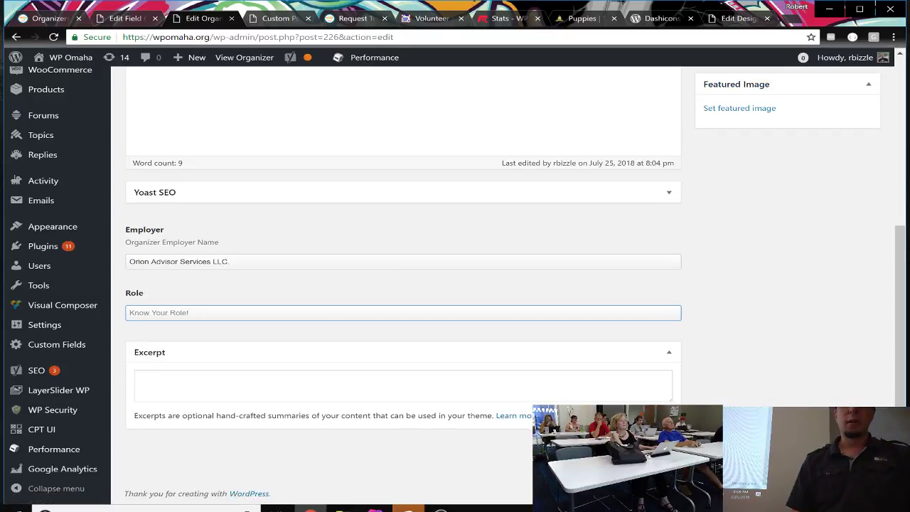
text(Lead Organzier)
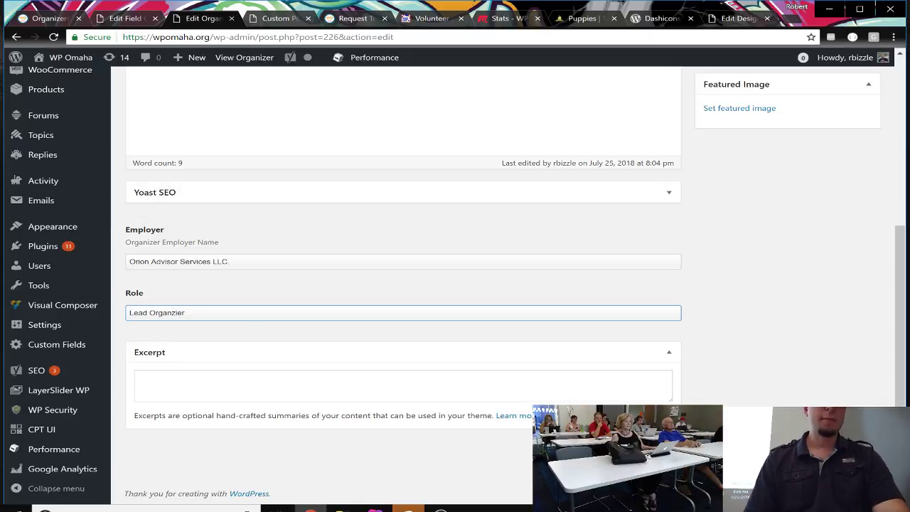
key(BackSpace)
key(BackSpace)
key(BackSpace)
key(BackSpace)
text(iz)
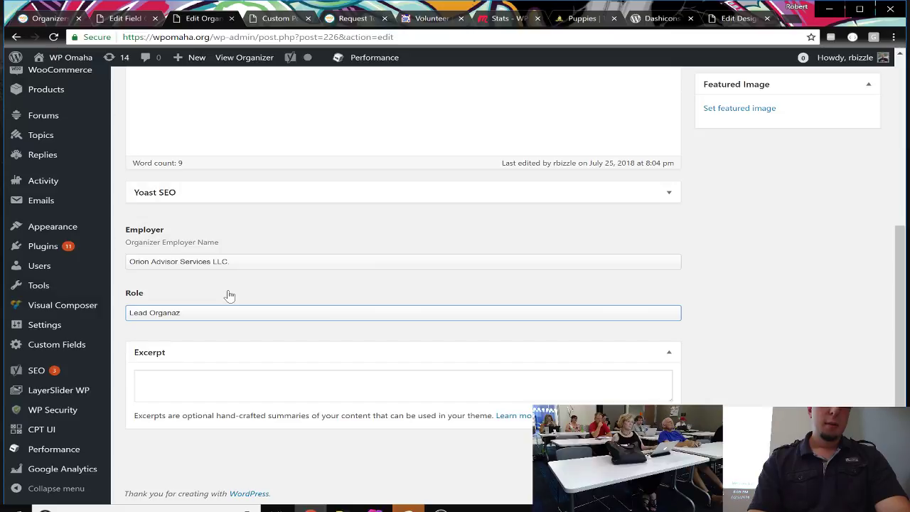
text(e)
key(BackSpace)
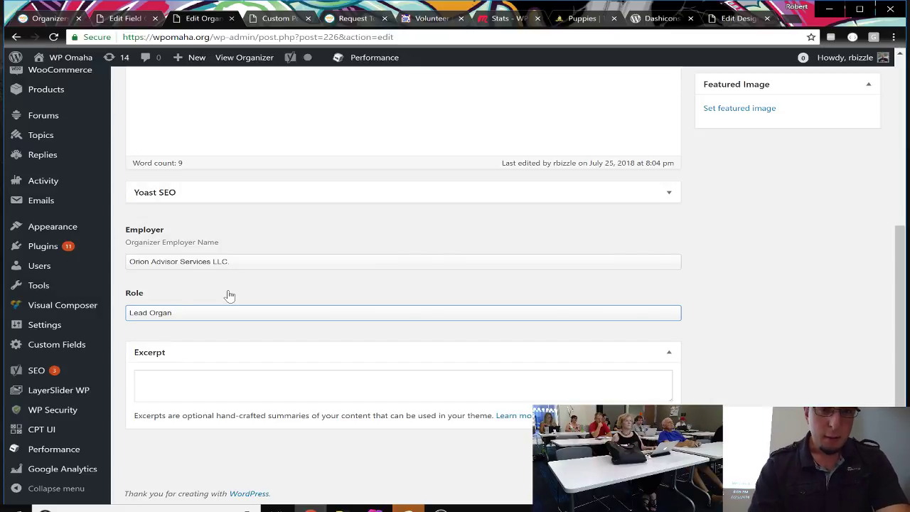
text(izer)
click(261, 287)
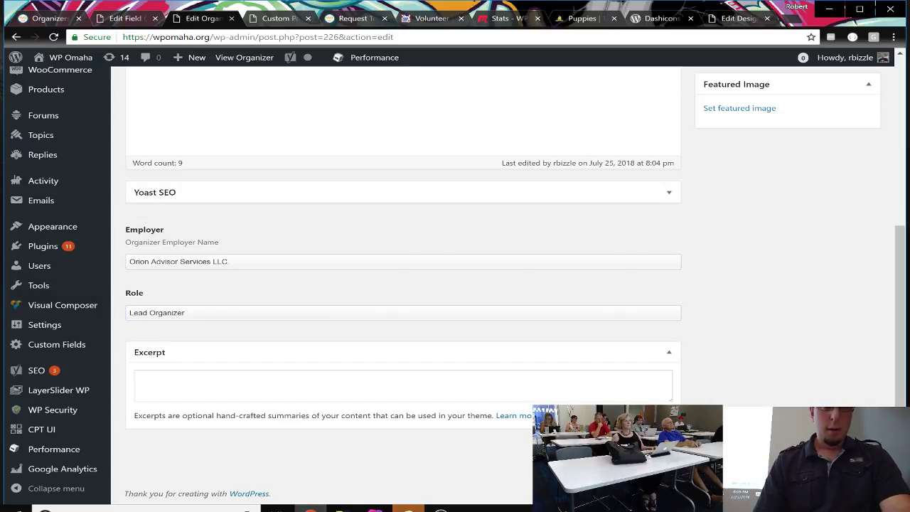
Step: Update the organizer post so the Lead Organizer role is saved
scroll(541, 380, up, 4)
click(851, 331)
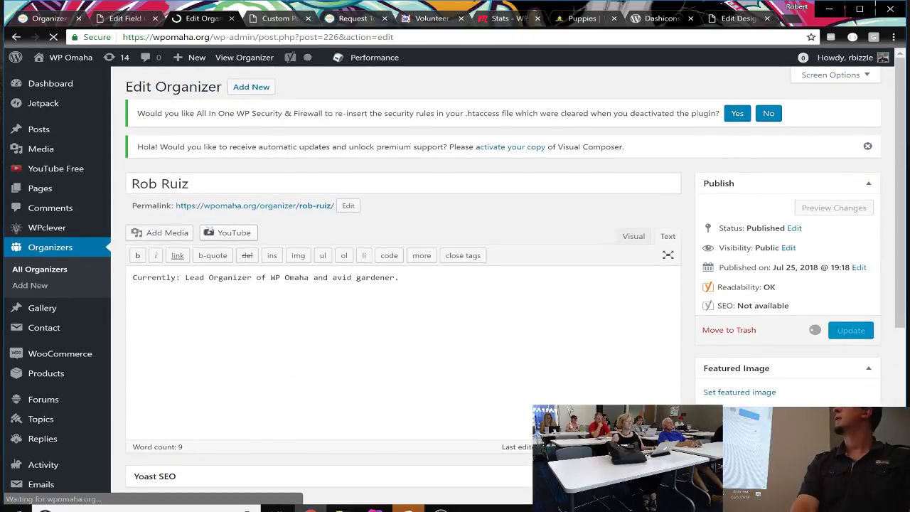
scroll(852, 331, down, 3)
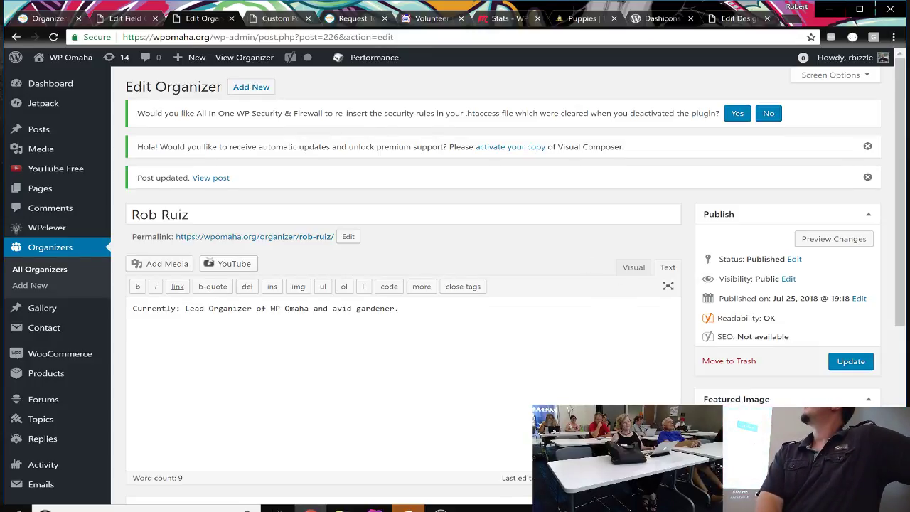
scroll(597, 299, down, 4)
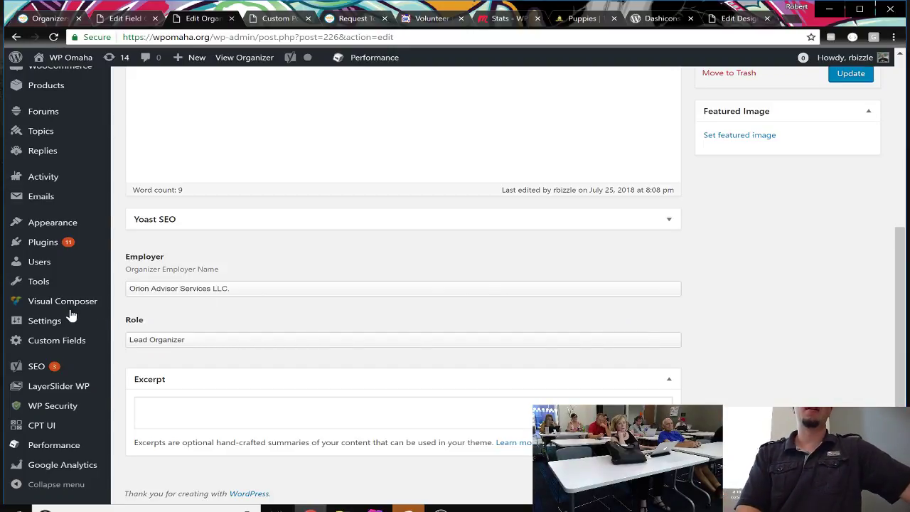
Step: Reload the public organizers archive and open the second organizer's READ MORE entry
click(15, 36)
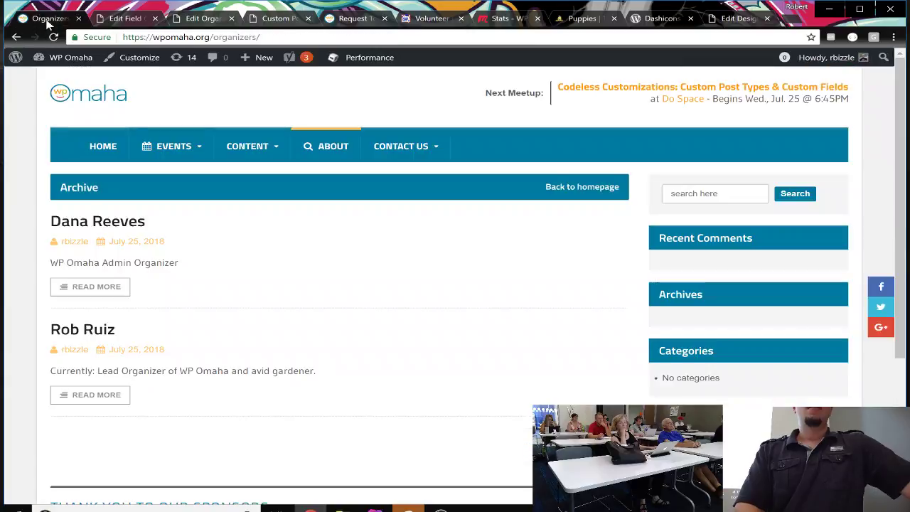
mouse_move(263, 240)
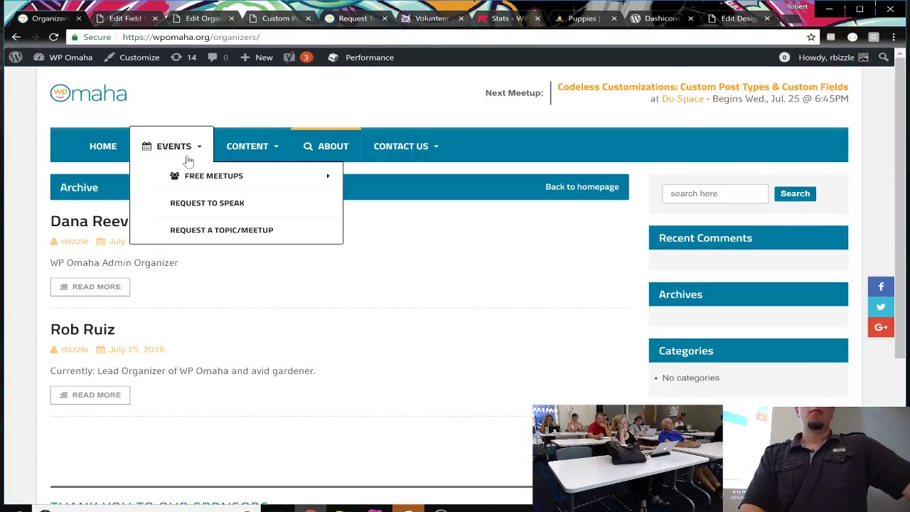
drag(216, 255, 173, 209)
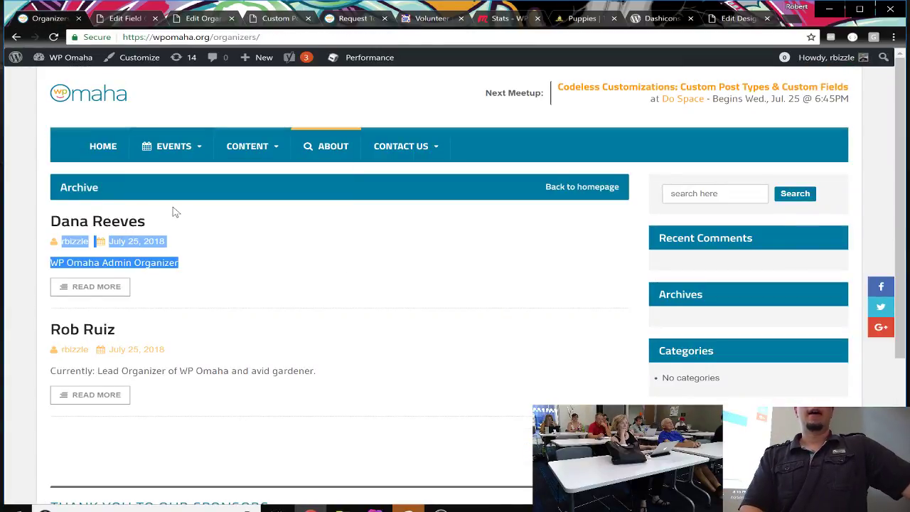
click(50, 183)
mouse_move(197, 143)
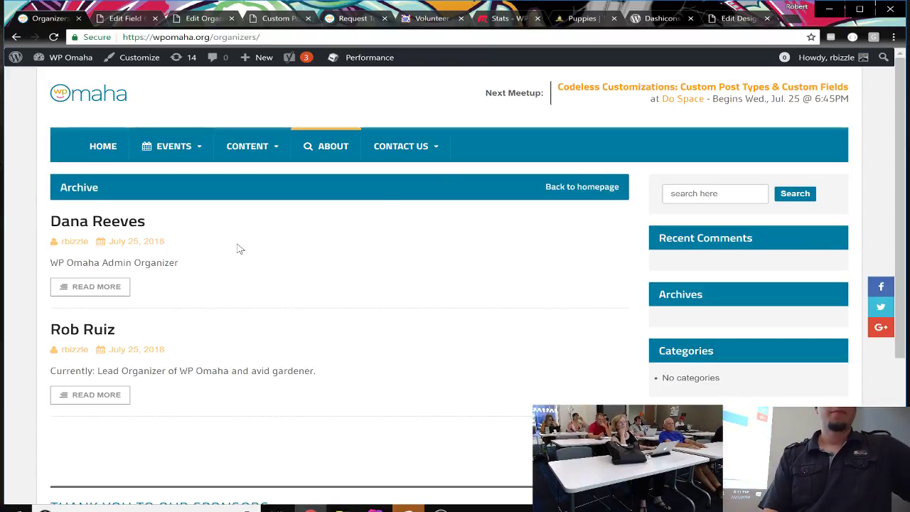
click(54, 37)
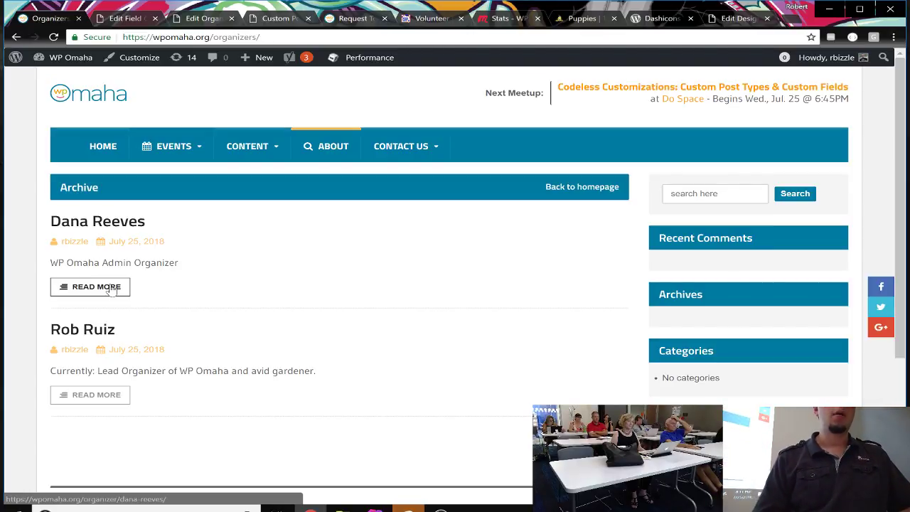
click(104, 397)
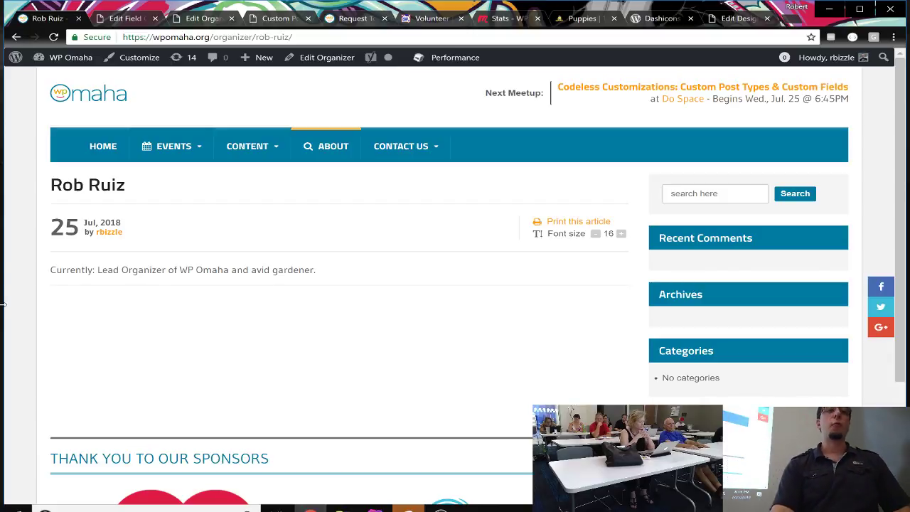
Step: Switch back to the Edit Field Group tab listing the Employer and Role fields
click(142, 18)
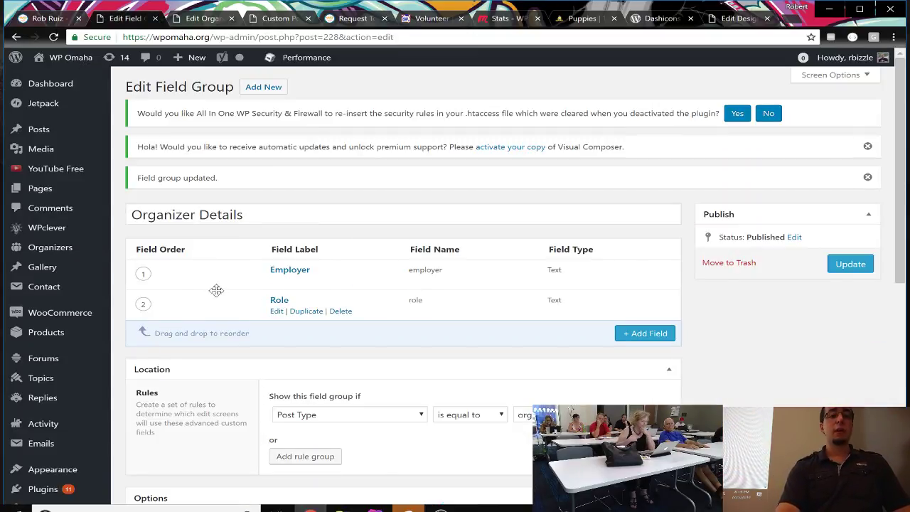
Step: Expand the Role field's settings and look them over
click(277, 312)
scroll(278, 313, down, 2)
scroll(317, 331, down, 1)
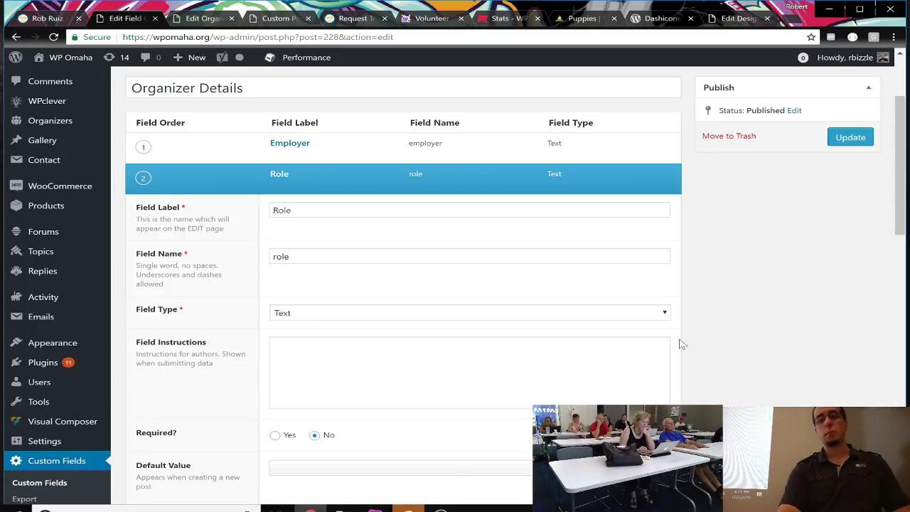
drag(681, 344, 679, 270)
scroll(679, 270, down, 1)
click(706, 304)
scroll(706, 304, down, 3)
scroll(706, 304, down, 5)
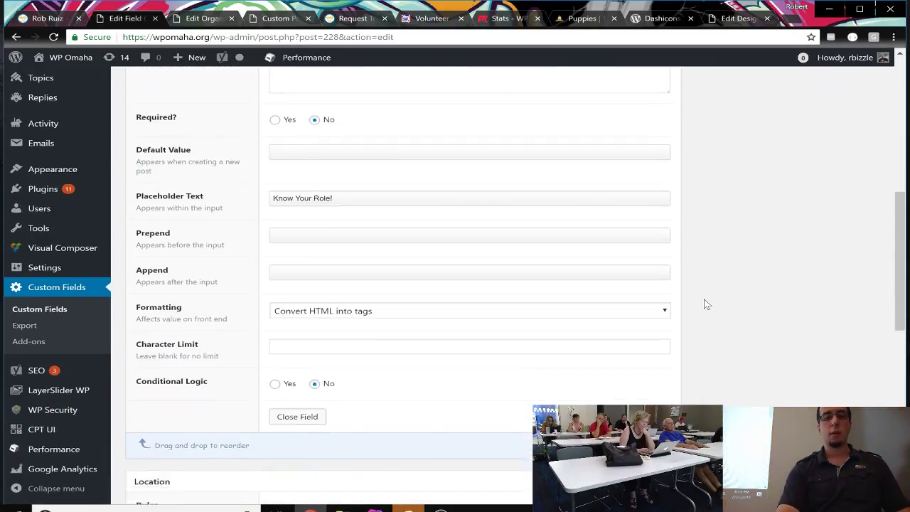
Step: Add a third field to Organizer Details and set its type to Select
click(654, 290)
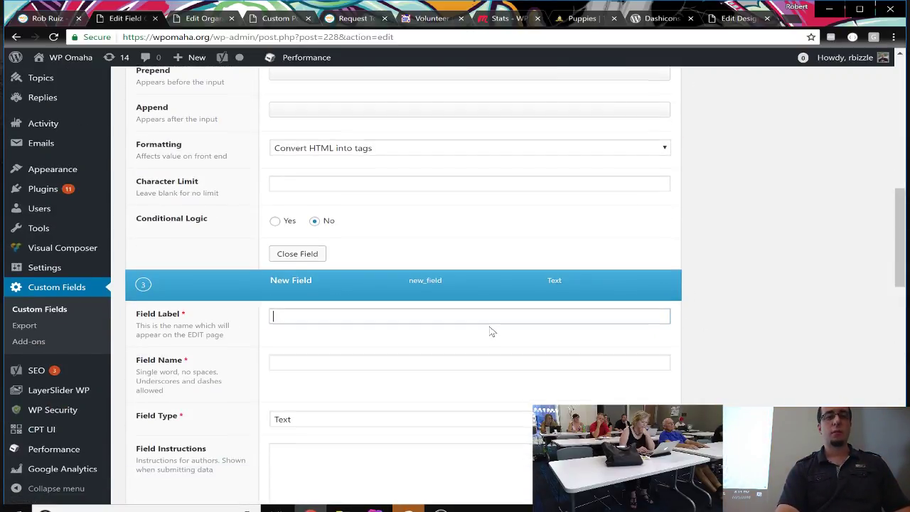
scroll(490, 325, down, 3)
click(372, 233)
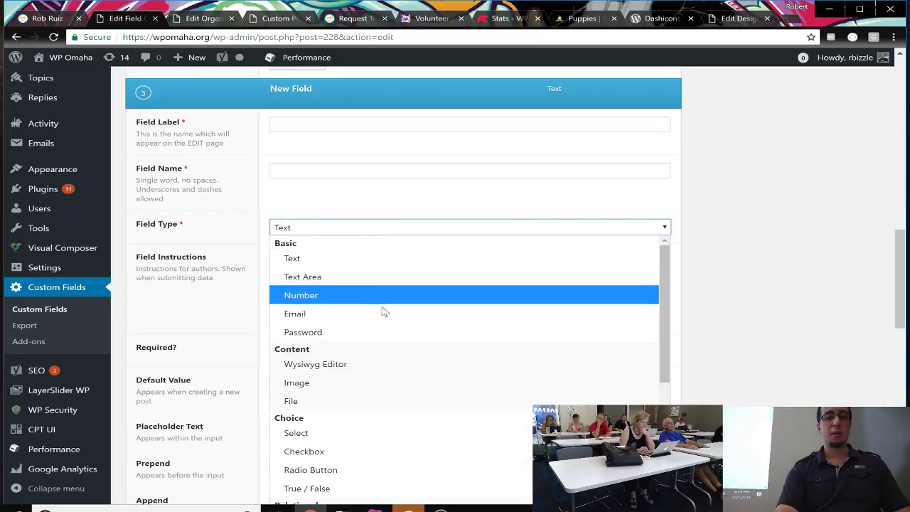
click(393, 435)
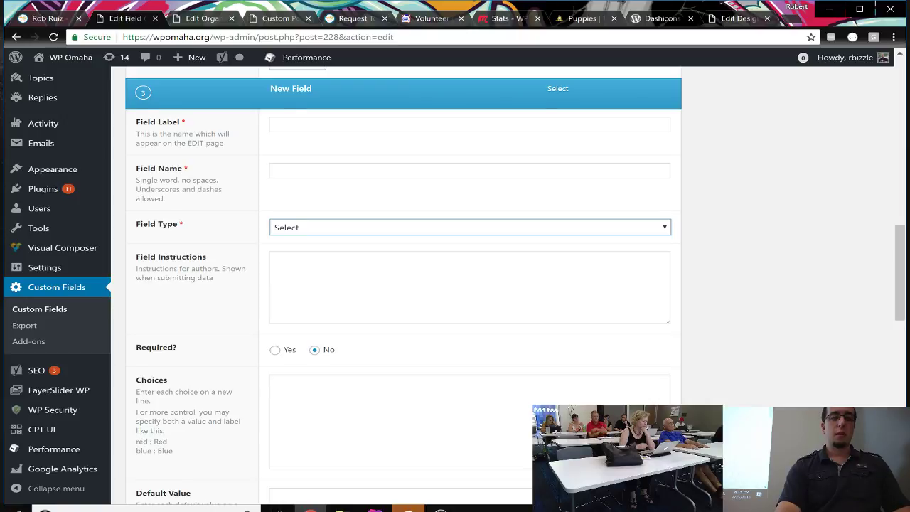
Step: Enter the choices Option 1, Option 2 and Option 3 for the Select field
scroll(427, 320, down, 1)
click(427, 355)
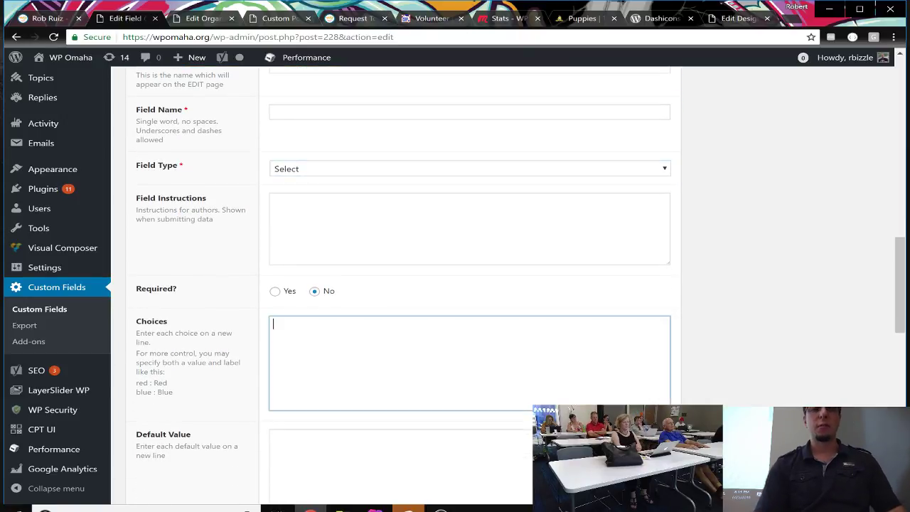
text(Option 1)
key(Return)
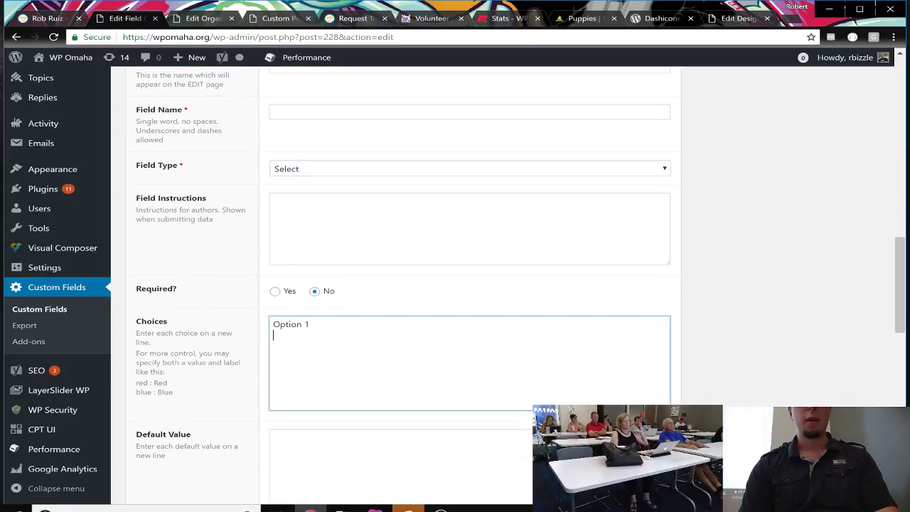
text(Option 2)
key(Return)
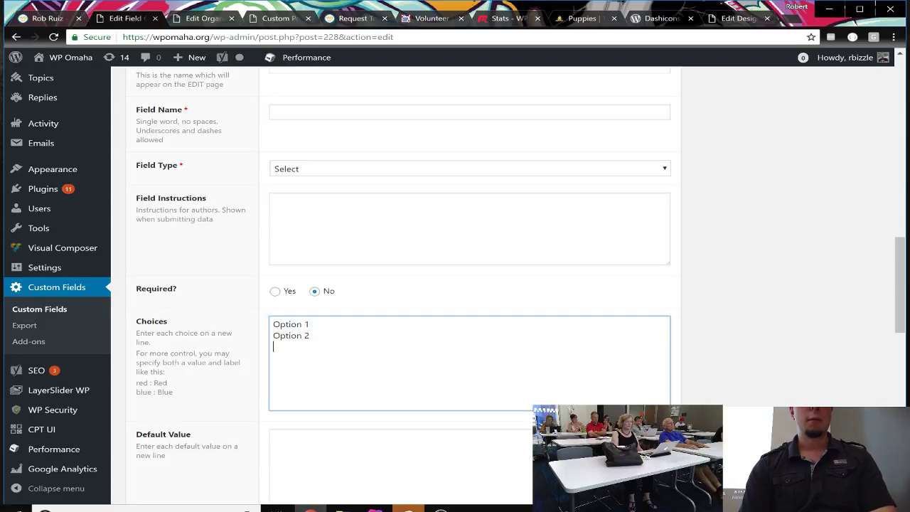
text(Option)
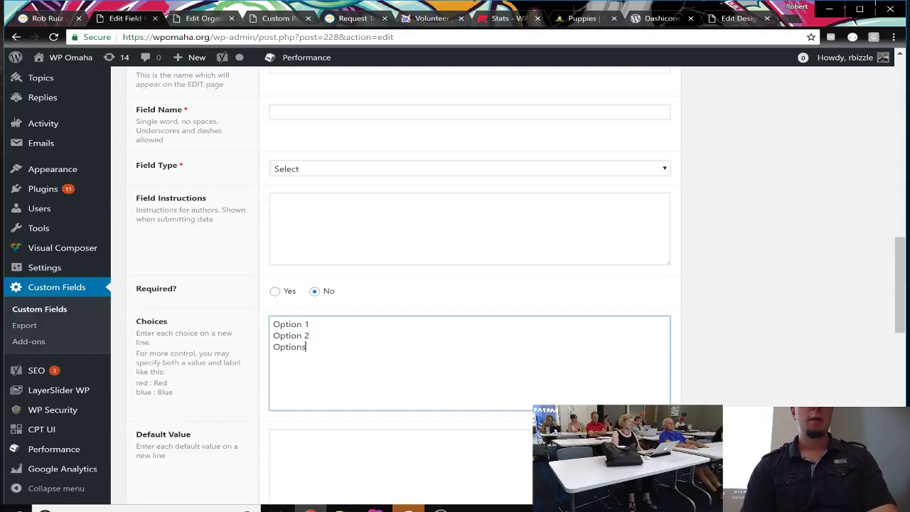
text( 3)
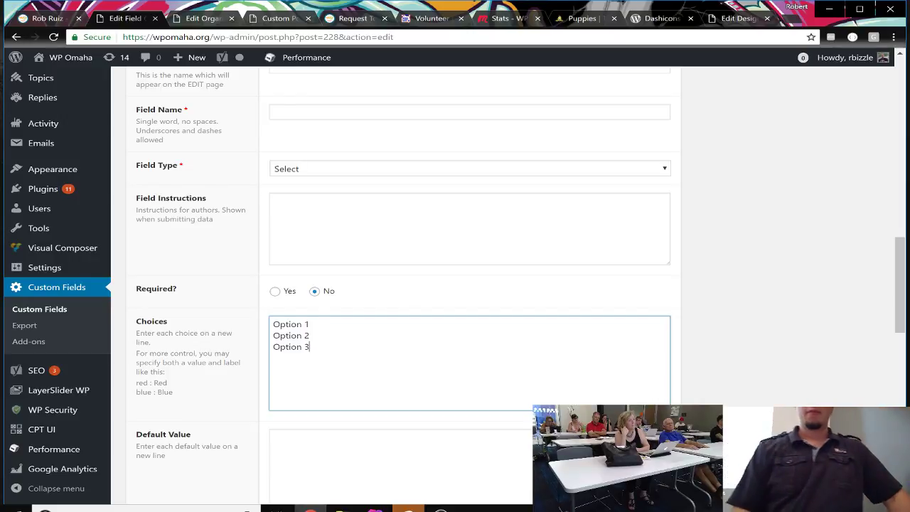
scroll(656, 300, down, 2)
scroll(657, 299, up, 3)
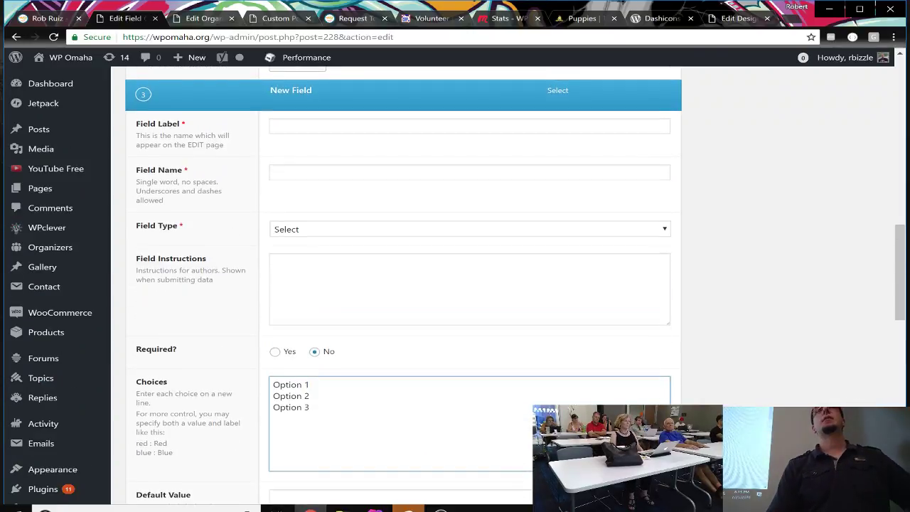
Step: Keep the Role field's formatting as Convert HTML into tags and reload the editor, discarding the unsaved Select field
scroll(657, 299, up, 4)
click(656, 290)
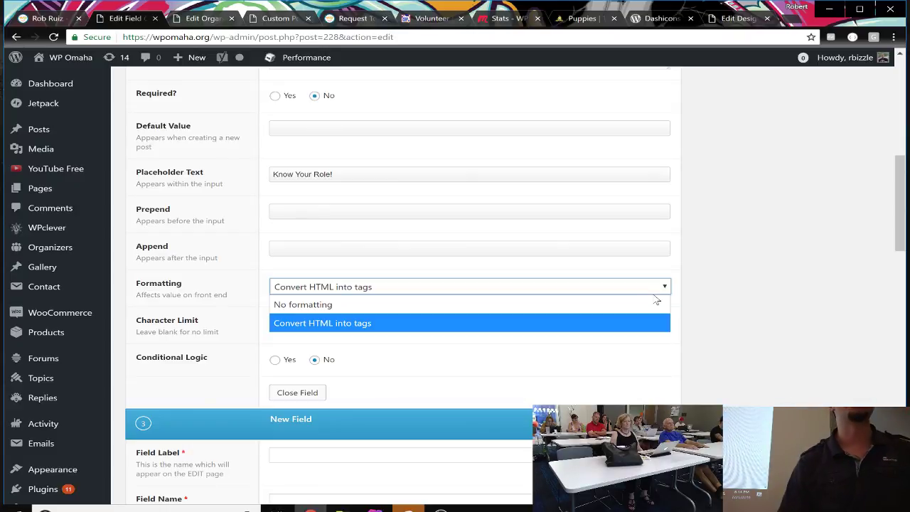
click(653, 293)
scroll(652, 293, up, 7)
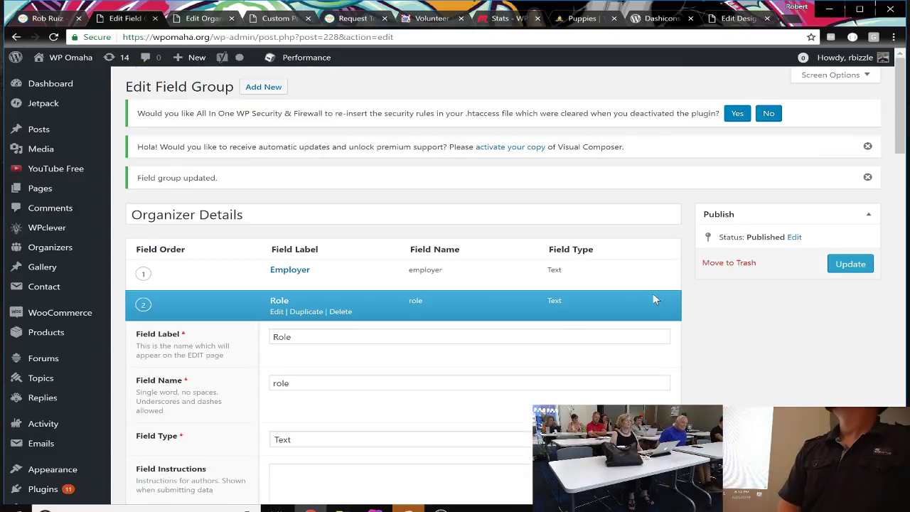
click(54, 37)
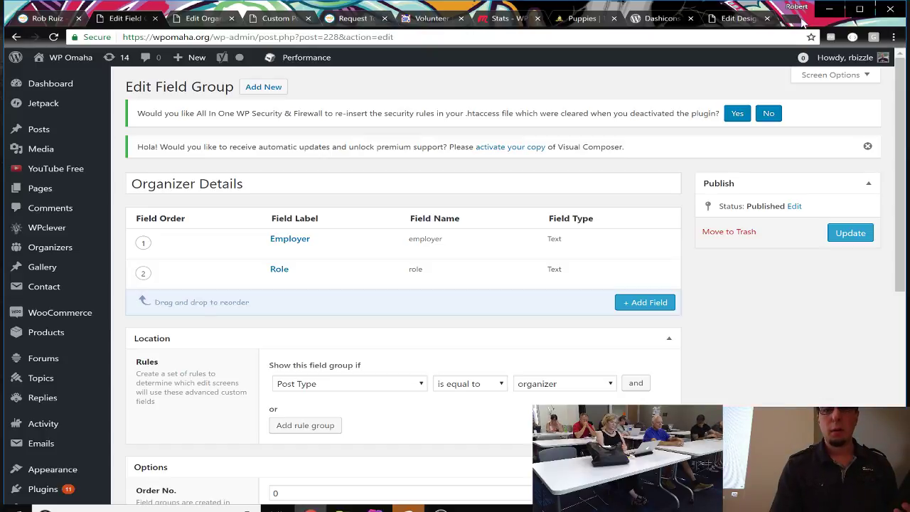
Step: Open a new Chrome tab on the Google start page and bring the OBS window forward
click(799, 20)
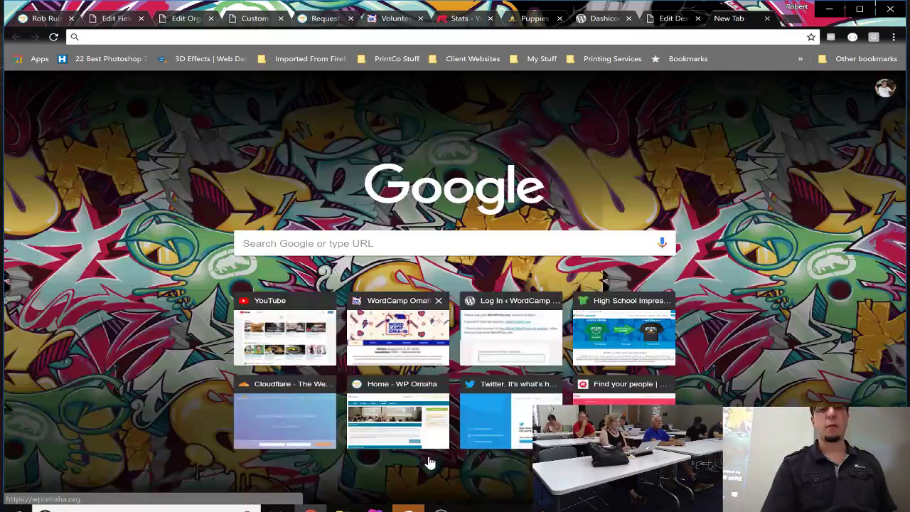
click(441, 509)
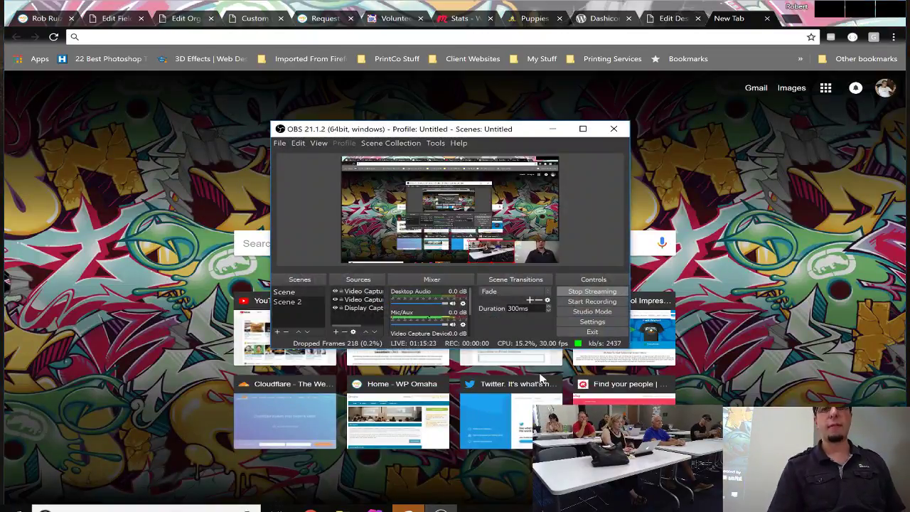